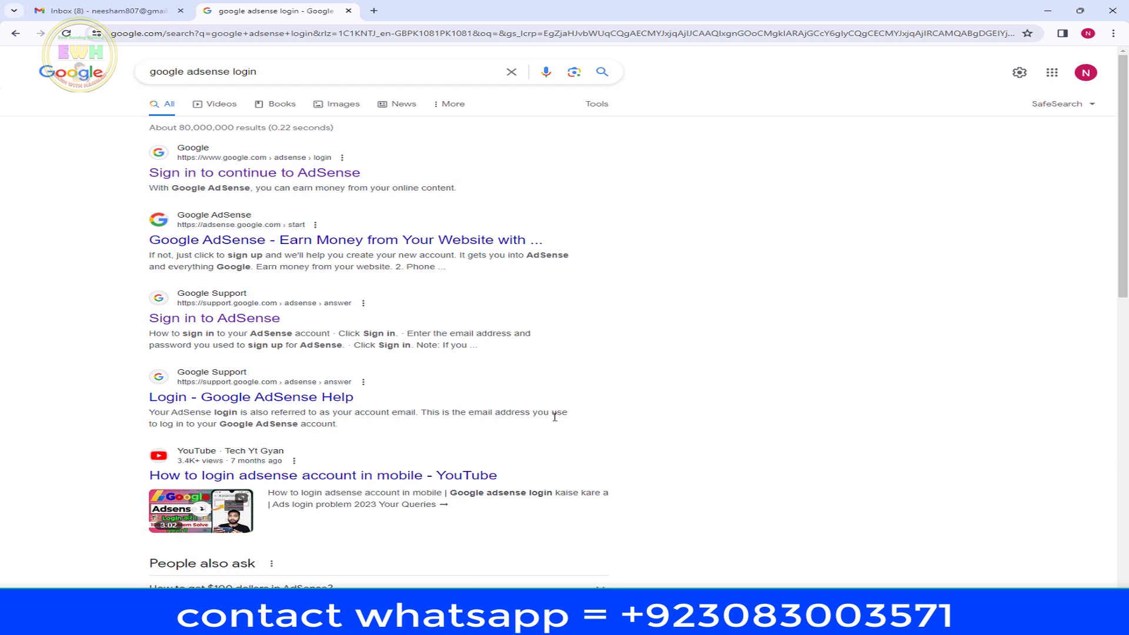
Open the 'Sign in to continue to AdSense' result and expand the dashboard's payments section
left_click(323, 176)
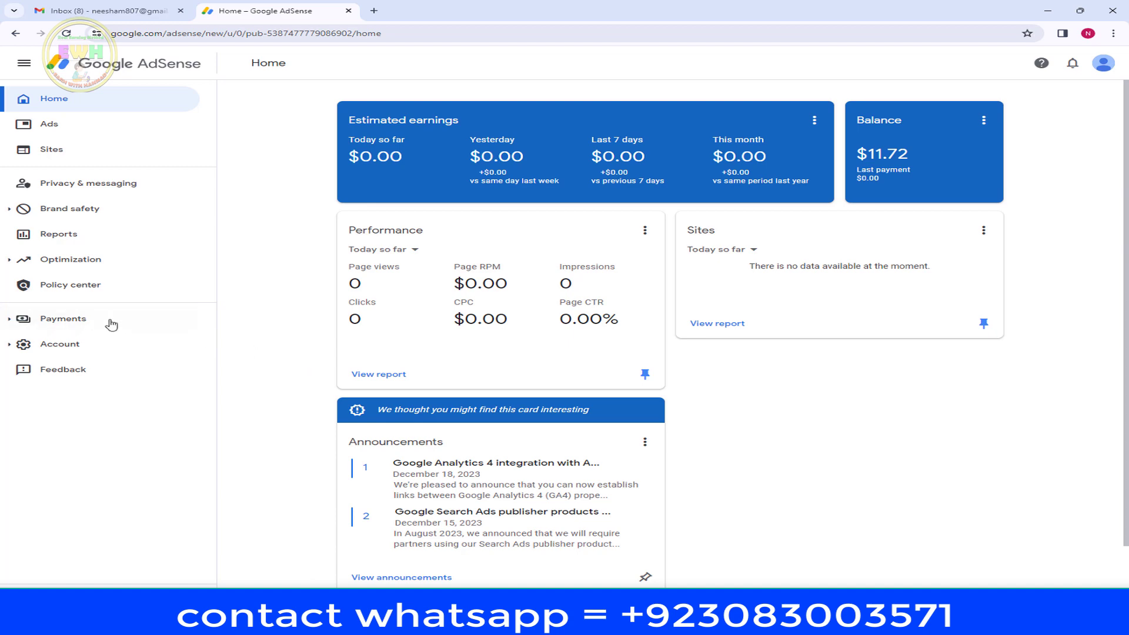
left_click(84, 327)
left_click(91, 369)
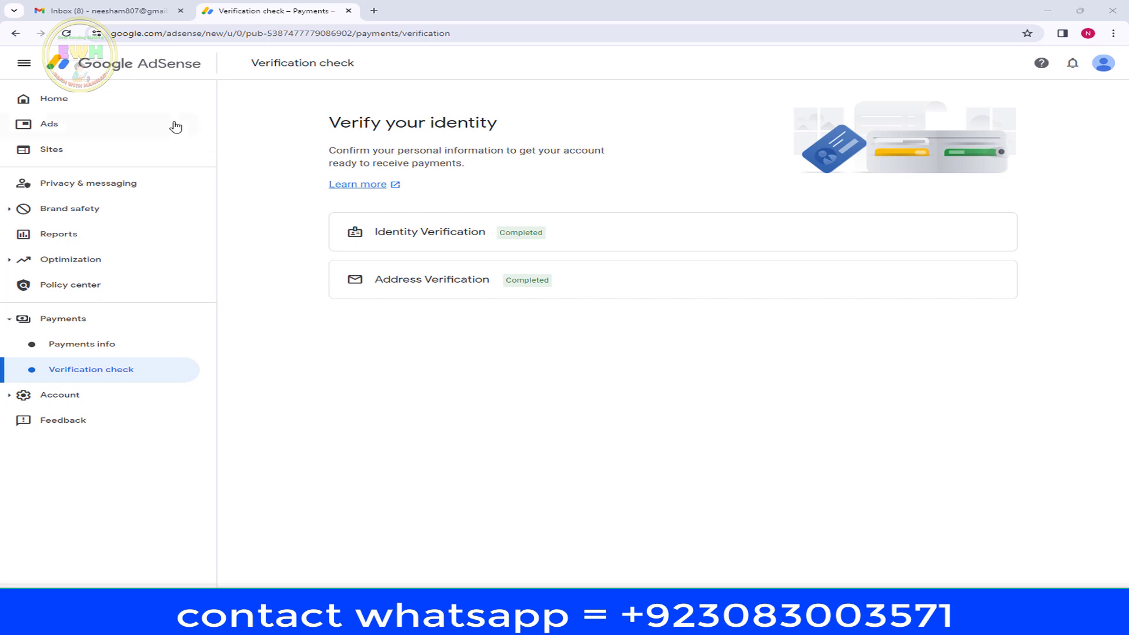
left_click(122, 101)
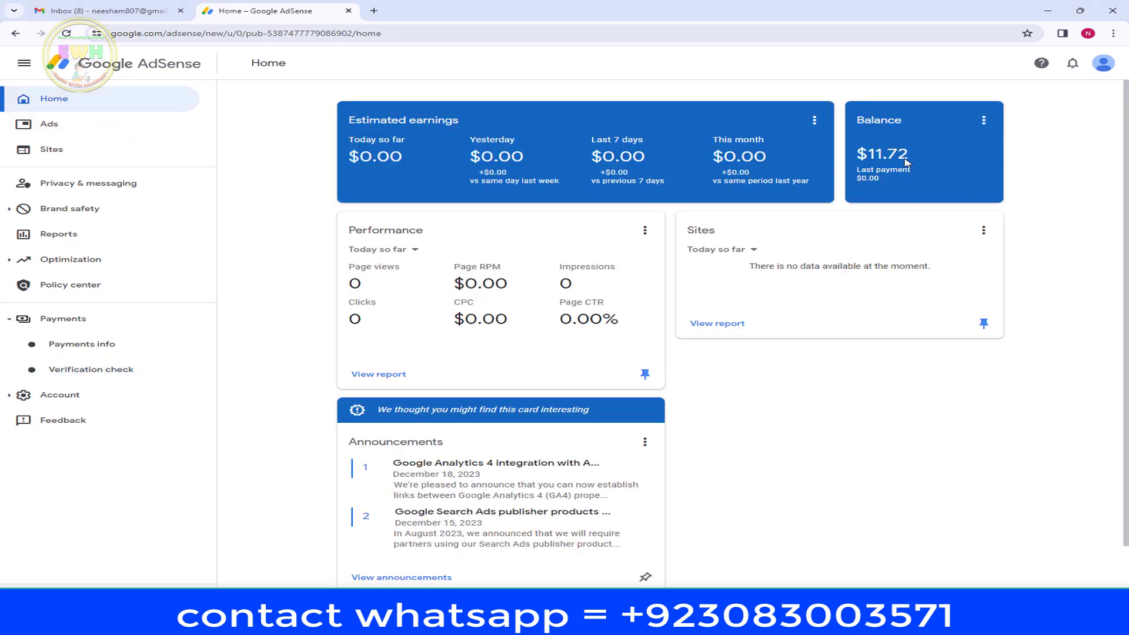
left_click(109, 128)
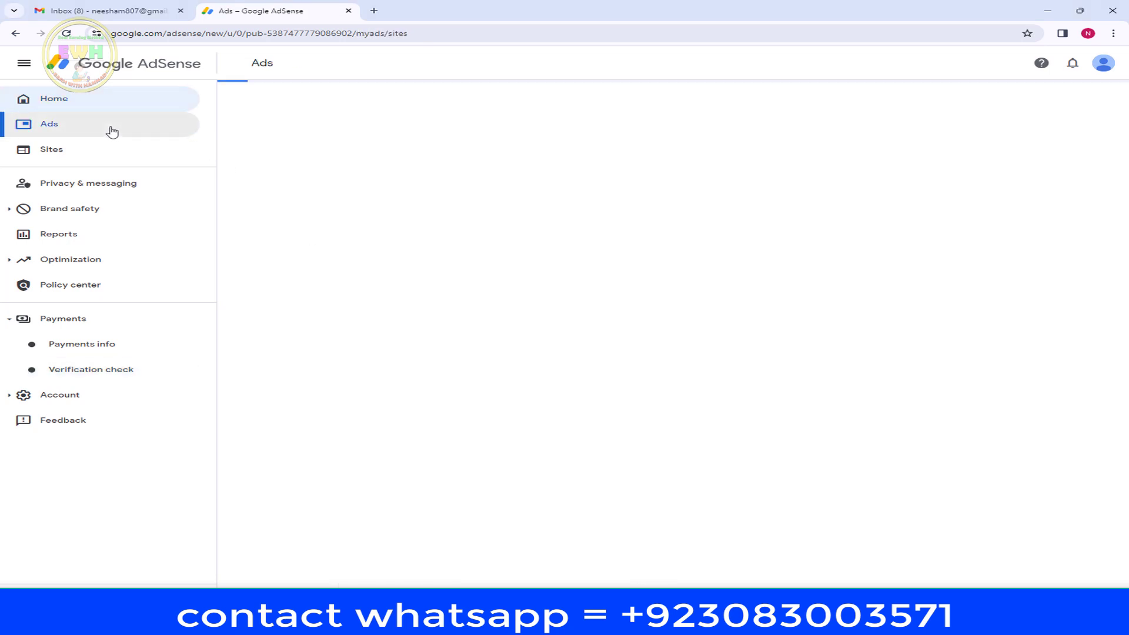
left_click(90, 155)
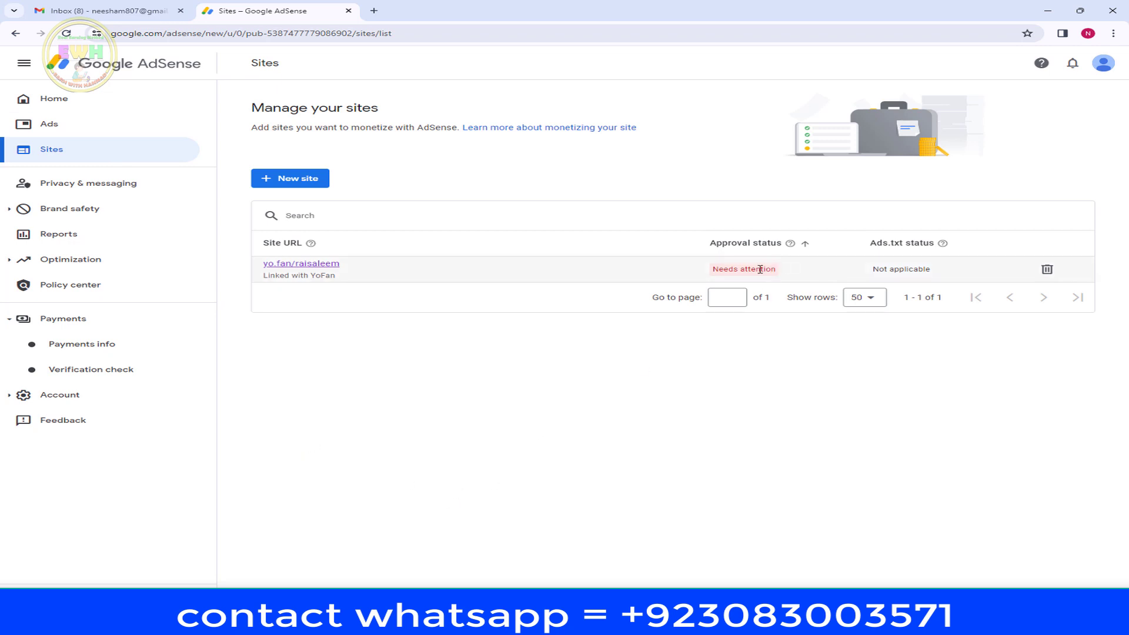
left_click(53, 110)
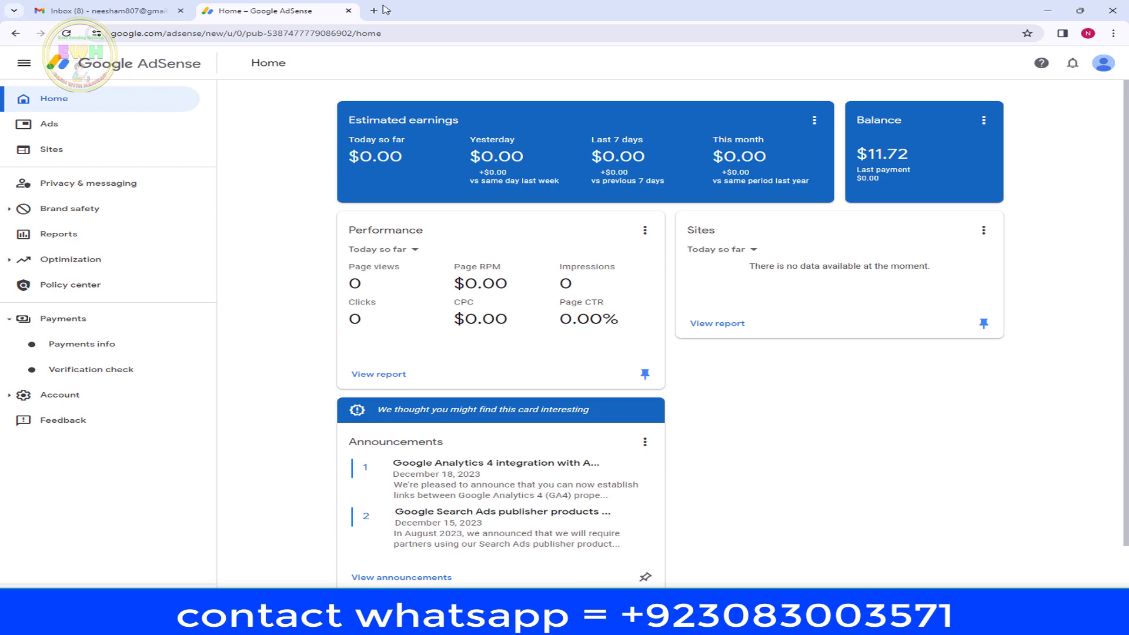
Load exblog.jp in a new browser tab
left_click(379, 9)
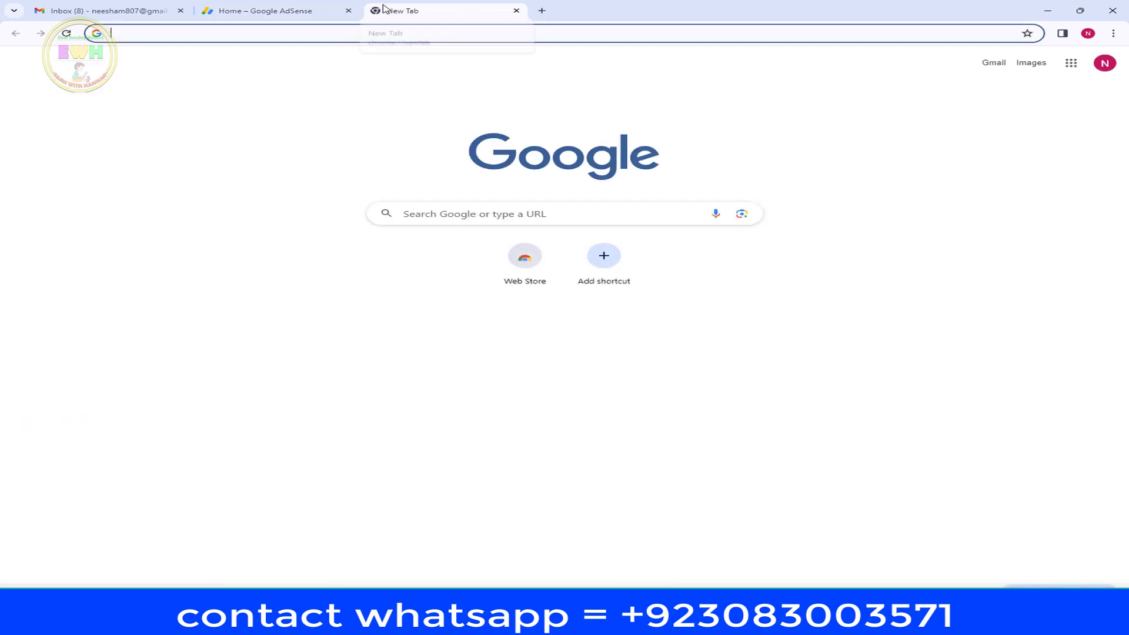
type("ex")
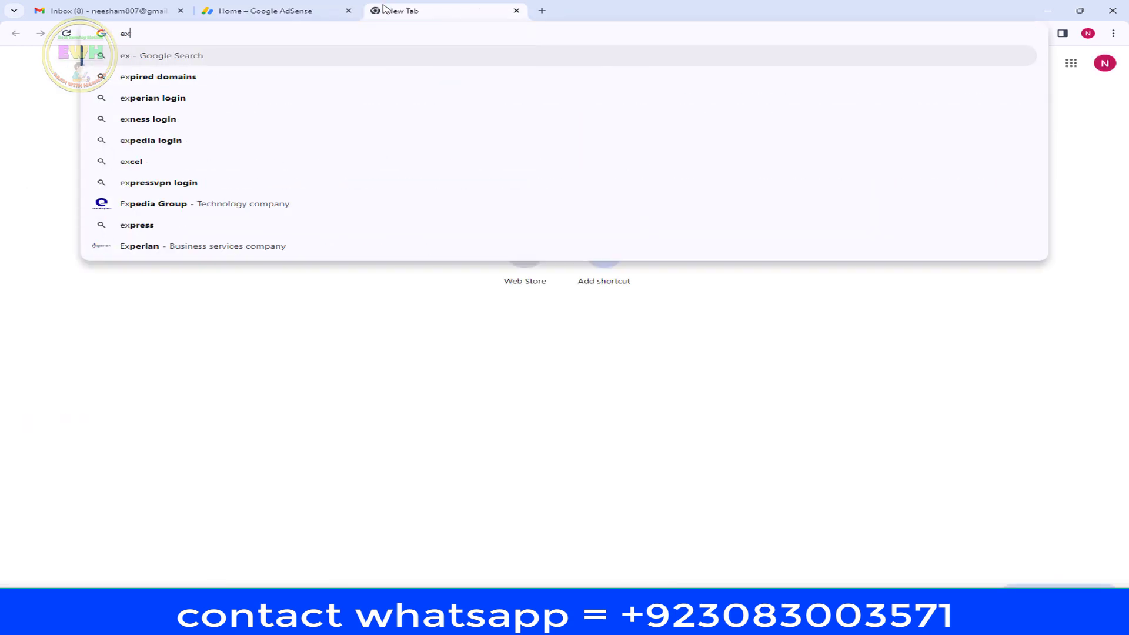
type("blog")
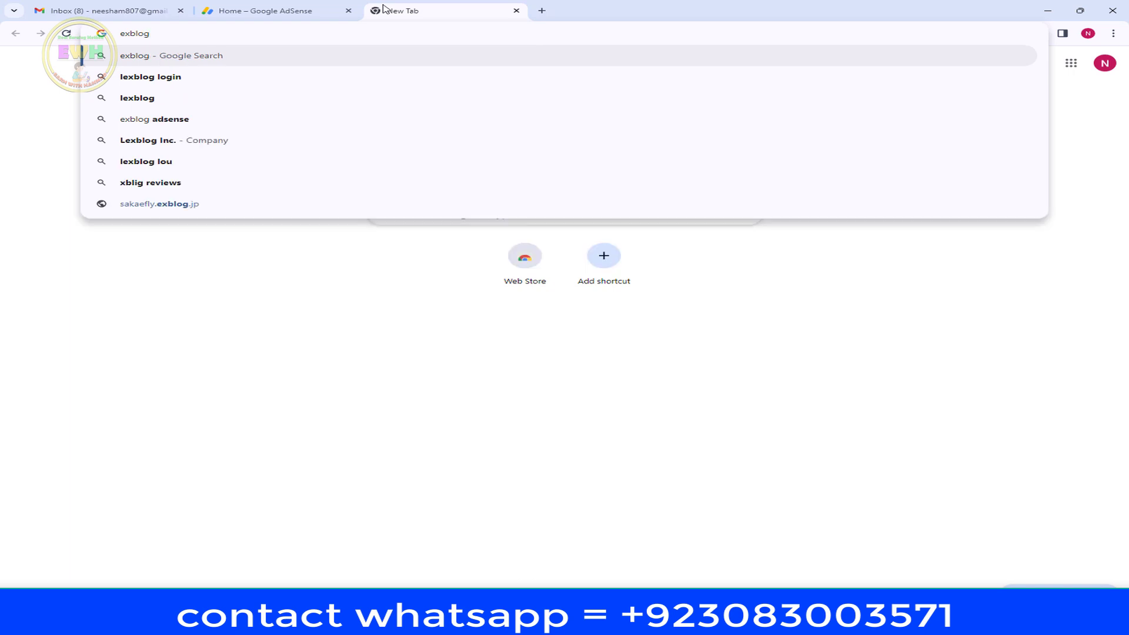
type(".jp")
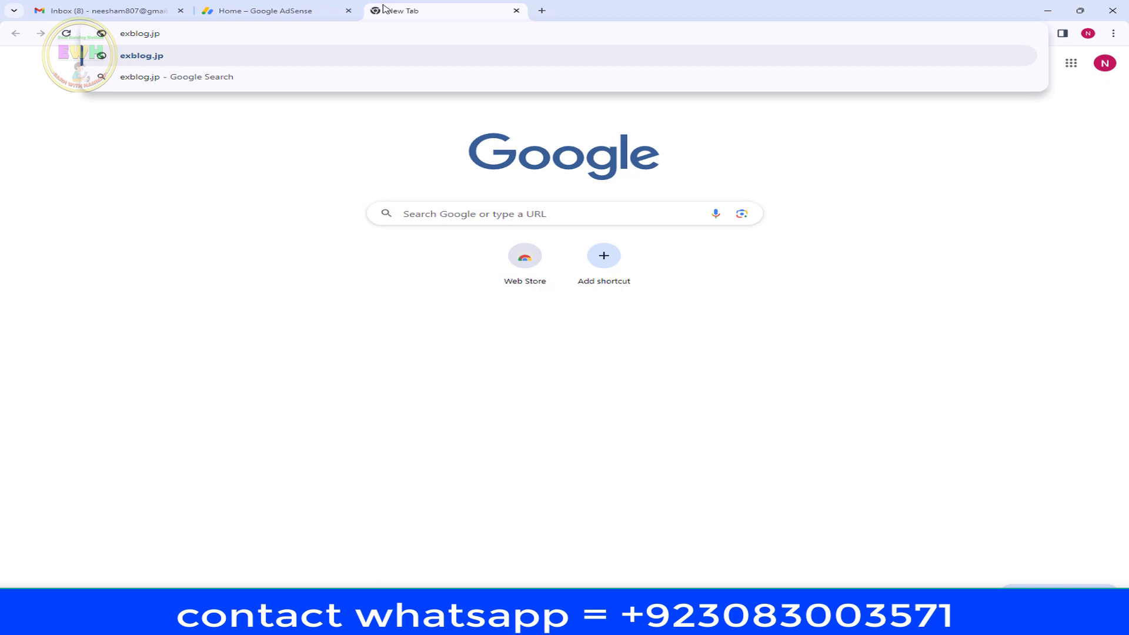
key("Return")
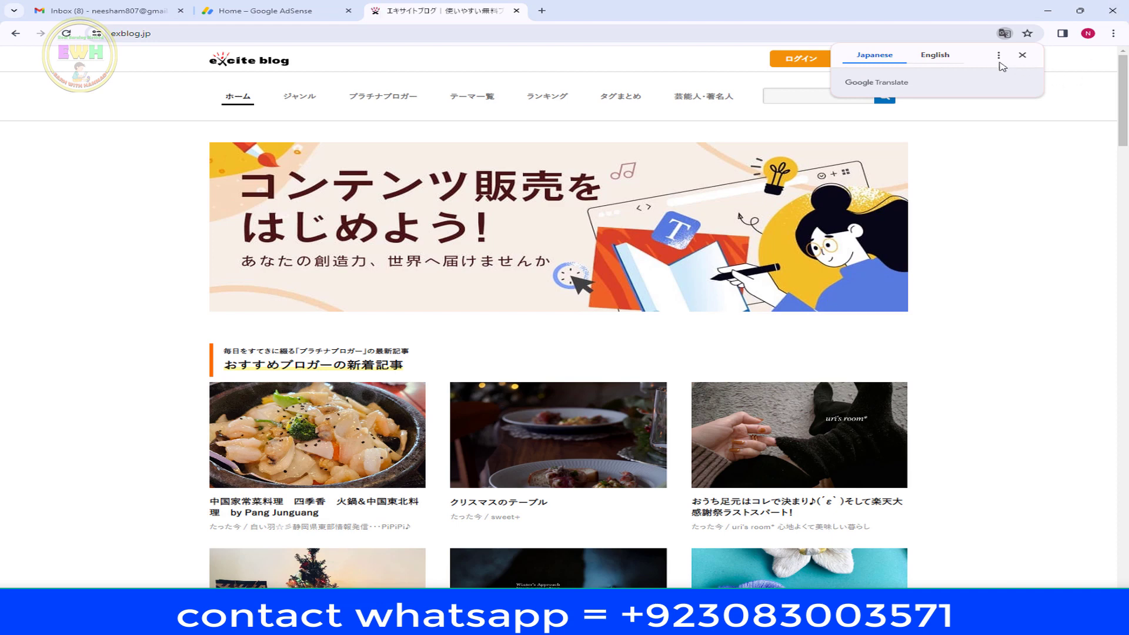
Translate the Excite Blog homepage into English and start creating a new blog
left_click(940, 59)
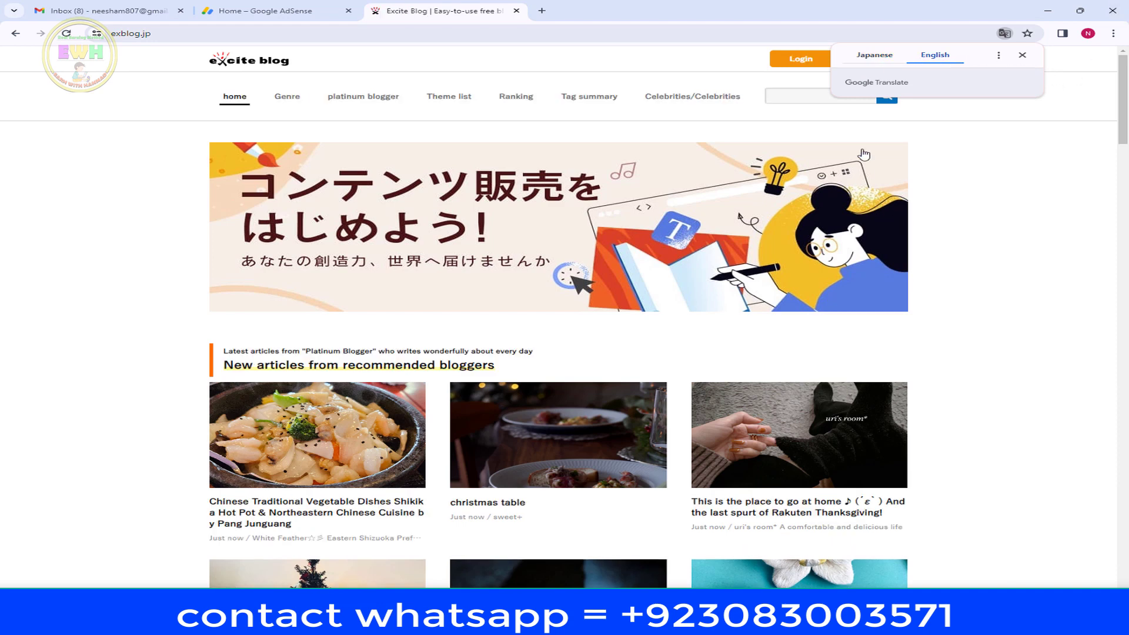
left_click(1024, 56)
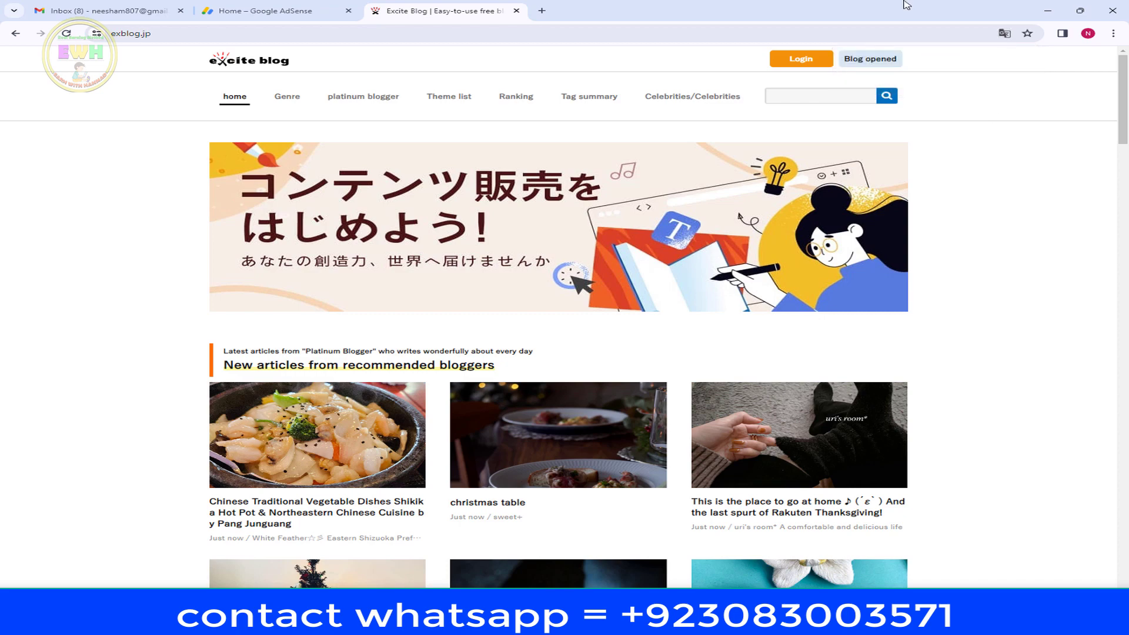
middle_click(1038, 258)
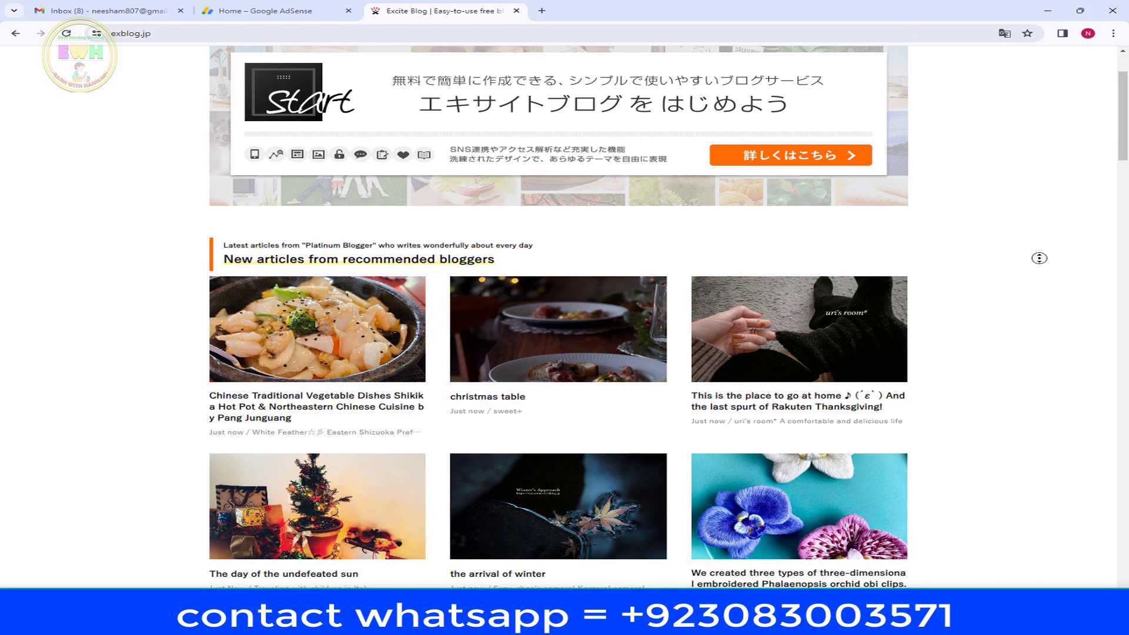
scroll(1017, 297, "up", 2)
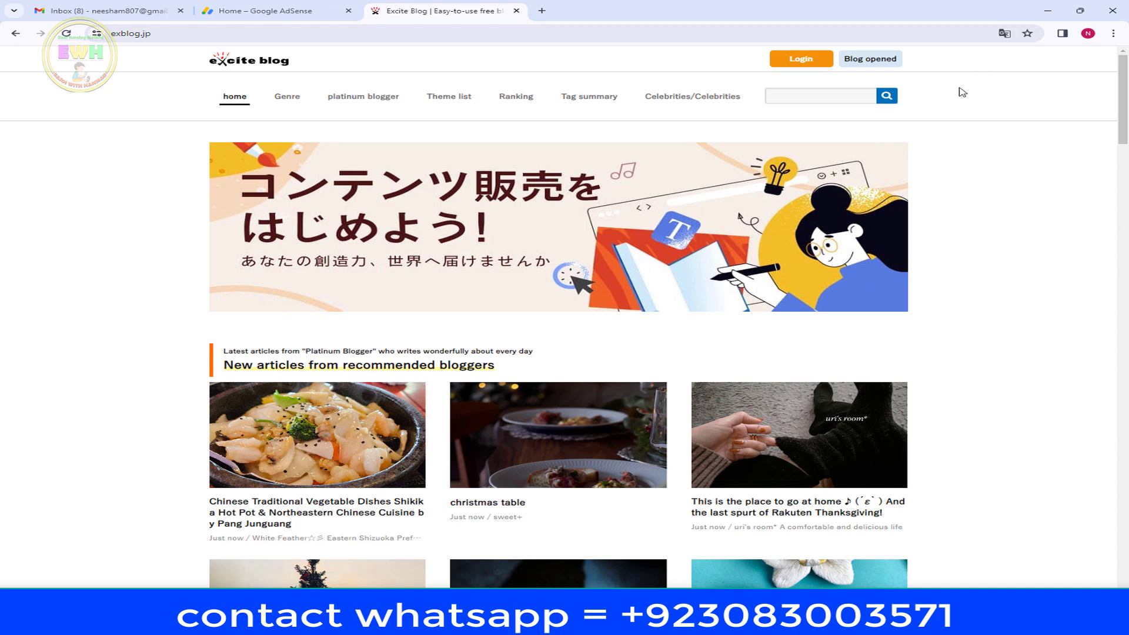
left_click(875, 64)
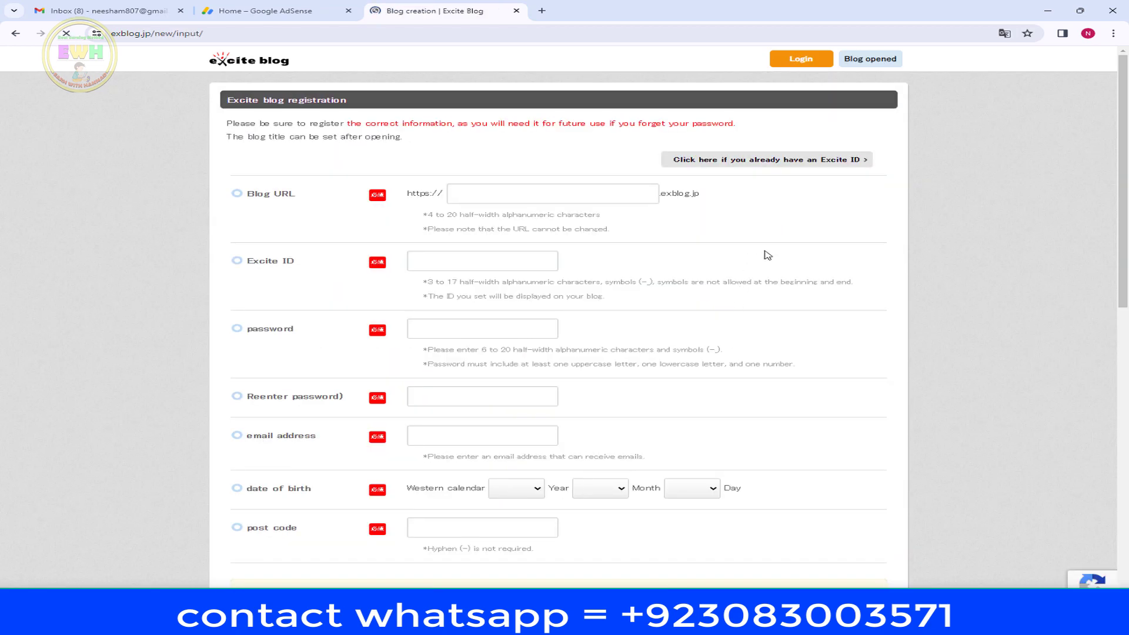
Go to the Excite ID login page, translate it to English, and start a free registration
scroll(772, 257, "down", 9)
scroll(796, 262, "up", 10)
left_click(804, 61)
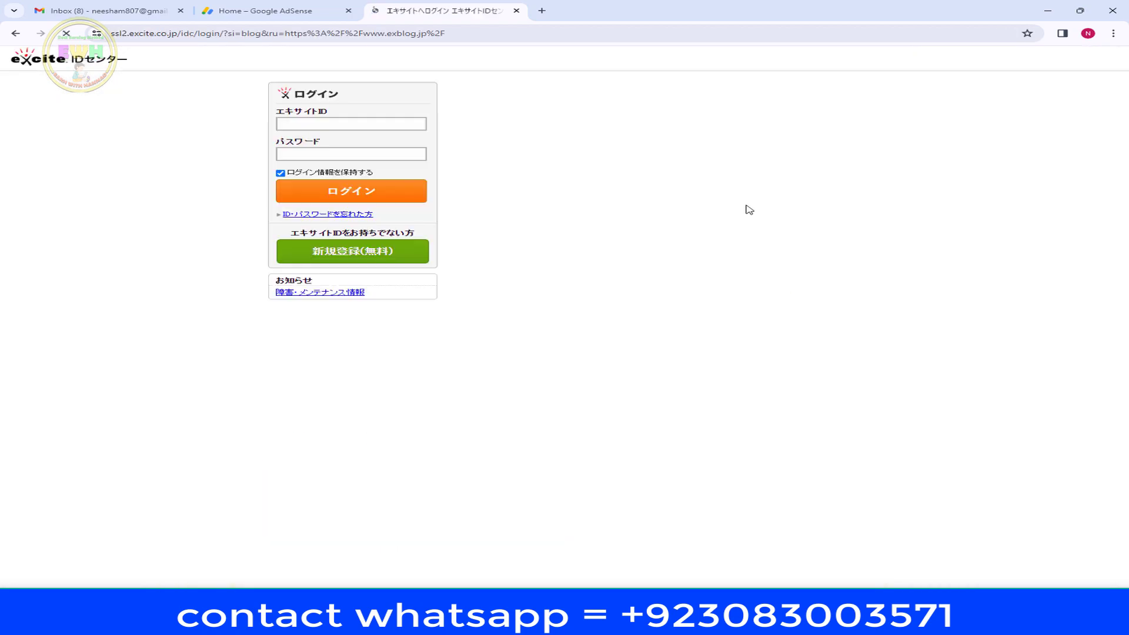
right_click(660, 257)
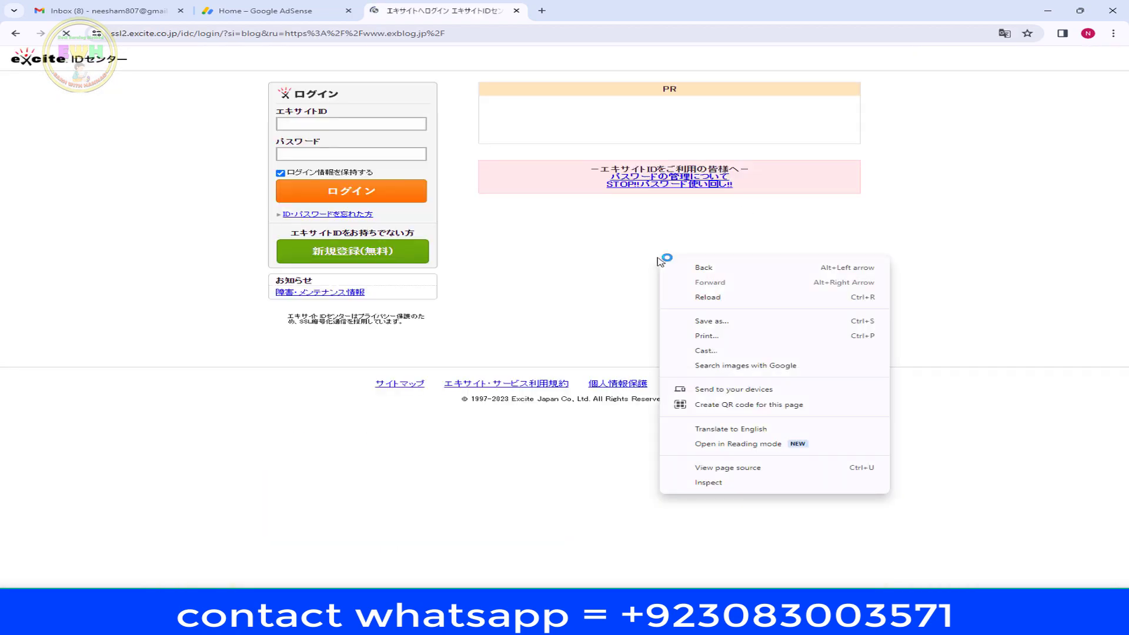
left_click(707, 429)
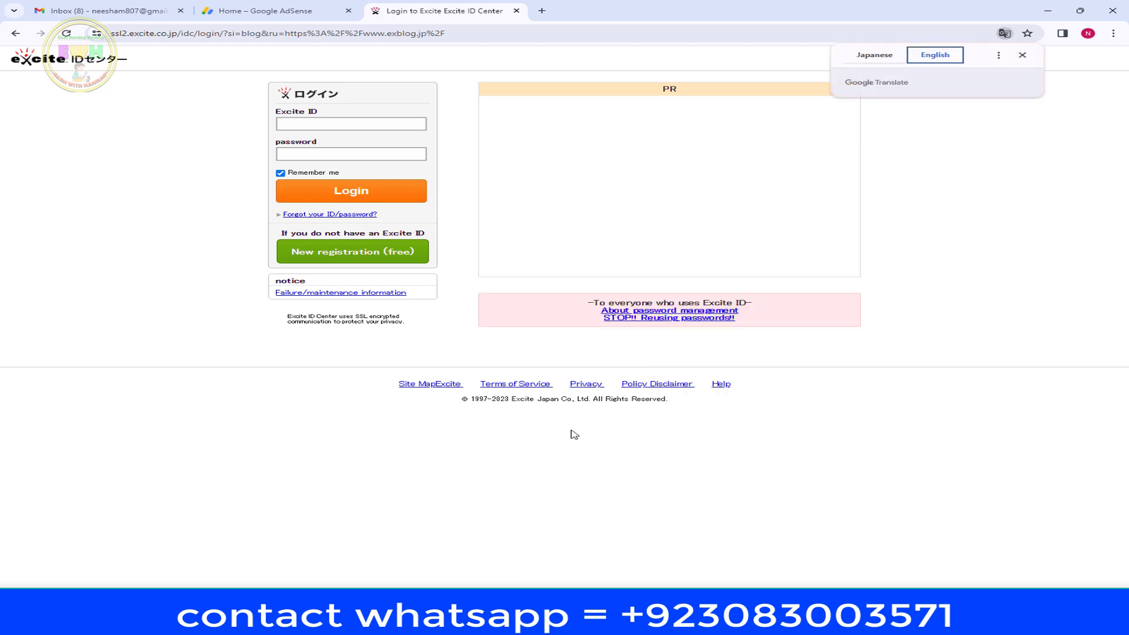
left_click(354, 259)
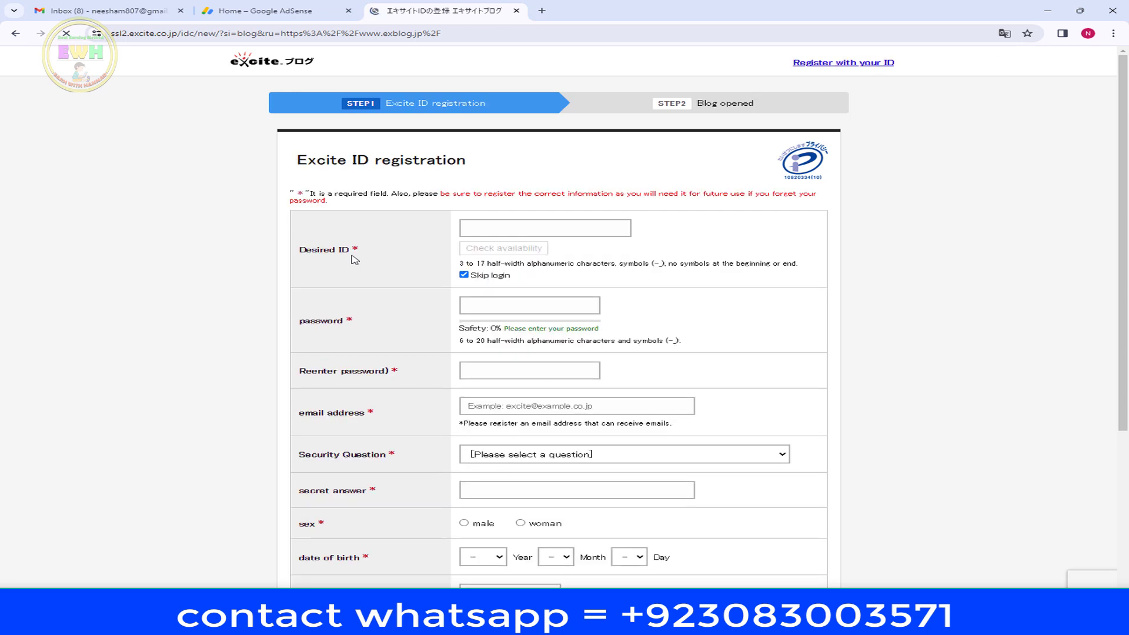
Enter a desired Excite ID, revising it until the availability check says it can be used
left_click(500, 229)
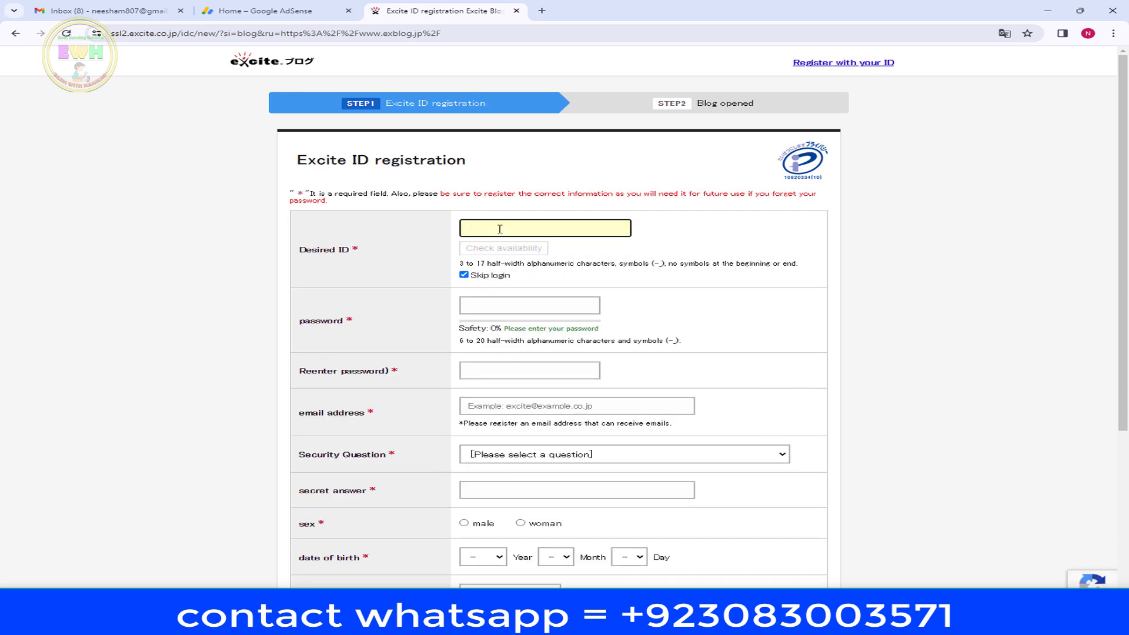
type("Nammad")
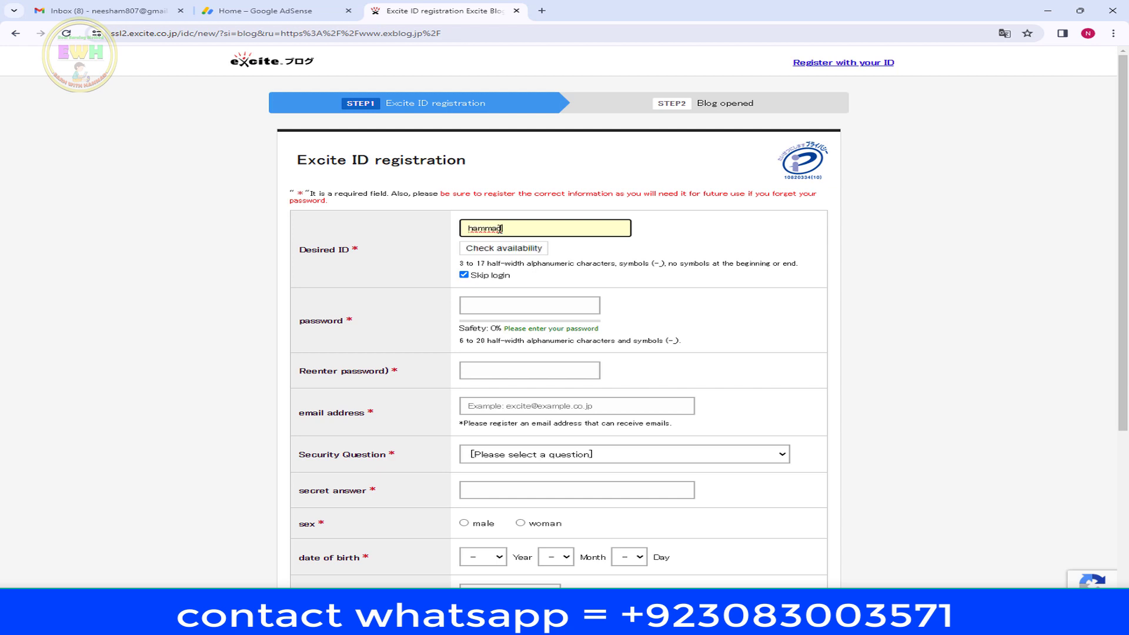
left_click(501, 248)
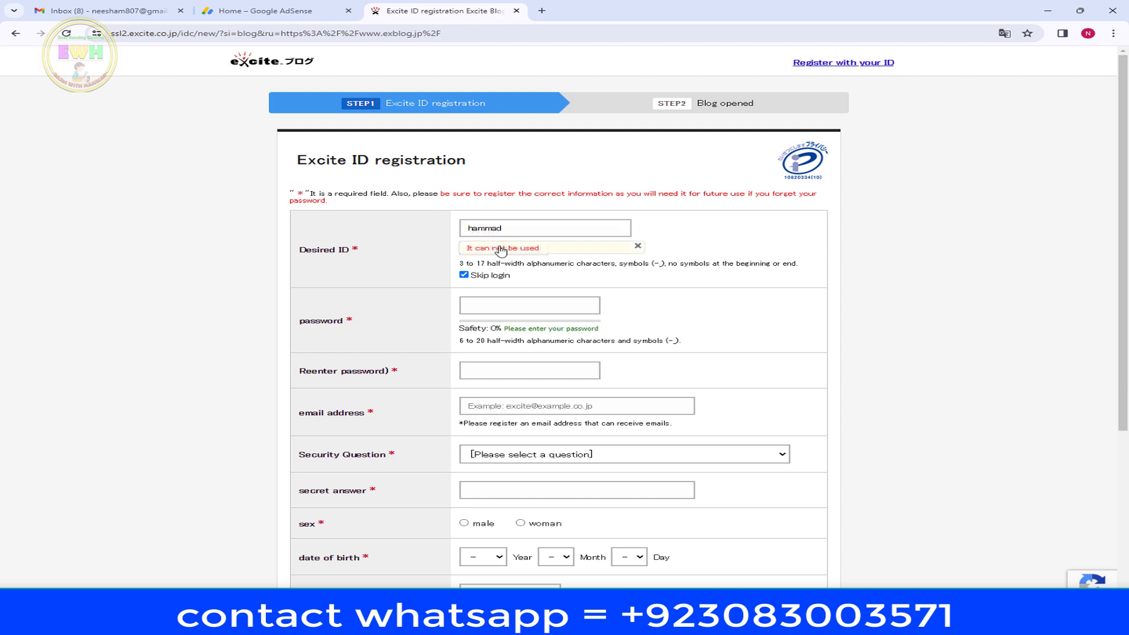
left_click(527, 228)
type("1")
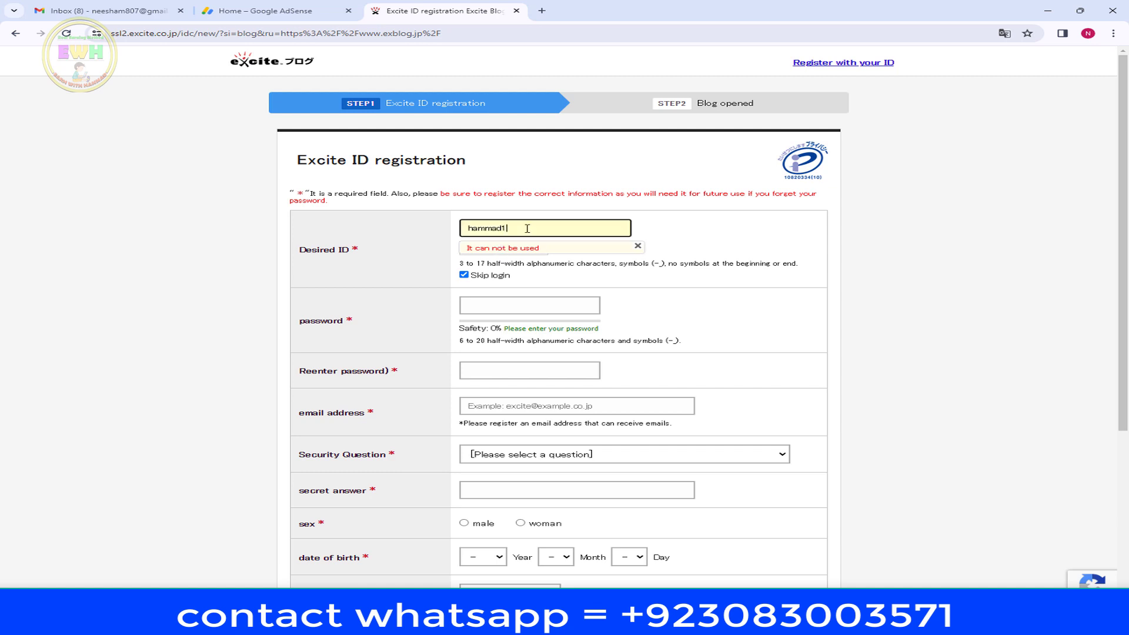
type("218")
left_click(519, 249)
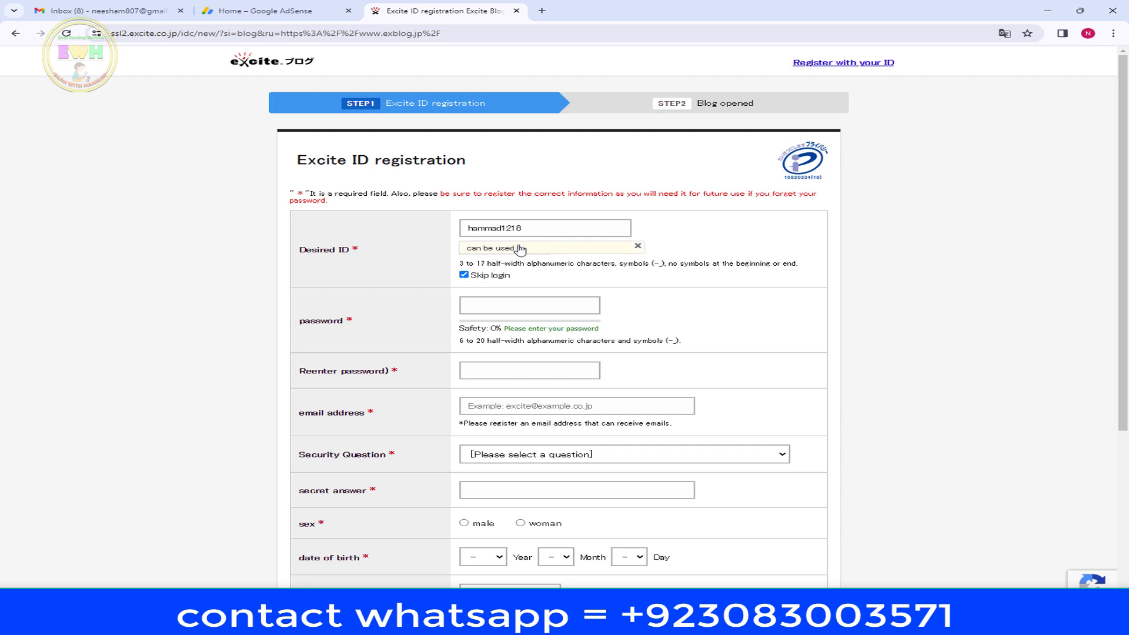
left_click_drag(465, 247, 516, 250)
left_click(520, 310)
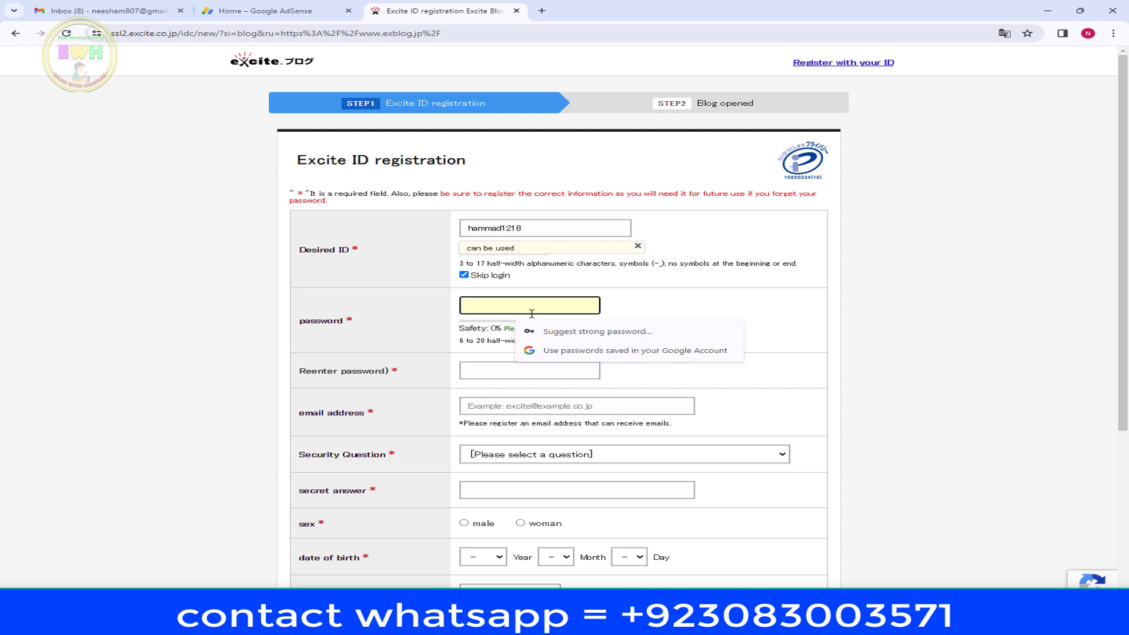
Type the intended account password into a spare new browser tab
left_click(541, 10)
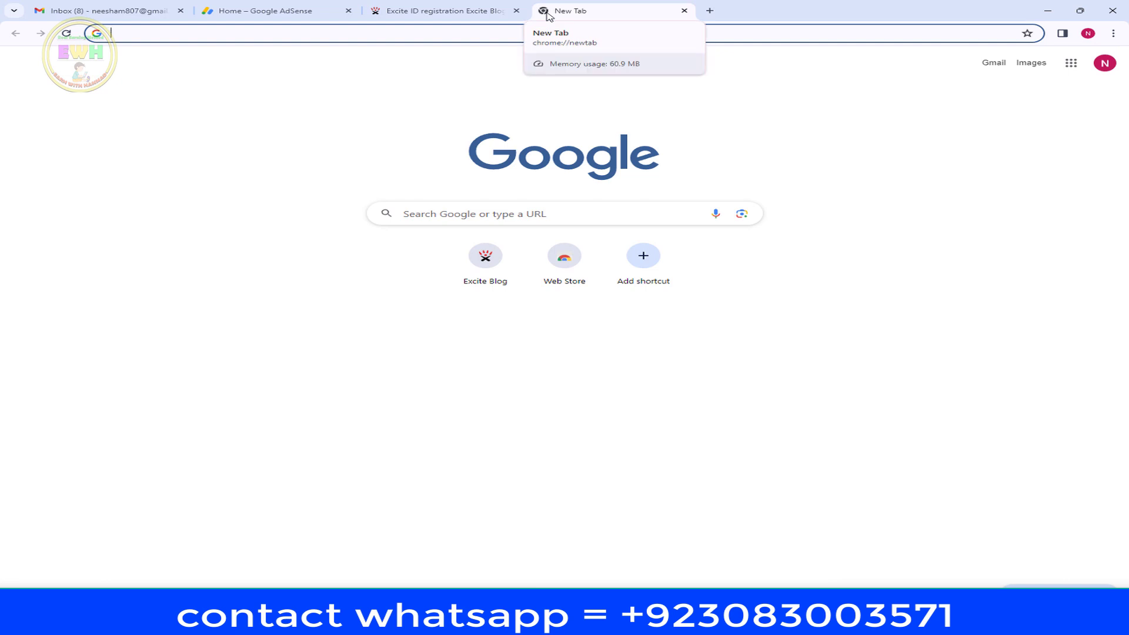
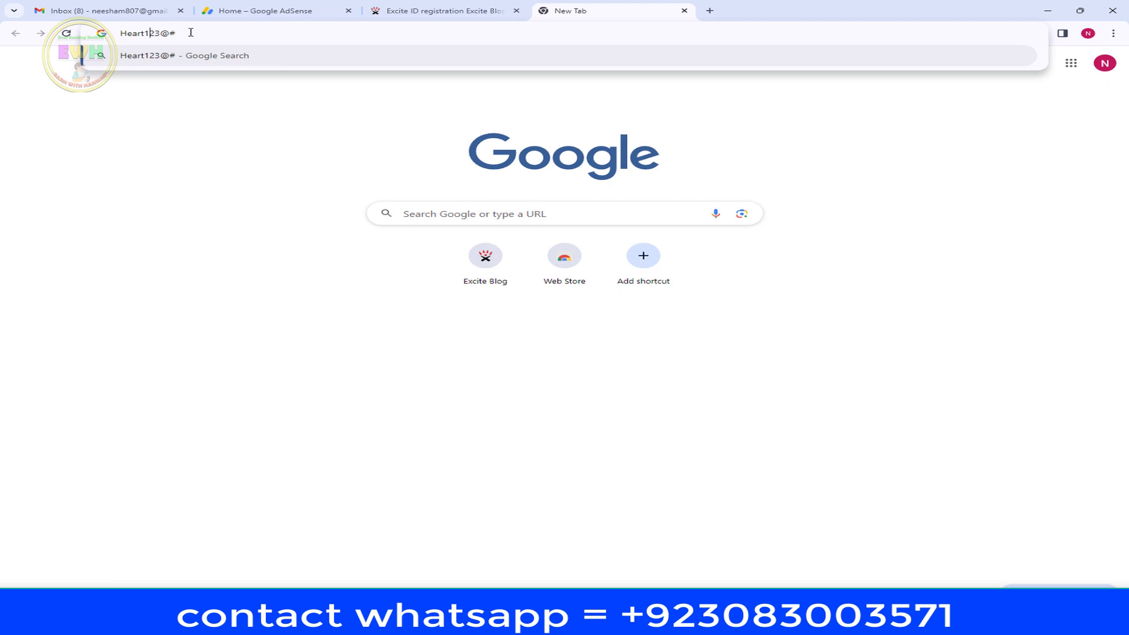
left_click(411, 133)
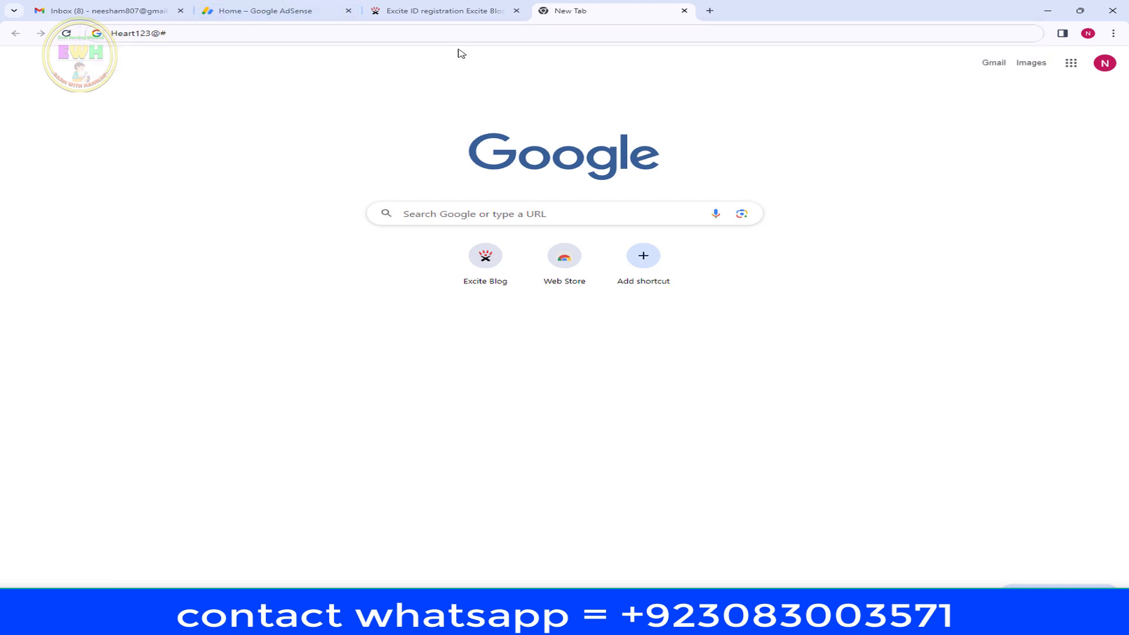
On the registration form, enter the account password and retype it in Reenter password
left_click(433, 9)
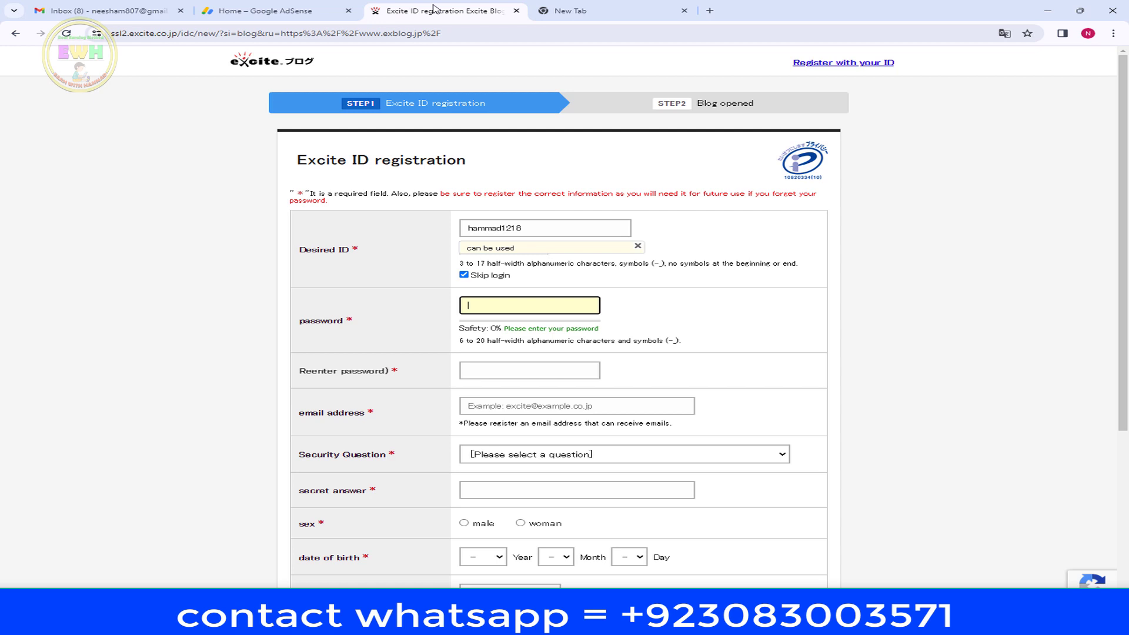
left_click(503, 304)
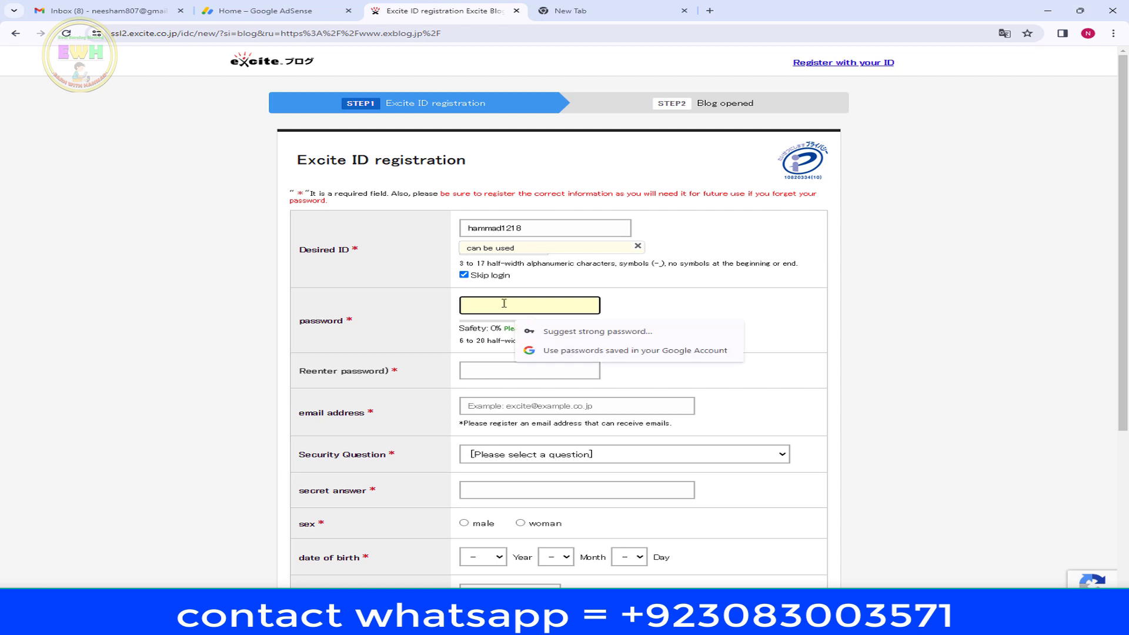
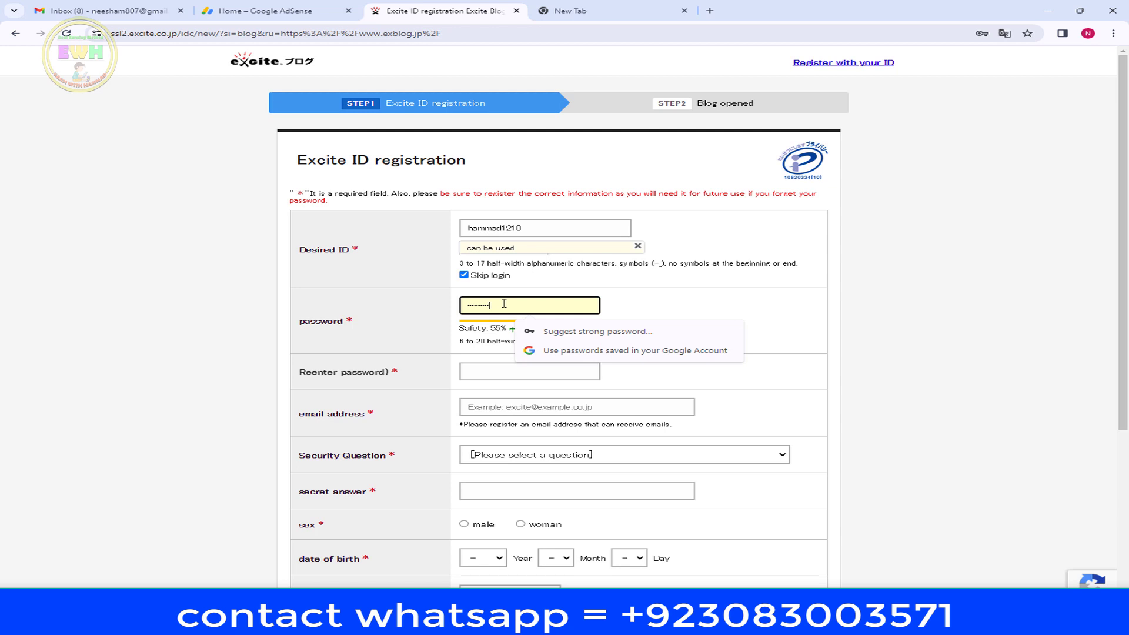
left_click(903, 339)
left_click(538, 371)
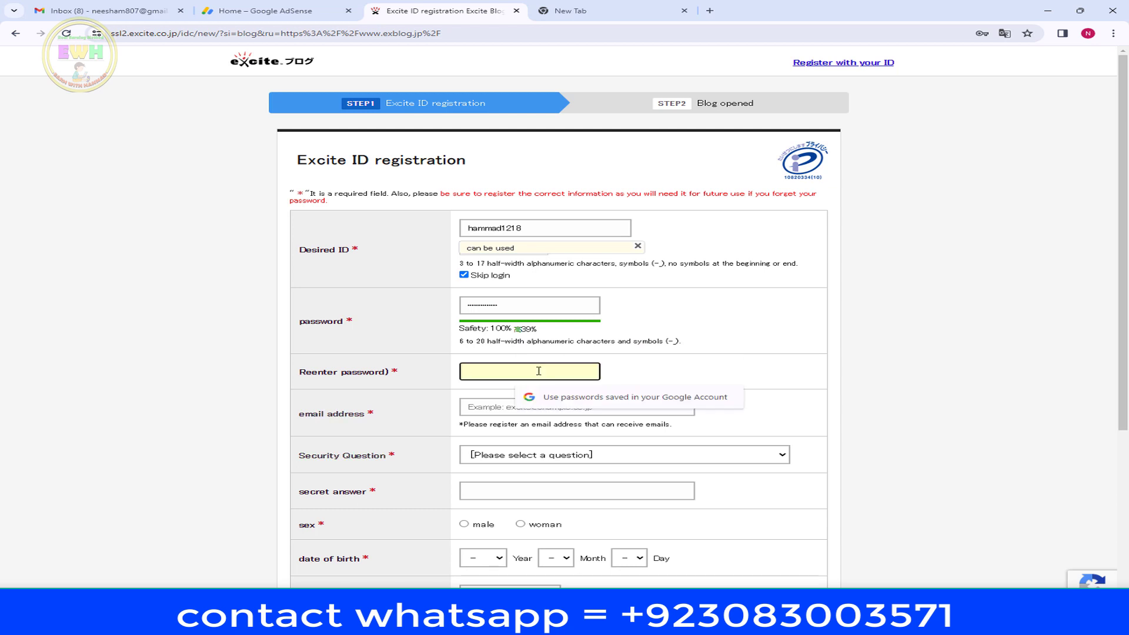
type("h")
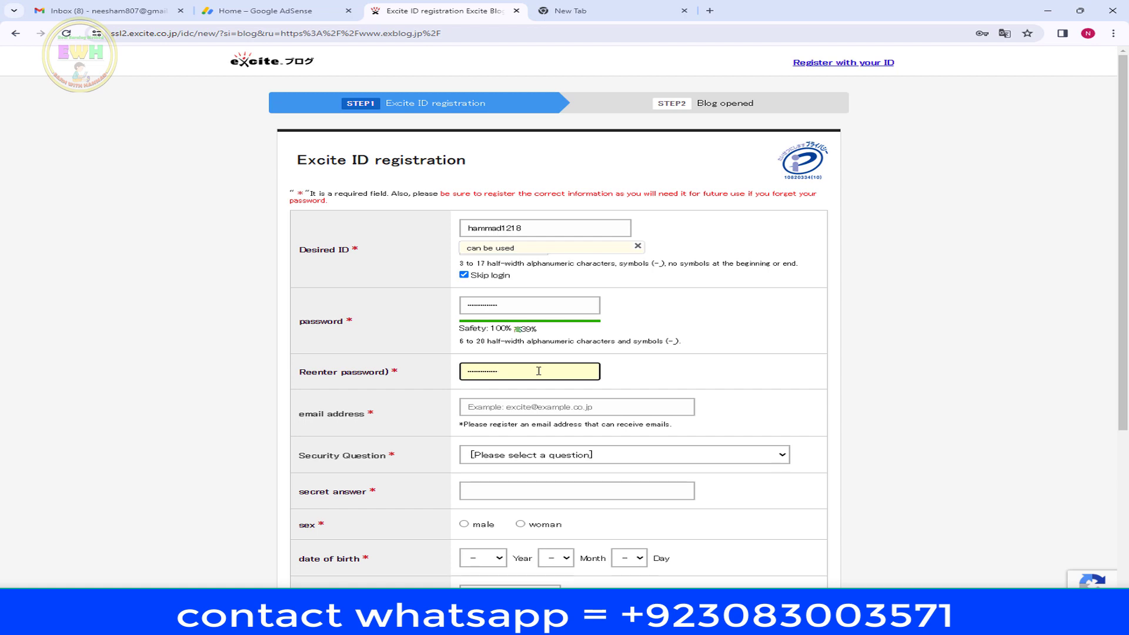
left_click(540, 412)
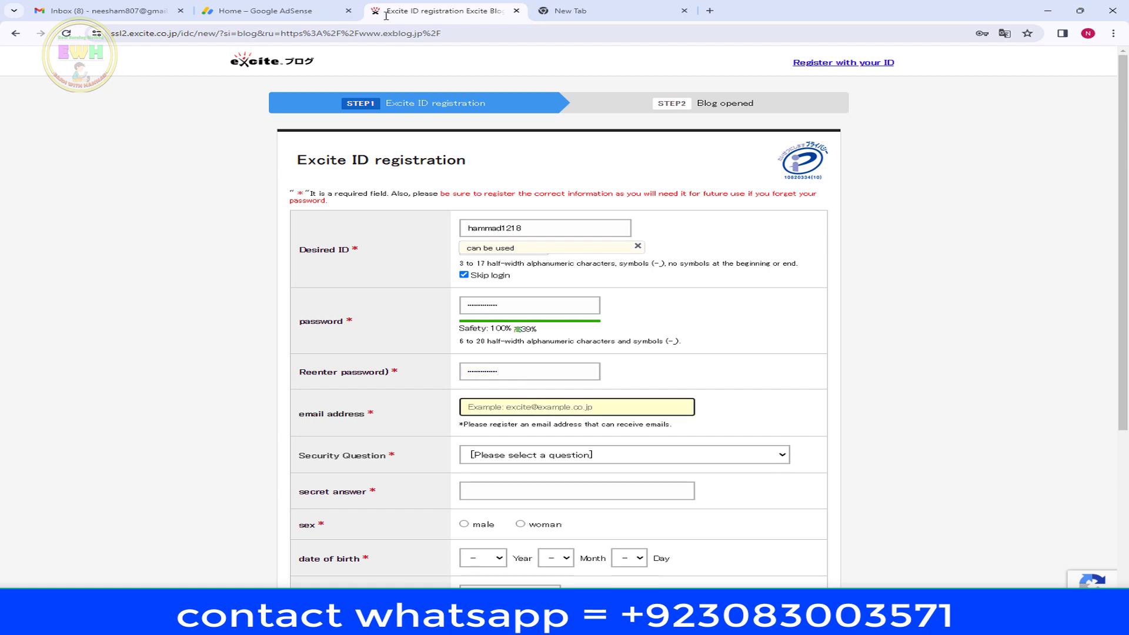
left_click(14, 11)
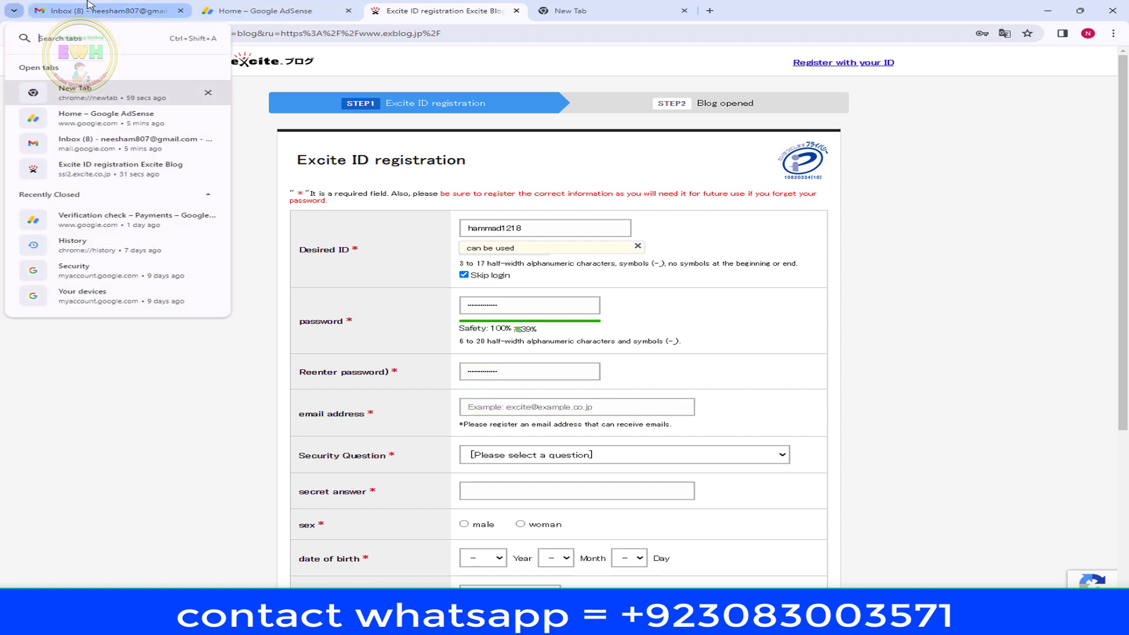
Copy the Google account's e-mail address from Gmail and paste it into the registration email field
left_click(89, 6)
left_click(1104, 63)
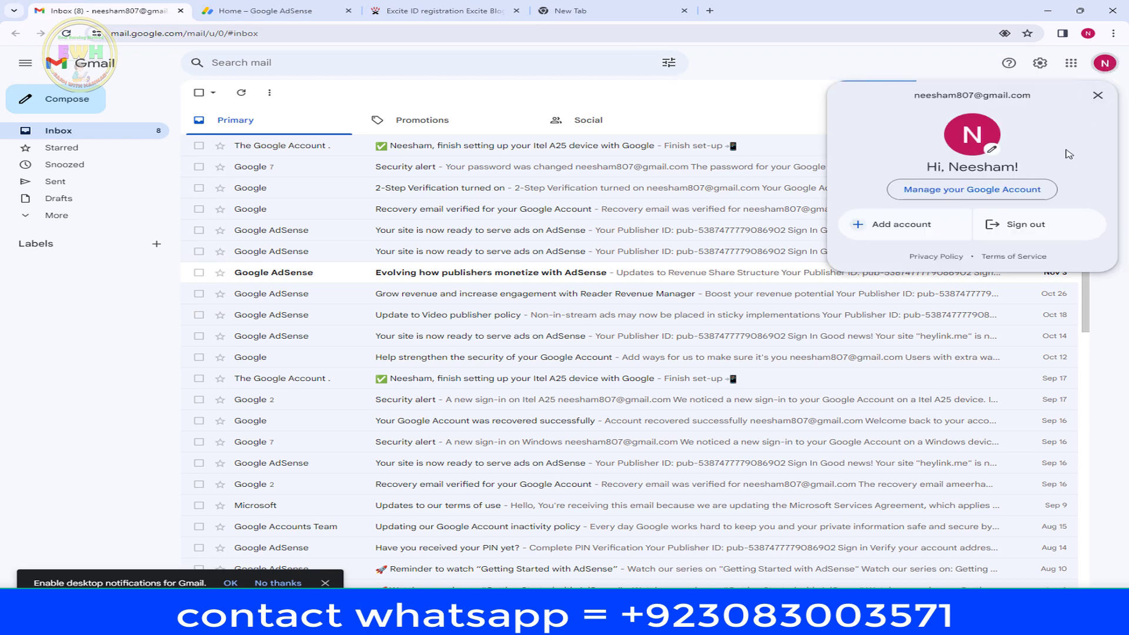
left_click_drag(1035, 96, 917, 99)
key("ctrl+c")
right_click(917, 99)
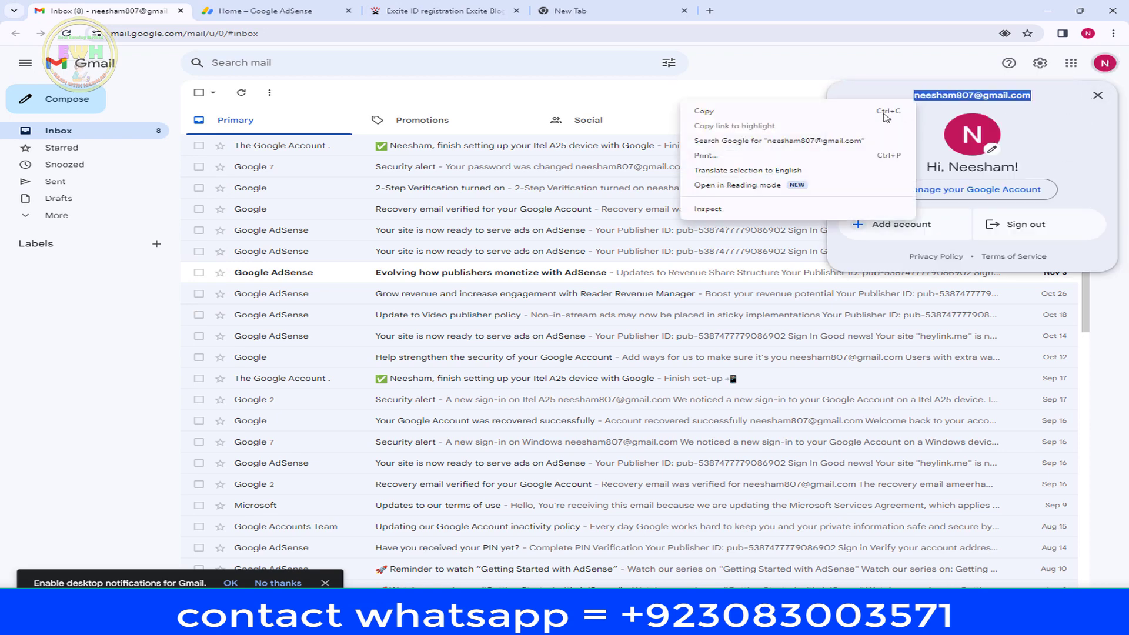
left_click(723, 111)
left_click(438, 11)
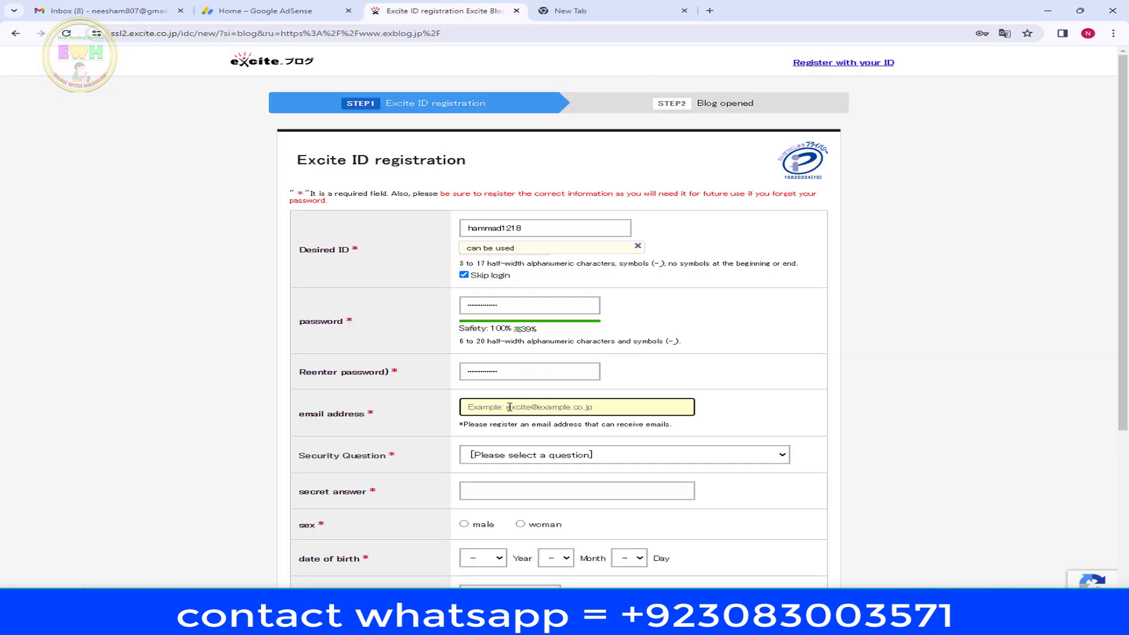
right_click(509, 407)
left_click(541, 289)
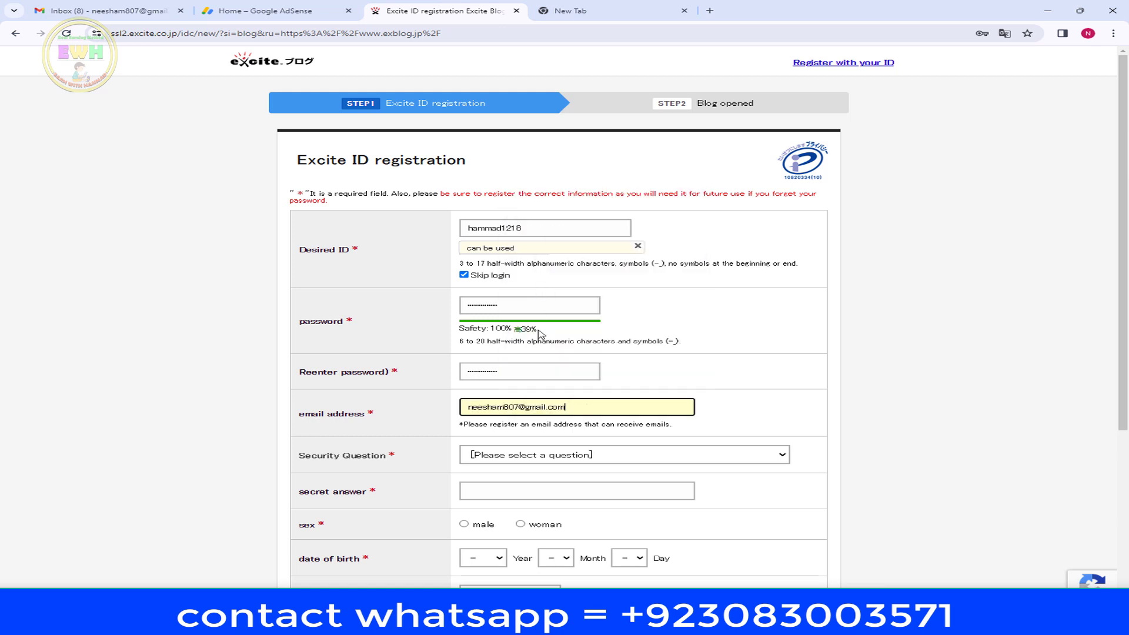
left_click(598, 456)
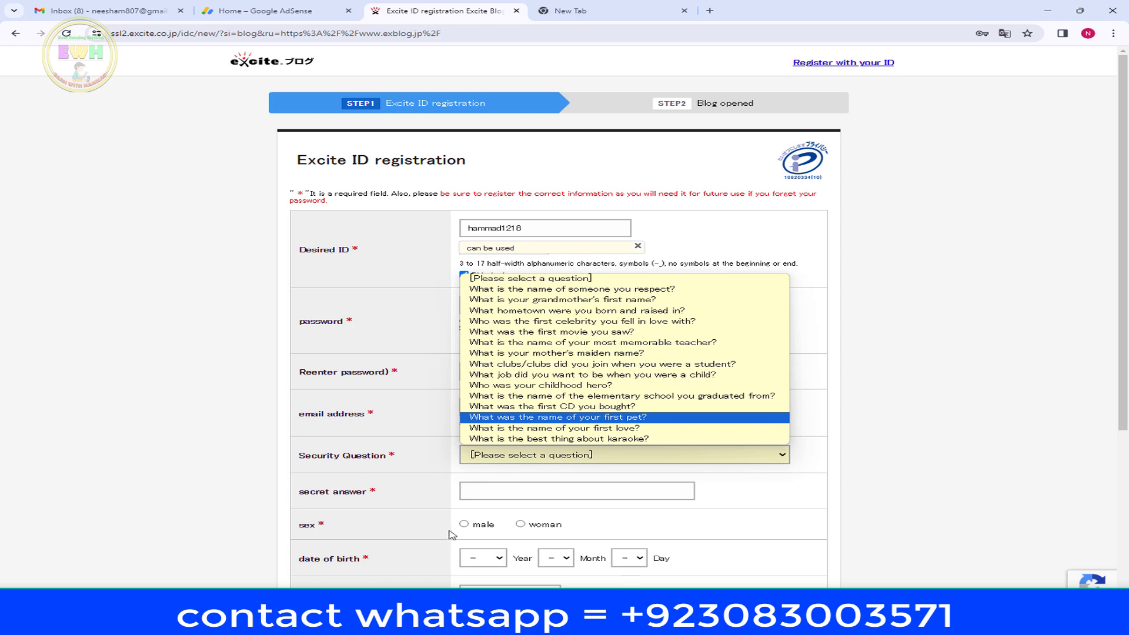
Choose 'What was the name of your first pet?' as security question and enter the secret answer
left_click(602, 406)
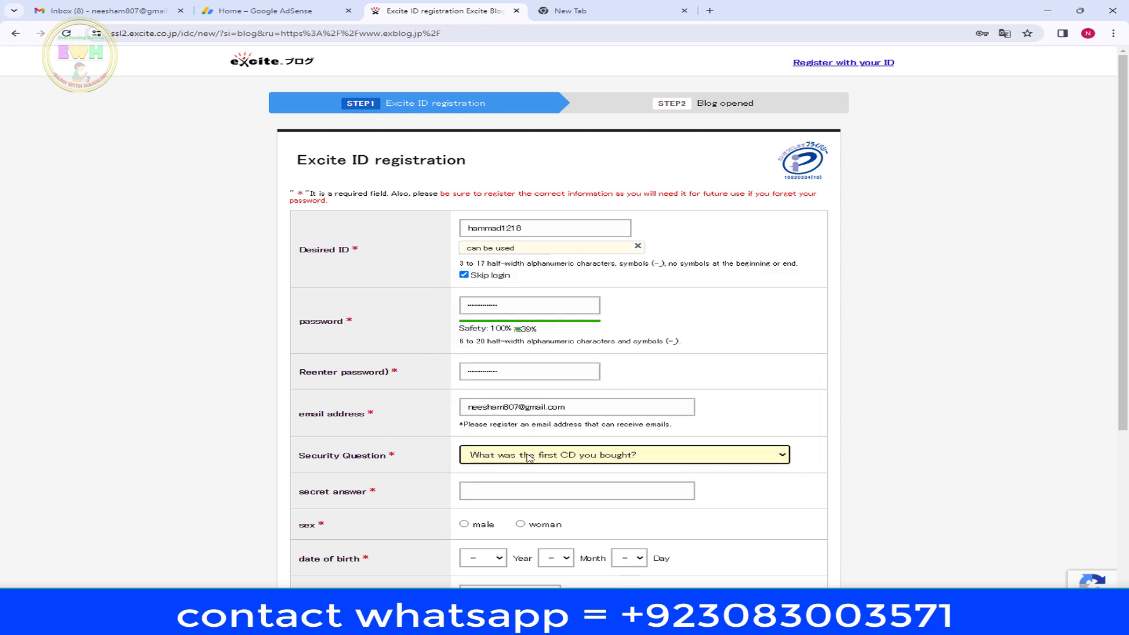
left_click(530, 458)
left_click(578, 374)
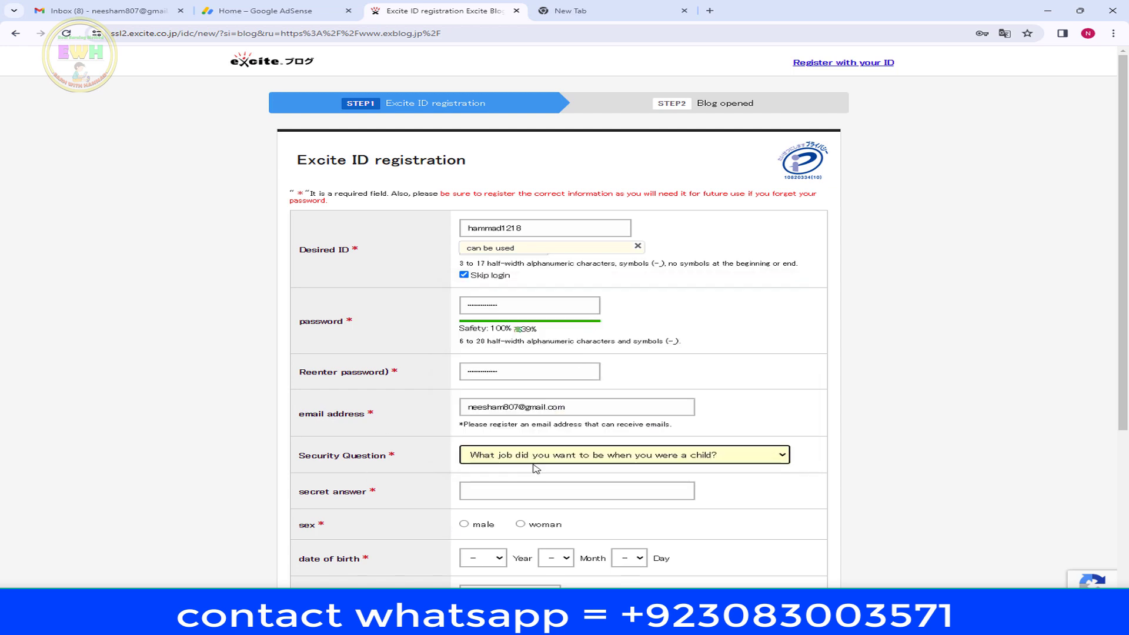
left_click(535, 465)
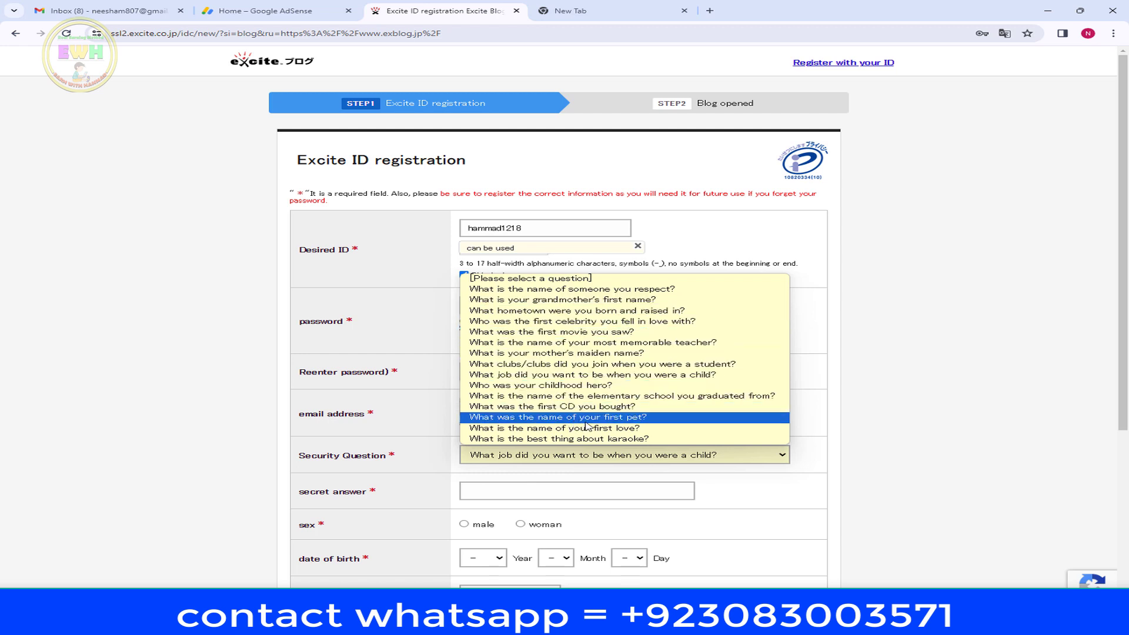
left_click(588, 417)
left_click(554, 491)
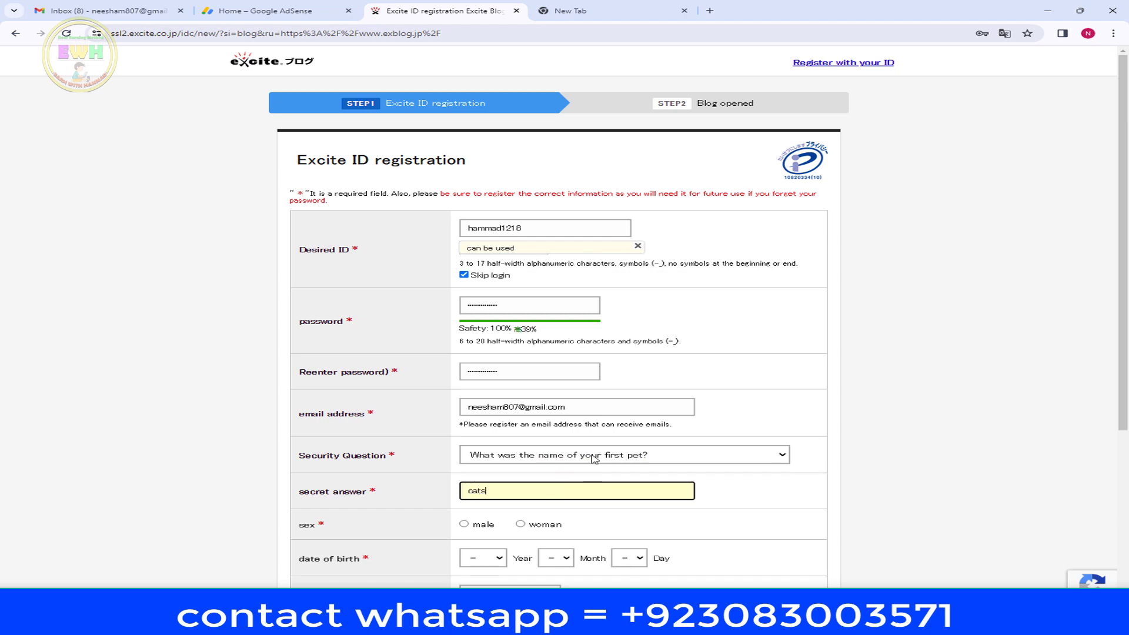
scroll(593, 457, "down", 3)
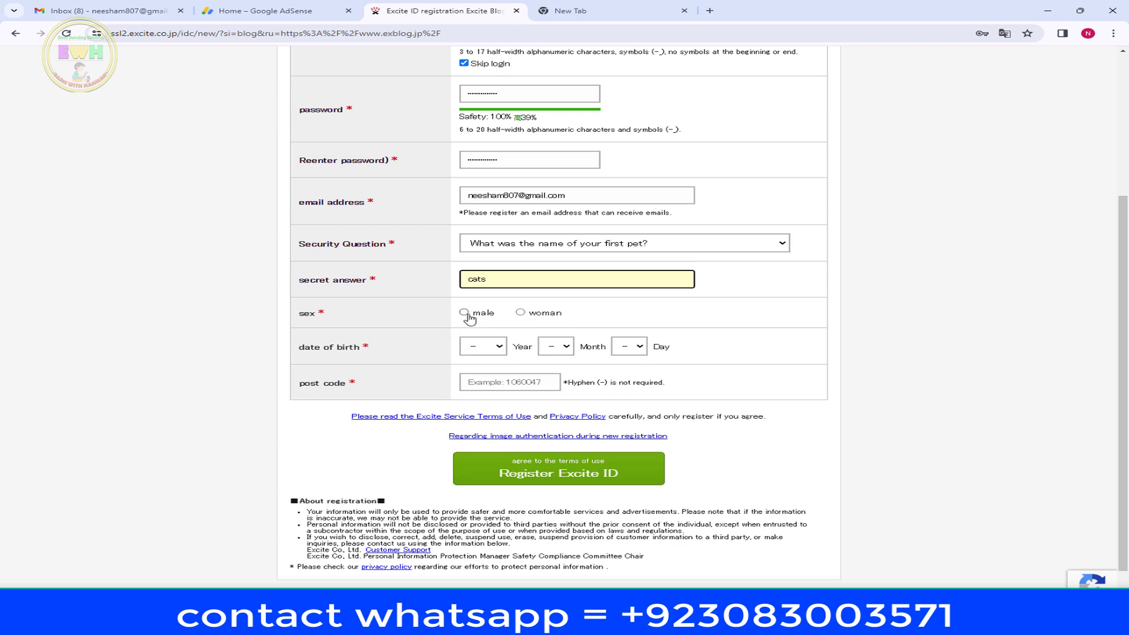
left_click(464, 312)
left_click(491, 349)
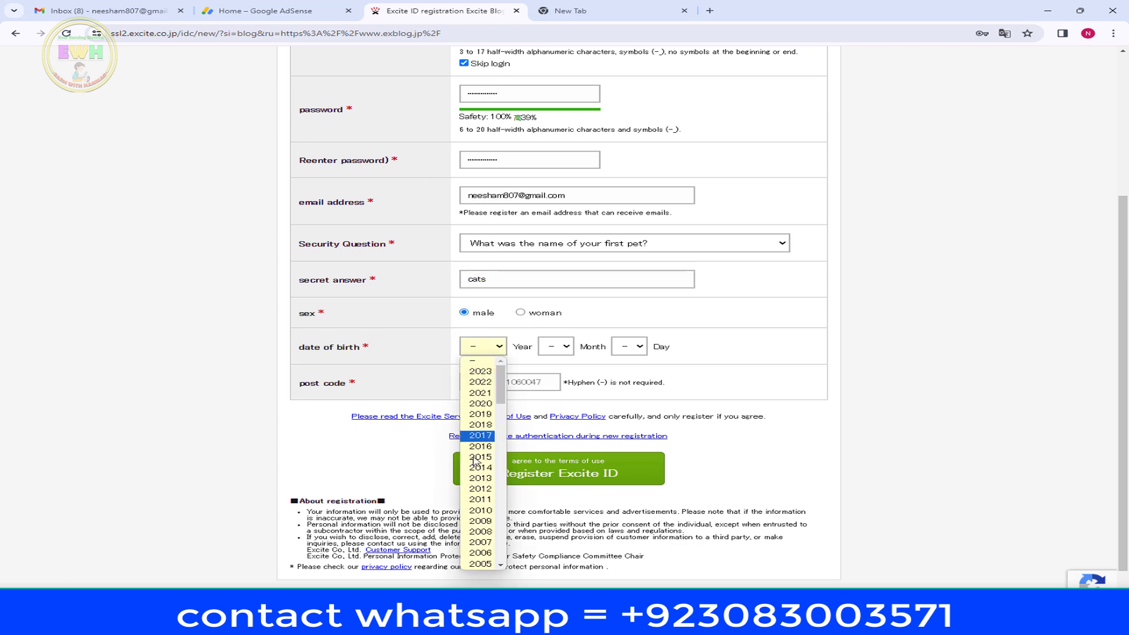
scroll(481, 438, "down", 5)
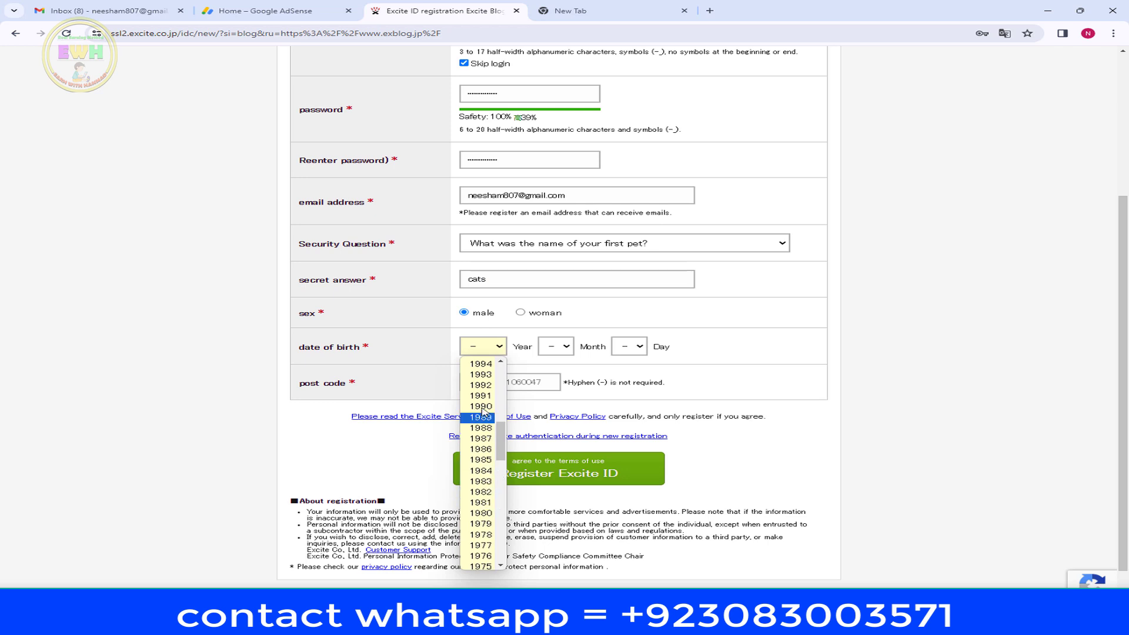
left_click(481, 395)
left_click(556, 346)
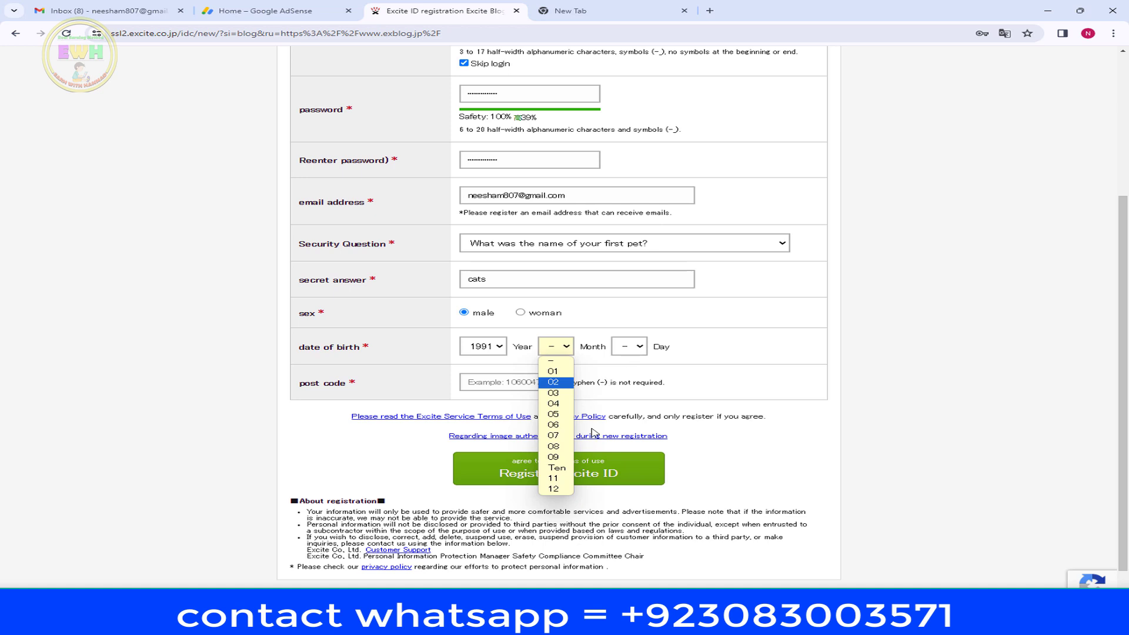
left_click(567, 425)
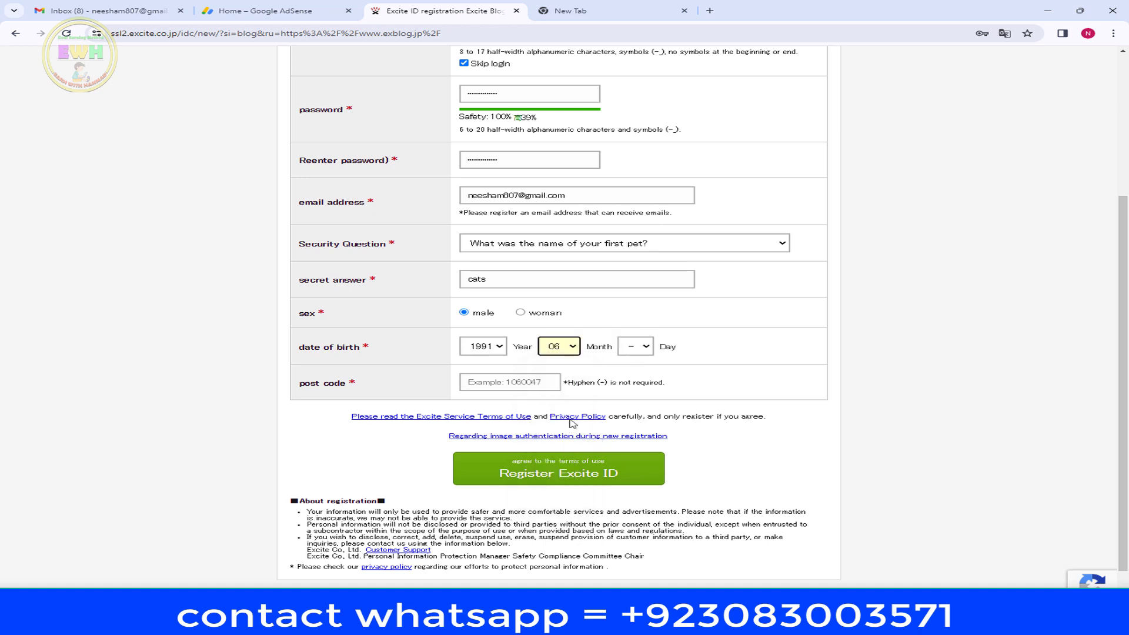
left_click(644, 347)
key("Down")
key("Down")
key("Down")
key("Down")
key("Down")
key("Down")
key("Down")
key("Down")
key("Down")
key("Down")
key("Down")
key("Down")
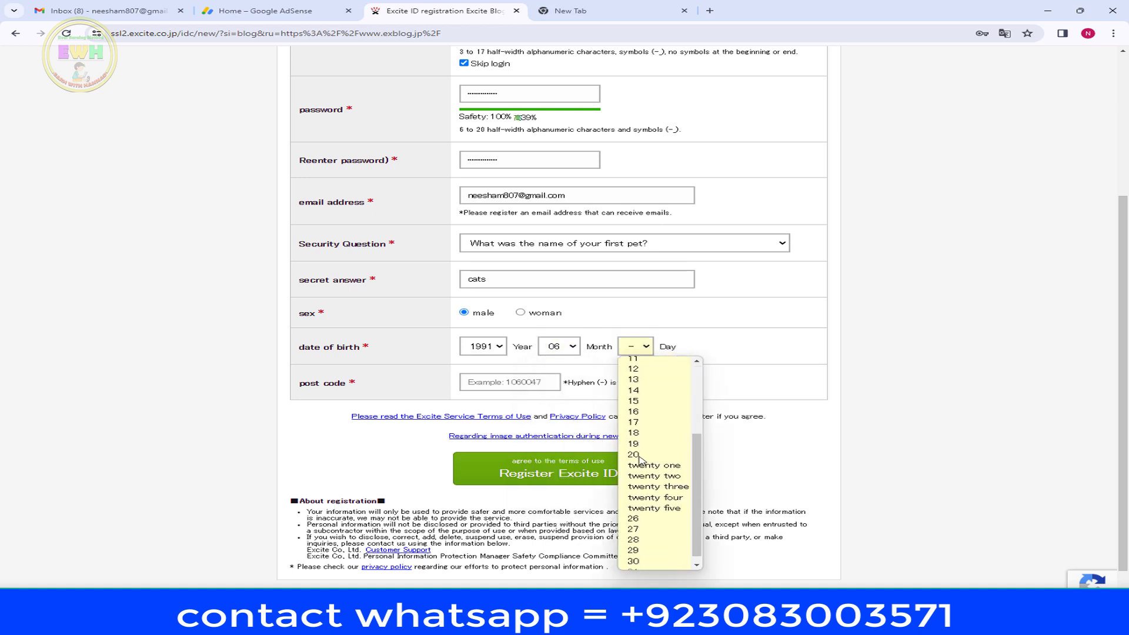
scroll(640, 457, "down", 2)
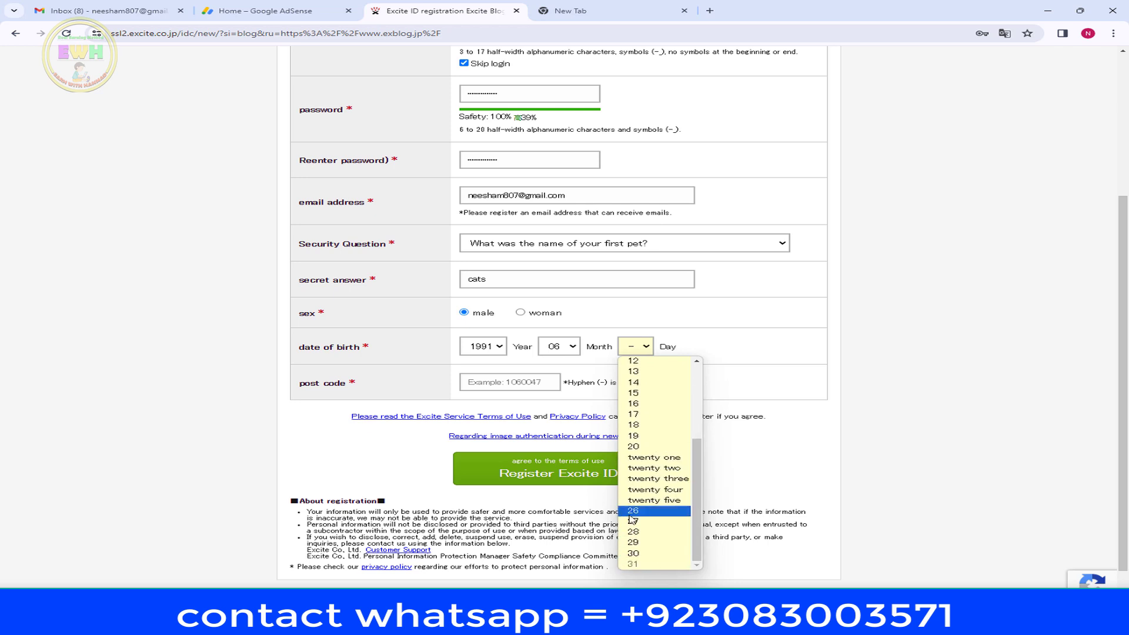
left_click(641, 500)
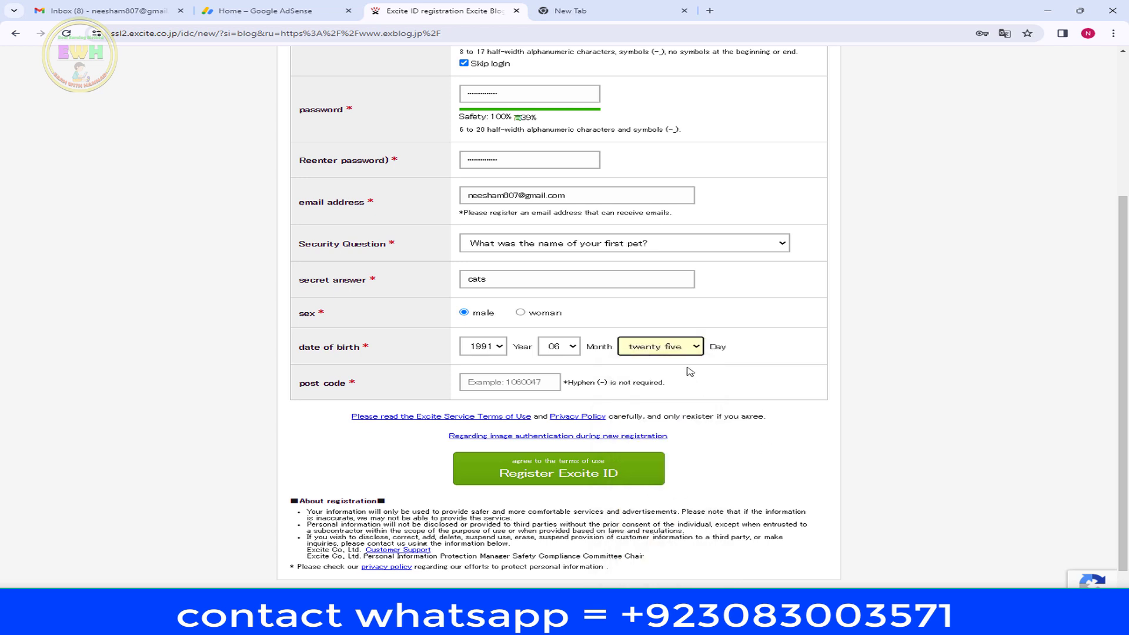
left_click(528, 383)
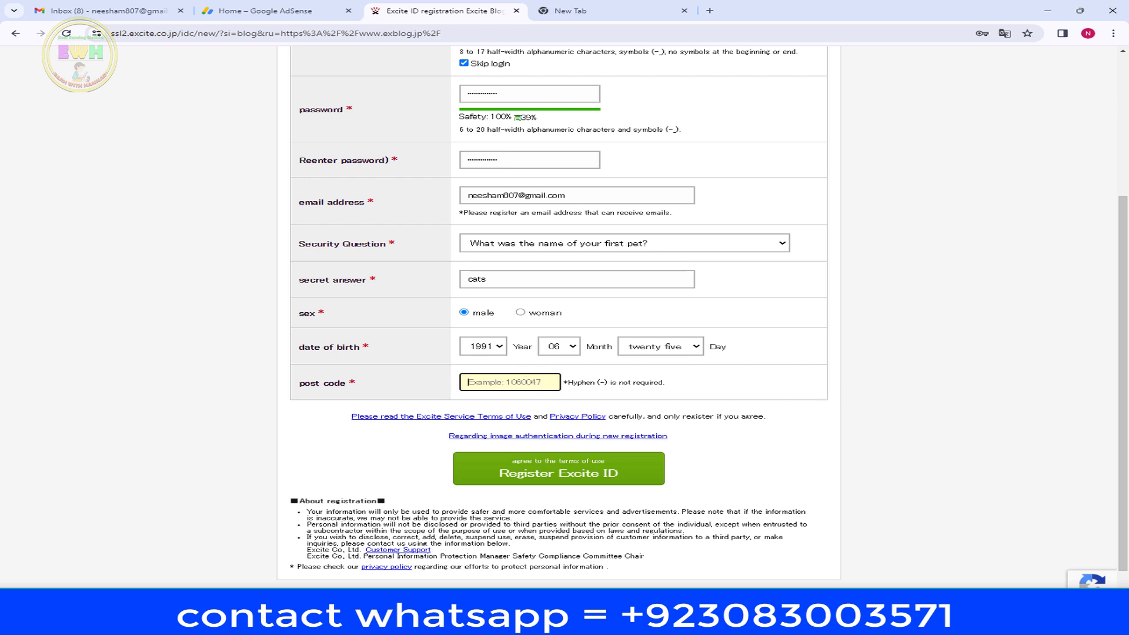
Fill in the post code on the registration form
left_click(535, 383)
type("7460000")
left_click(932, 391)
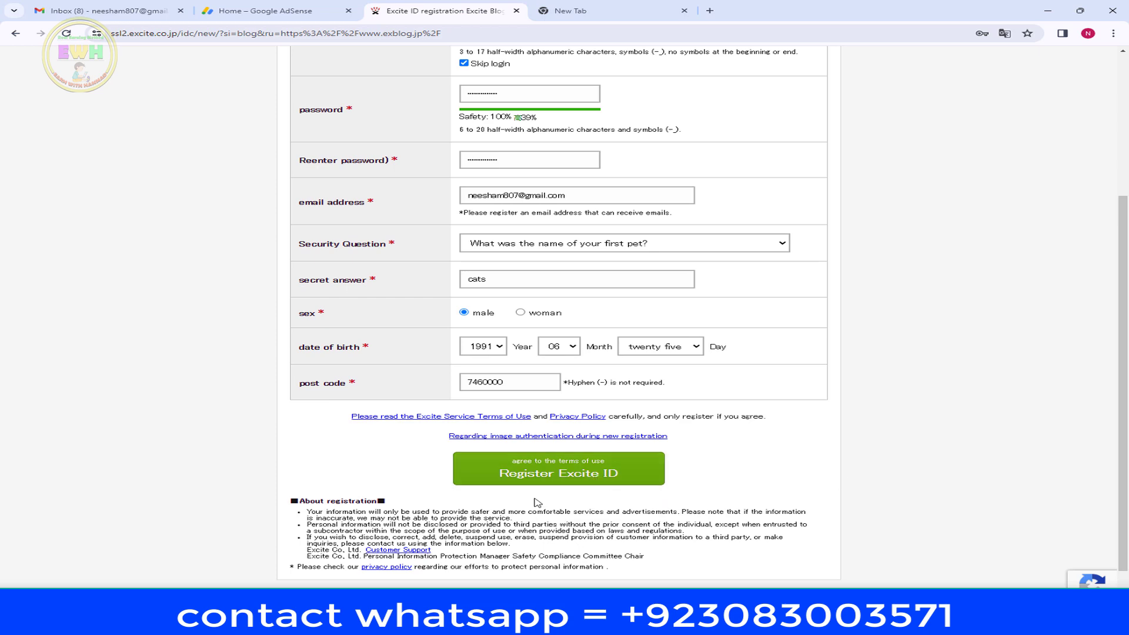
Submit the Excite ID registration and verify the reCAPTCHA by selecting the three bus pictures
left_click(555, 475)
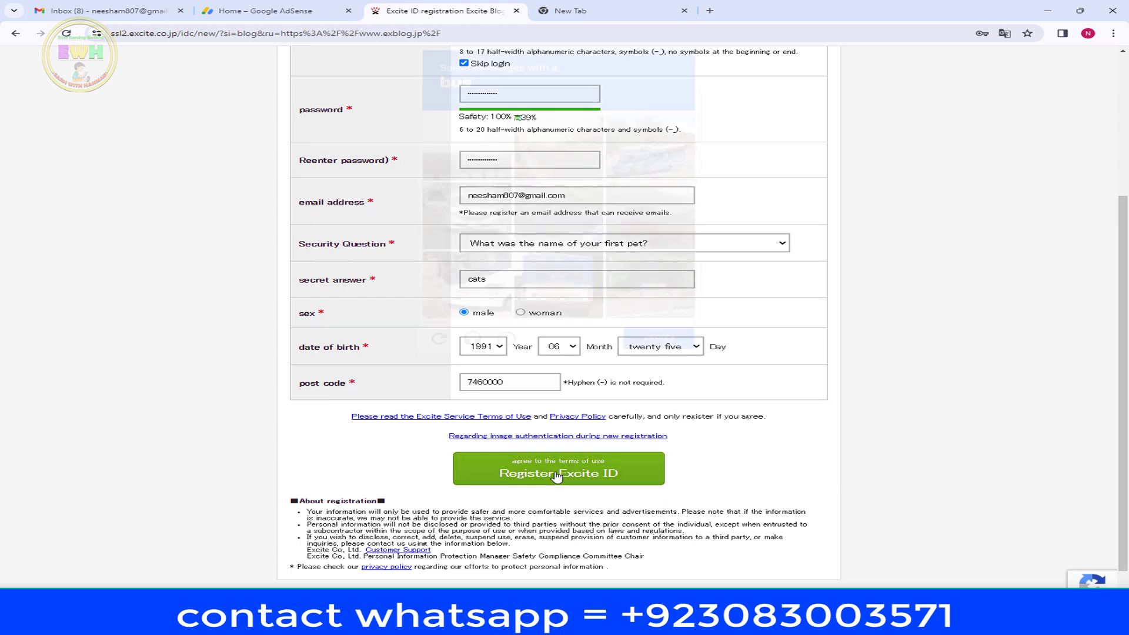
left_click(482, 275)
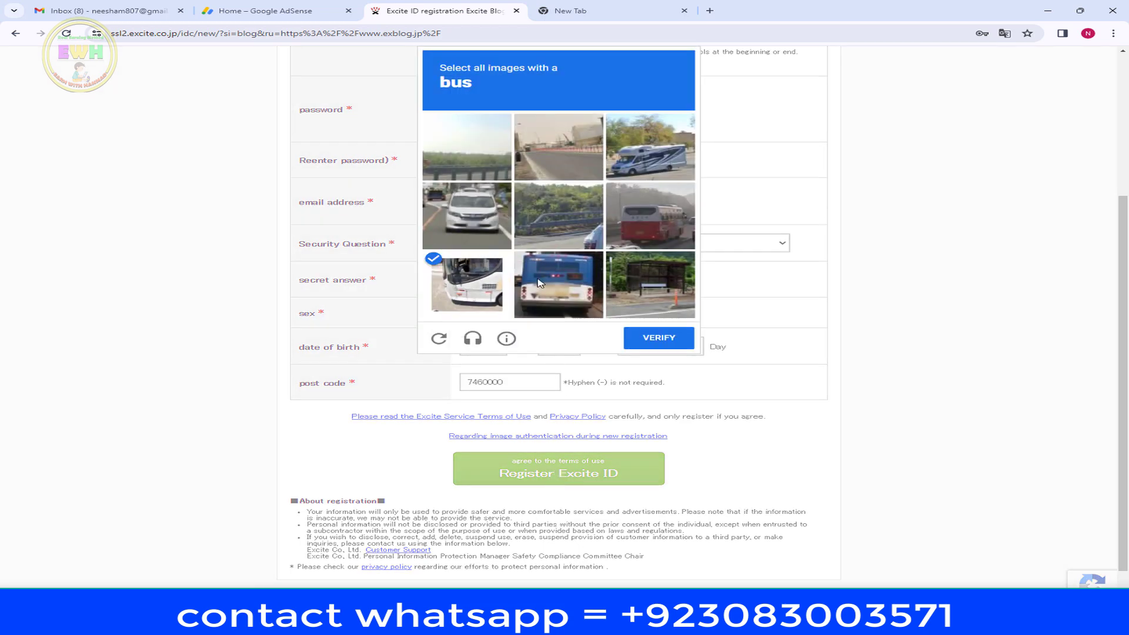
left_click(540, 283)
left_click(623, 219)
left_click(641, 339)
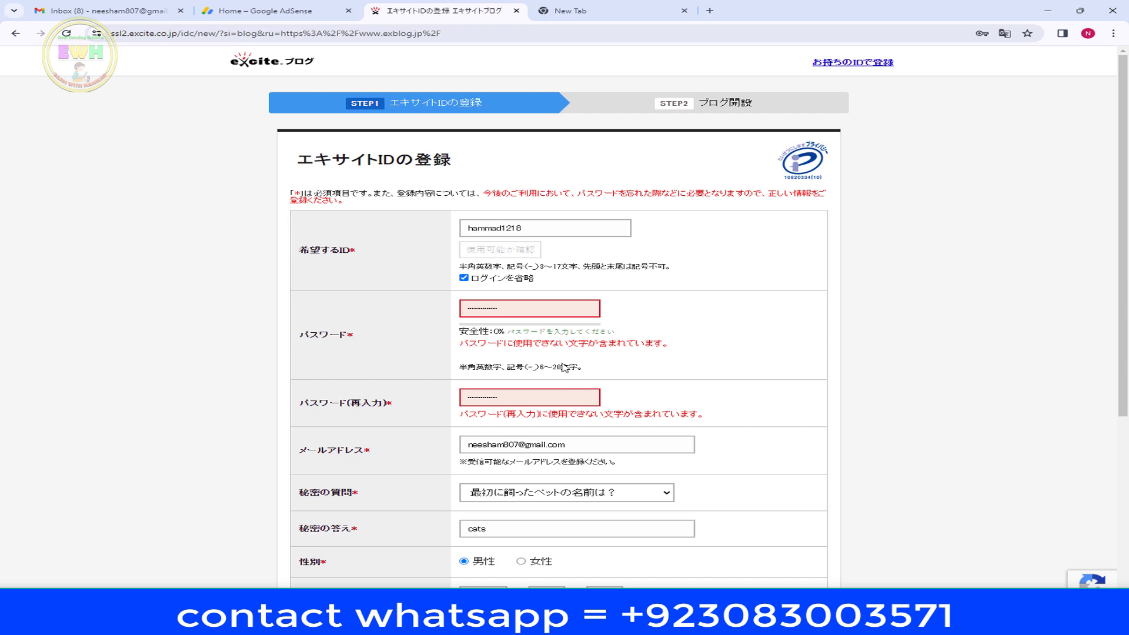
Translate the returned registration form into English
scroll(864, 386, "down", 1)
scroll(863, 385, "down", 4)
scroll(863, 379, "up", 5)
right_click(862, 374)
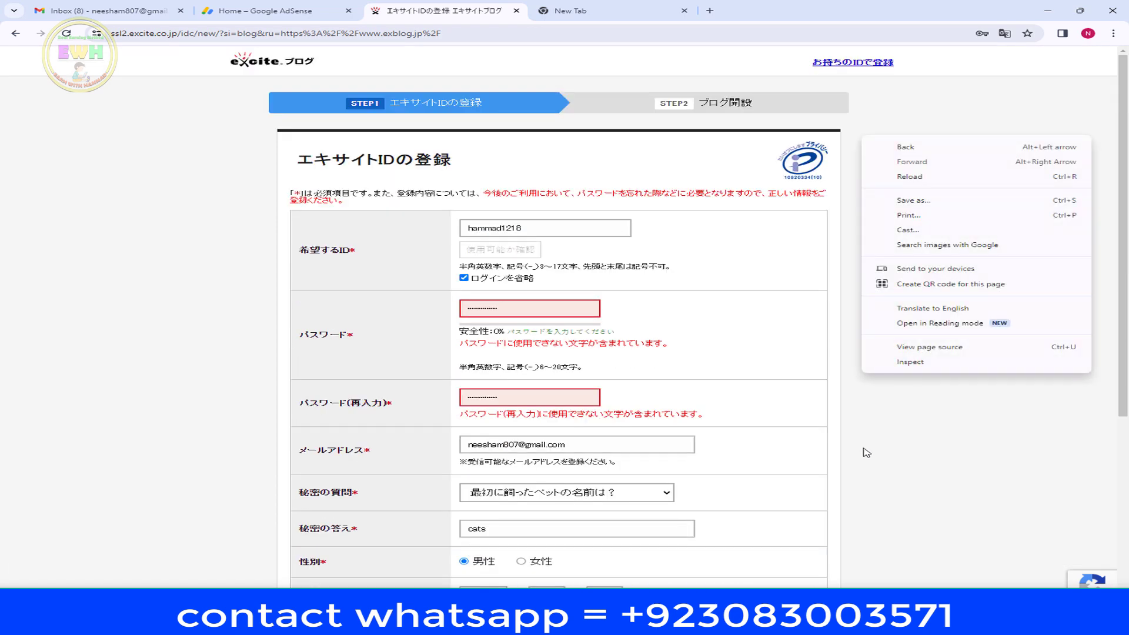
left_click(909, 310)
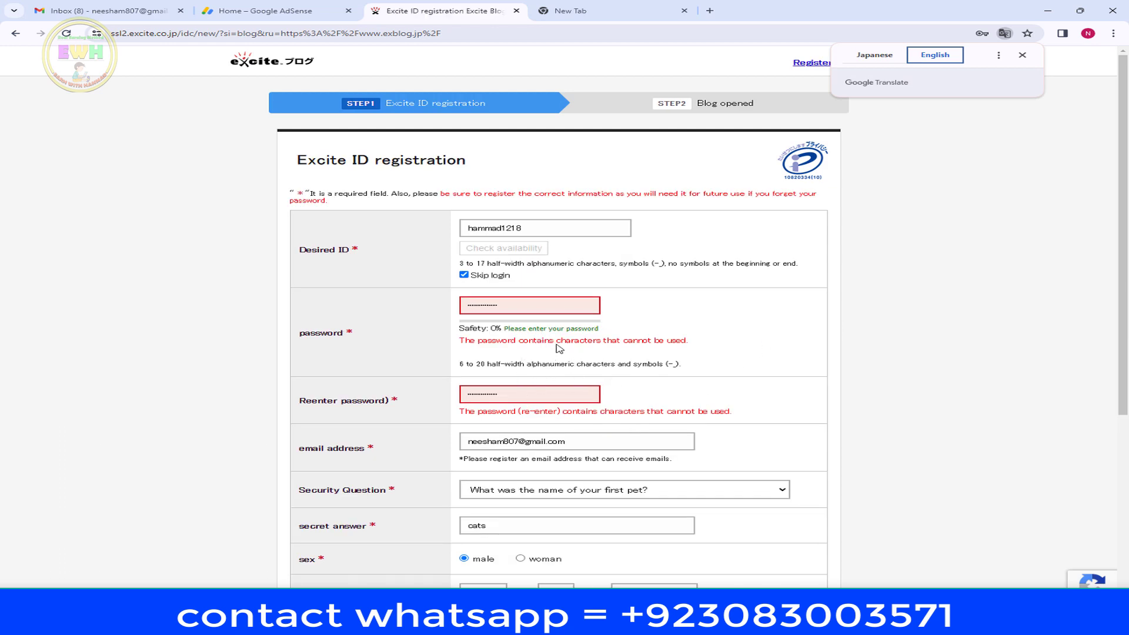
Change the password's last character and clear the Reenter password field
left_click(537, 305)
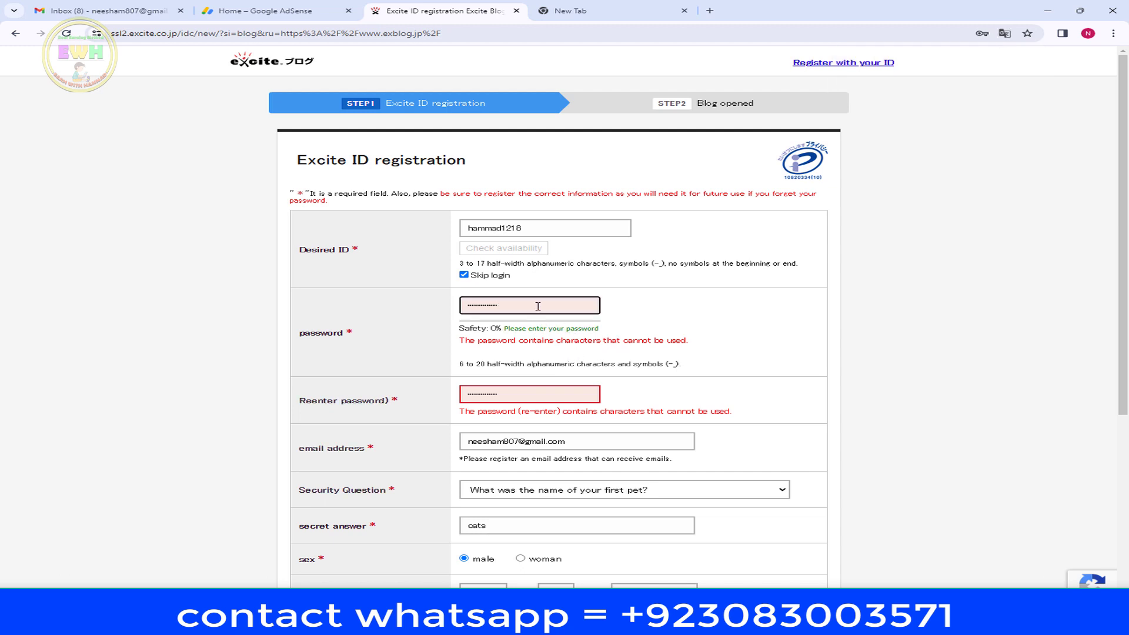
key("BackSpace")
type("1")
left_click(532, 388)
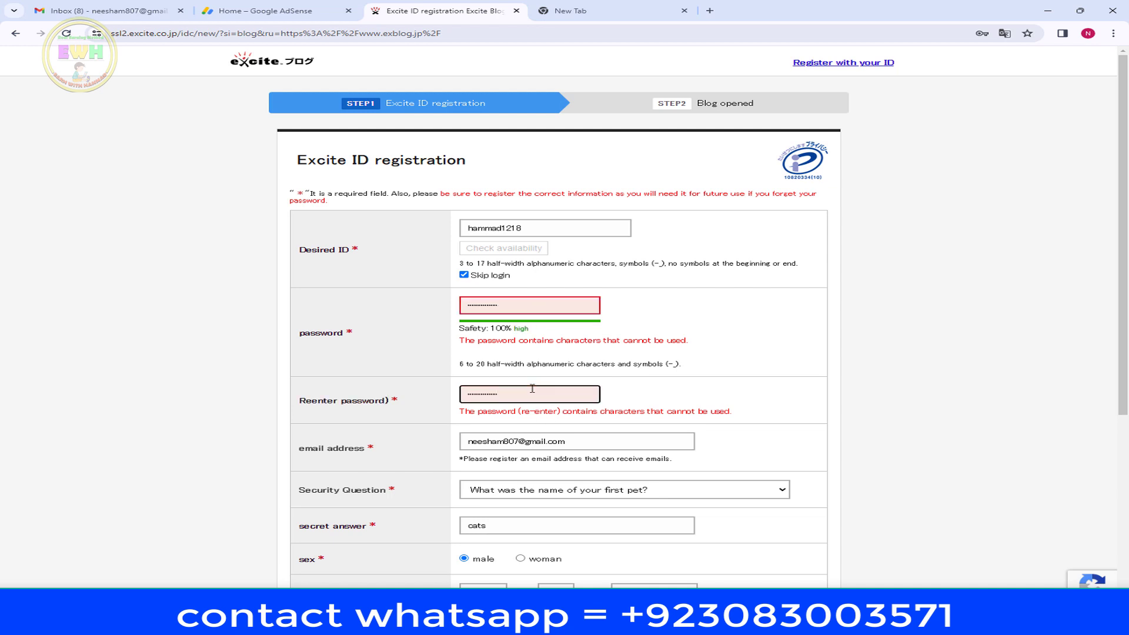
key("ctrl+a")
key("BackSpace")
scroll(521, 389, "down", 3)
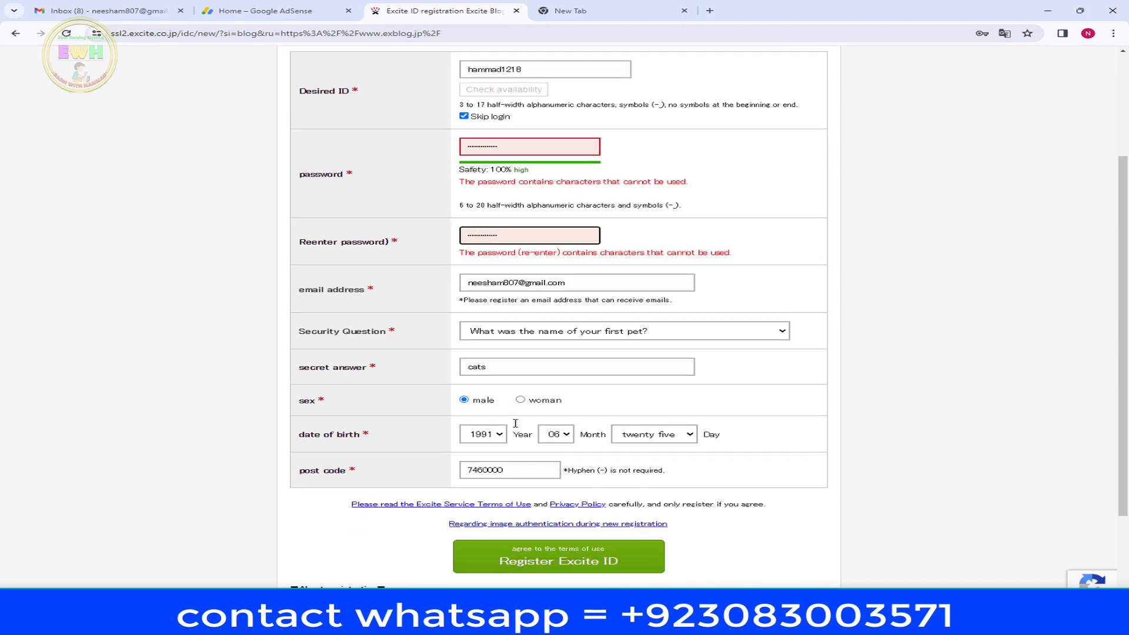
Resubmit, translate the returned form to English, and correct the password's last character
left_click(586, 555)
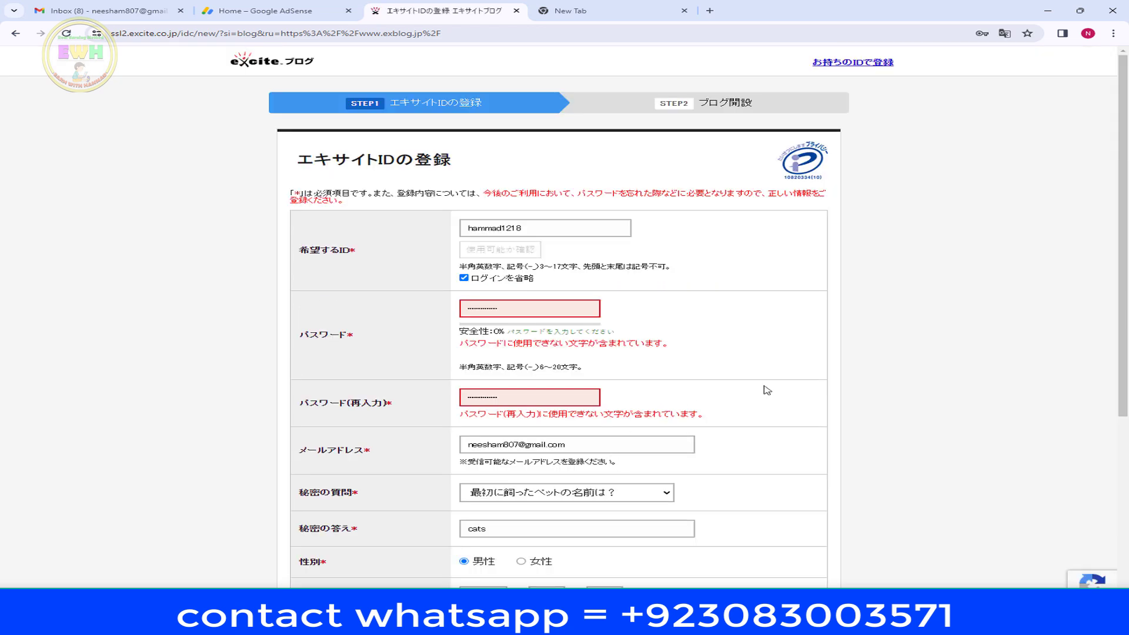
right_click(887, 260)
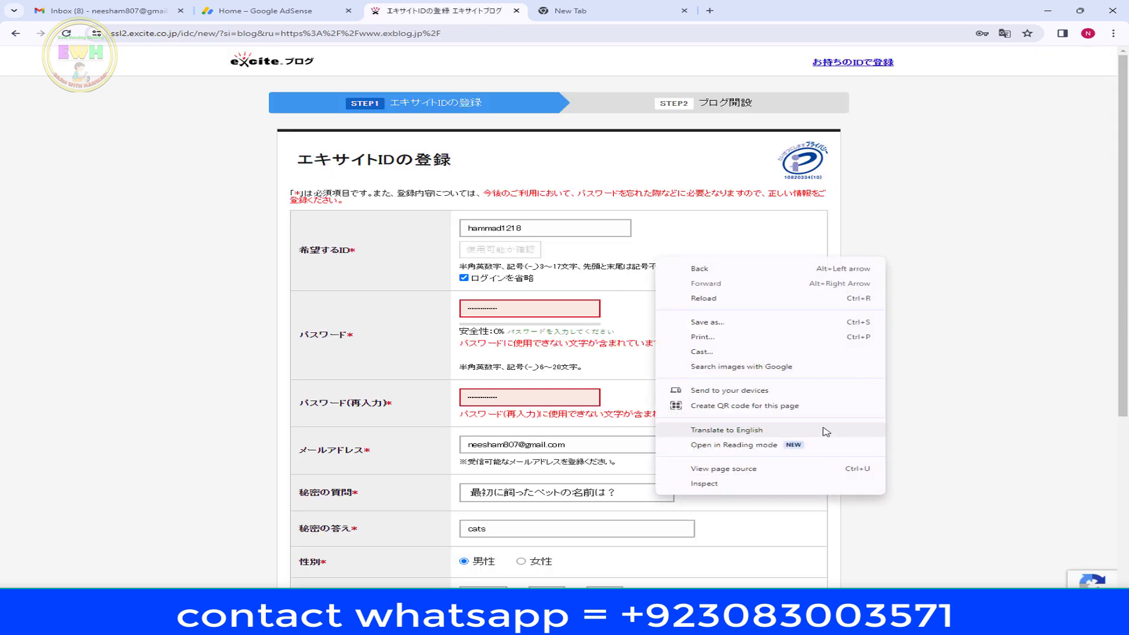
left_click(778, 429)
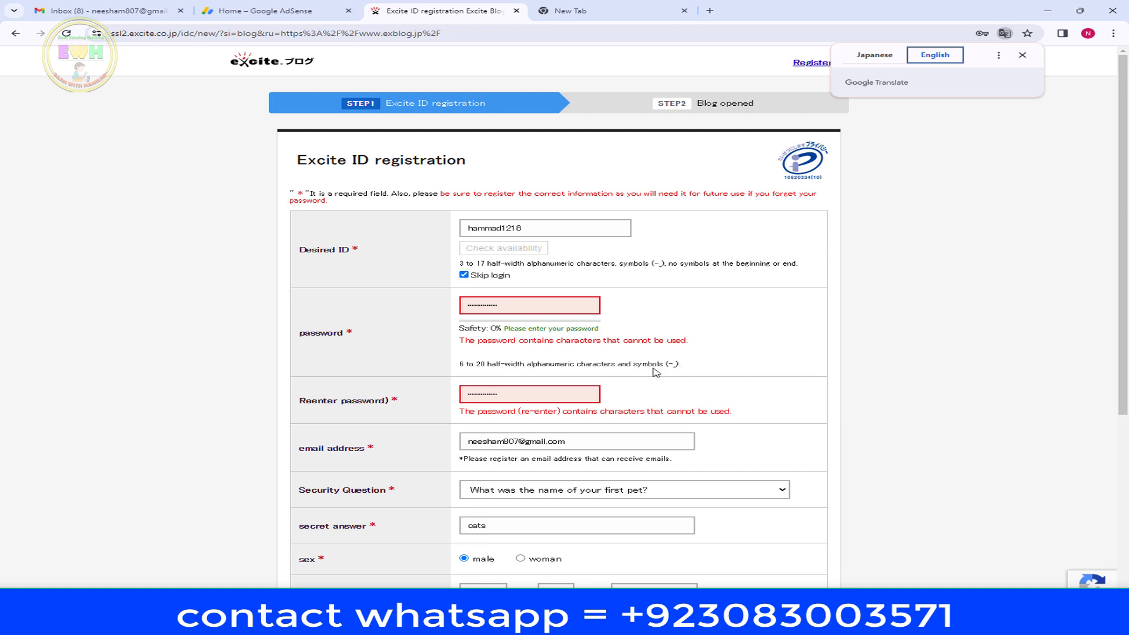
left_click(546, 307)
key("BackSpace")
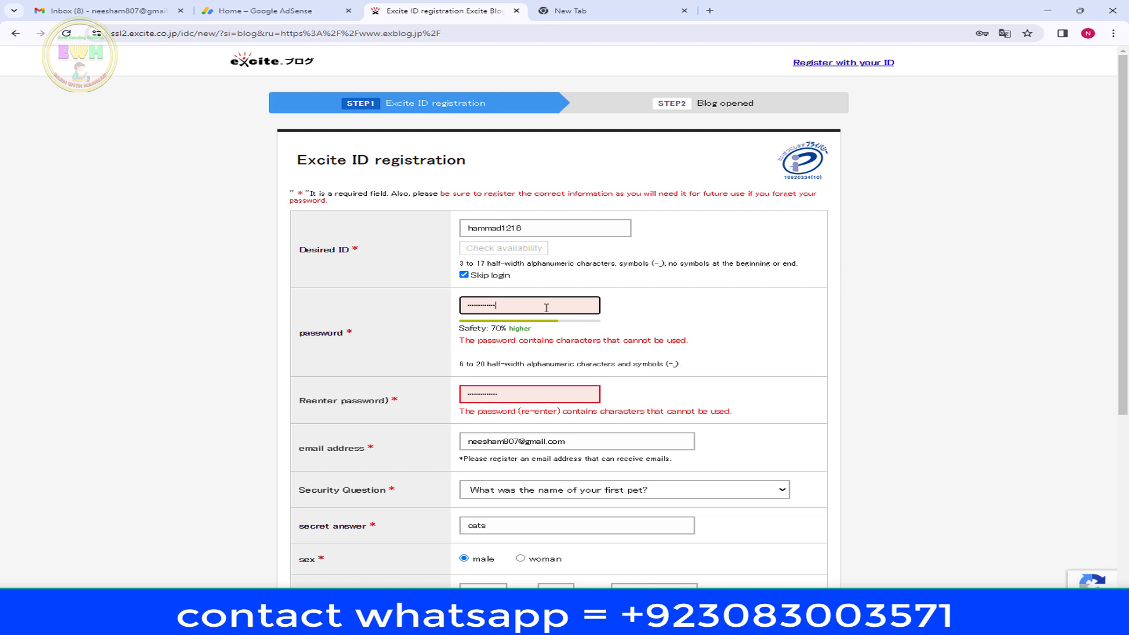
type("1")
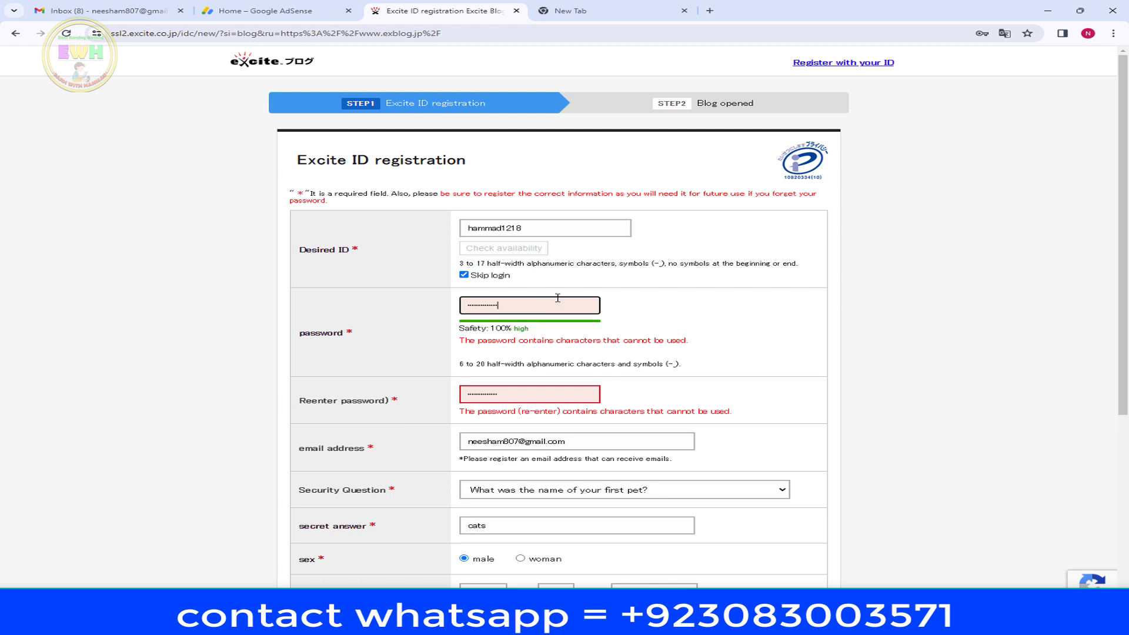
left_click(531, 394)
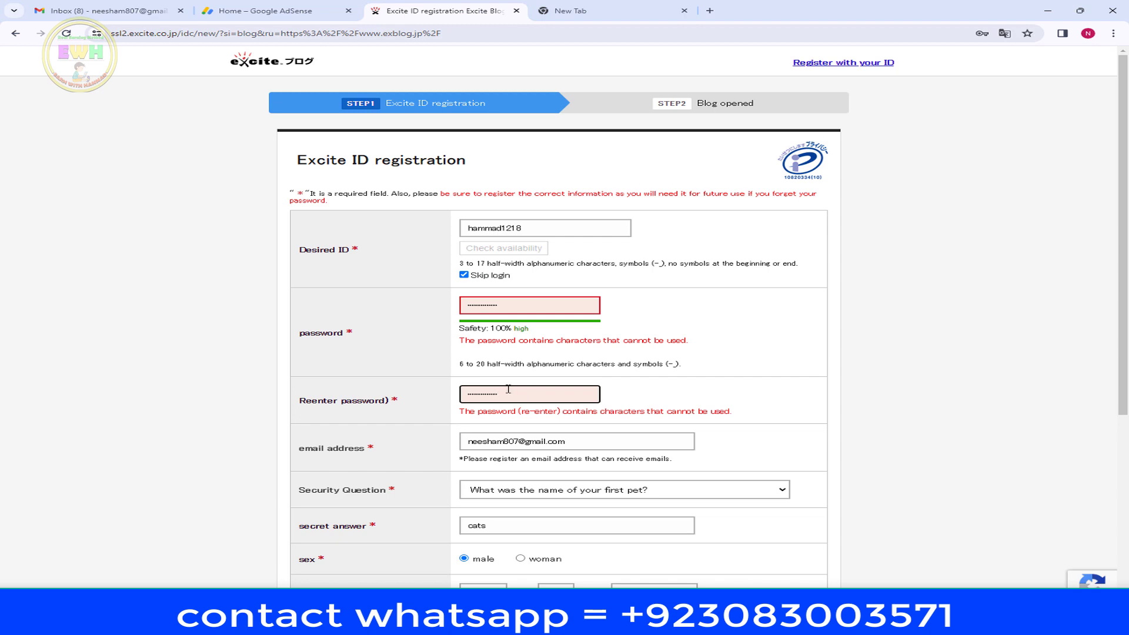
scroll(508, 388, "down", 5)
Submit again, recheck both password fields on the translated form, and submit the corrected registration
left_click(528, 424)
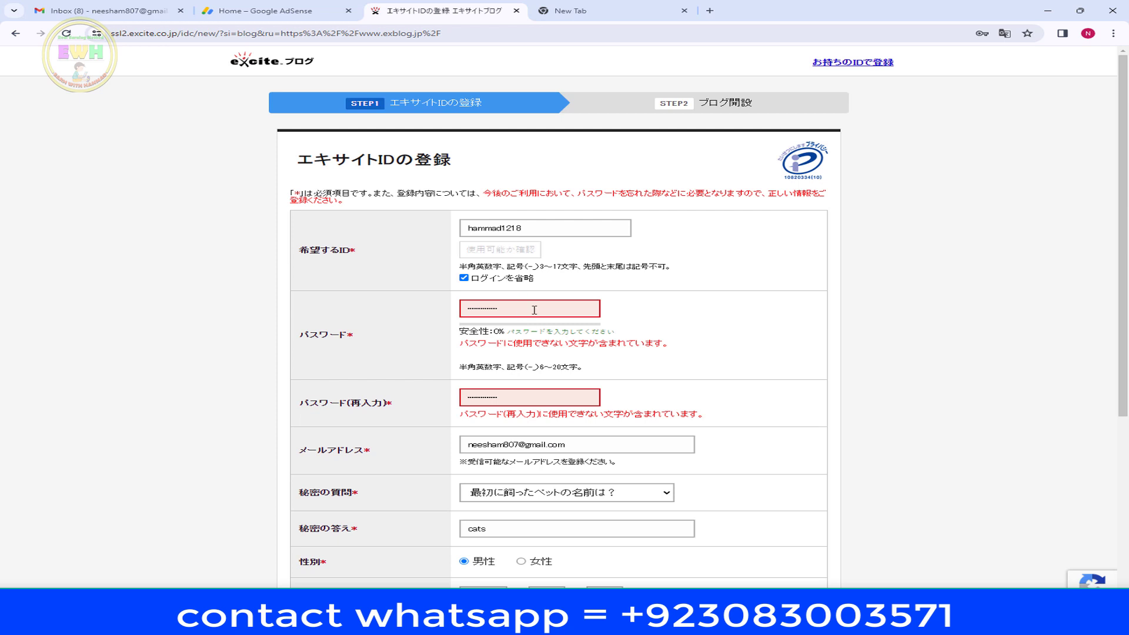
right_click(875, 367)
left_click(935, 298)
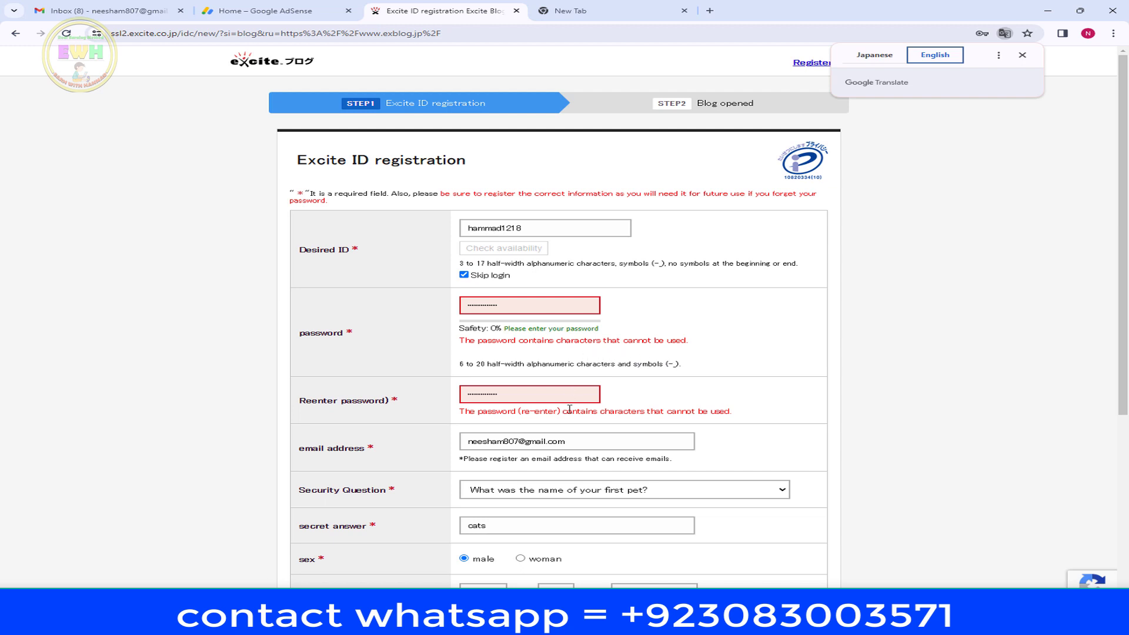
left_click(548, 306)
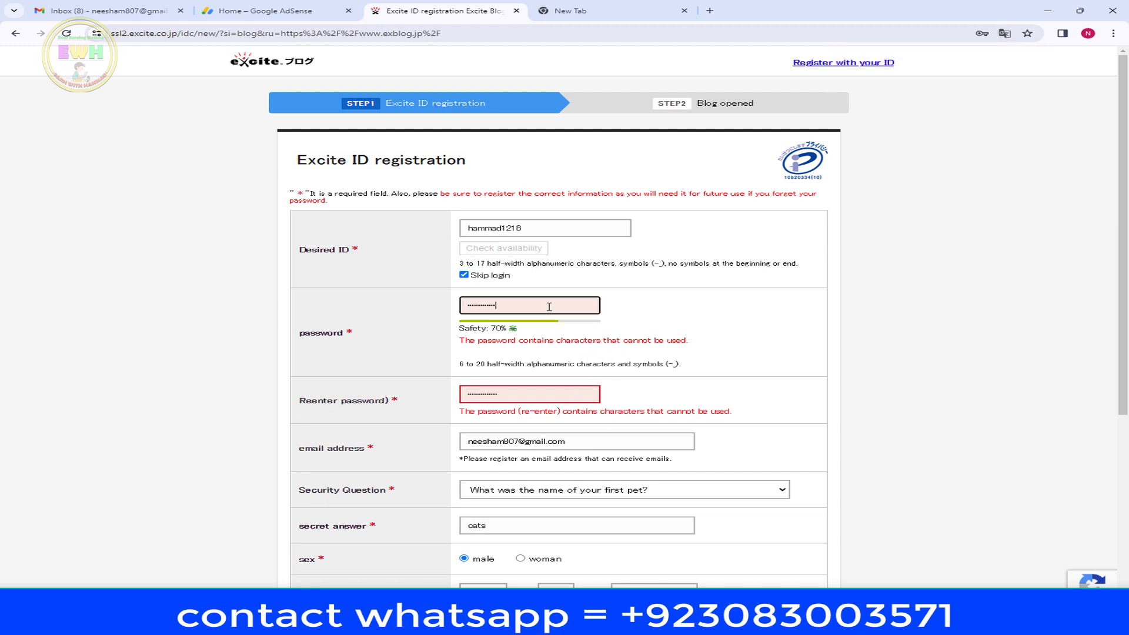
left_click(583, 401)
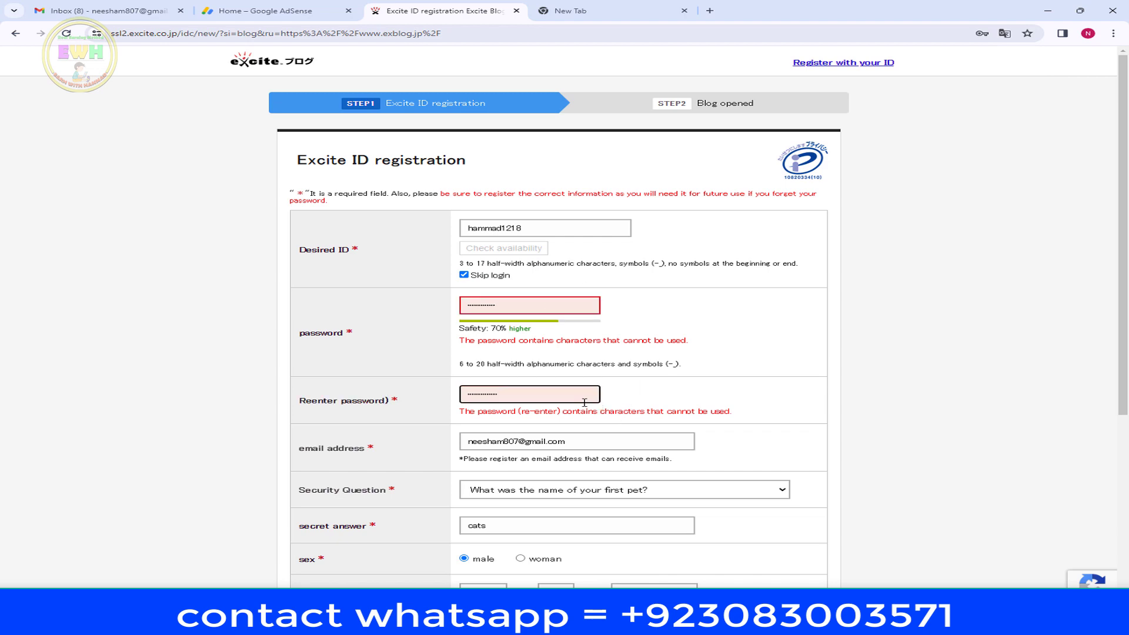
scroll(568, 430, "down", 5)
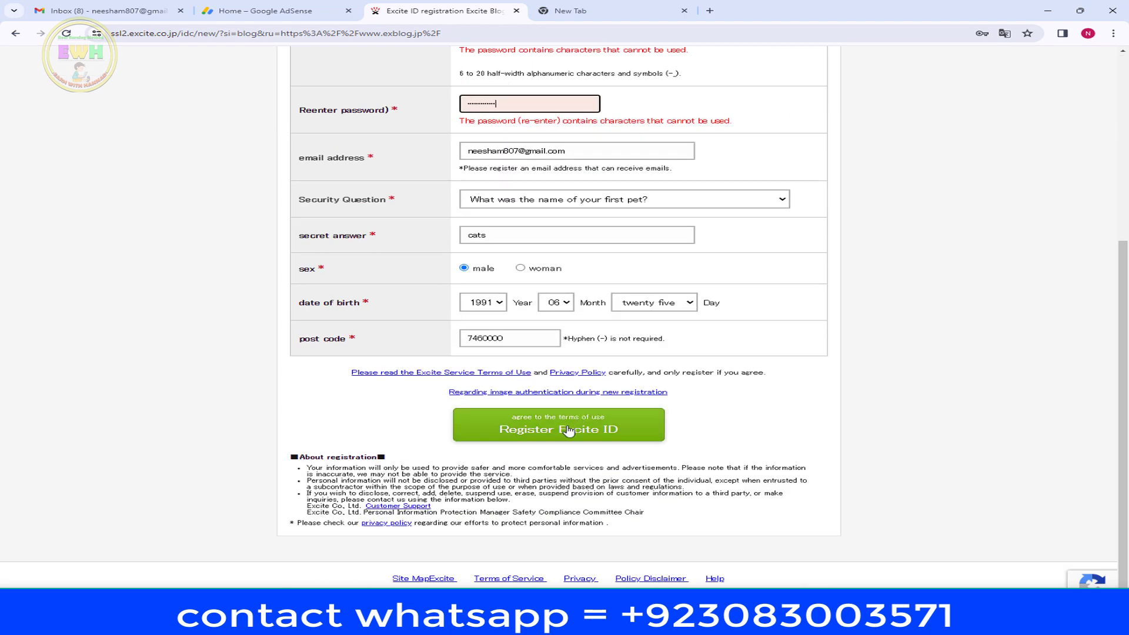
left_click(568, 431)
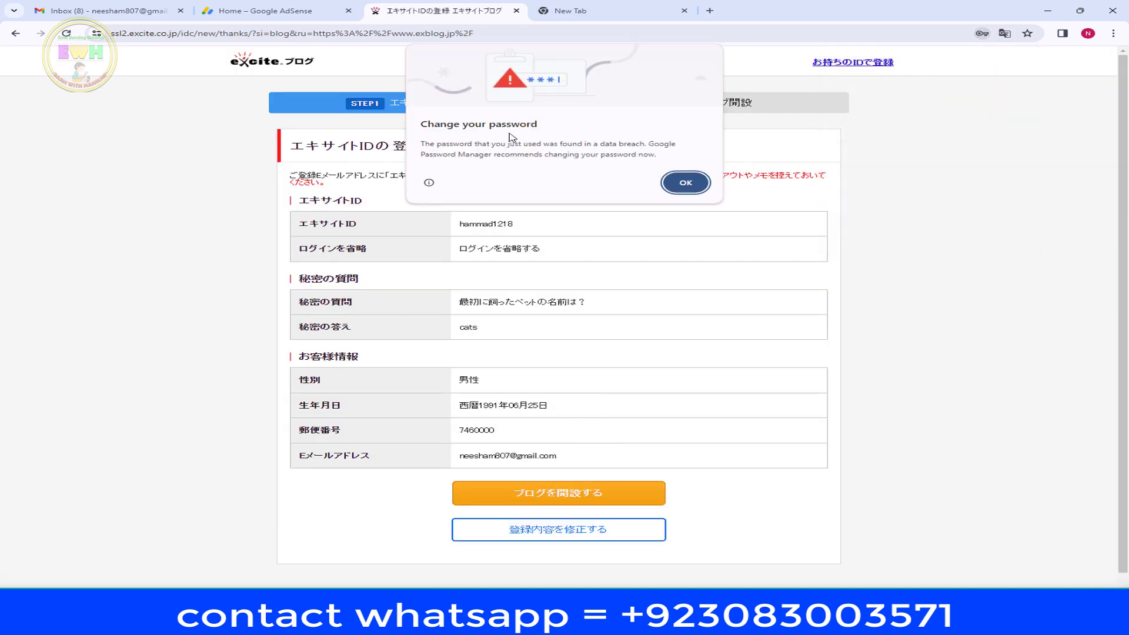
Paste the copied password into a new tab's address bar to view it, trimming the trailing symbols
left_click(573, 9)
left_click(194, 35)
key("ctrl+v")
left_click_drag(166, 33, 147, 37)
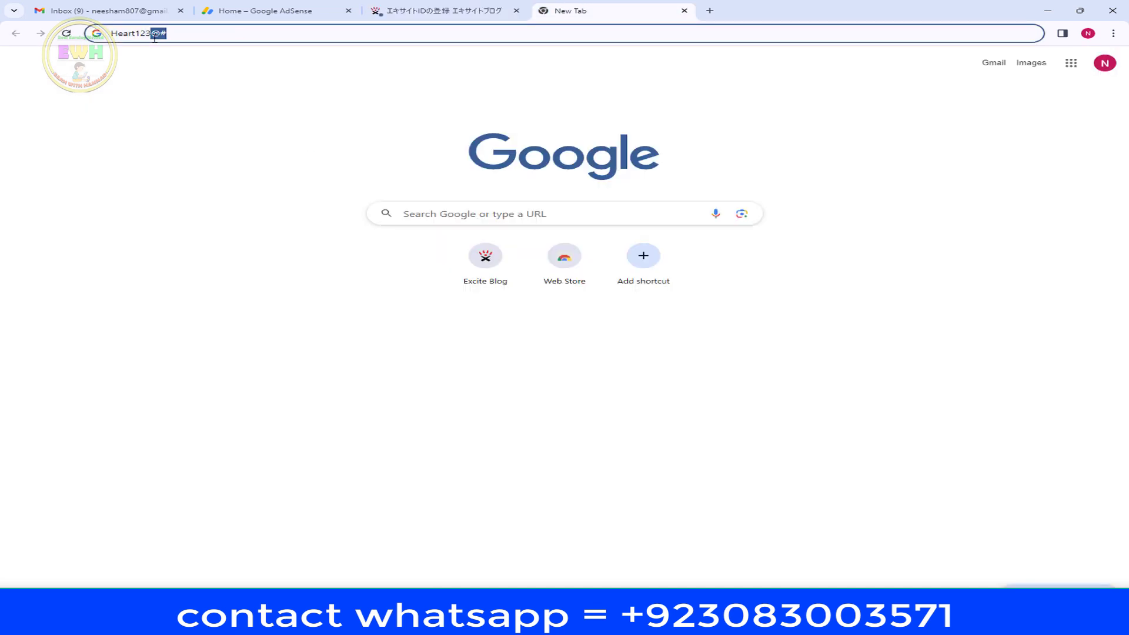
key("BackSpace")
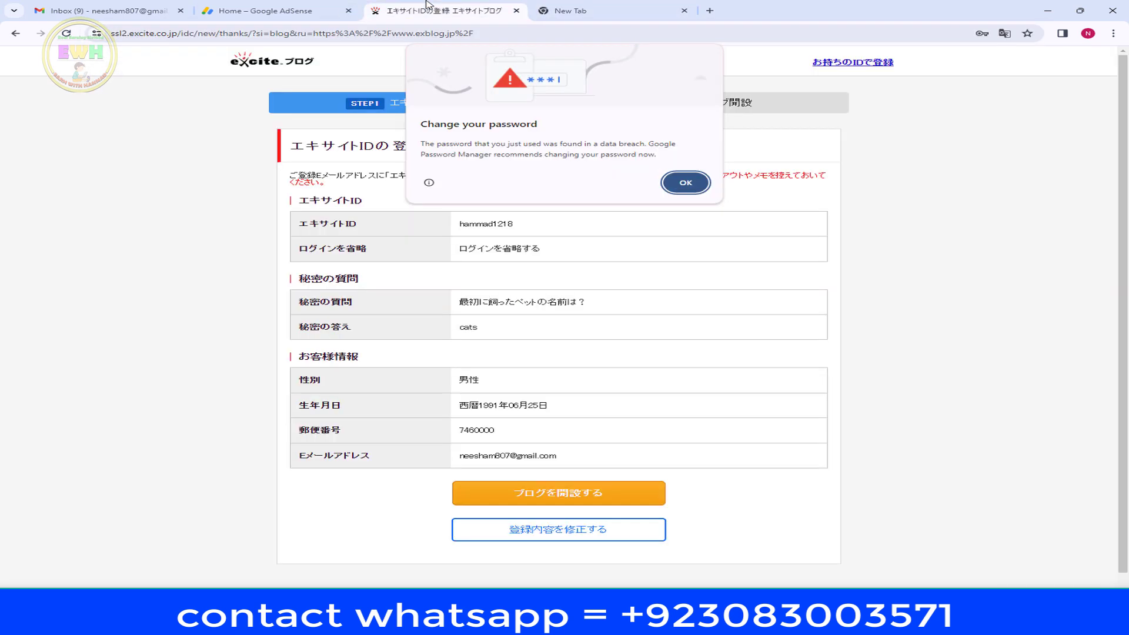
Dismiss the breached-password warning, decline saving the password, and translate the completion page into English
left_click(427, 8)
left_click(688, 184)
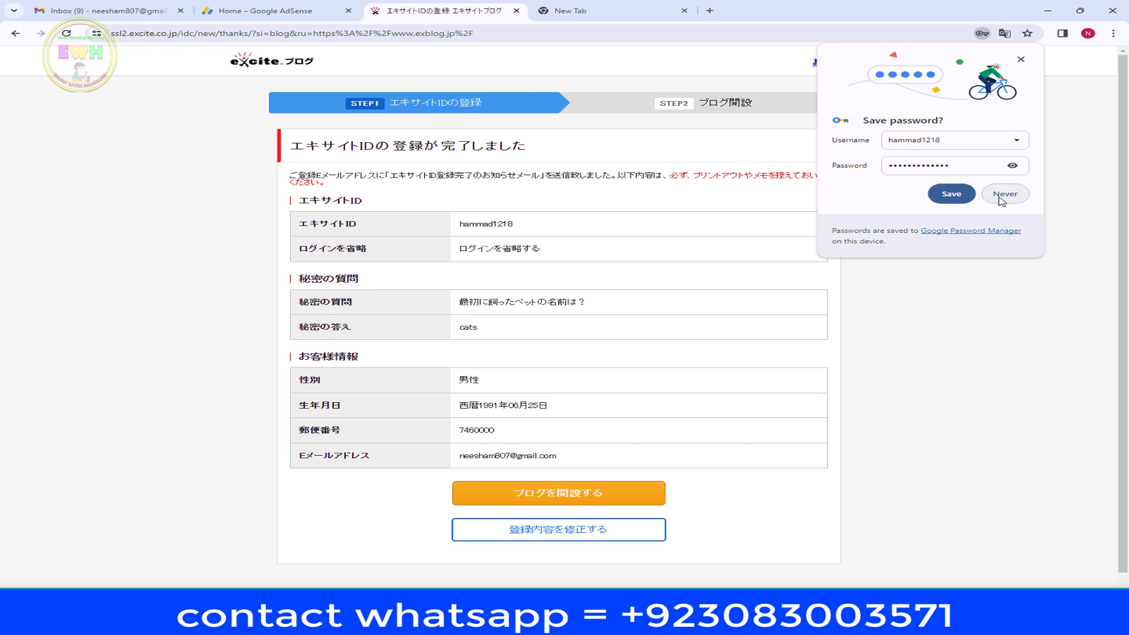
left_click(1003, 194)
scroll(647, 378, "down", 1)
right_click(795, 353)
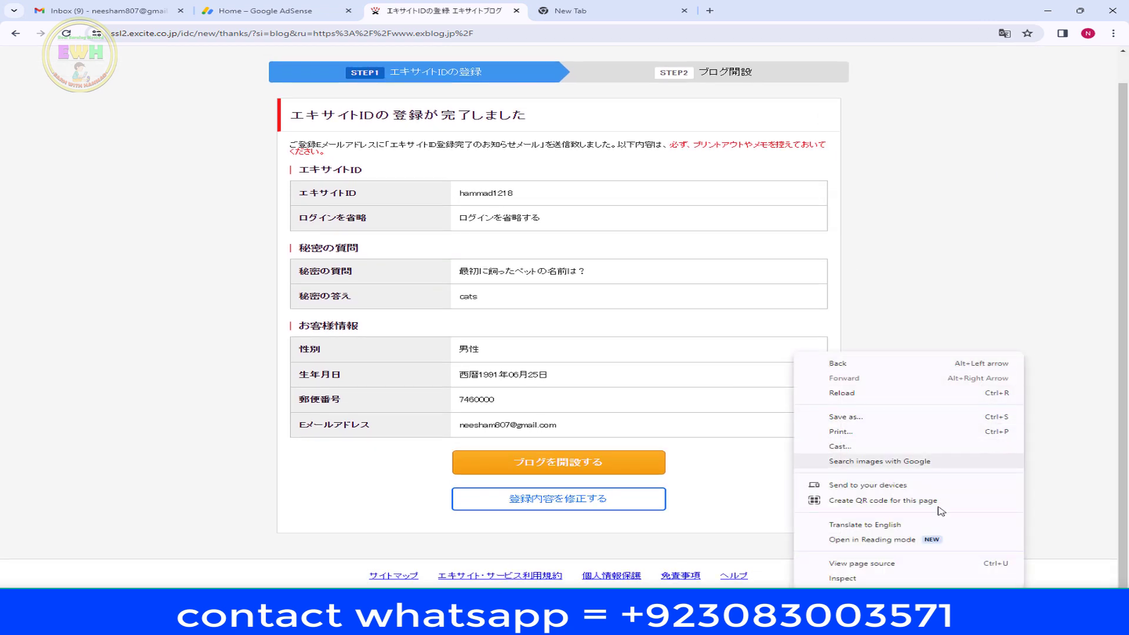
left_click(882, 524)
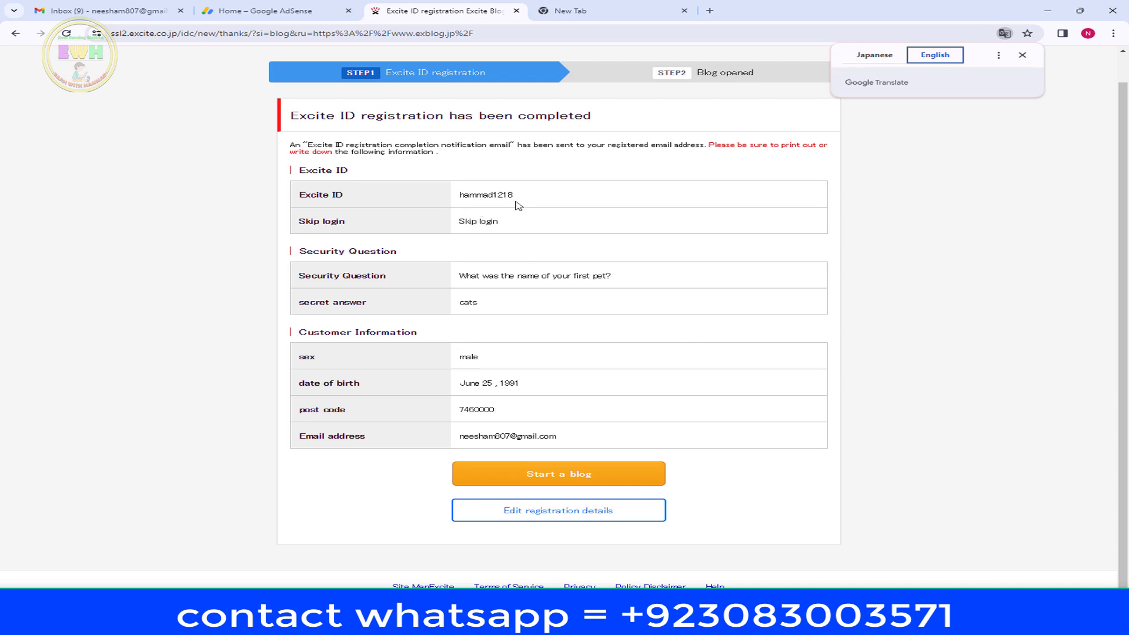
Choose Start a blog and translate the signed-in Excite Blog home page into English
left_click(545, 478)
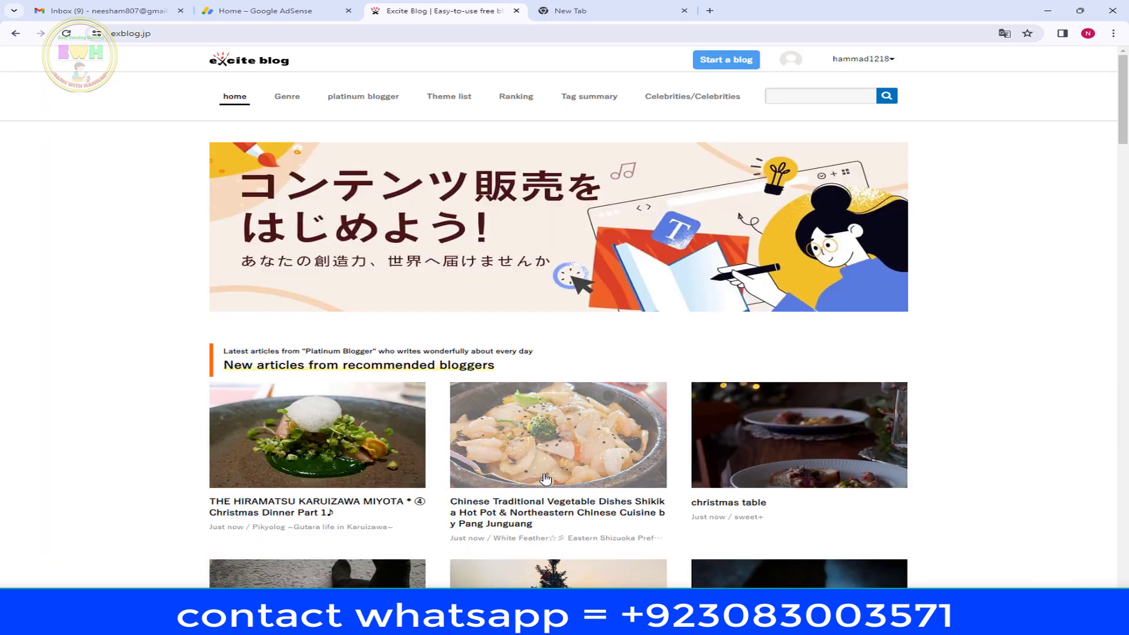
right_click(959, 228)
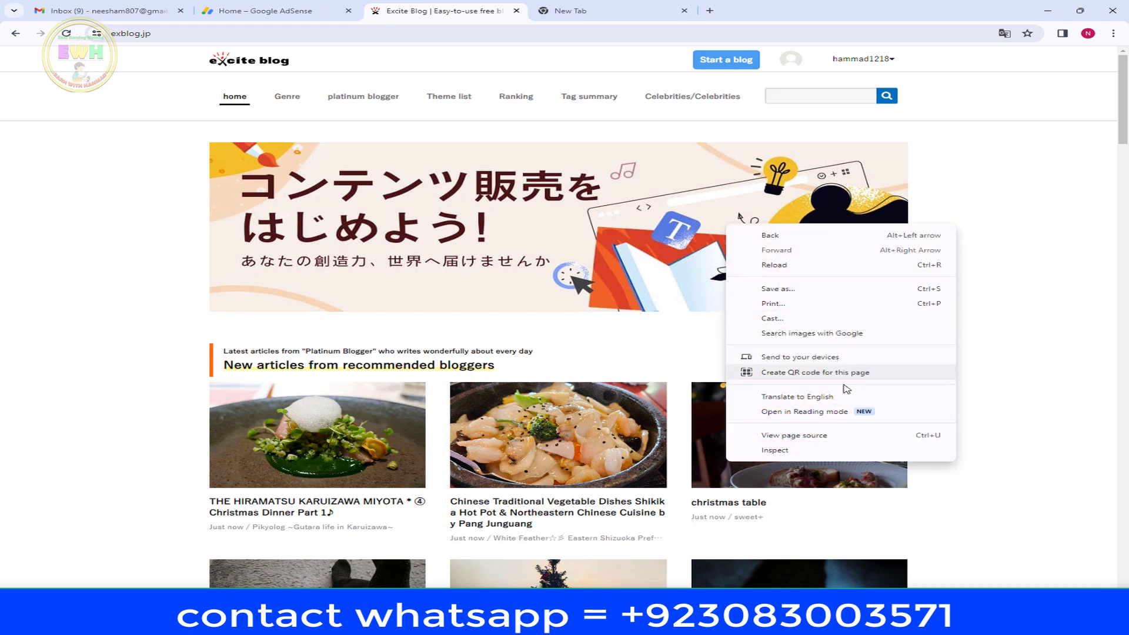
left_click(782, 394)
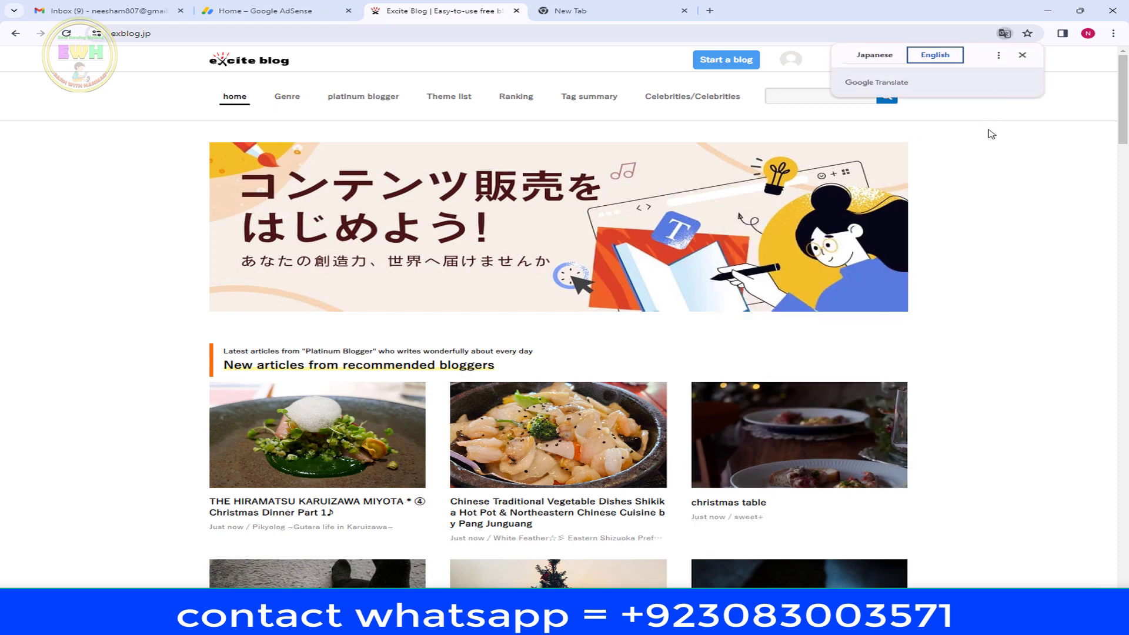
Open the new-blog form from the account menu and translate it into English
left_click(890, 64)
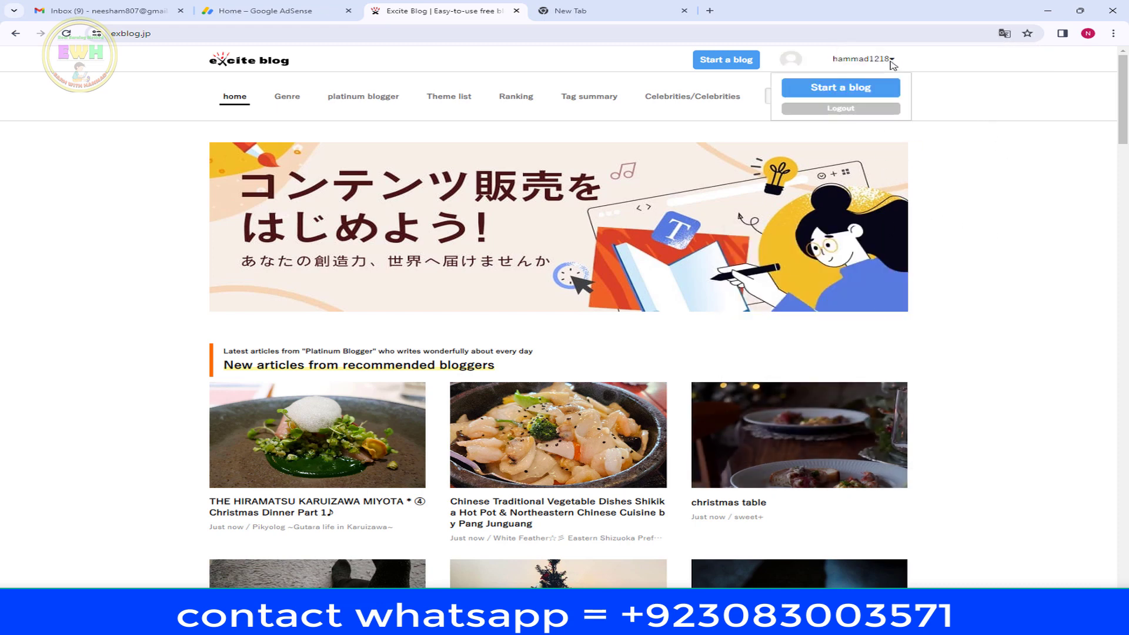
left_click(861, 89)
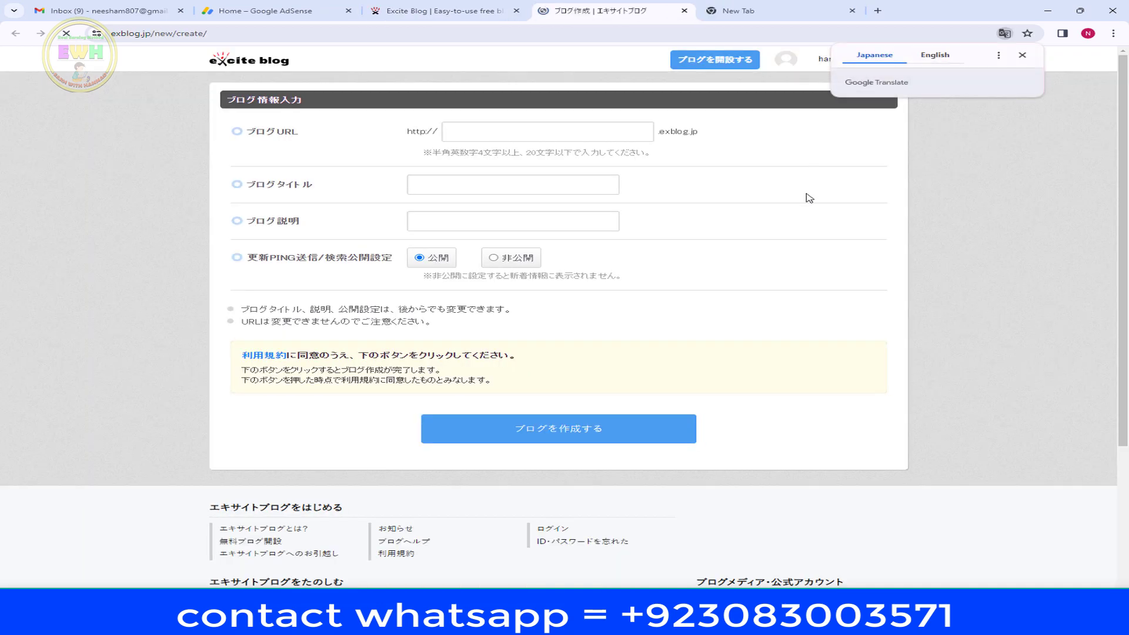
left_click(936, 59)
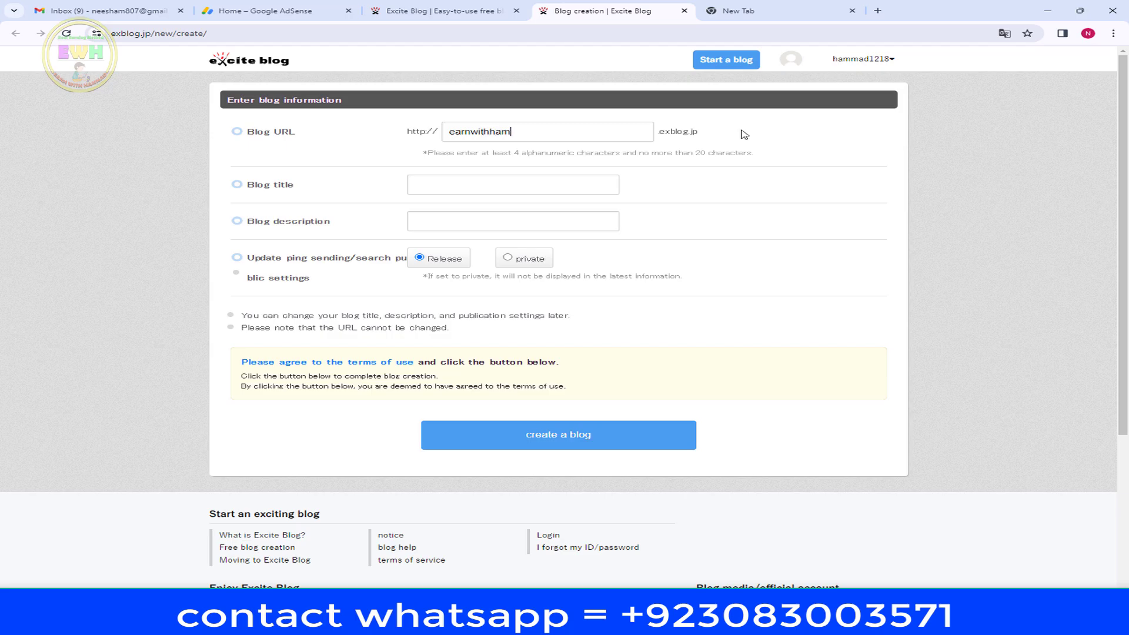
Enter dailylife as blog URL and title, life insurance as description, and submit
key("ctrl+a")
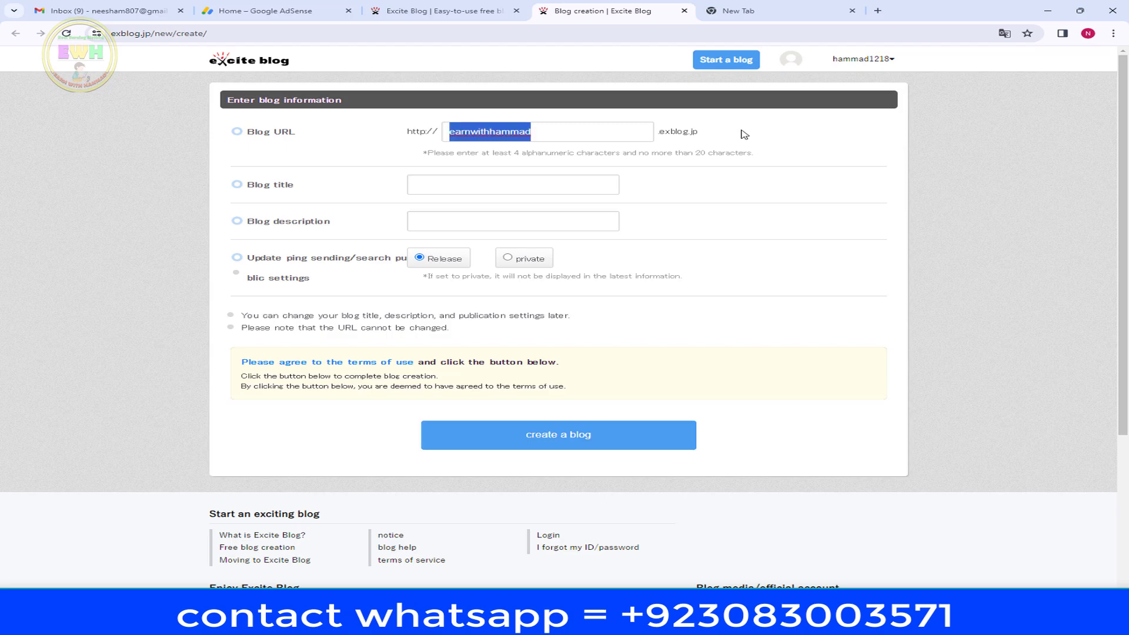
type("lylife")
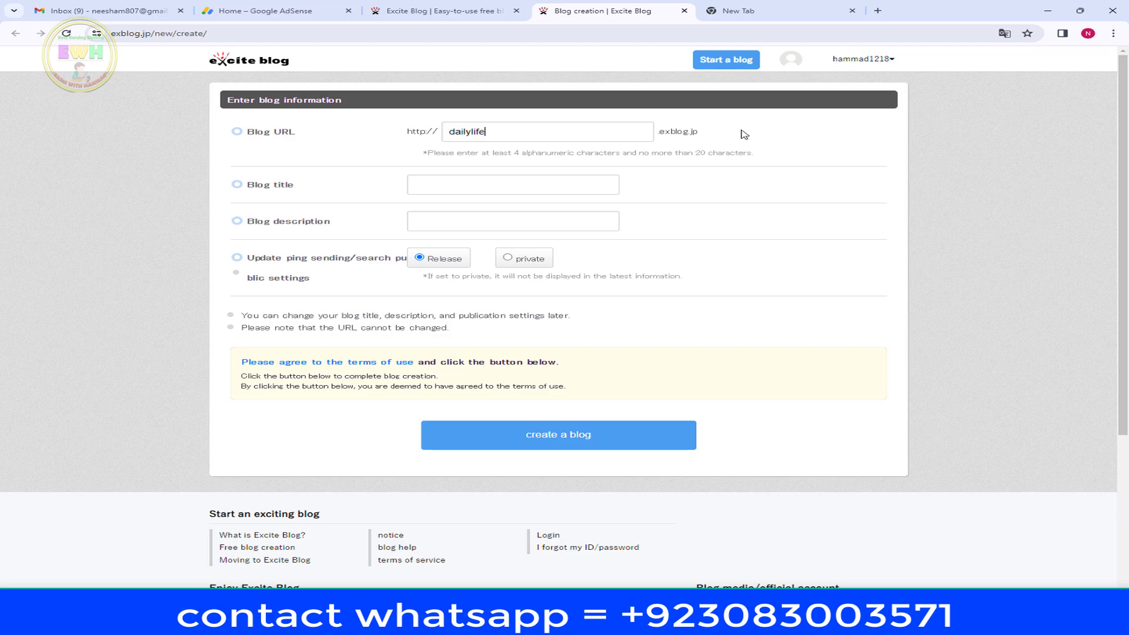
left_click(650, 134)
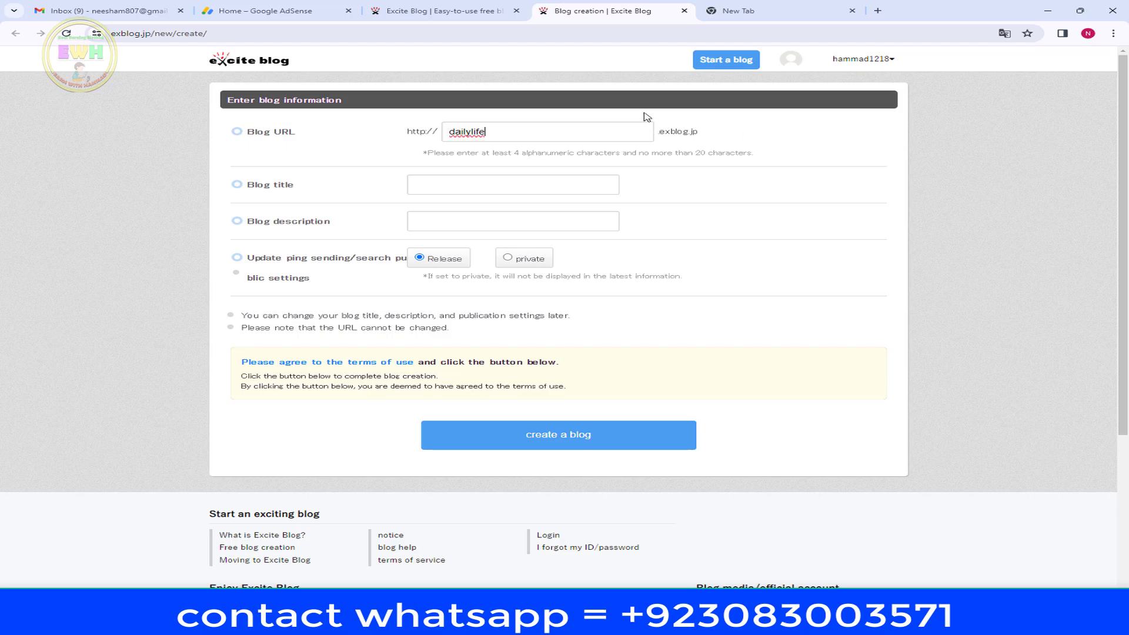
left_click(525, 186)
left_click_drag(456, 183, 411, 178)
right_click(414, 177)
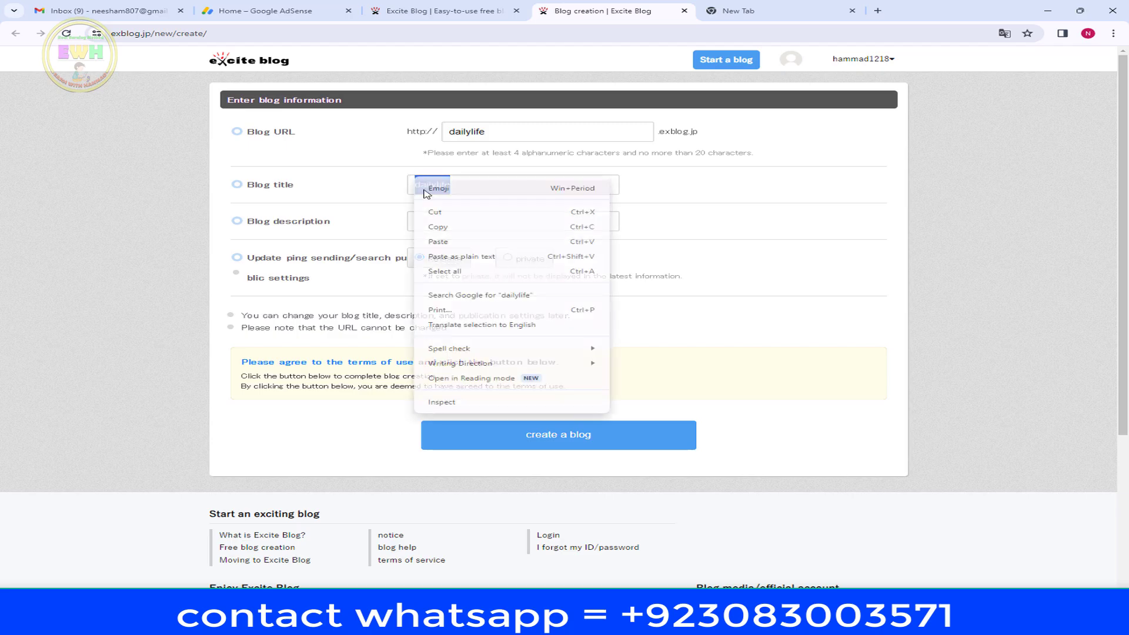
left_click(430, 222)
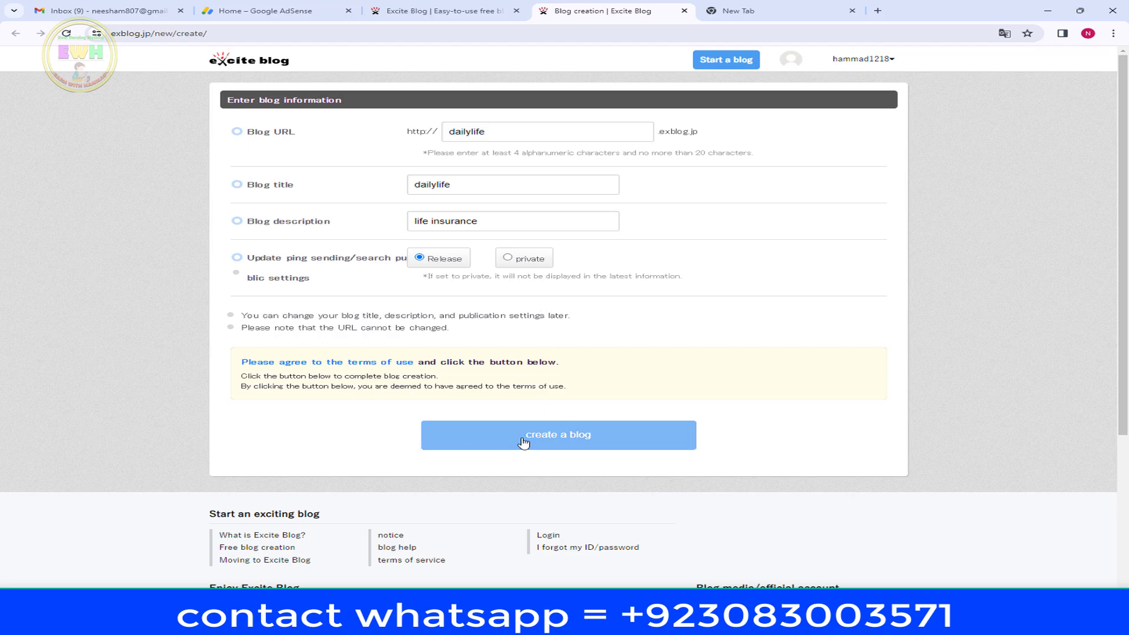
left_click(561, 444)
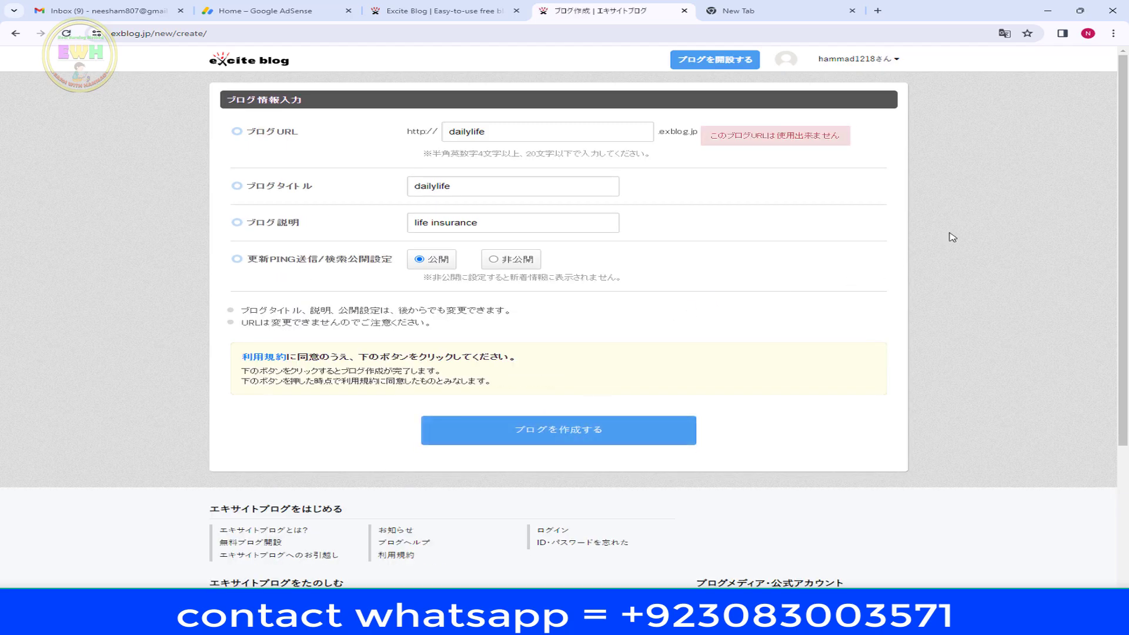
Translate the rejection page, change the blog URL to dailylifez, and create the blog
right_click(719, 233)
left_click(821, 405)
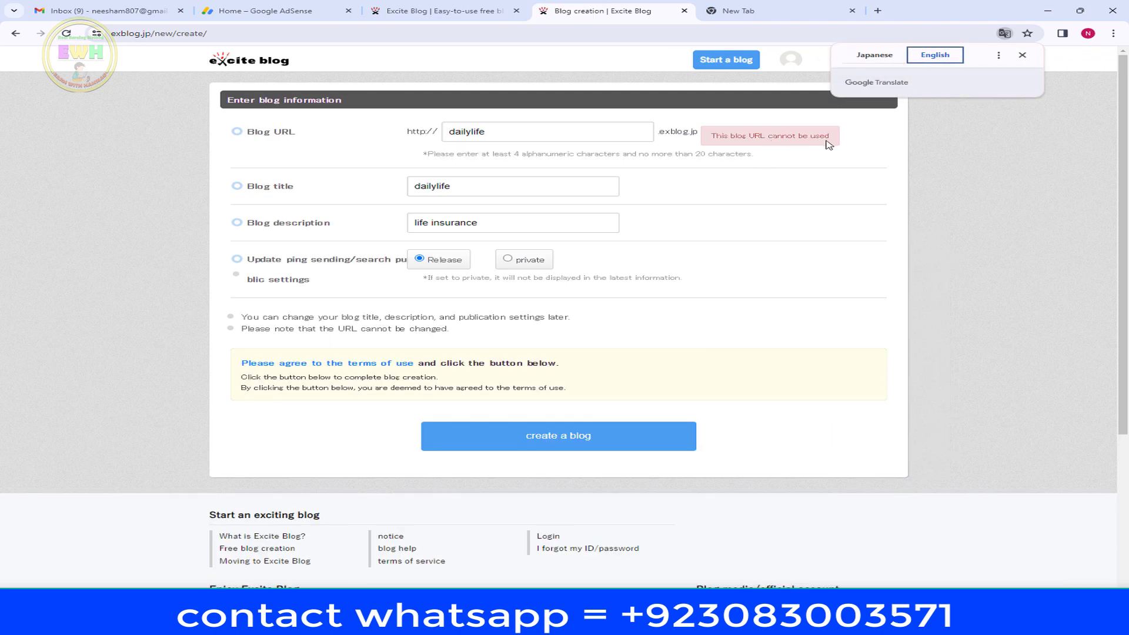
left_click(510, 132)
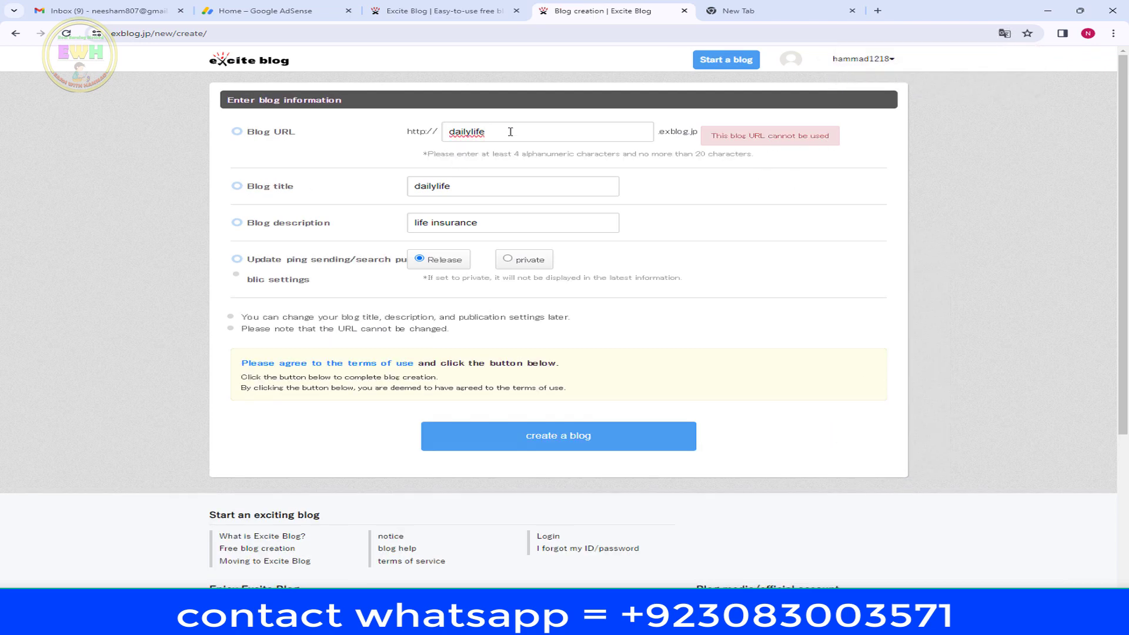
type("zz")
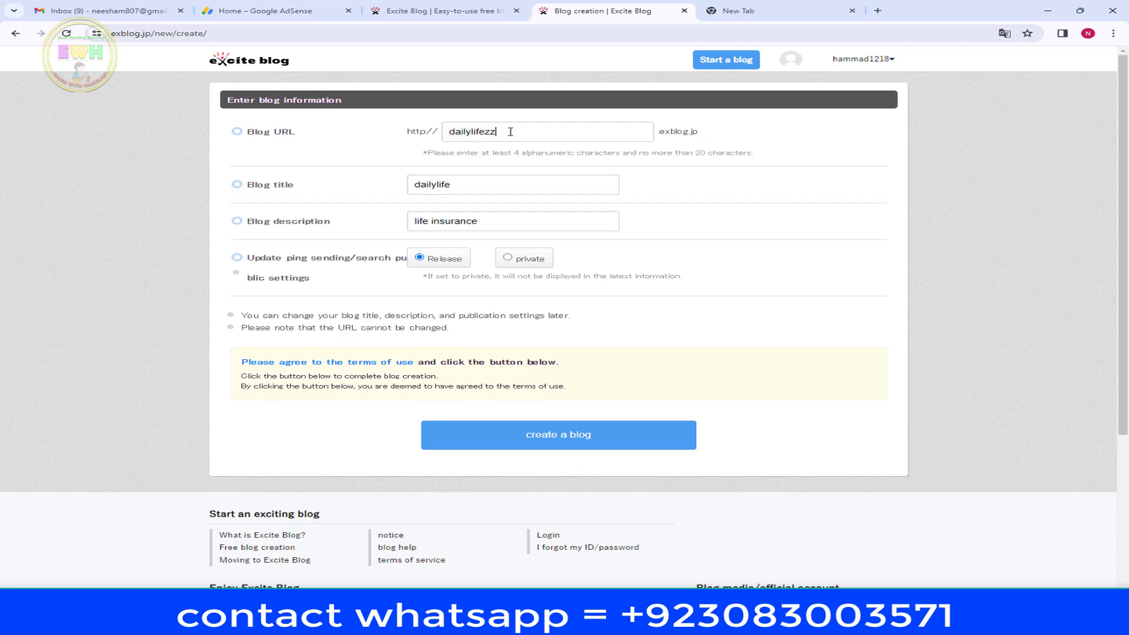
key("BackSpace")
left_click(556, 439)
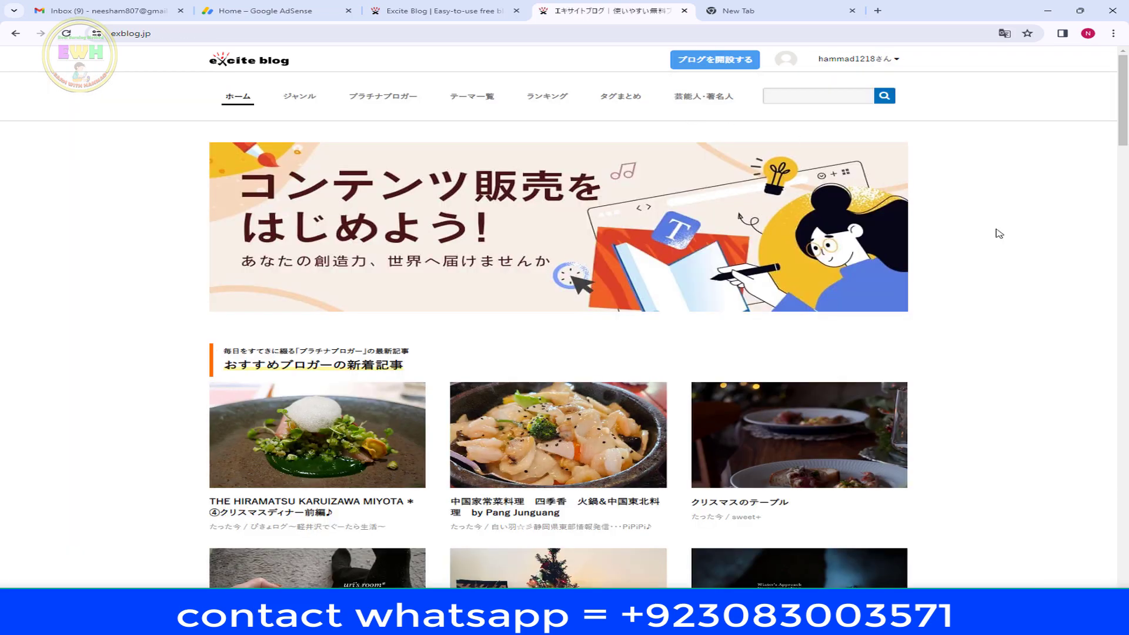
Try starting a second blog, which reports multiple blogs cannot be opened, translating the pages
right_click(993, 339)
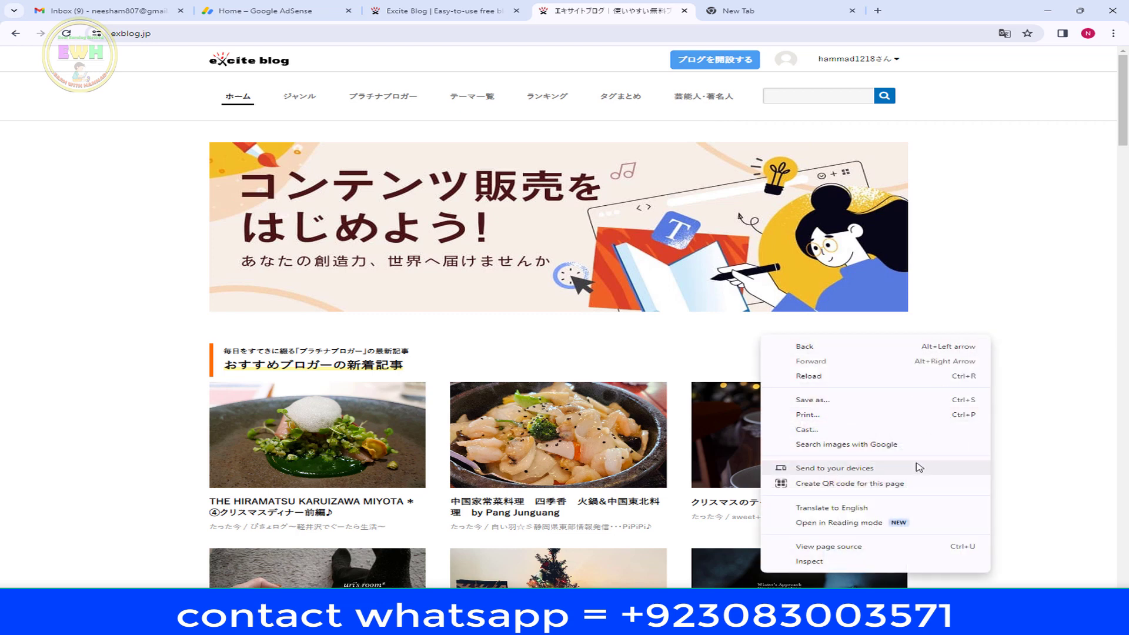
left_click(908, 509)
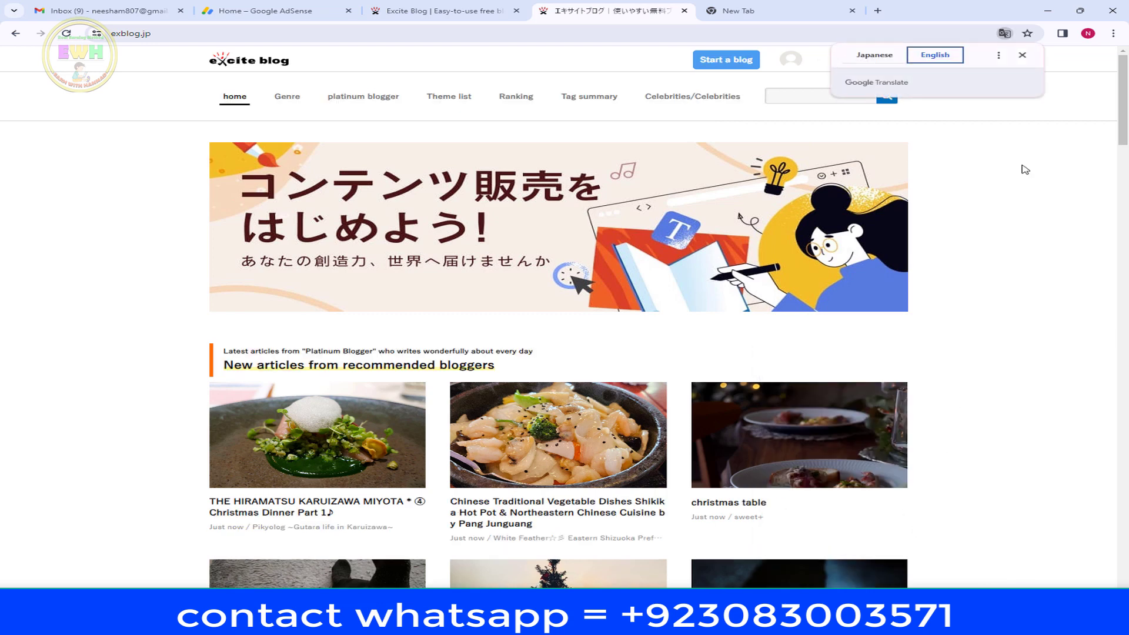
left_click(1021, 57)
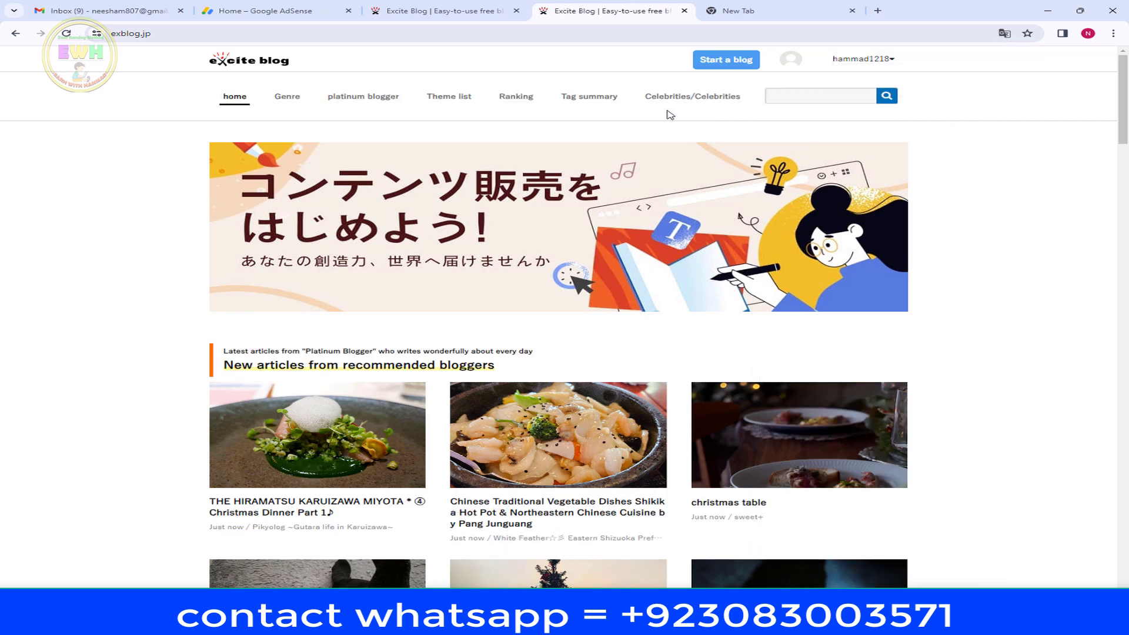
left_click(841, 61)
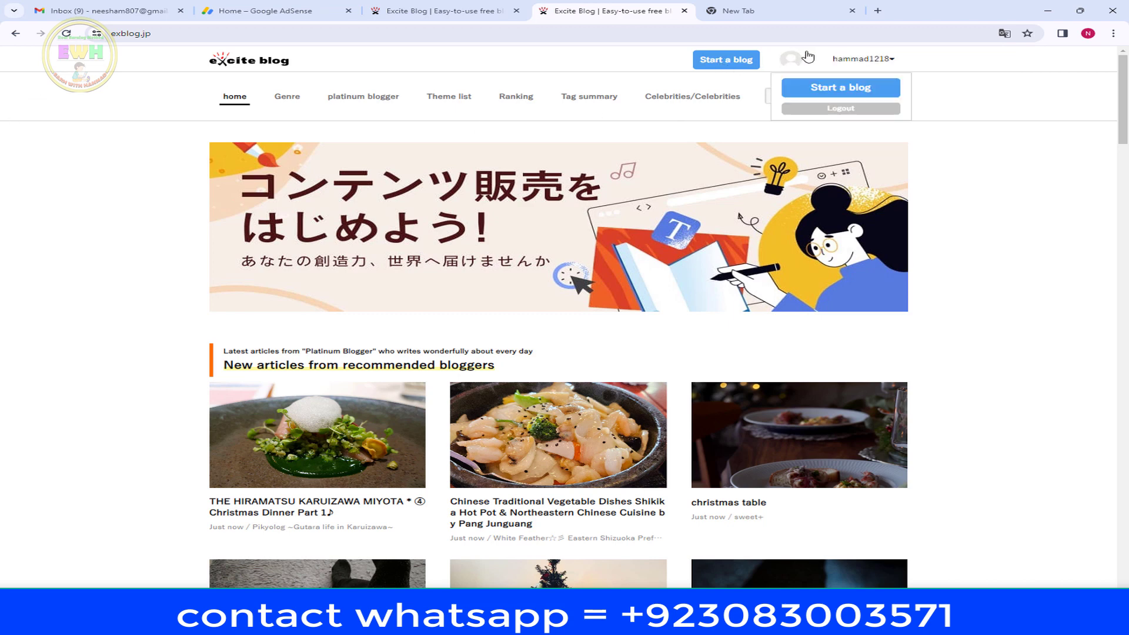
left_click(719, 61)
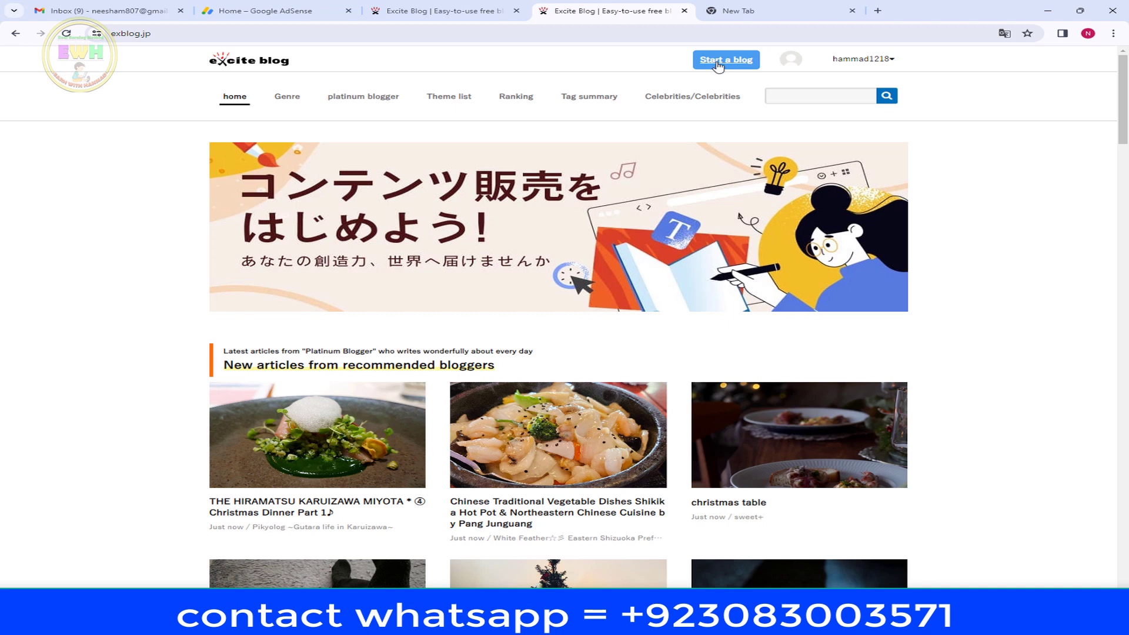
left_click(719, 62)
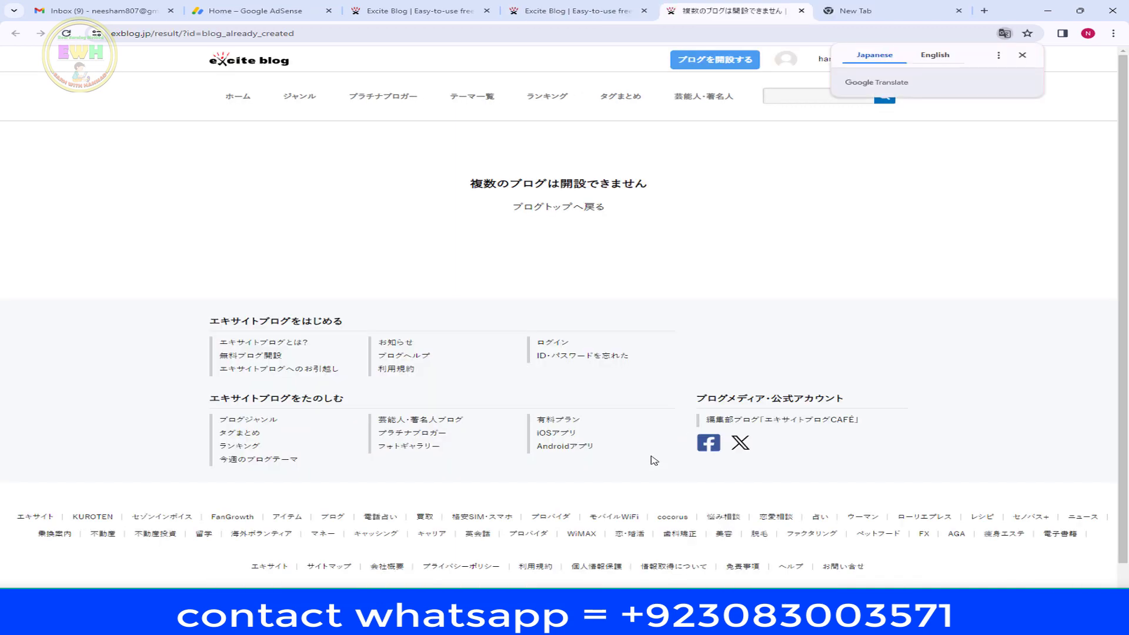
right_click(855, 222)
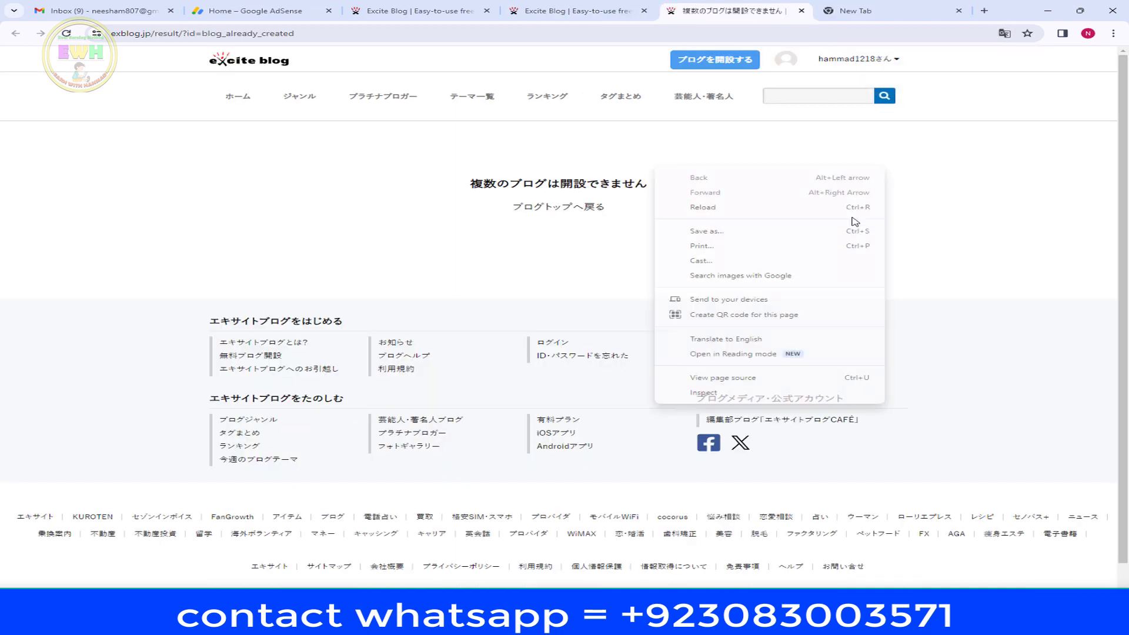
left_click(788, 340)
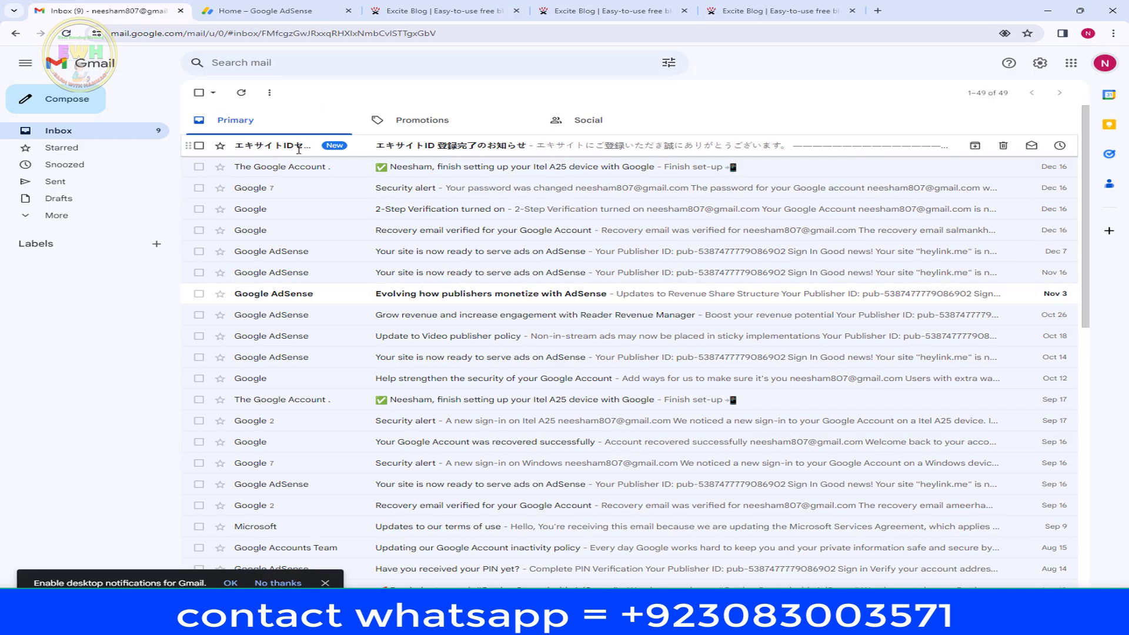
Open the Excite ID registration email in Gmail and translate it into English
left_click(283, 149)
right_click(750, 246)
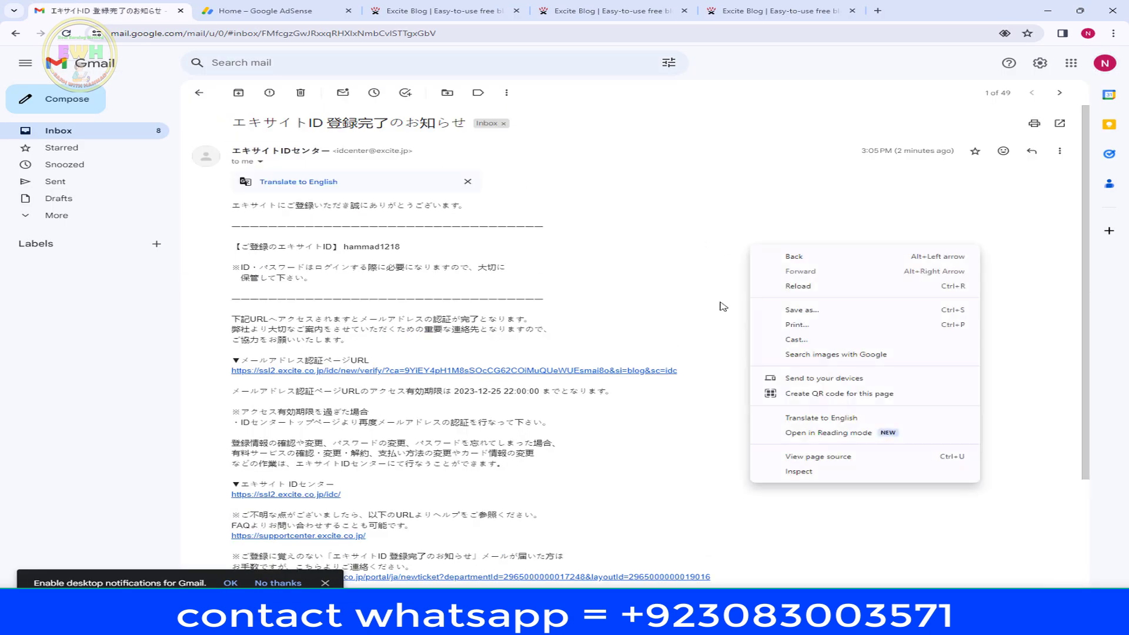
left_click(821, 418)
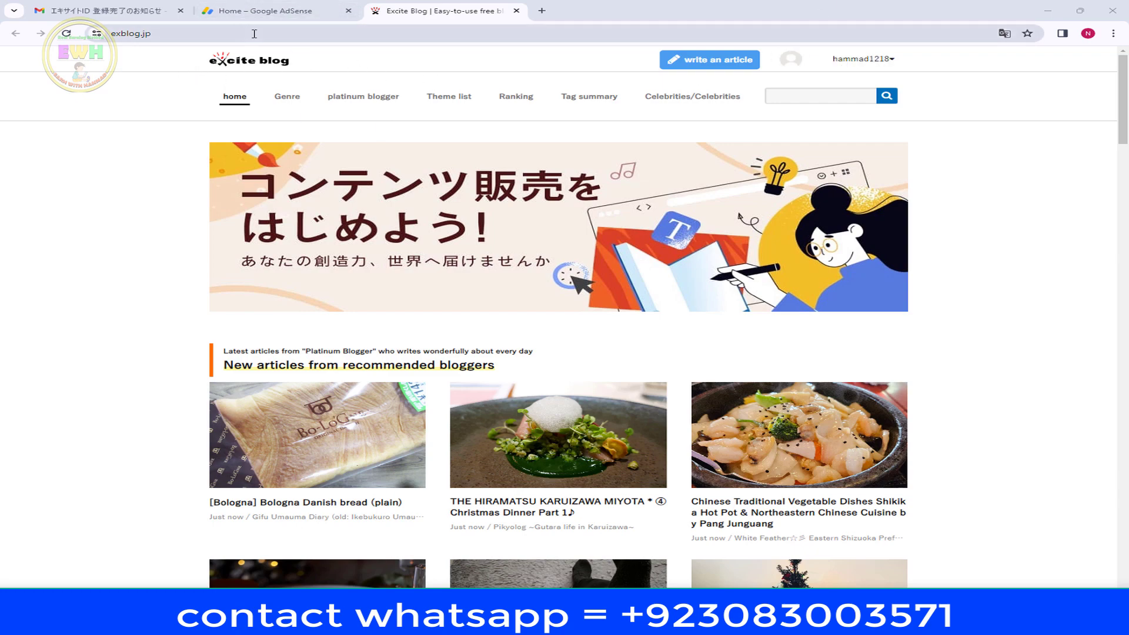
left_click(115, 8)
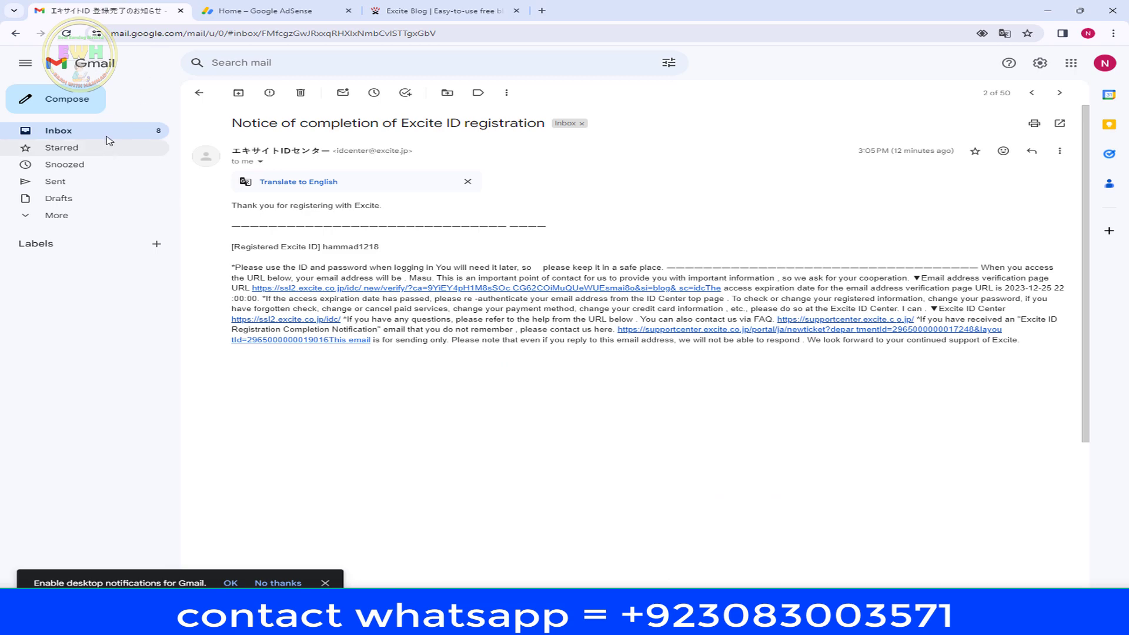
left_click(106, 136)
left_click(353, 168)
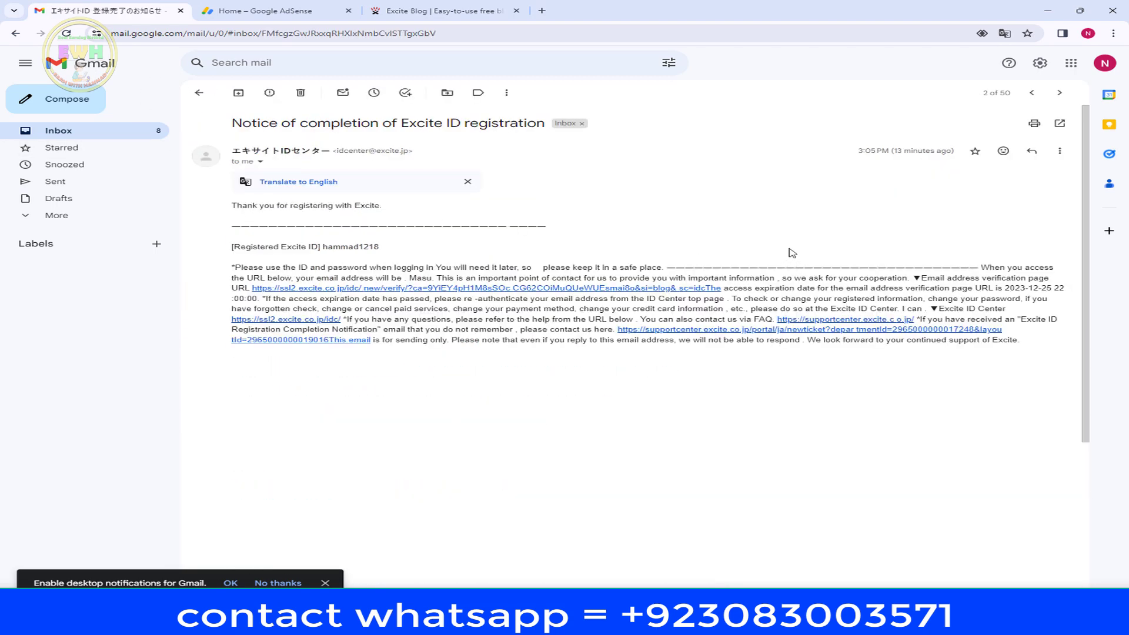
right_click(885, 165)
left_click(707, 447)
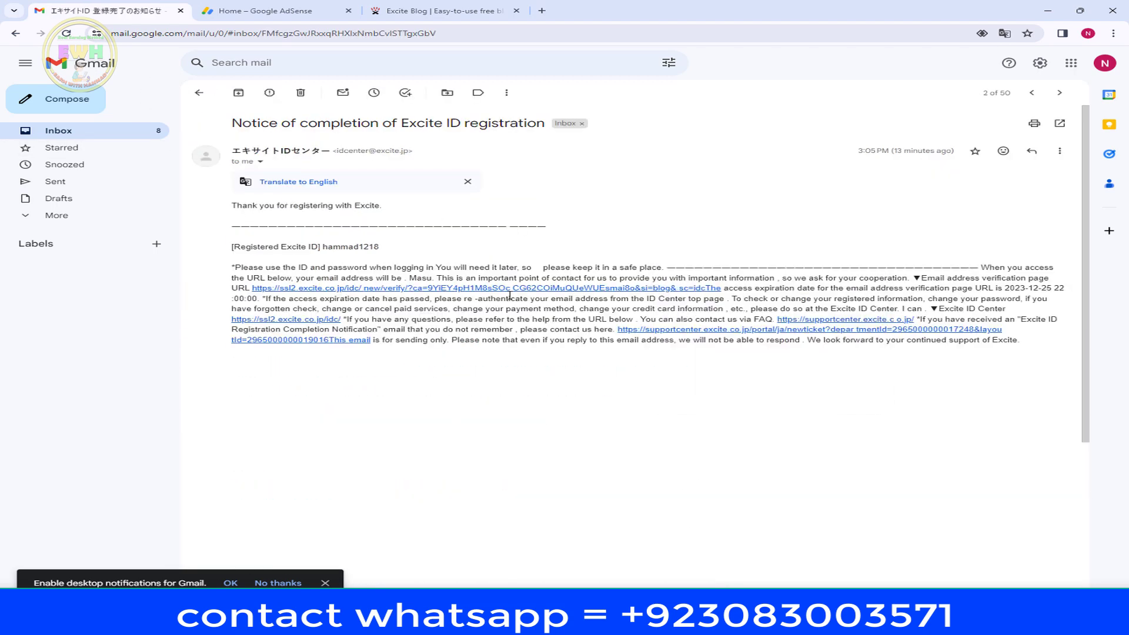
Follow the email verification link, translate the completion page, and return to Excite Blog
left_click(361, 289)
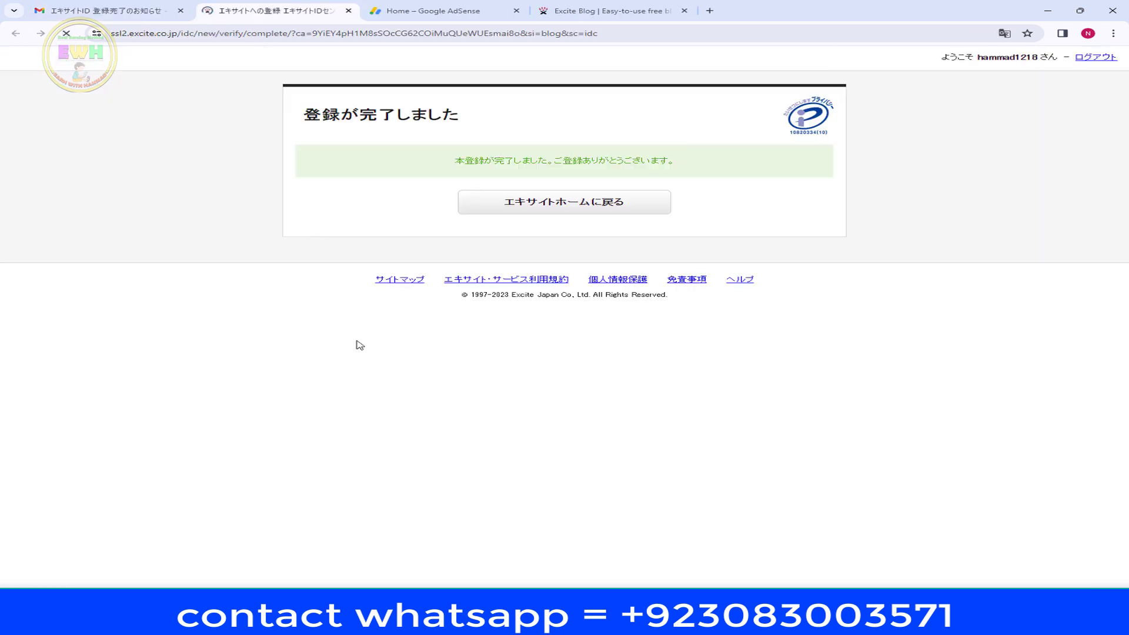
left_click(933, 57)
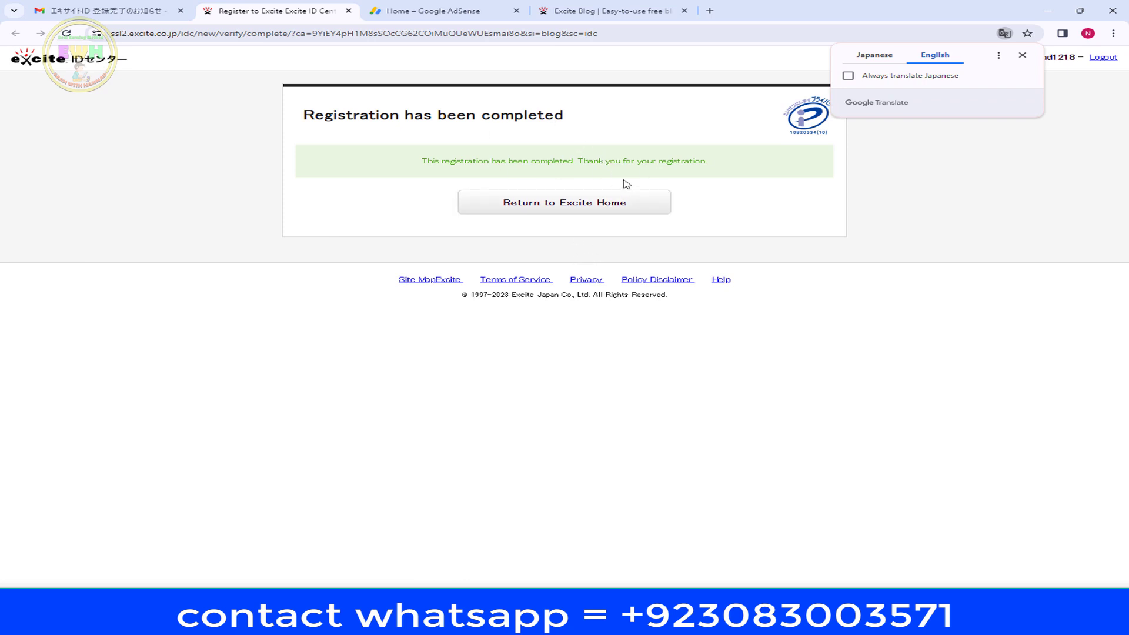
left_click(634, 8)
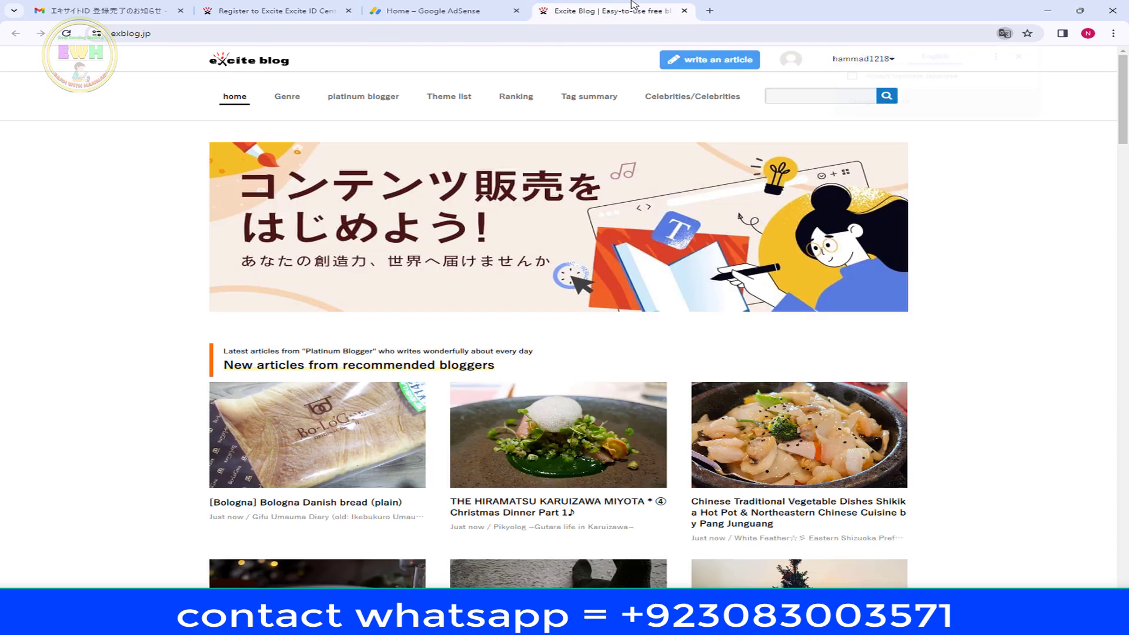
View the new dailylifez's Blog at dailylifez.exblog.jp
left_click(873, 61)
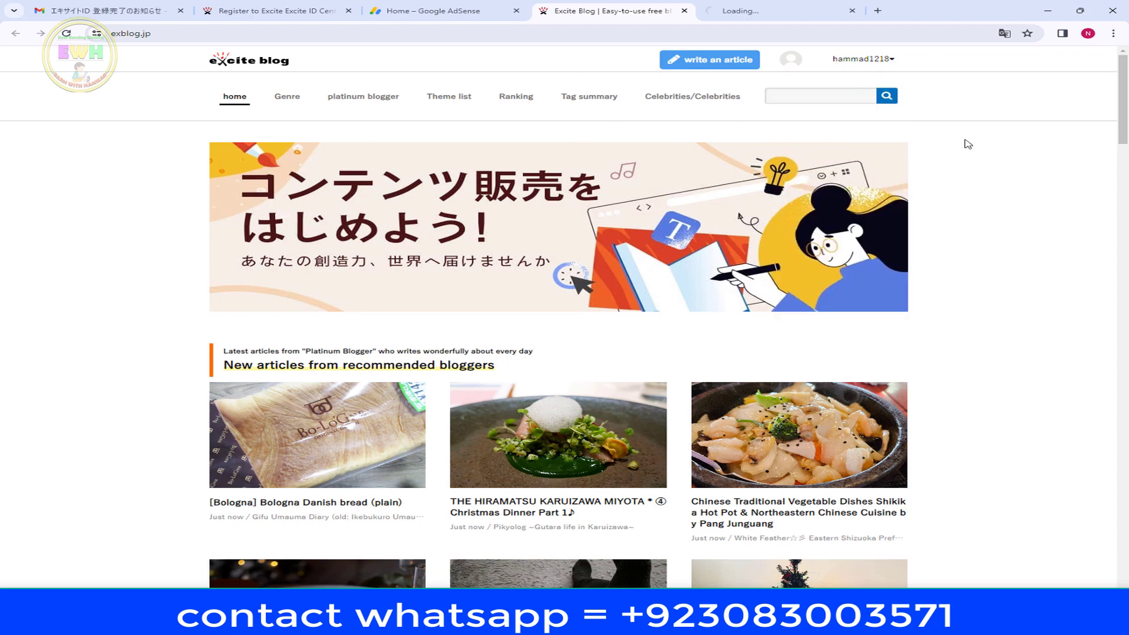
left_click(763, 11)
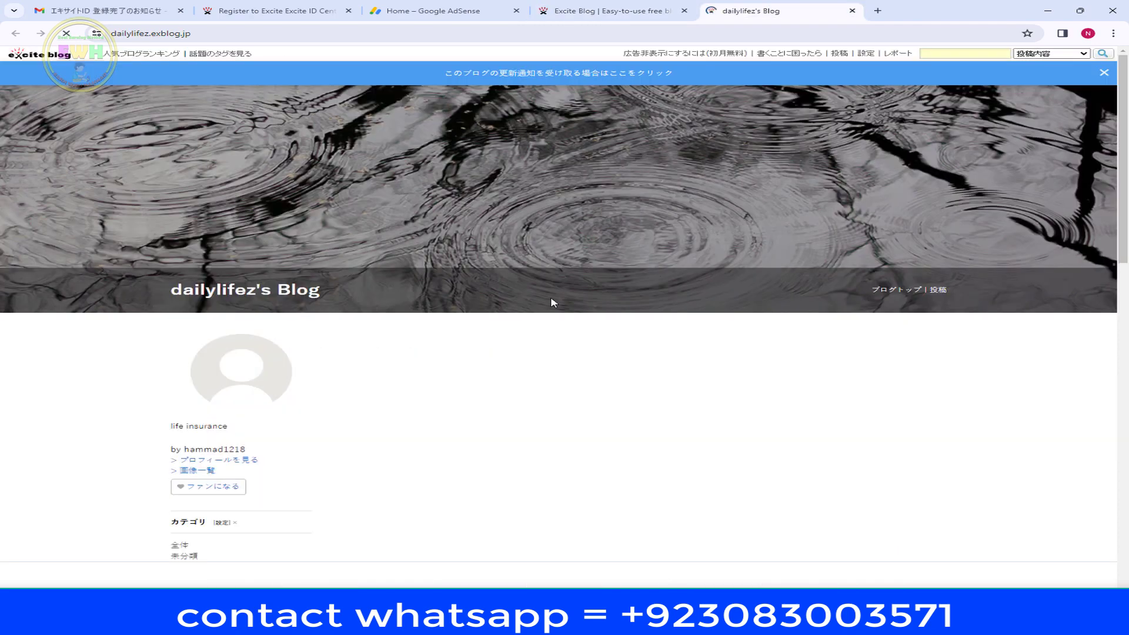
scroll(552, 300, "down", 15)
scroll(568, 292, "up", 7)
scroll(572, 293, "up", 7)
Open the new-article editor from the Excite Blog home page
left_click(611, 5)
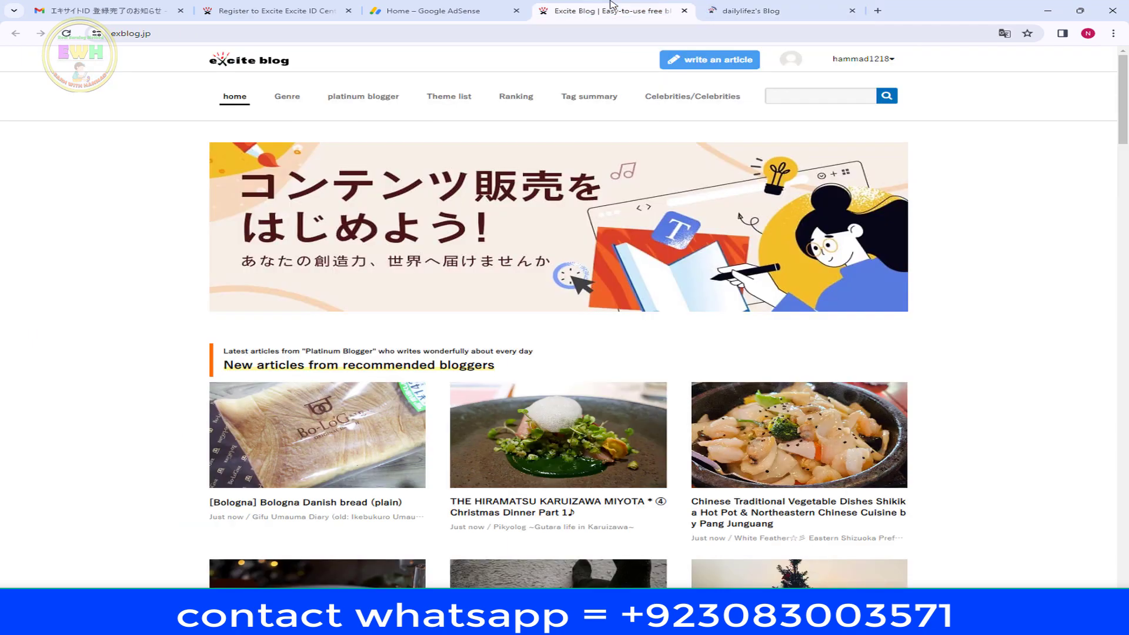
left_click(692, 71)
left_click_drag(875, 5, 747, 5)
left_click(576, 11)
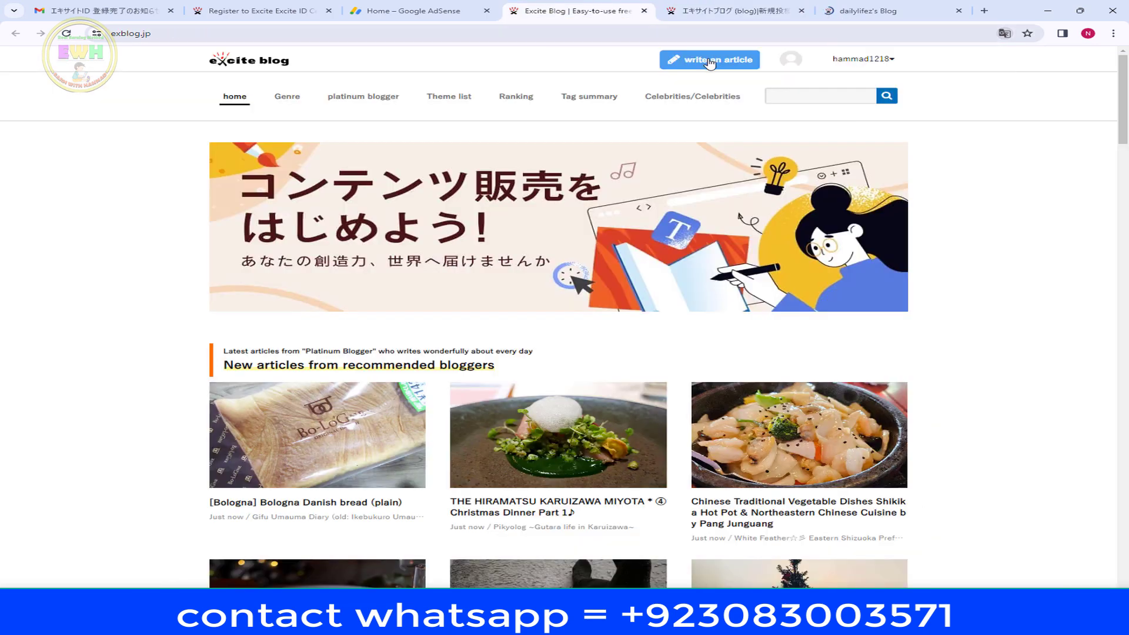
left_click(819, 13)
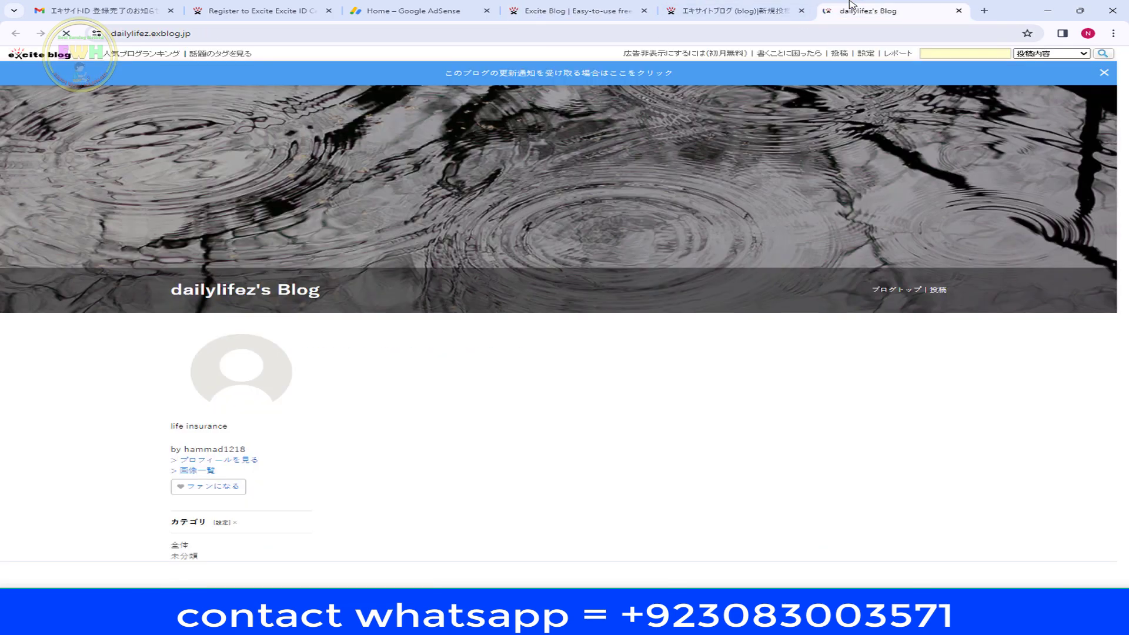
left_click(756, 4)
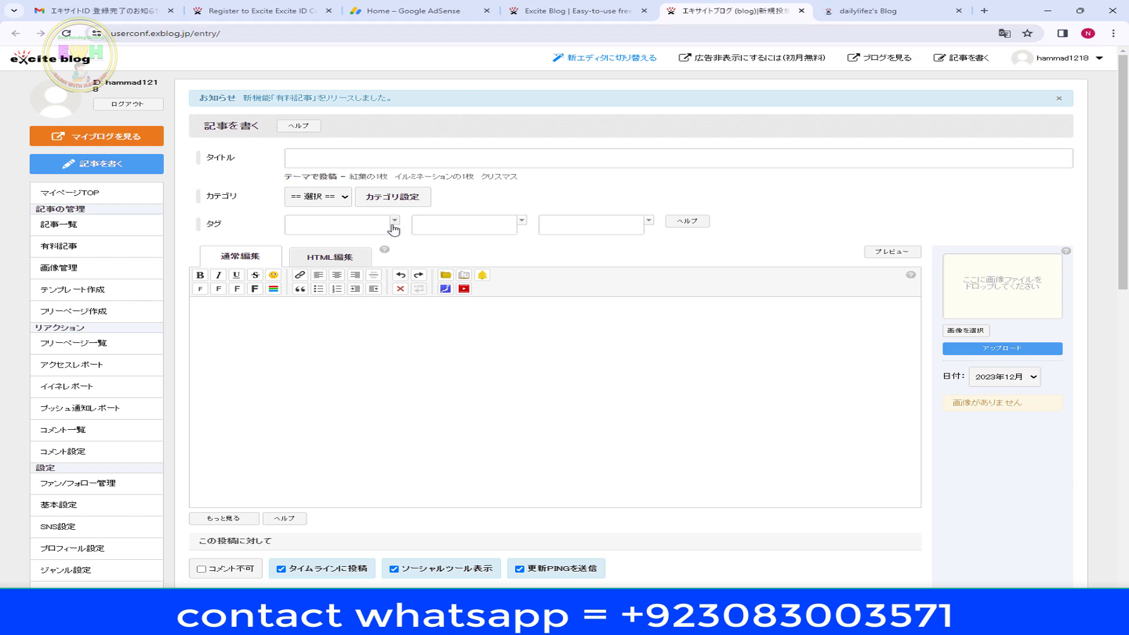
Translate the empty new-post editor into English and place the caret in the title field
scroll(459, 318, "down", 3)
scroll(461, 313, "up", 3)
right_click(630, 403)
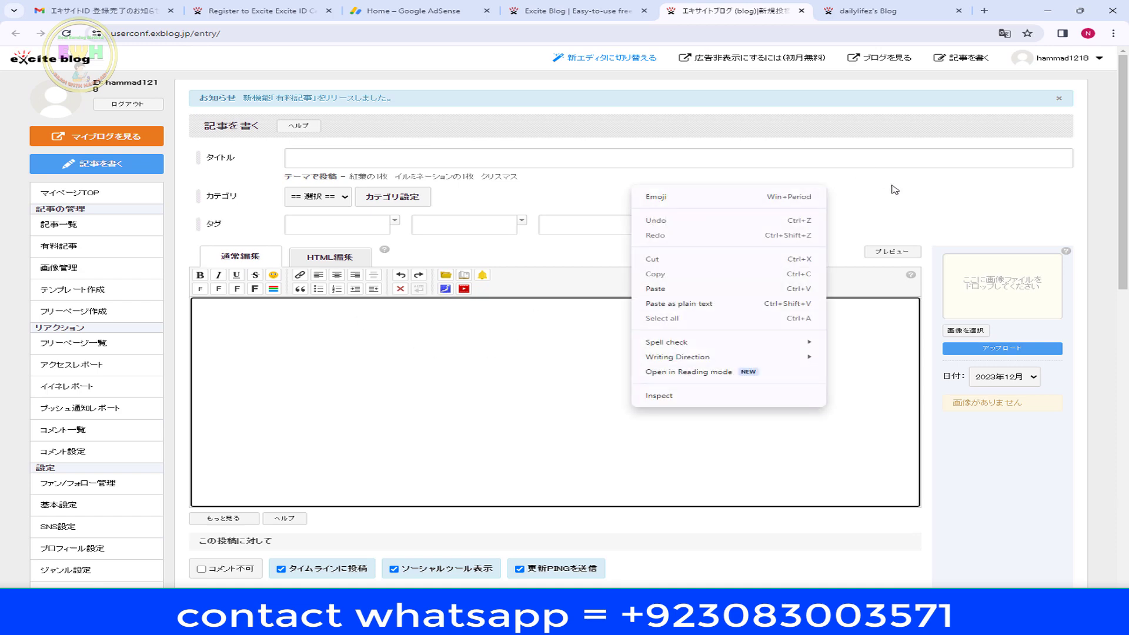
right_click(662, 187)
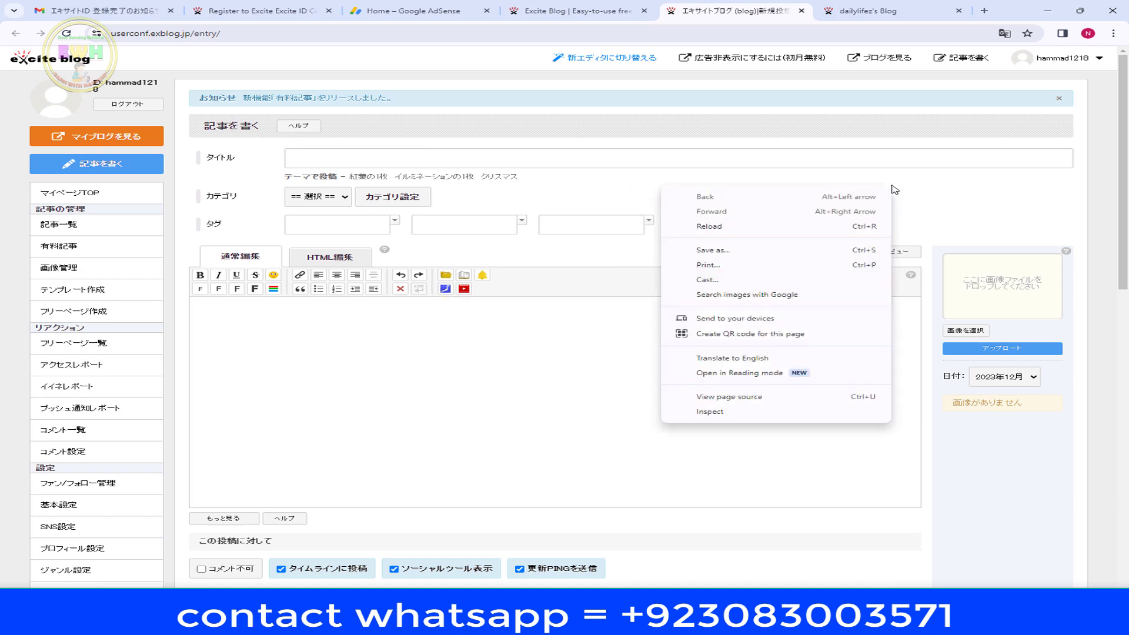
left_click(764, 360)
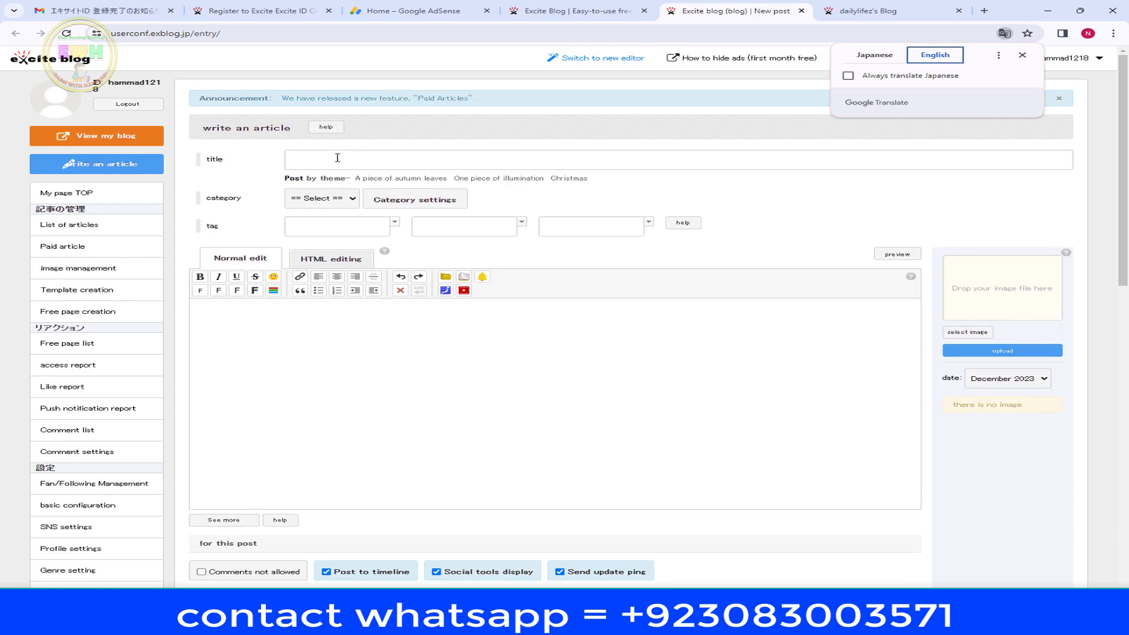
left_click(338, 158)
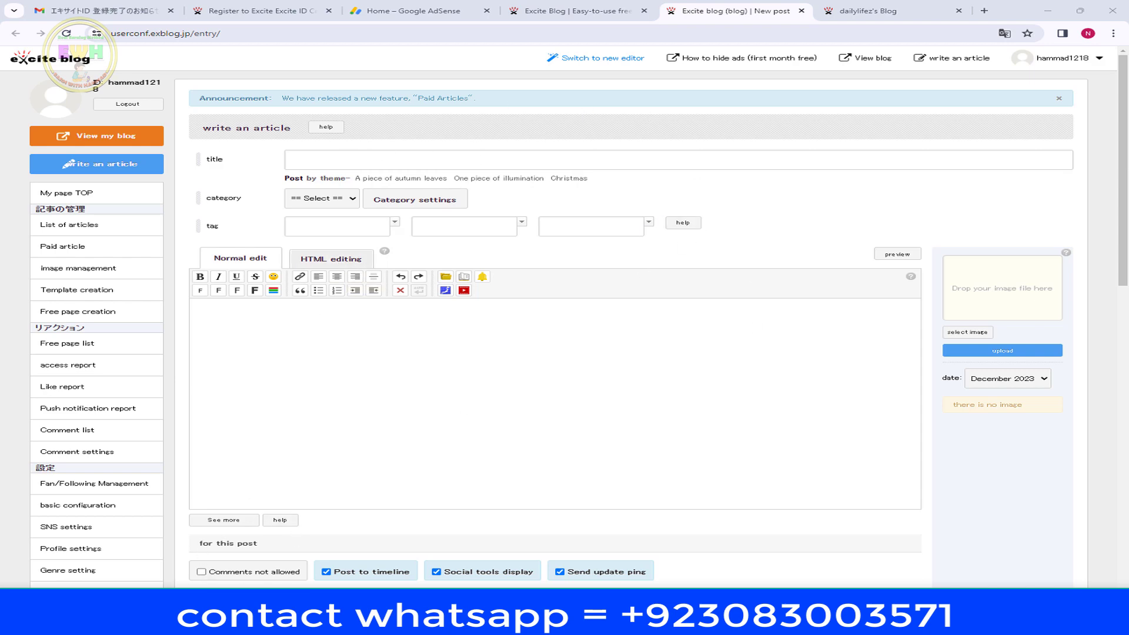
key("alt+Tab")
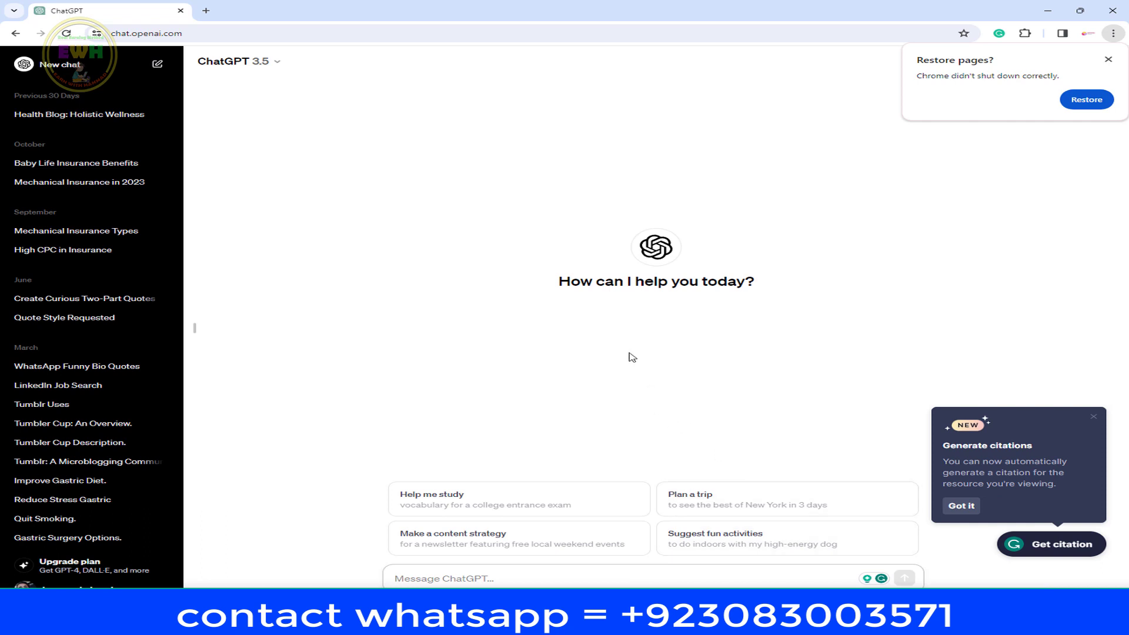
left_click(207, 12)
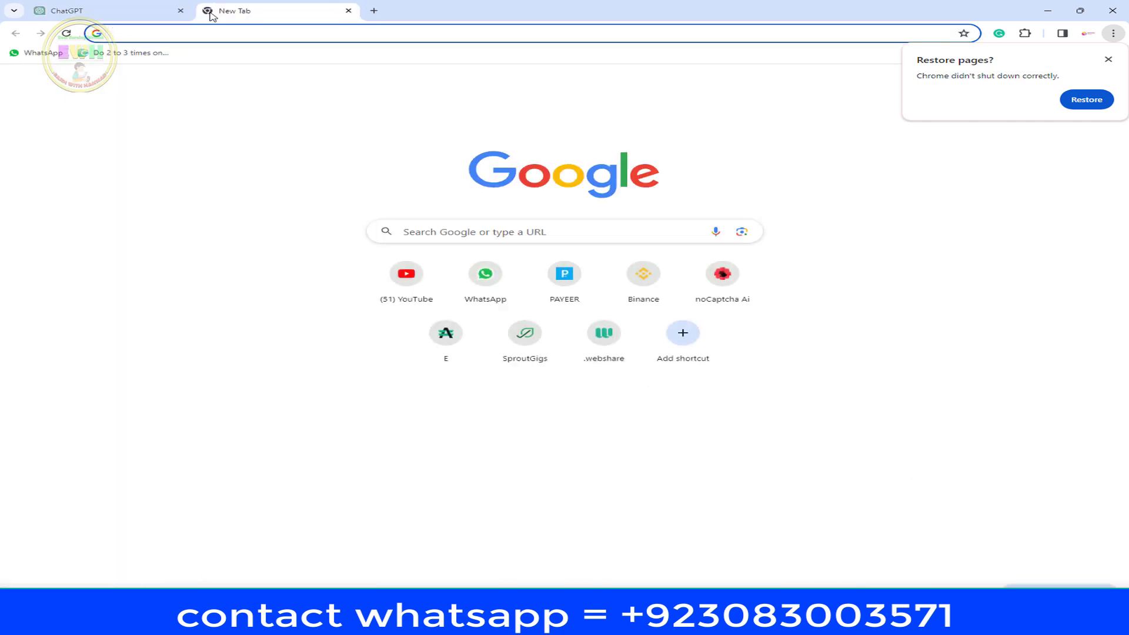
type("chat.openai.com")
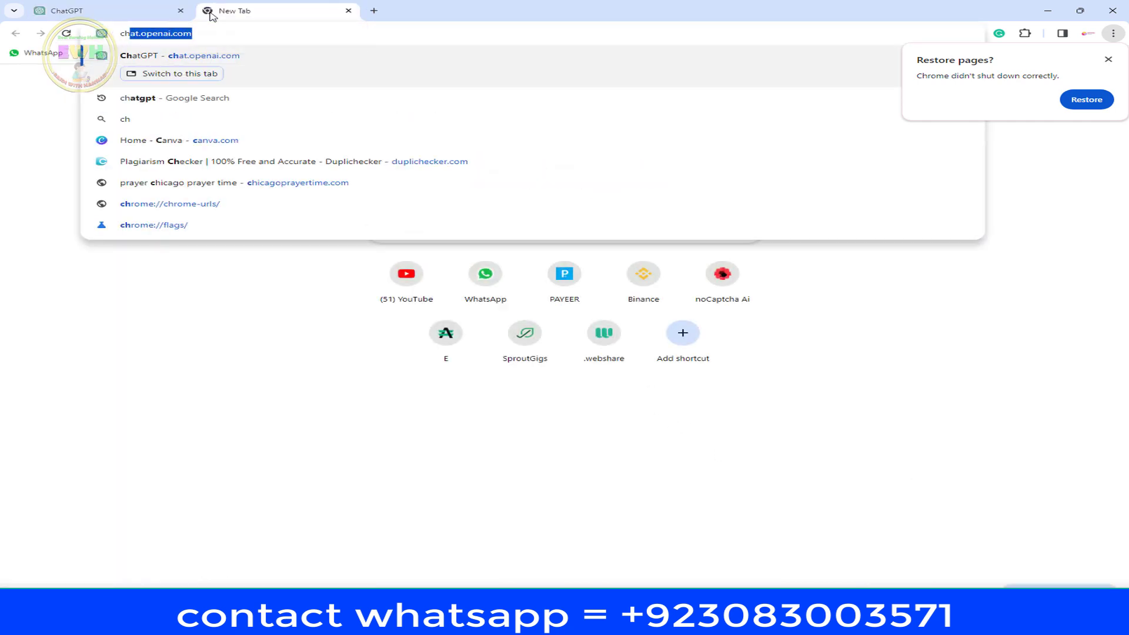
key("Right")
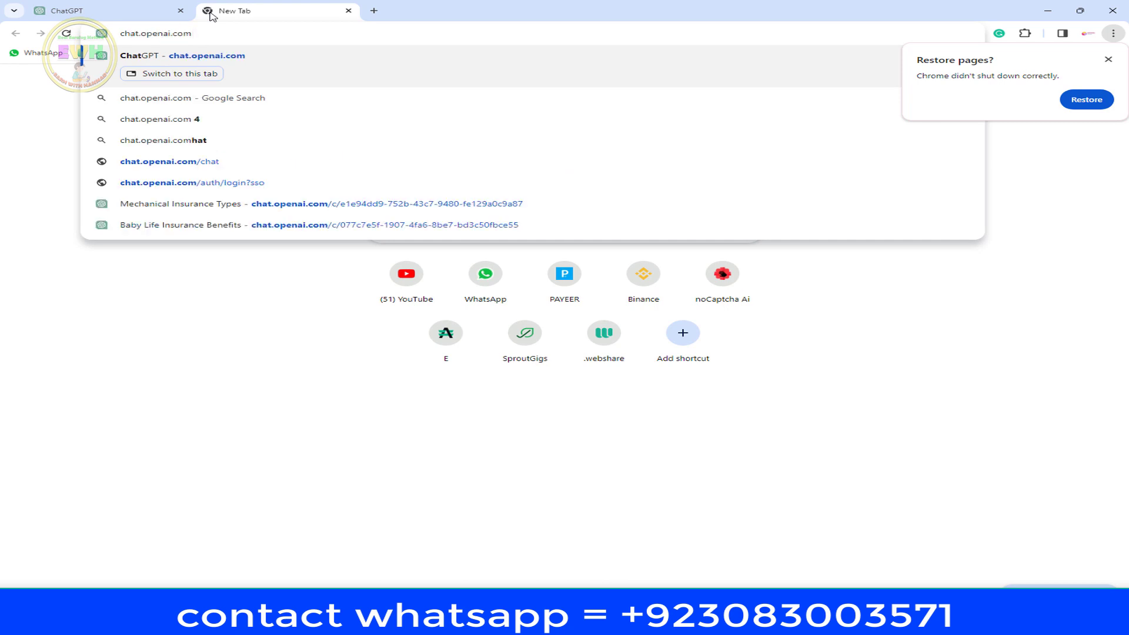
key("Return")
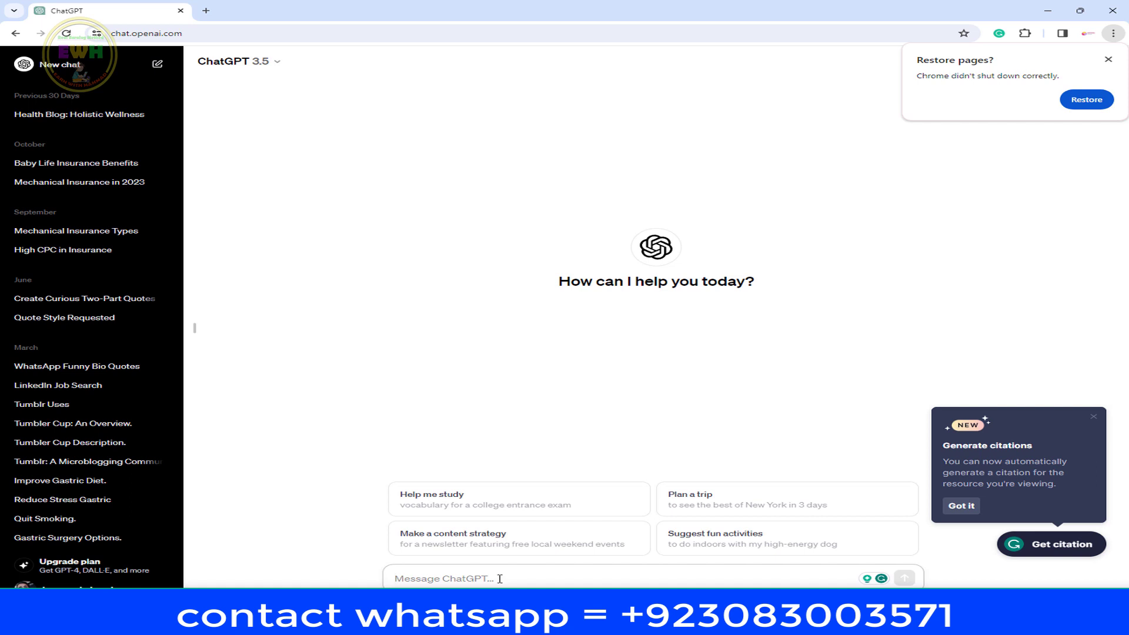
Ask ChatGPT to 'write an article on 500 words on baby life insurance'
type("wri")
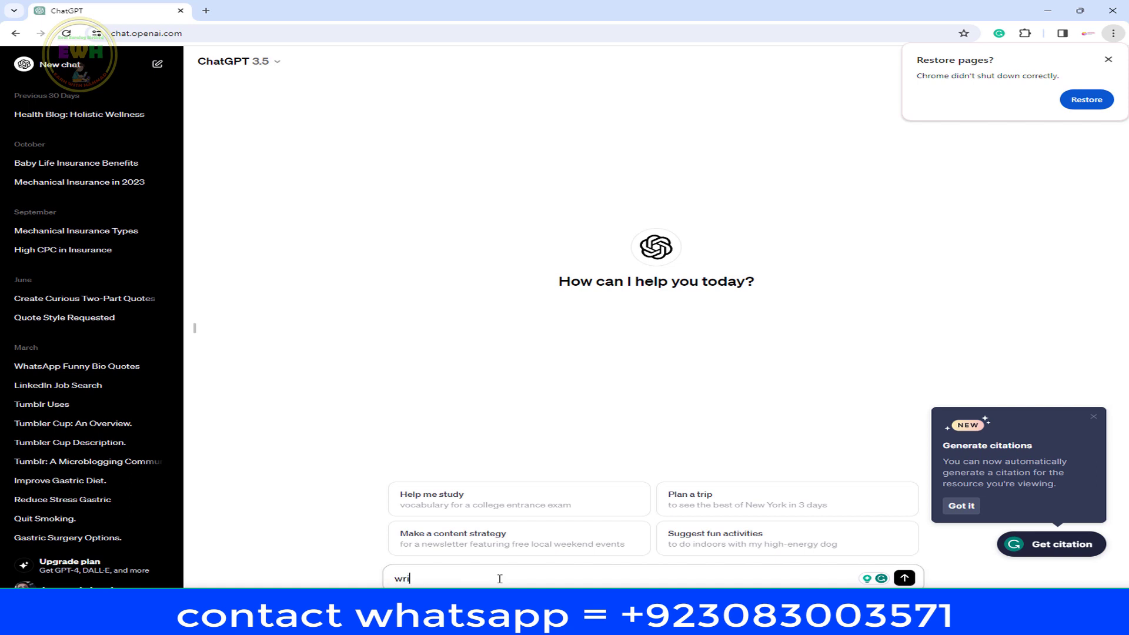
type("te")
type("an article on 500 words on baby life insurance")
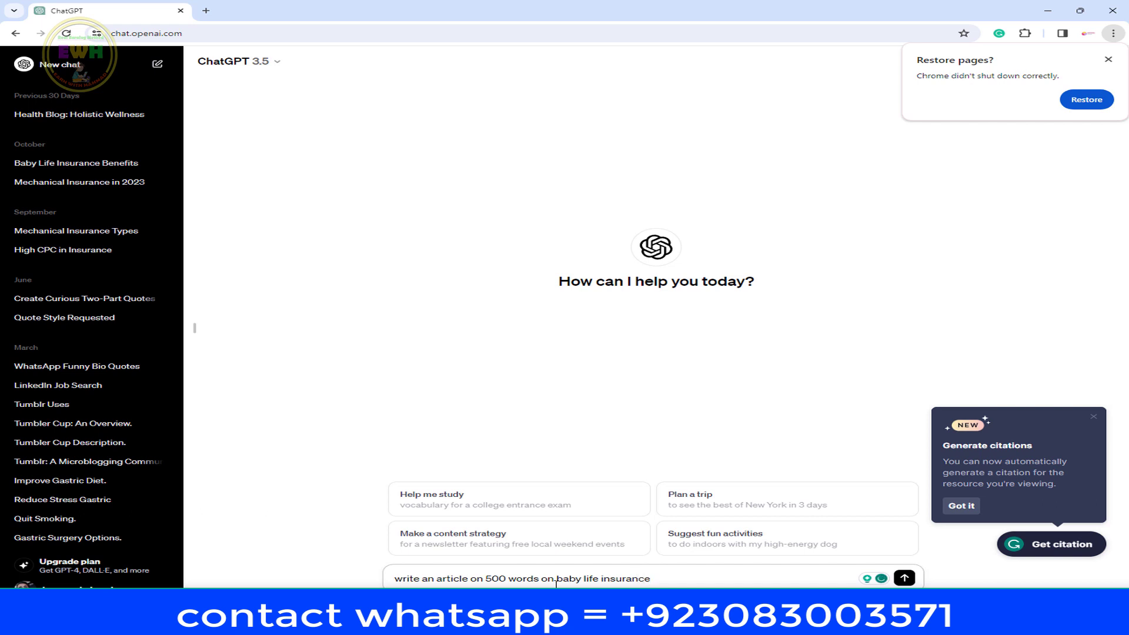
key("Return")
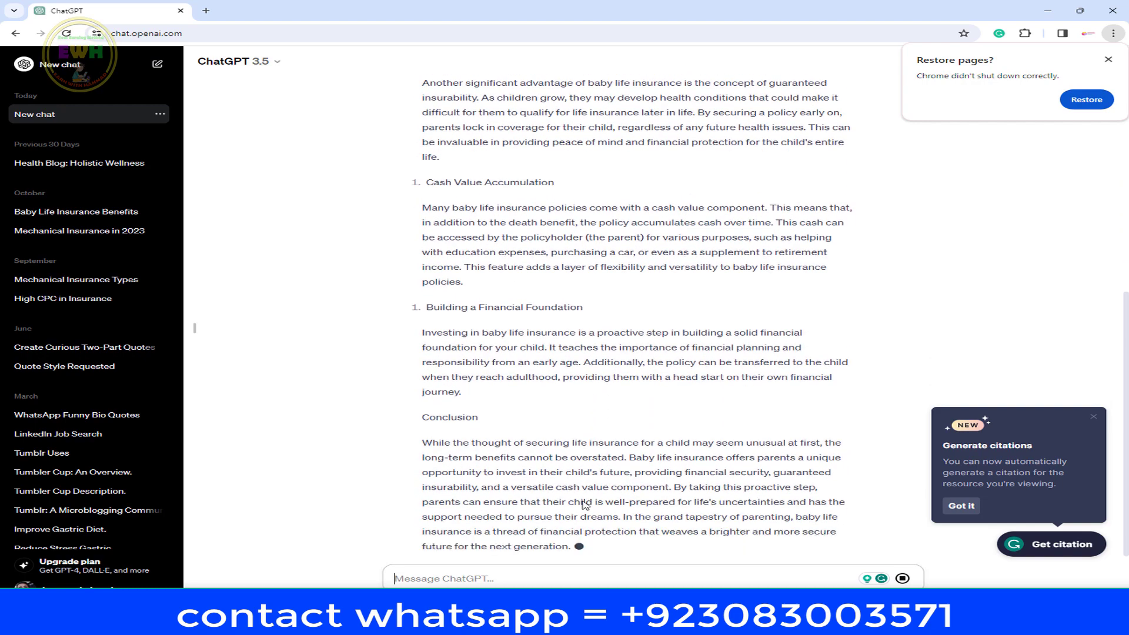
scroll(589, 503, "up", 9)
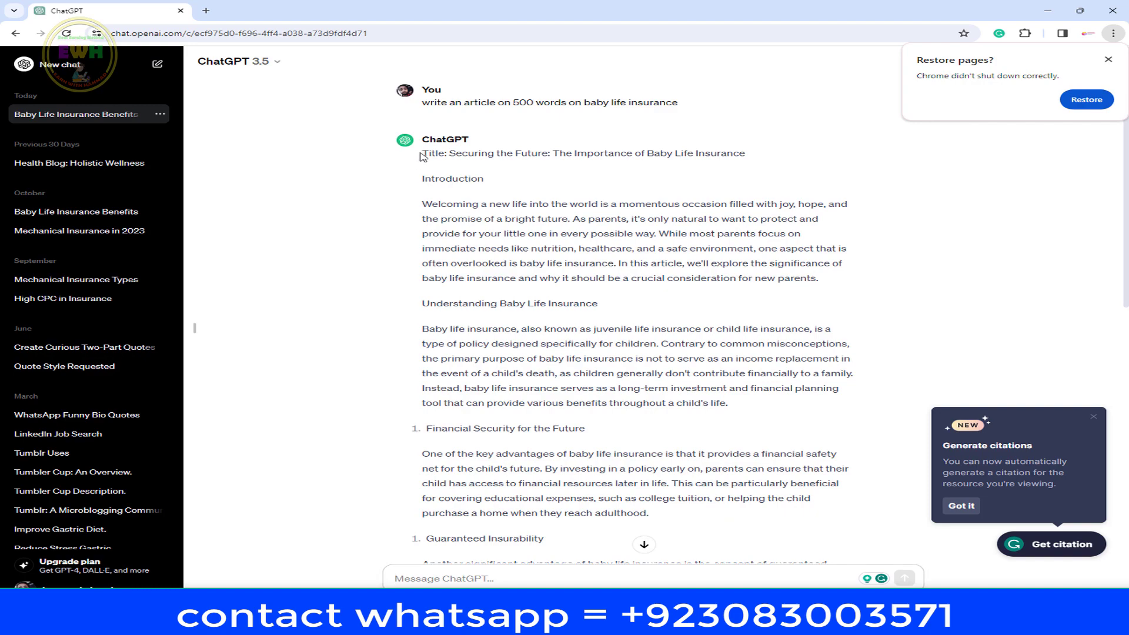
Copy ChatGPT's baby life insurance article and paste it into the Excite post body
left_click_drag(422, 154, 610, 526)
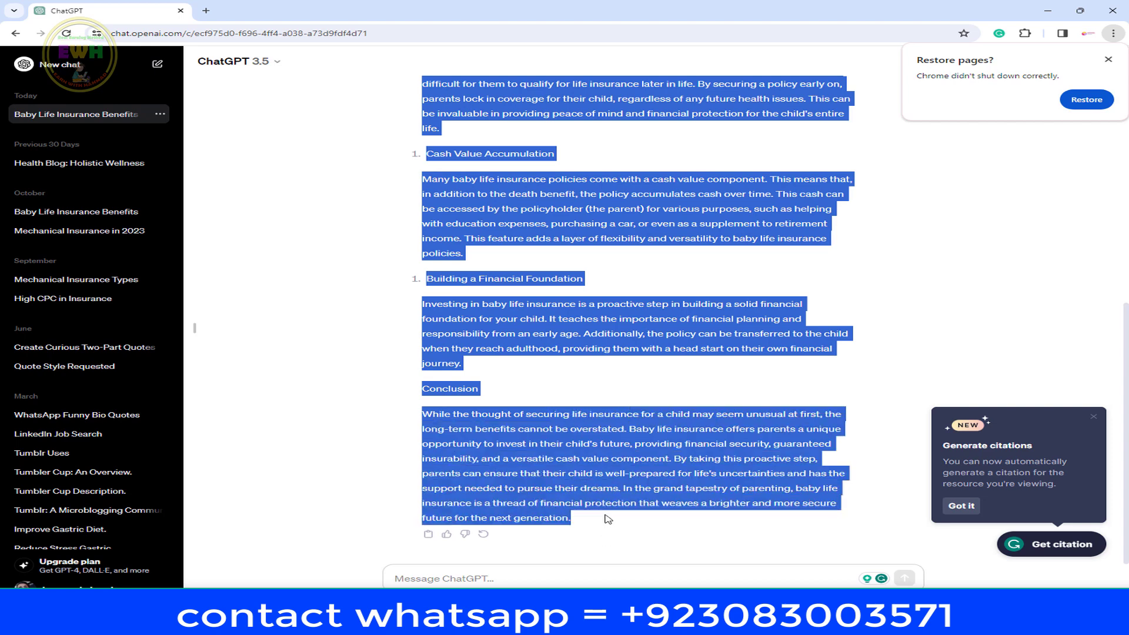
right_click(590, 507)
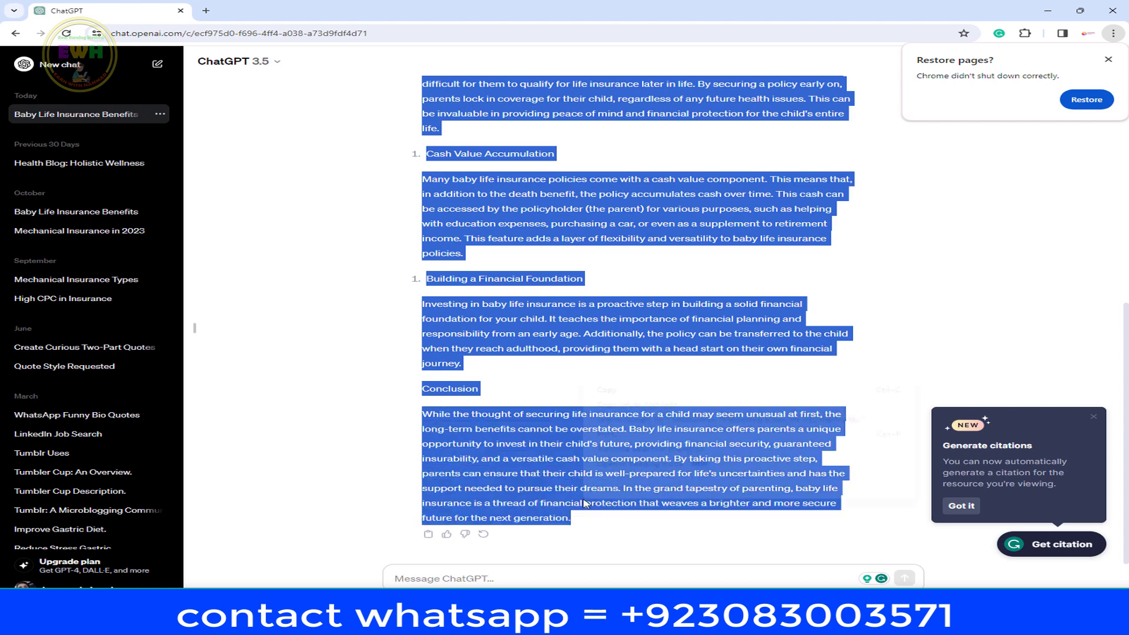
left_click(606, 390)
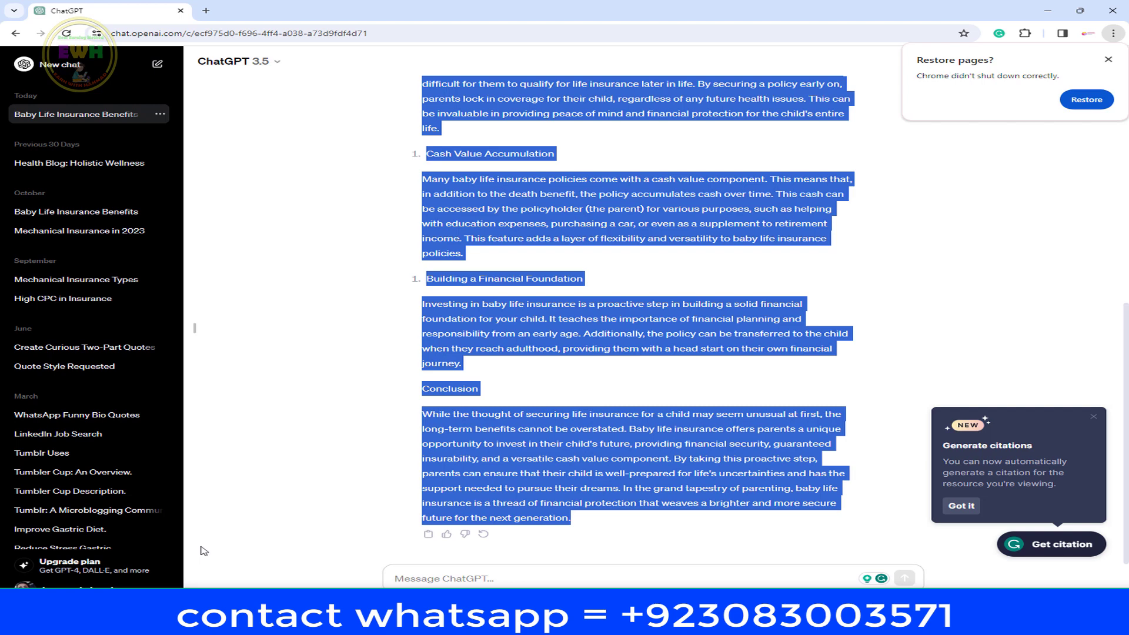
key("alt+Tab")
left_click(352, 348)
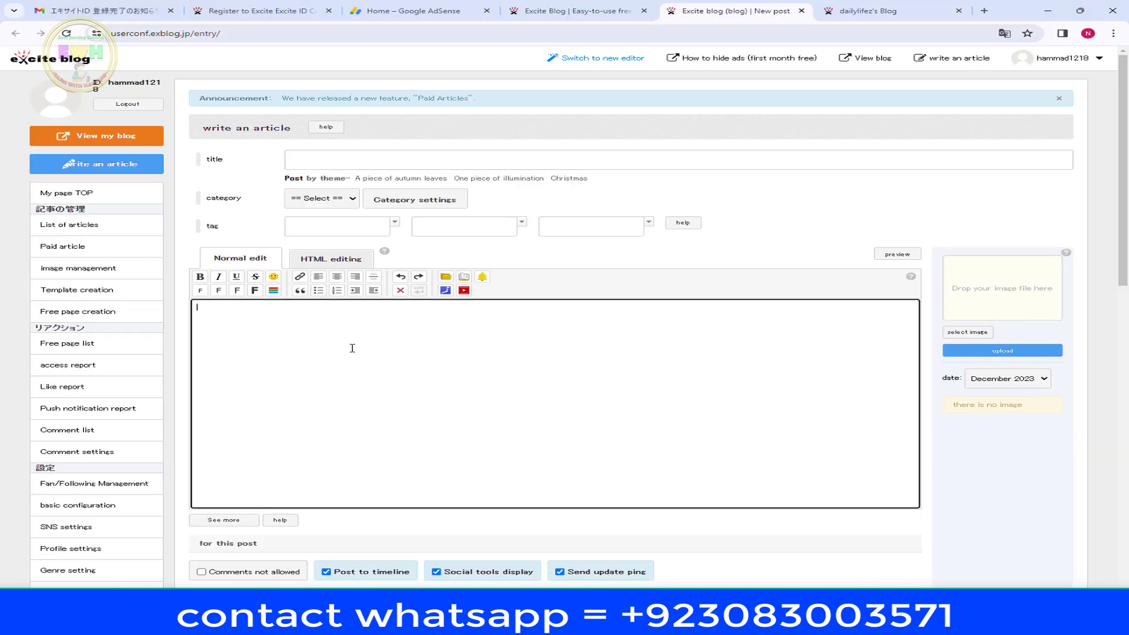
right_click(353, 351)
left_click(399, 451)
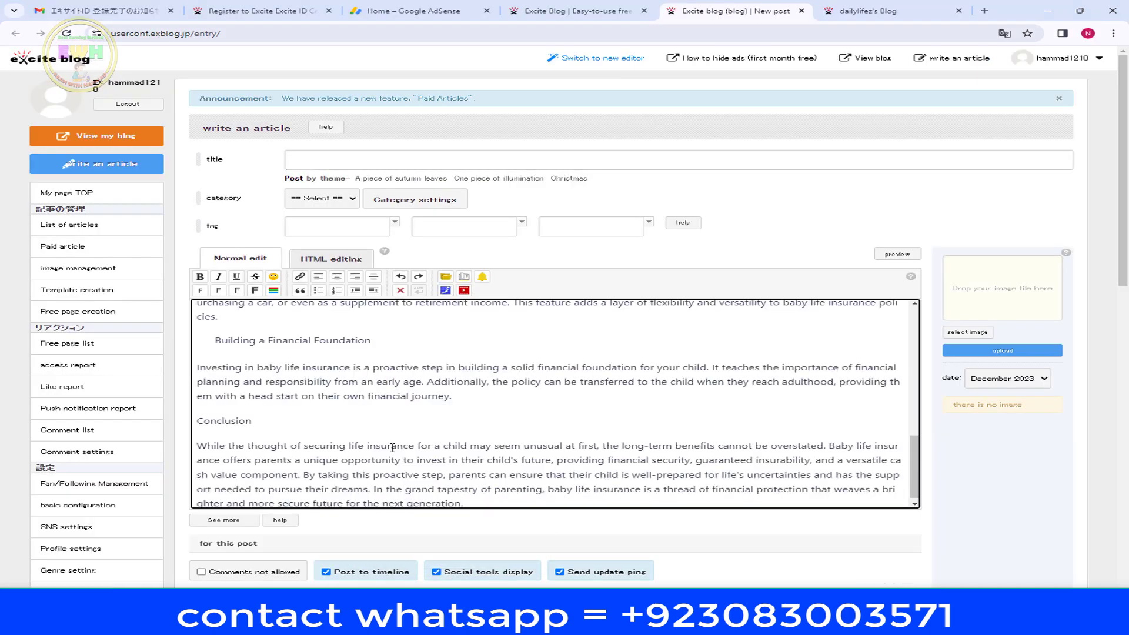
scroll(392, 448, "up", 15)
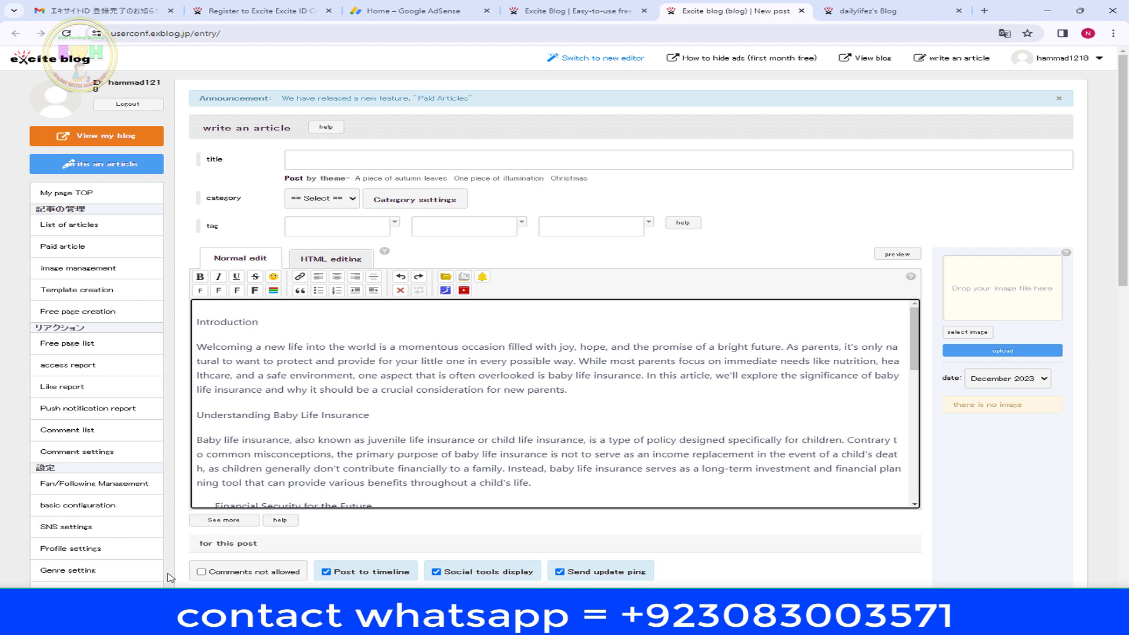
Copy the title 'Securing the Future: The Importance of Baby Life Insurance' from ChatGPT
key("alt+Tab")
scroll(537, 389, "up", 9)
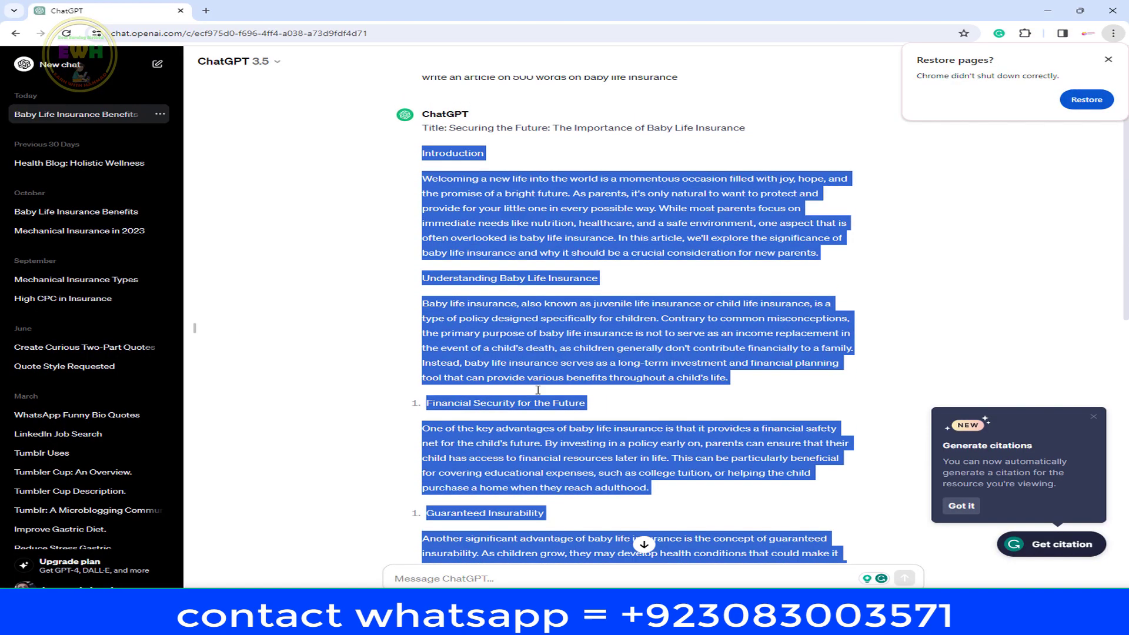
scroll(537, 389, "up", 1)
left_click_drag(744, 152, 453, 156)
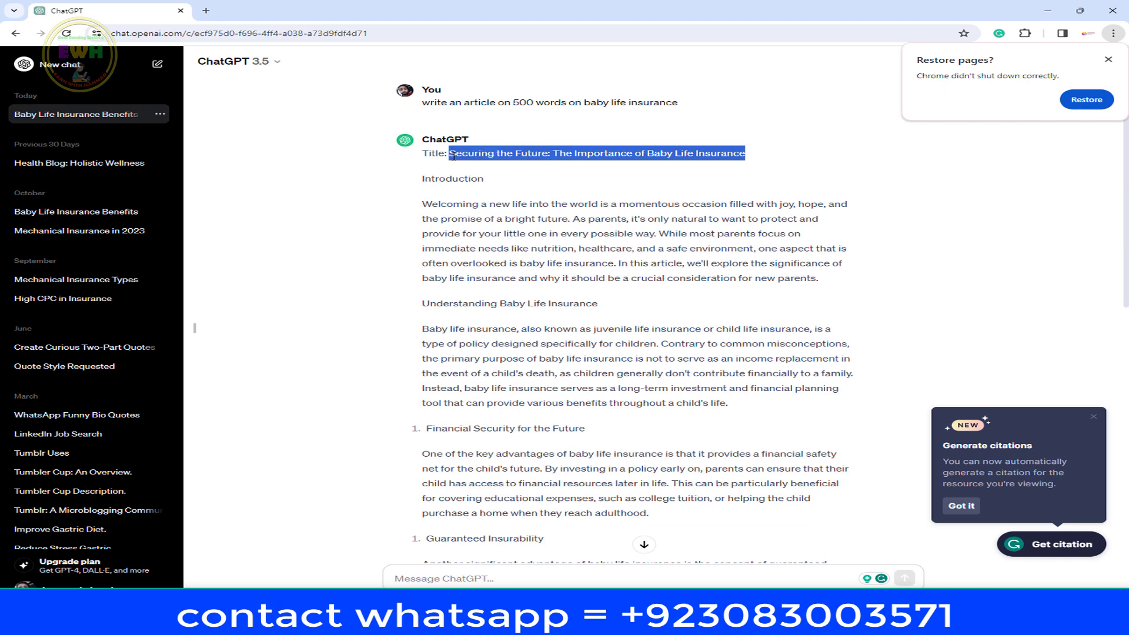
right_click(454, 157)
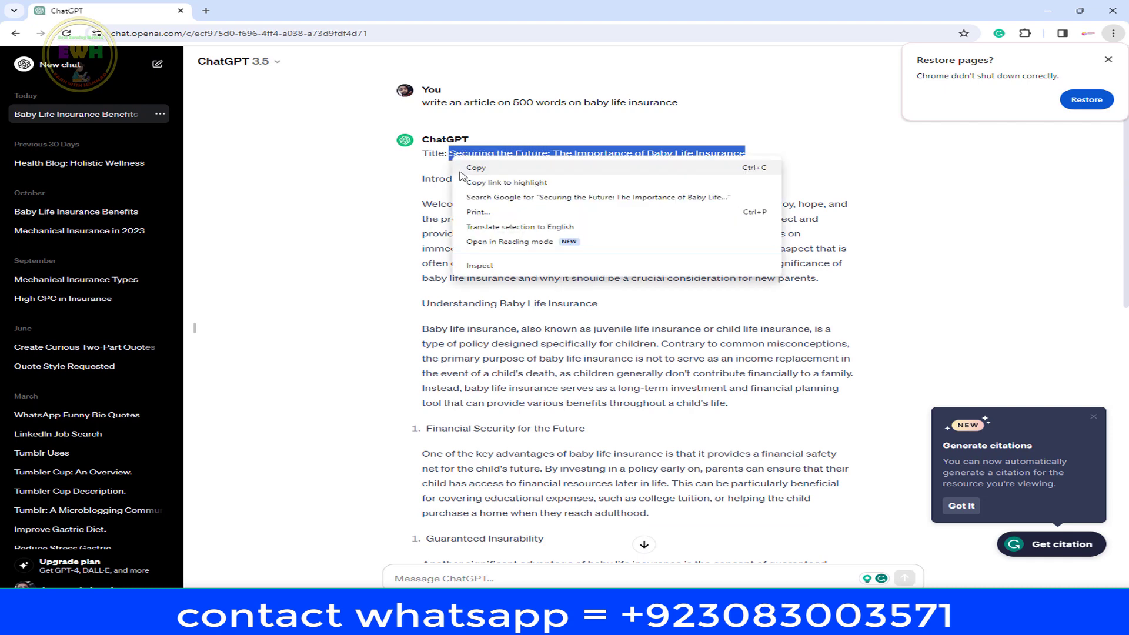
left_click(476, 167)
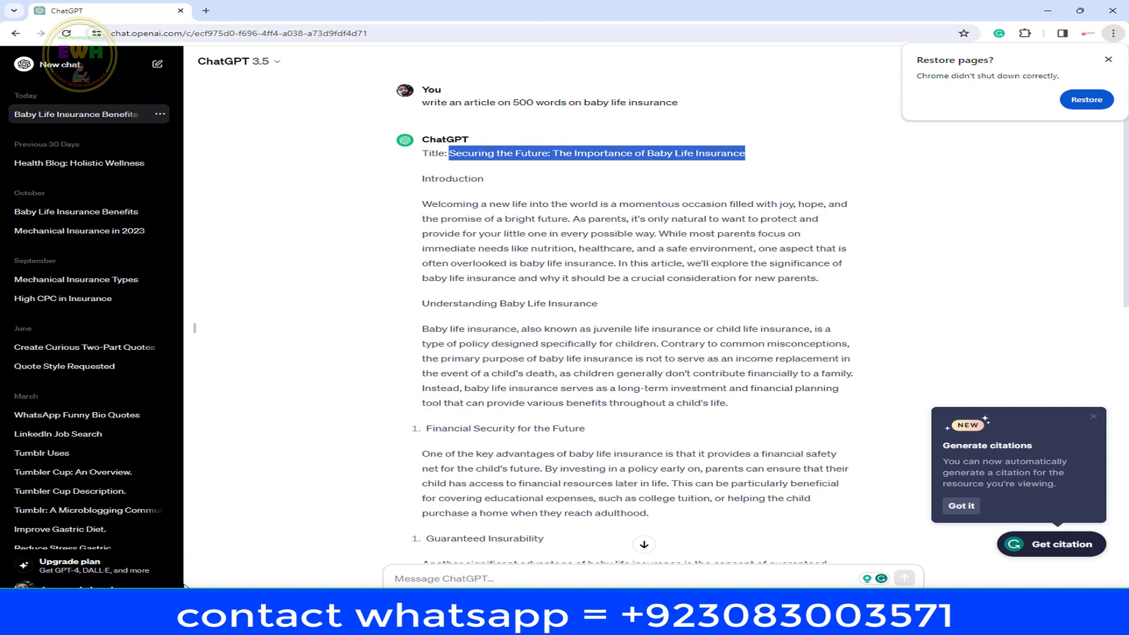
key("alt+Tab")
right_click(393, 162)
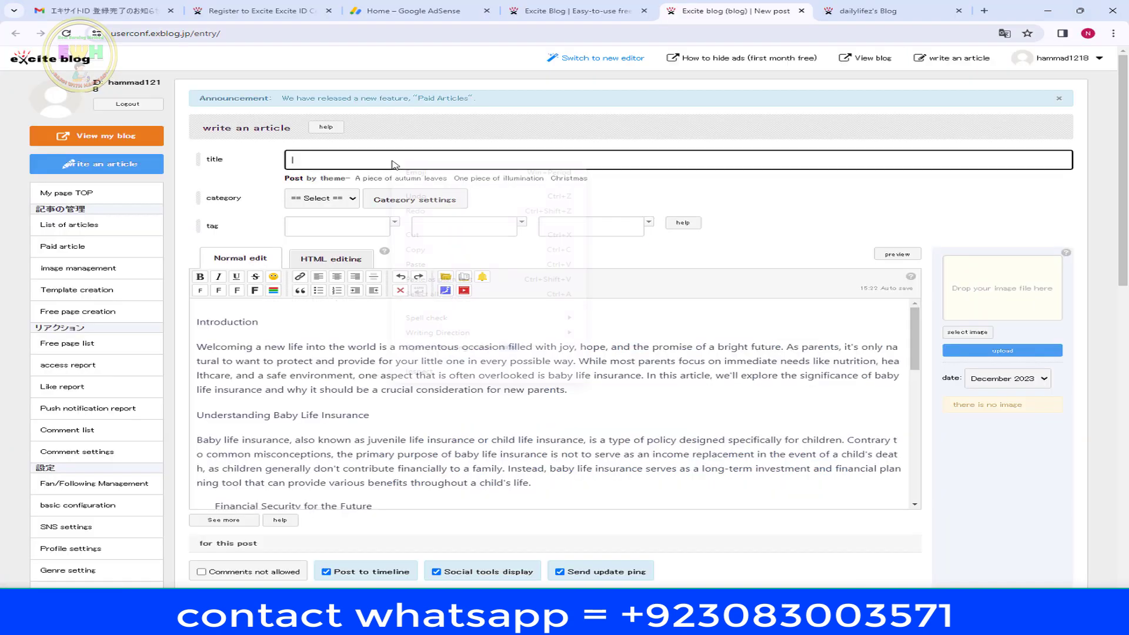
Paste the article title into the post title and add a new category named insurance
left_click(416, 264)
left_click(347, 200)
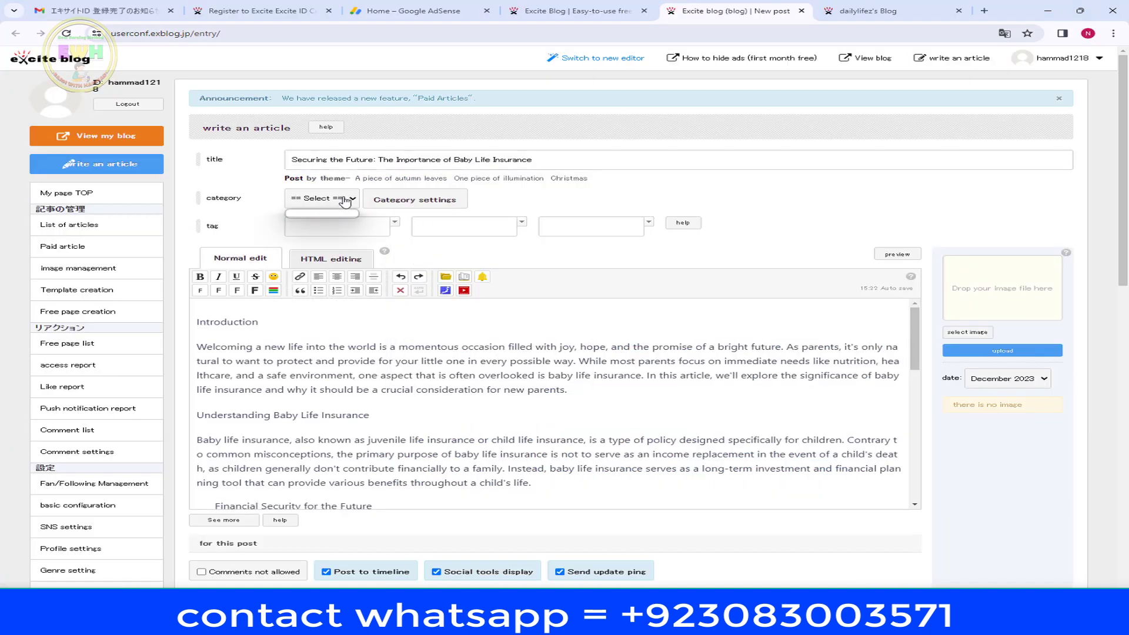
left_click(395, 200)
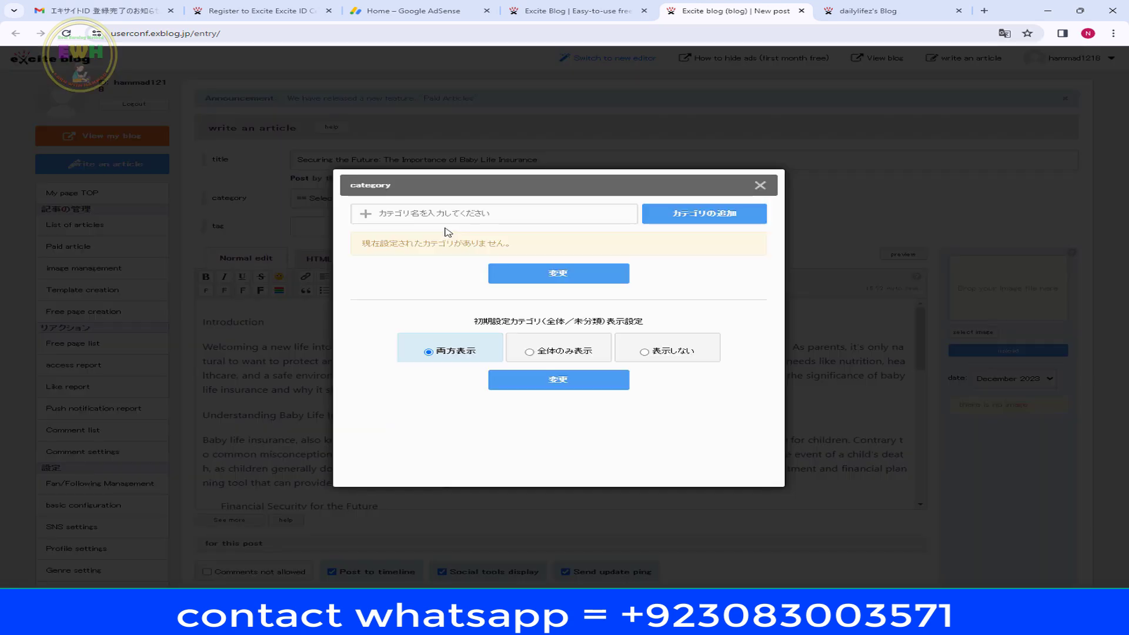
right_click(728, 274)
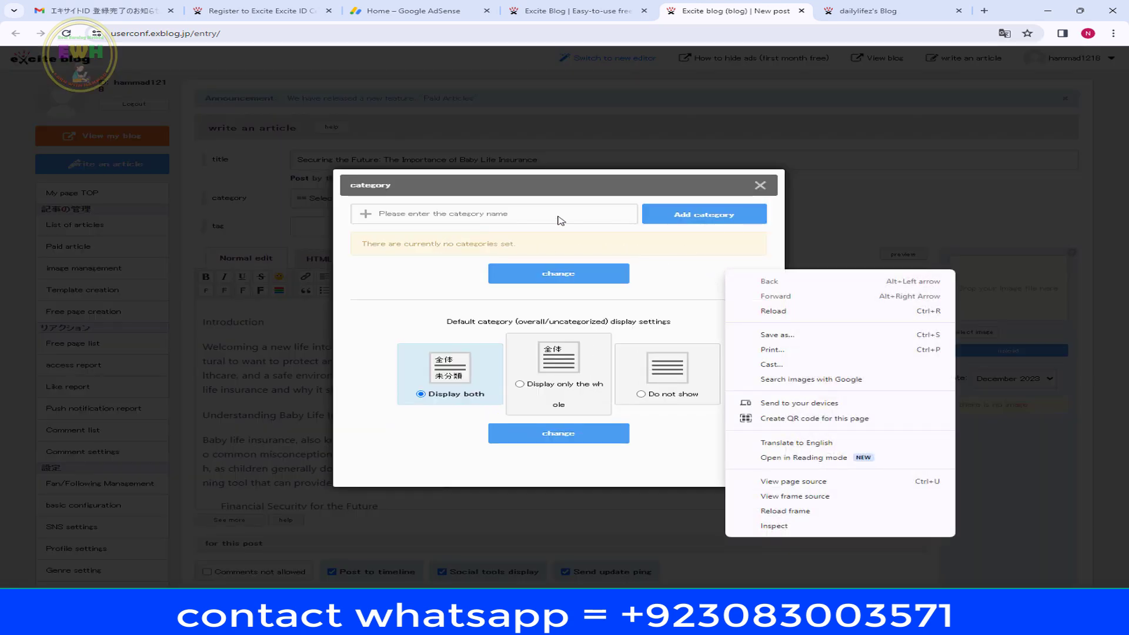
left_click(498, 213)
type("insurance")
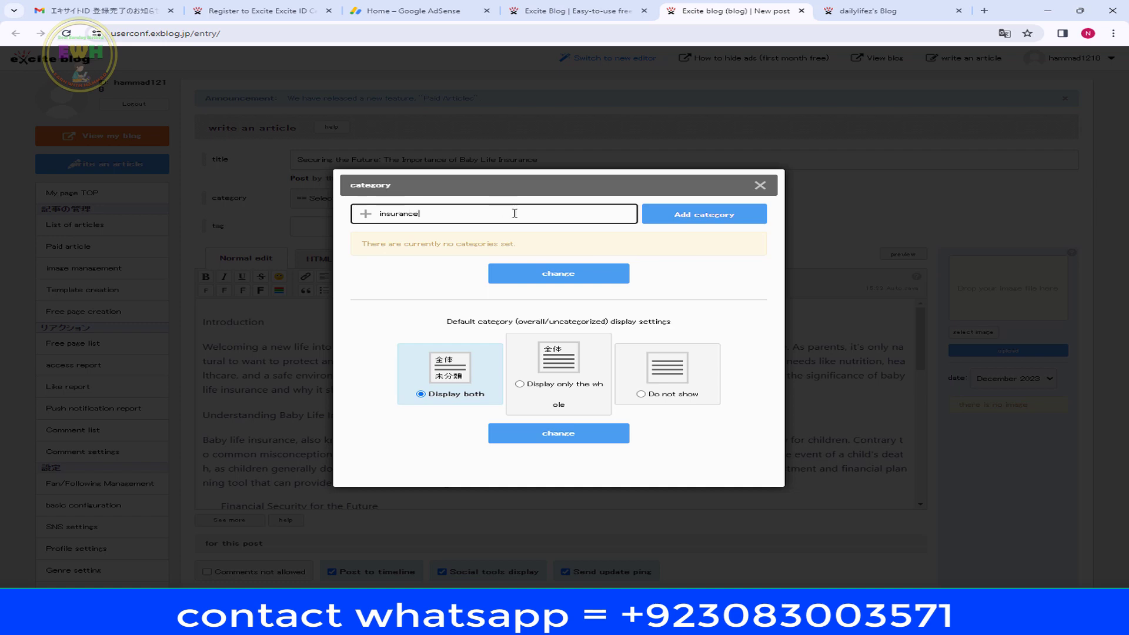
left_click(685, 219)
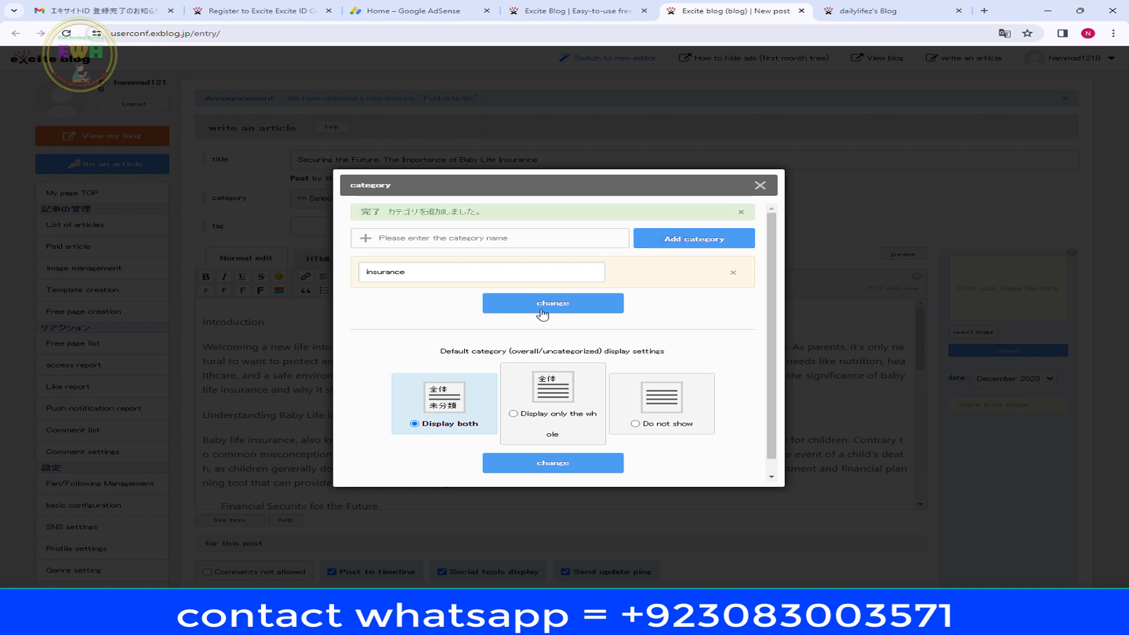
Apply the category settings and close the dialog to return to the post editor
scroll(549, 317, "down", 1)
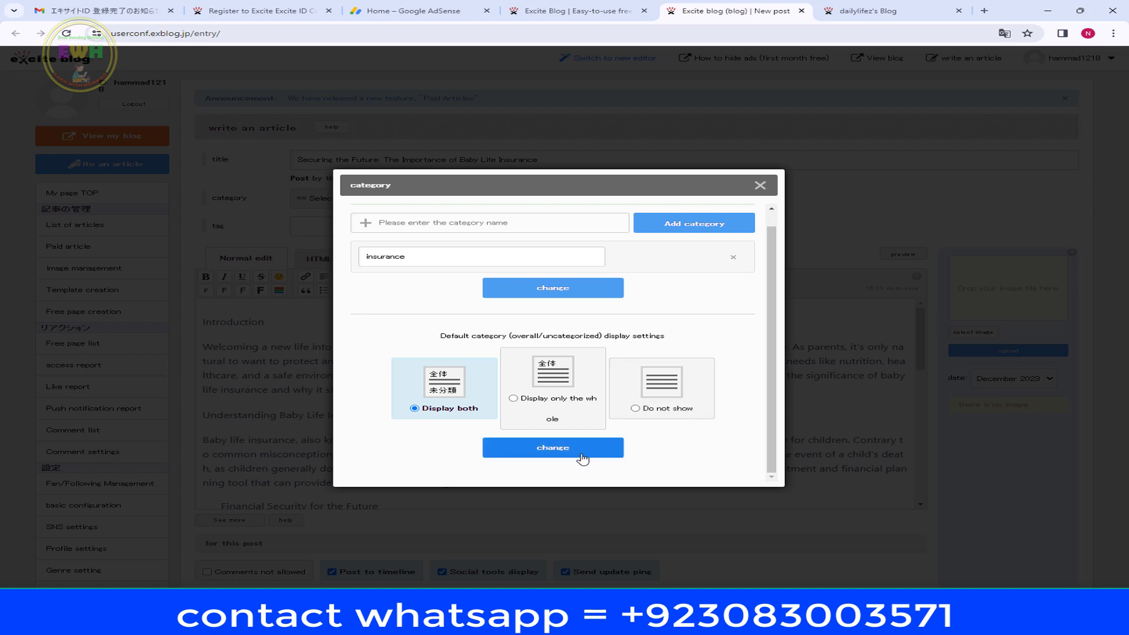
left_click(607, 458)
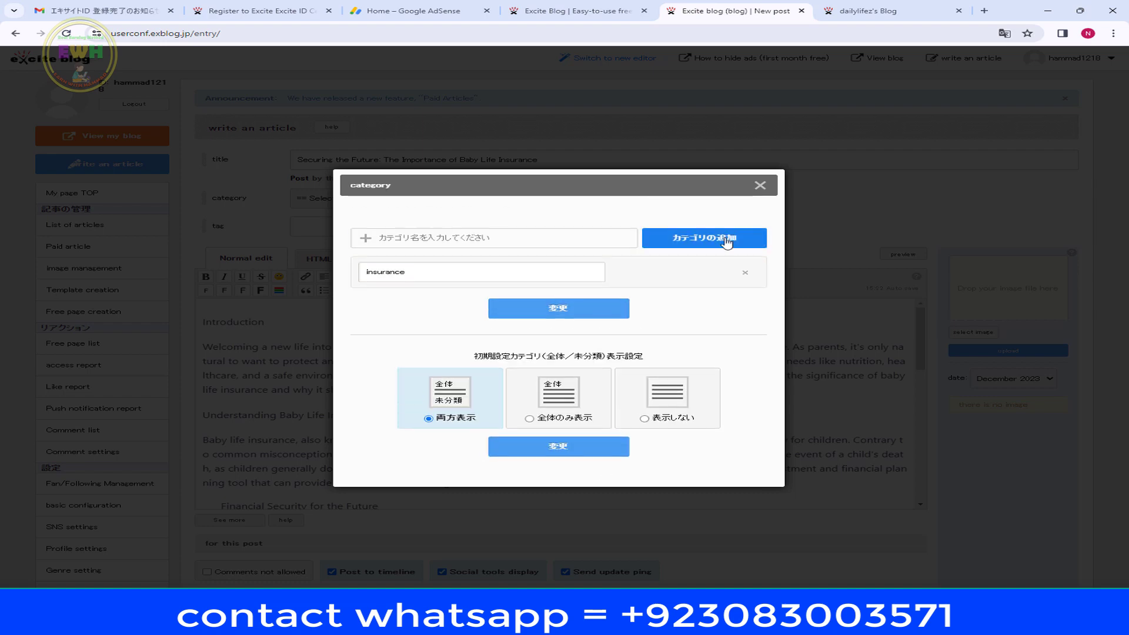
left_click(727, 241)
left_click(760, 185)
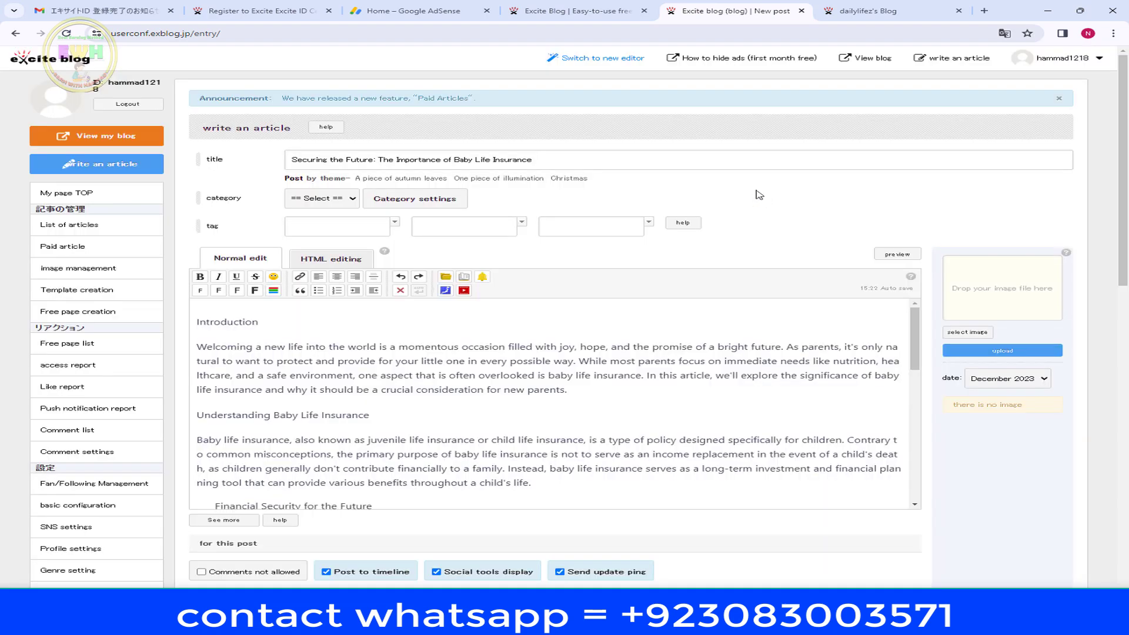
Set the post category to insurance and add the tag 'babyinsurance'
left_click(321, 198)
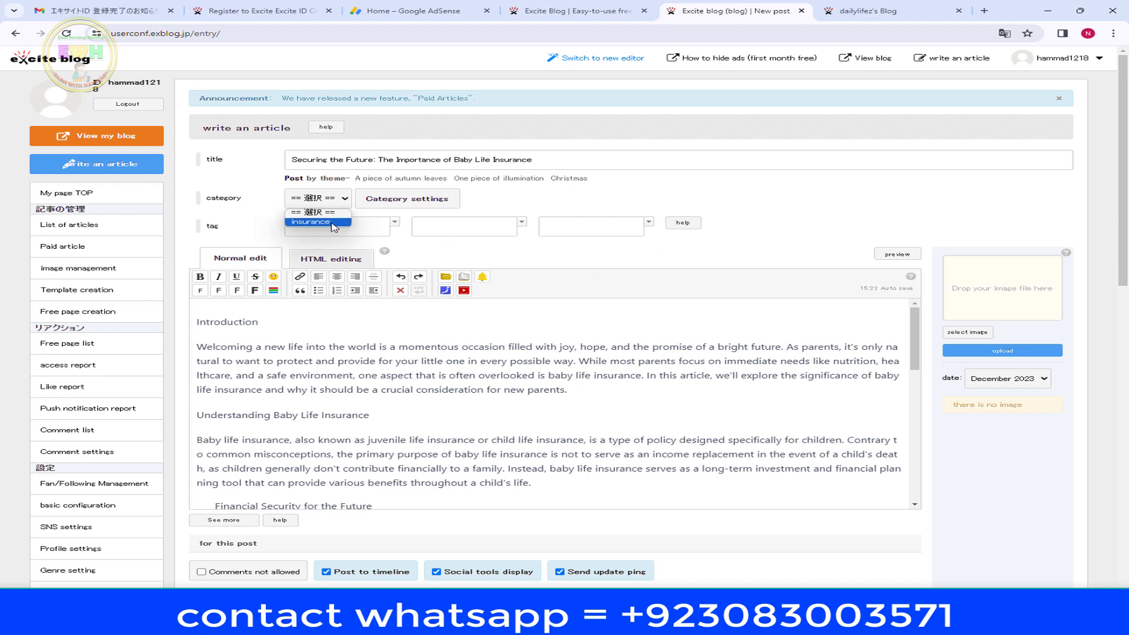
left_click(332, 222)
left_click(319, 219)
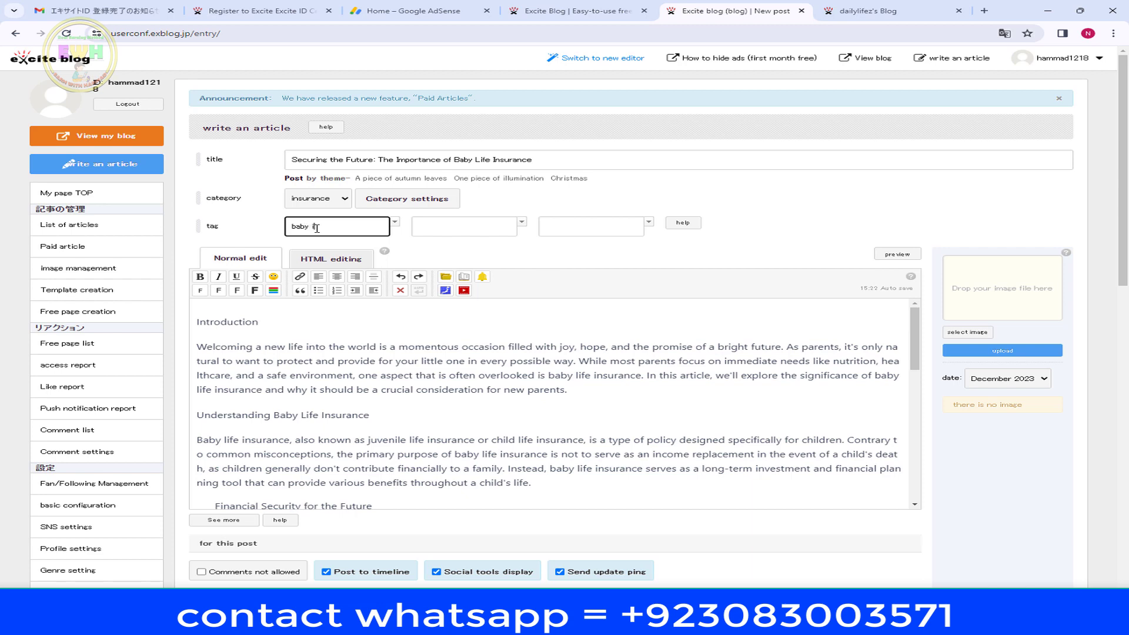
type("baby insurance")
key("Return")
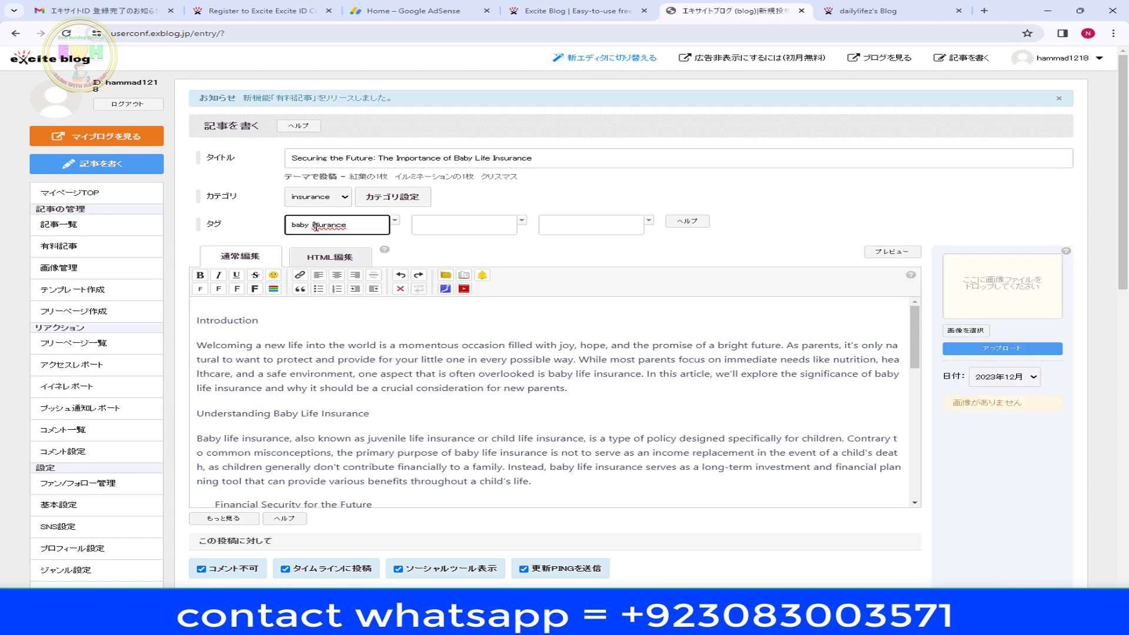
key("BackSpace")
type("s")
Translate the editor page into English and return to the tag field
right_click(940, 215)
left_click(841, 391)
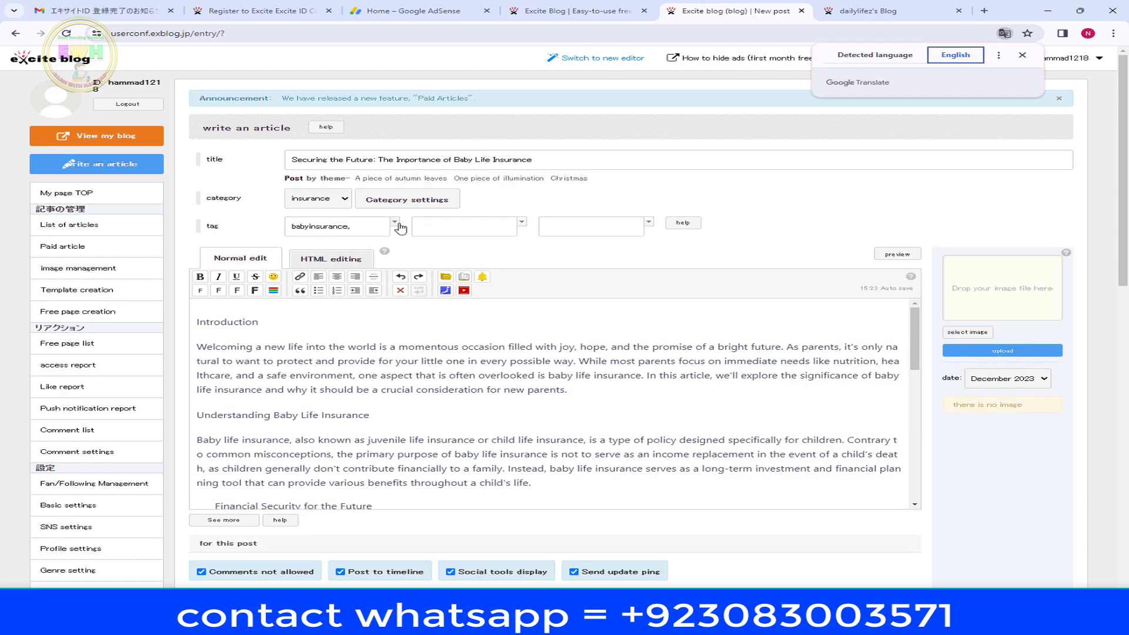
left_click(364, 228)
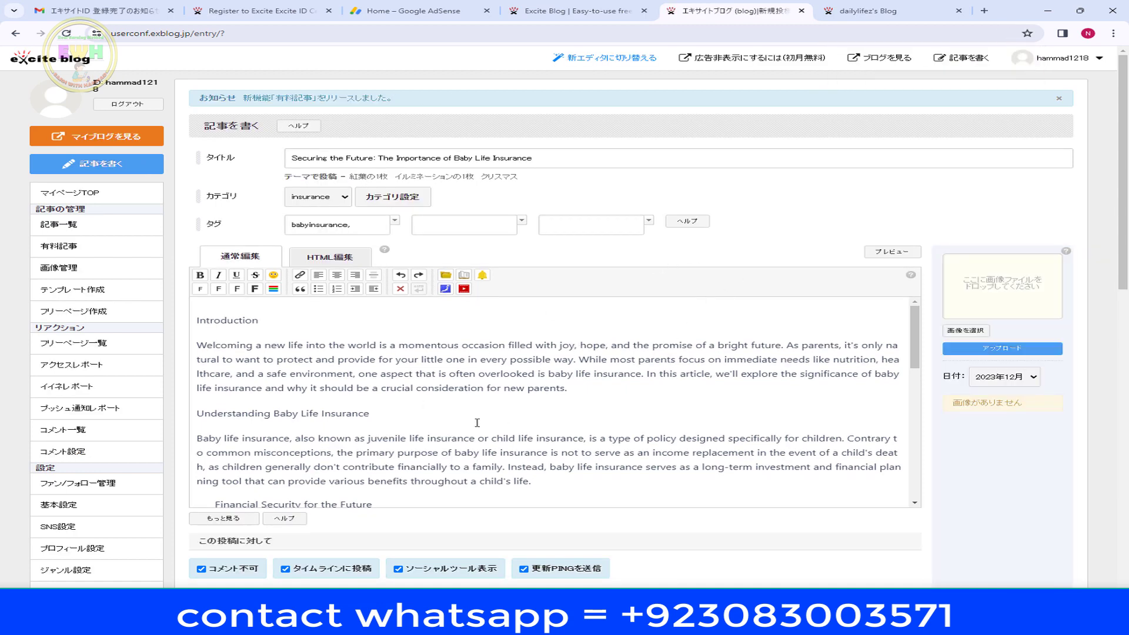
Translate the page to English and make the Conclusion heading bold
scroll(475, 417, "down", 5)
scroll(475, 416, "down", 3)
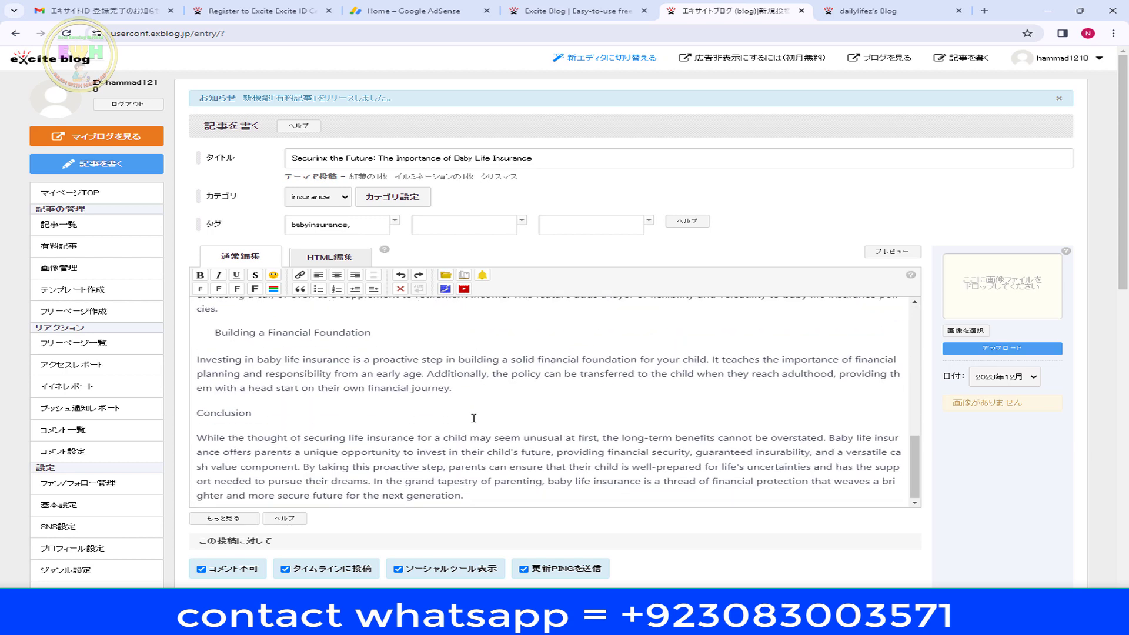
double_click(309, 415)
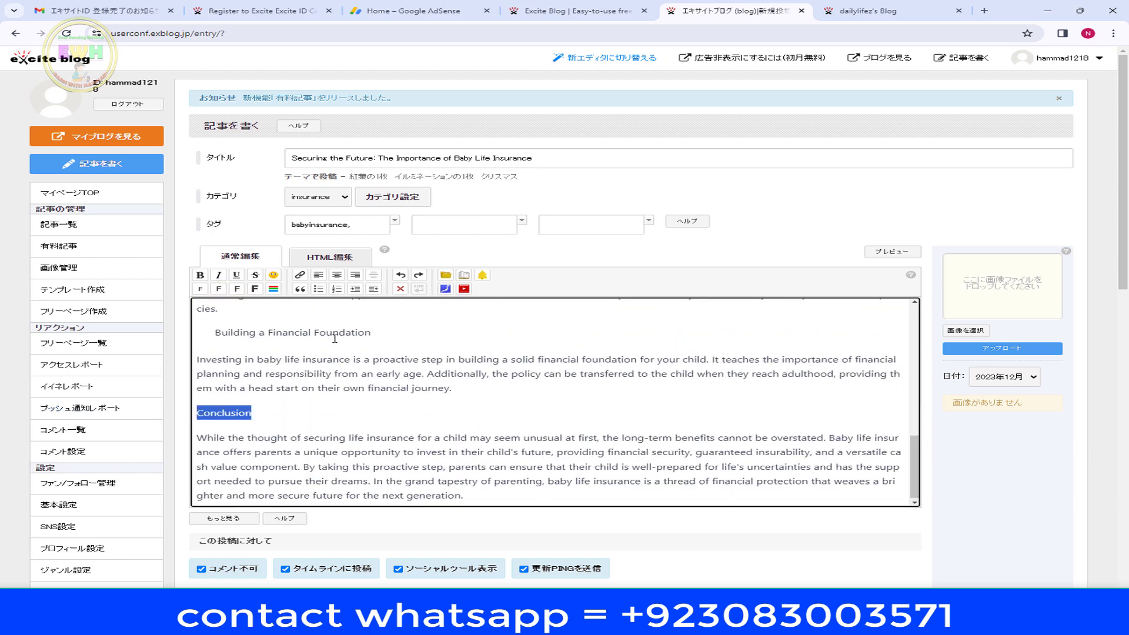
right_click(734, 158)
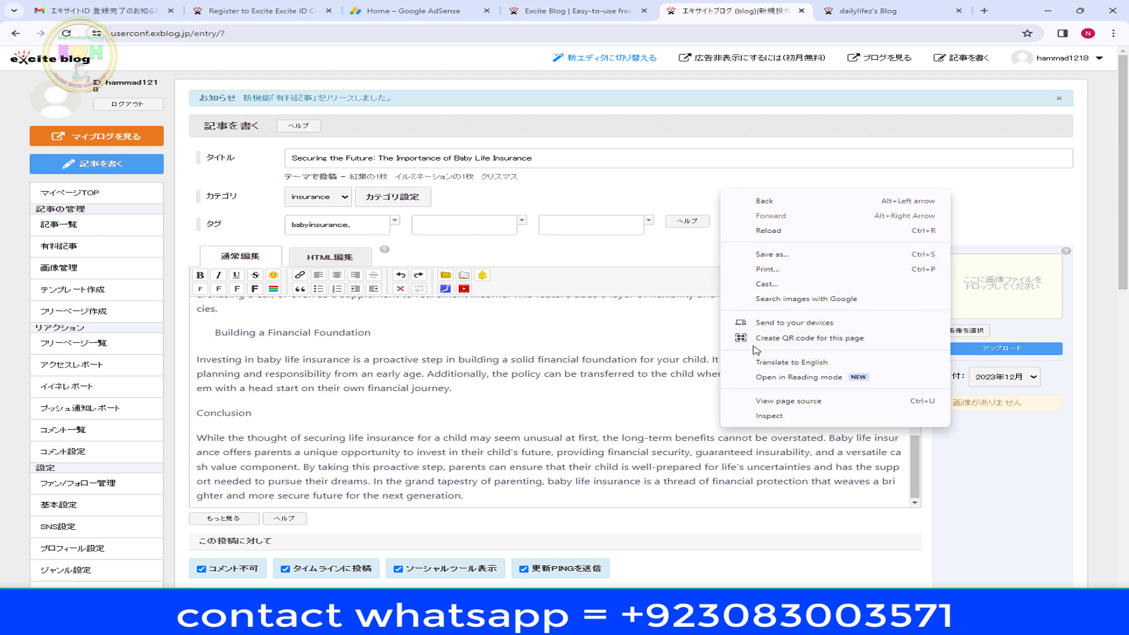
left_click(788, 363)
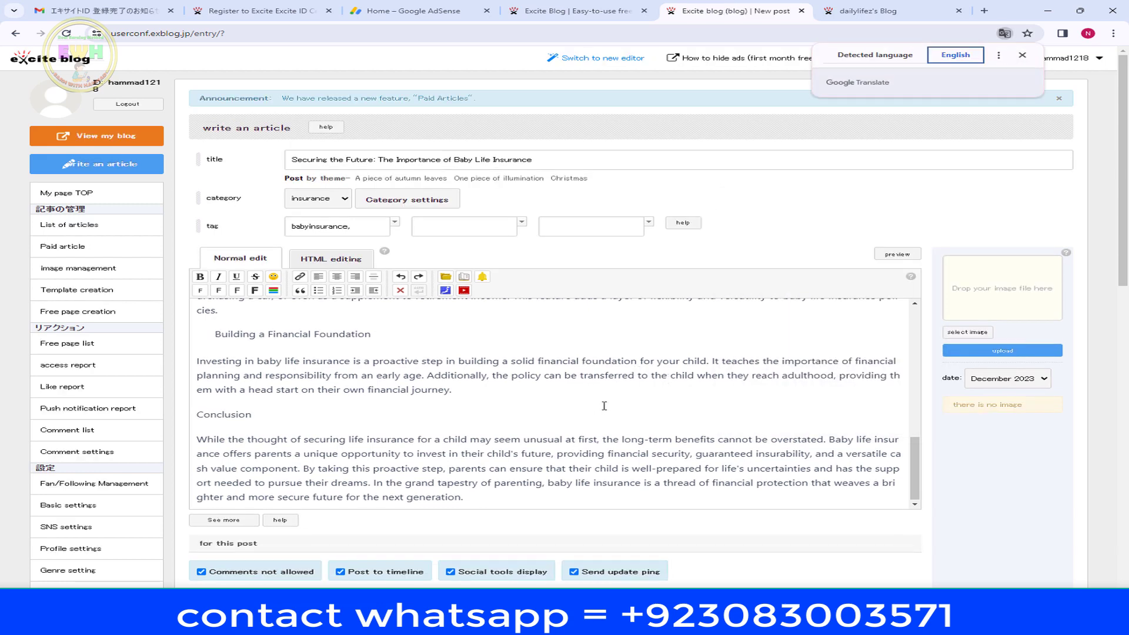
left_click_drag(297, 419, 189, 419)
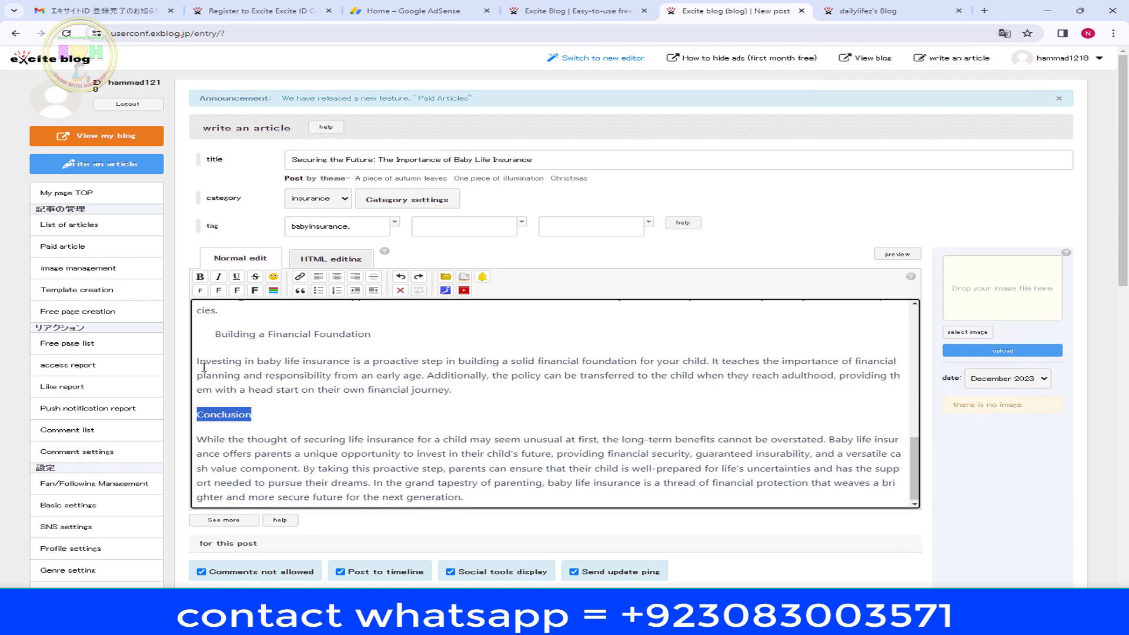
left_click(255, 290)
Make the 'Building a Financial Foundation' heading bold
scroll(347, 314, "up", 1)
scroll(360, 409, "down", 1)
scroll(355, 317, "up", 1)
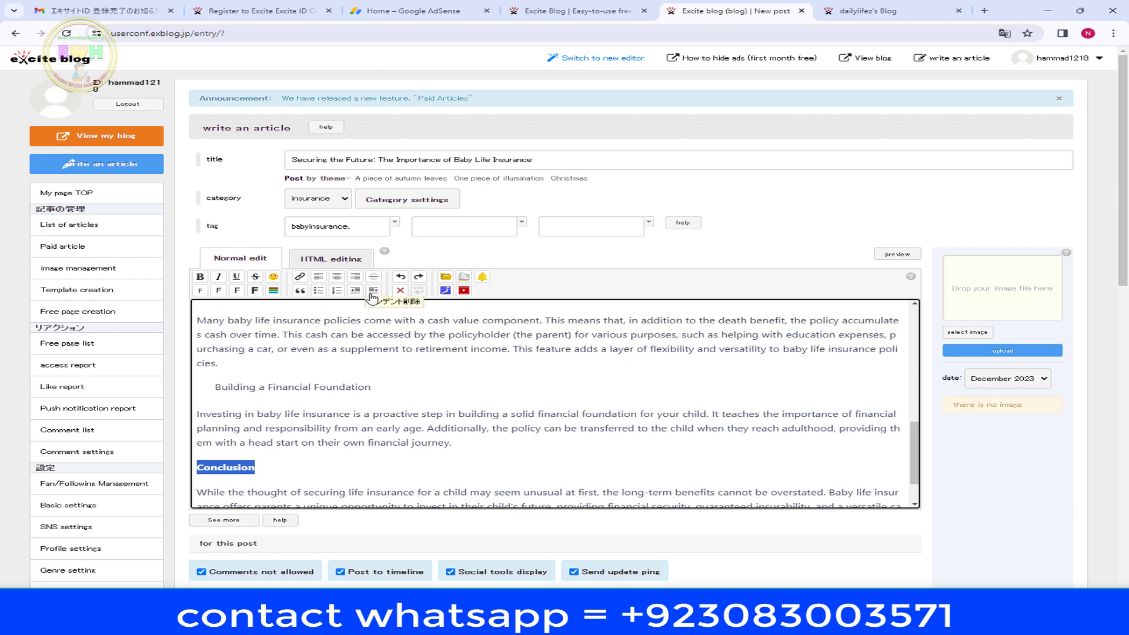
left_click_drag(373, 380, 215, 378)
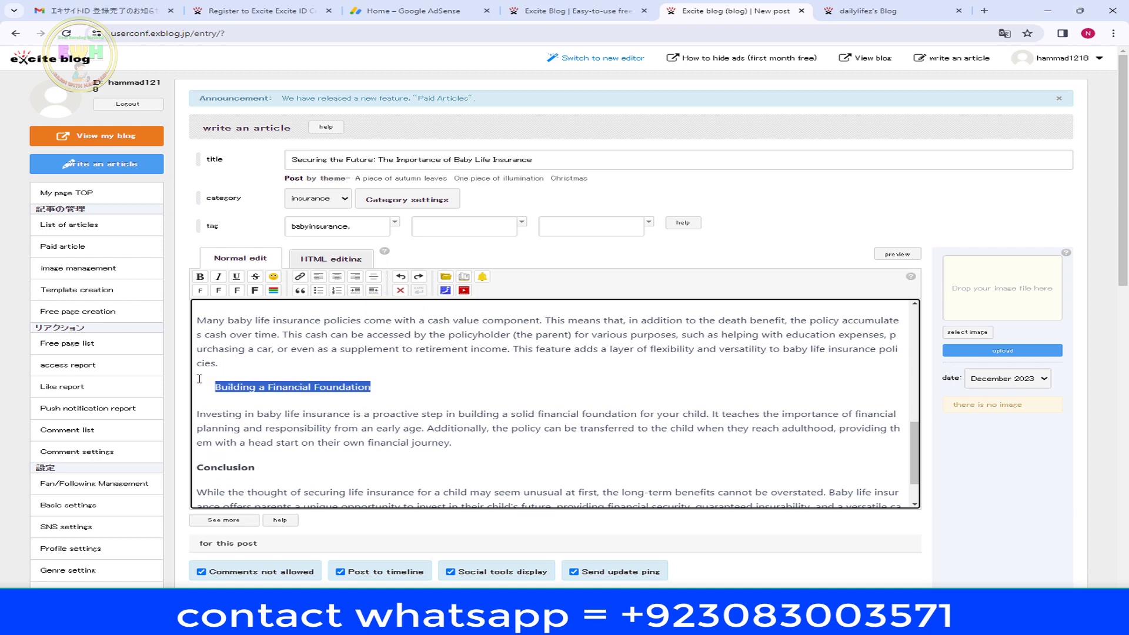
left_click(230, 310)
scroll(230, 310, "up", 8)
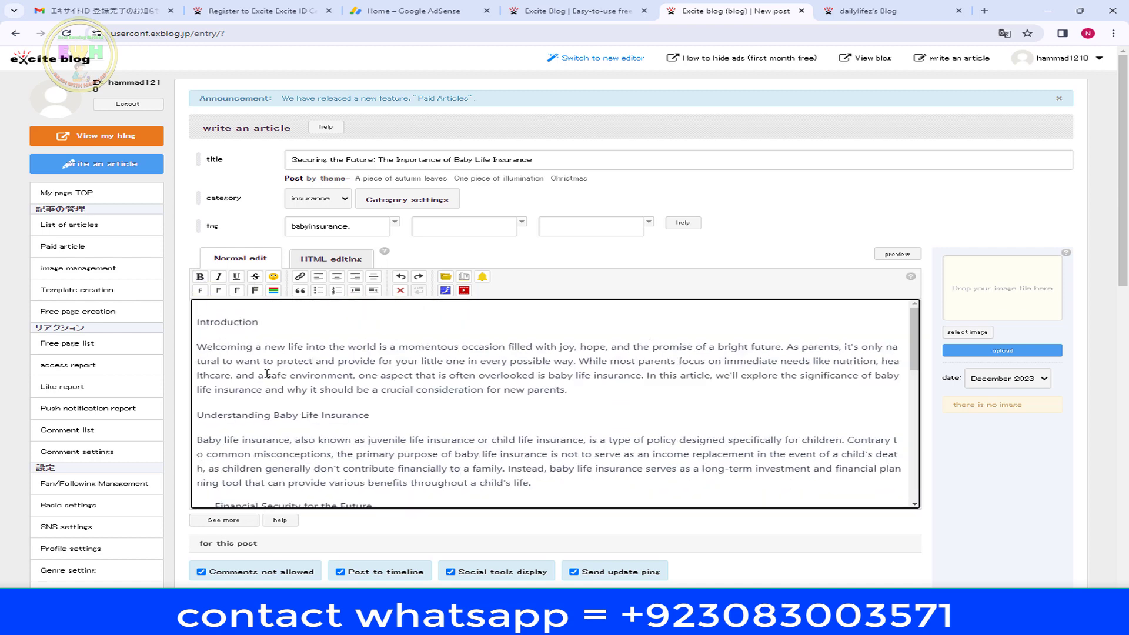
scroll(299, 386, "down", 1)
scroll(299, 386, "down", 10)
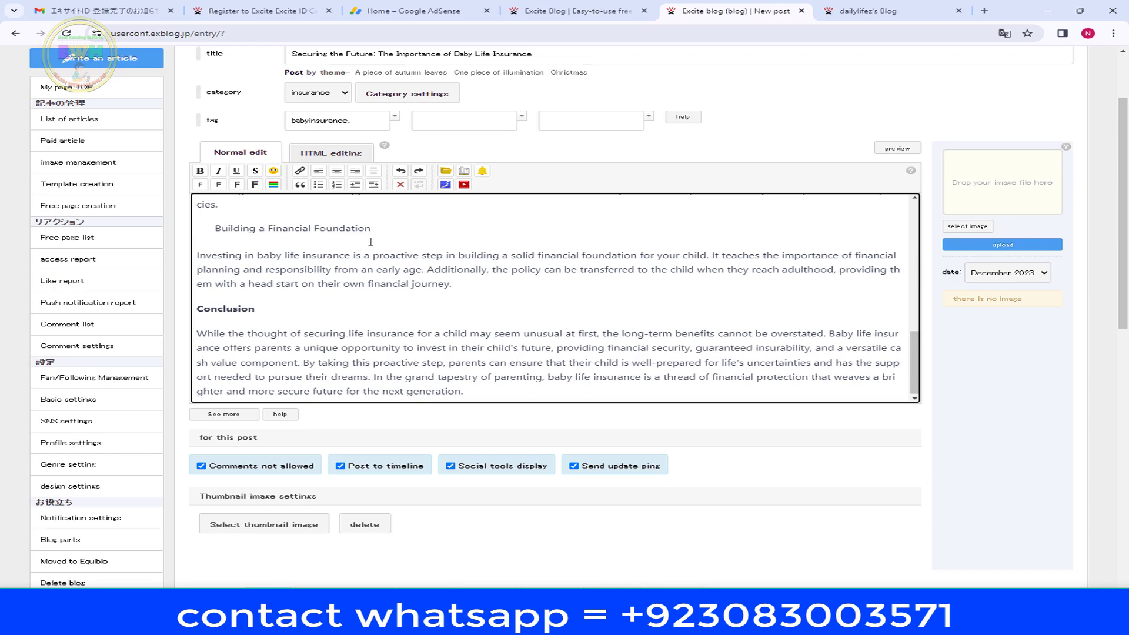
left_click_drag(371, 229, 215, 229)
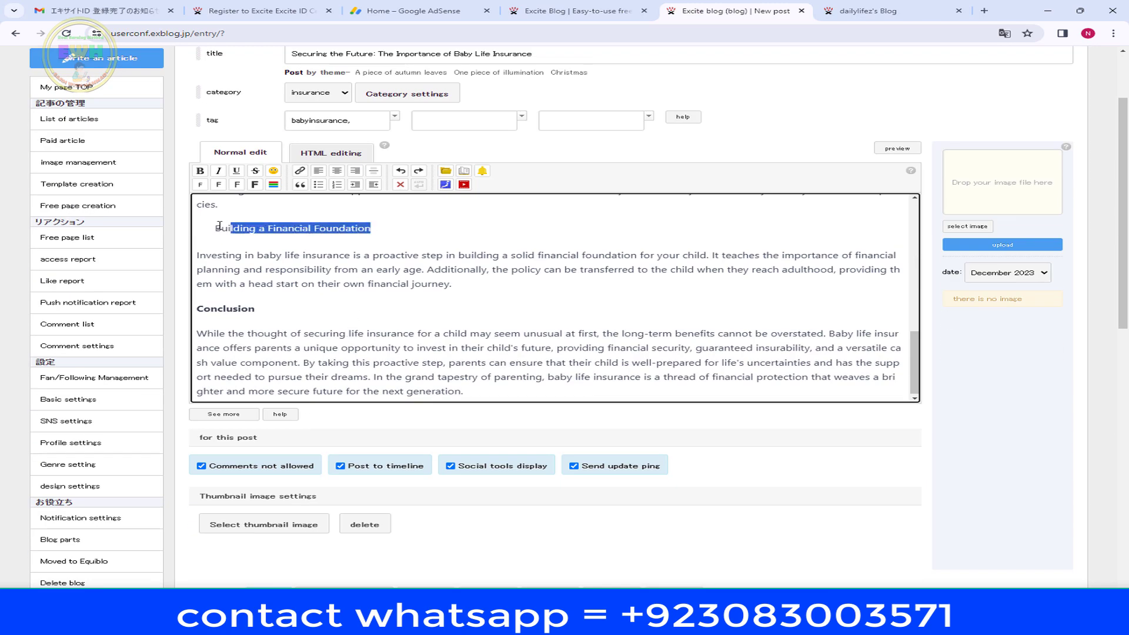
left_click(200, 170)
Bold the Cash Value Accumulation, Guaranteed Insurability and Financial Security for the Future headings
scroll(351, 257, "up", 3)
left_click_drag(363, 294, 183, 301)
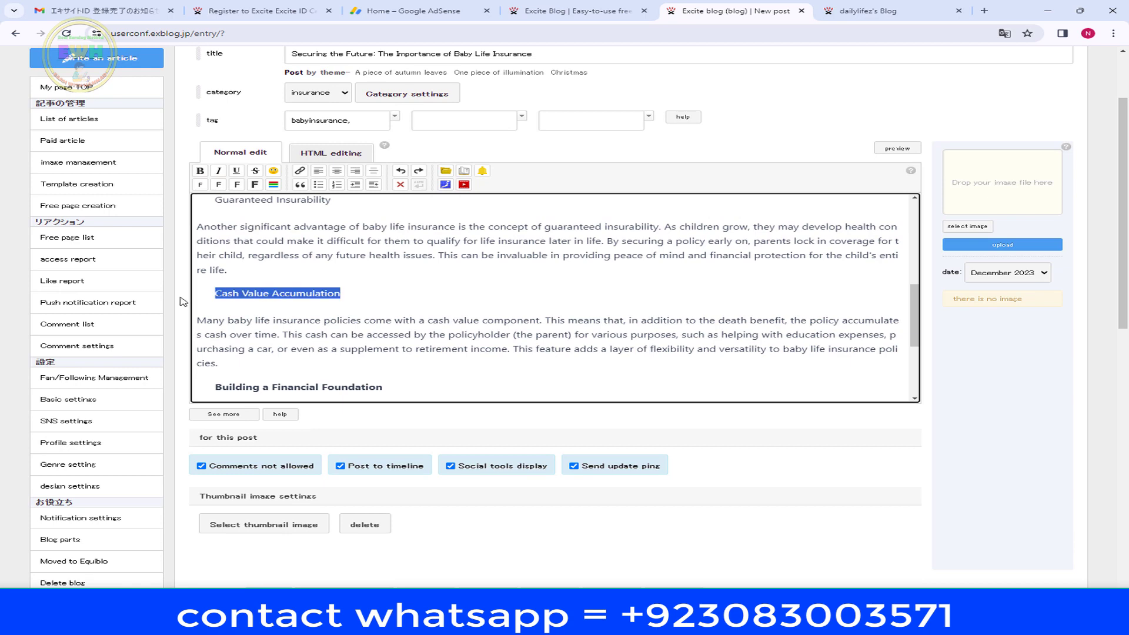
left_click(200, 171)
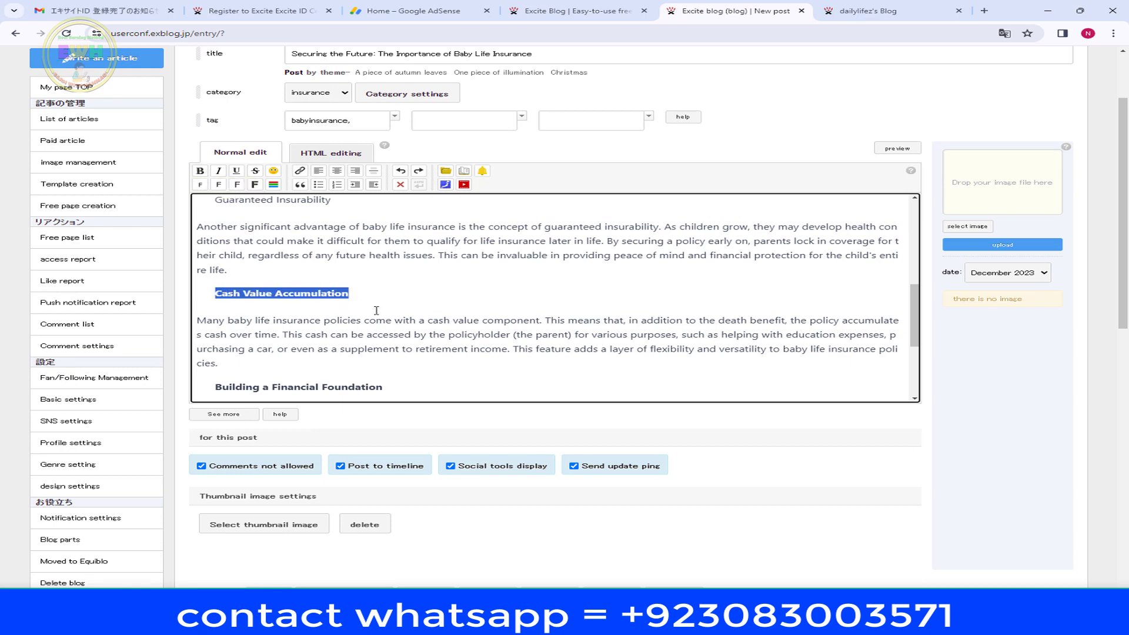
scroll(382, 315, "up", 5)
left_click_drag(355, 358, 207, 356)
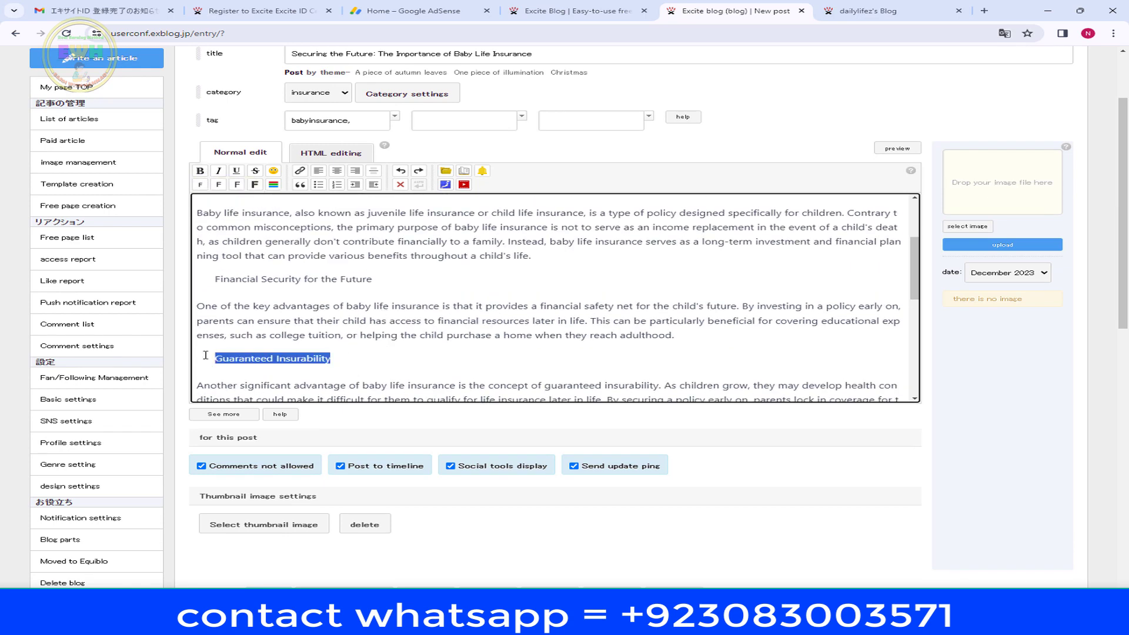
left_click(199, 170)
left_click_drag(384, 275, 198, 276)
left_click(200, 170)
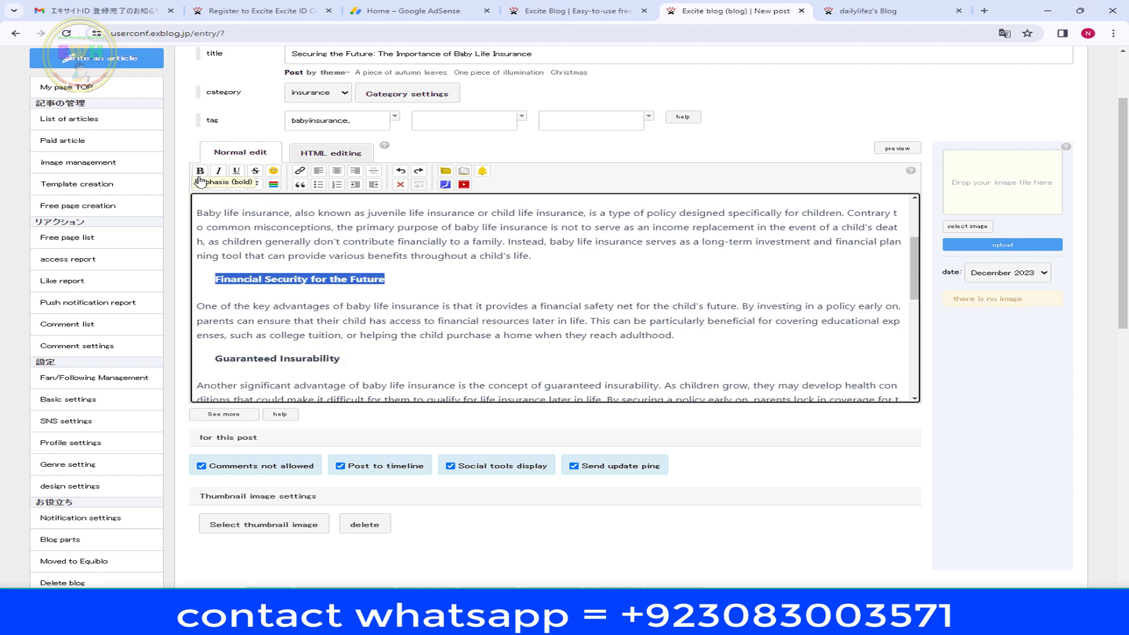
Bold the Understanding Baby Life Insurance and Introduction headings
left_click(403, 338)
scroll(402, 332, "up", 3)
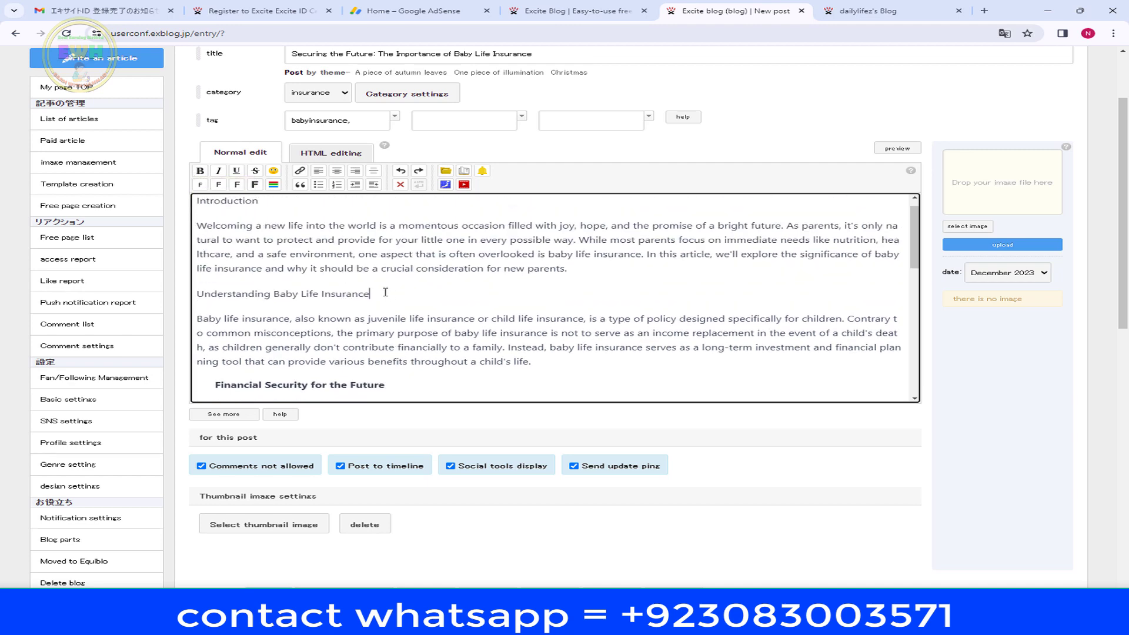
left_click_drag(385, 292, 197, 293)
left_click(200, 171)
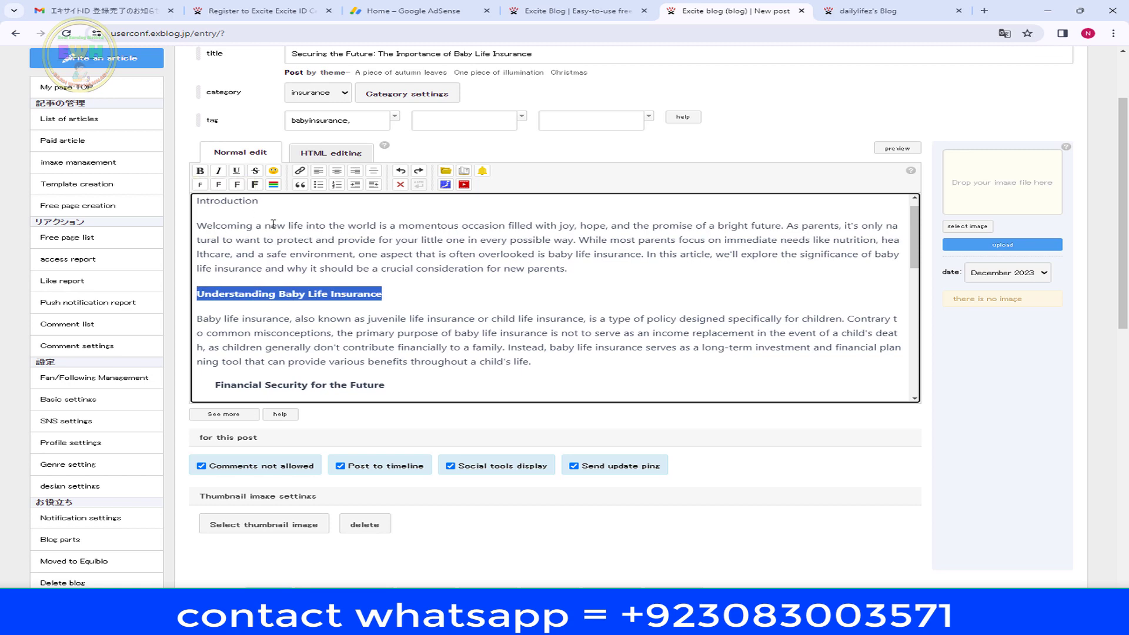
scroll(274, 224, "up", 2)
left_click_drag(266, 216, 183, 215)
left_click(200, 170)
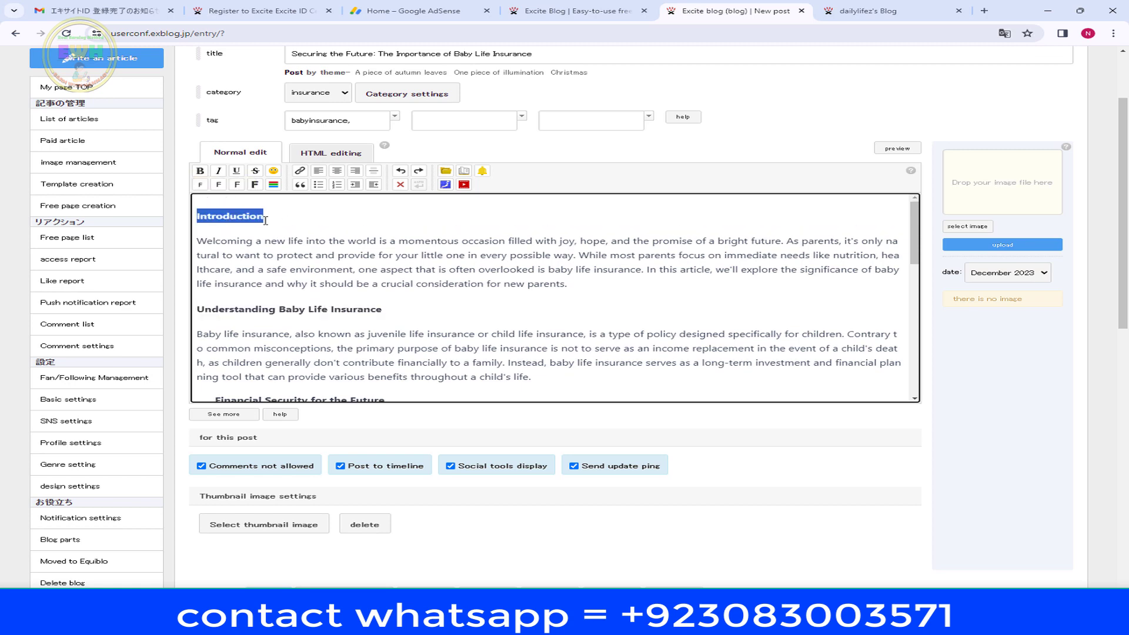
Open a new blank browser tab
left_click(372, 298)
scroll(432, 276, "down", 10)
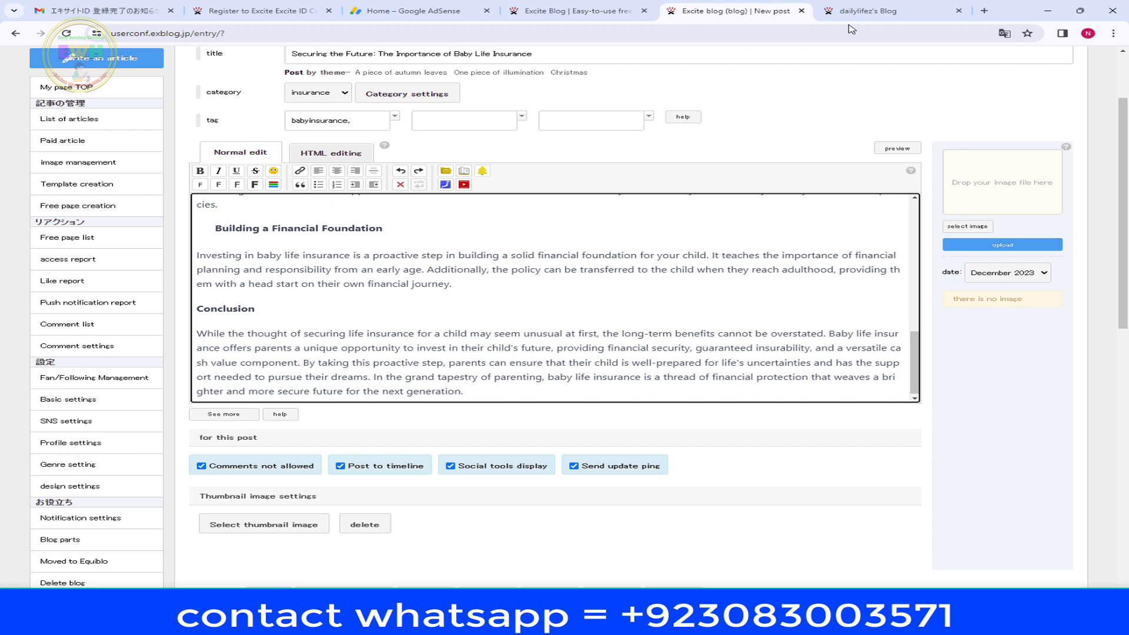
left_click(984, 8)
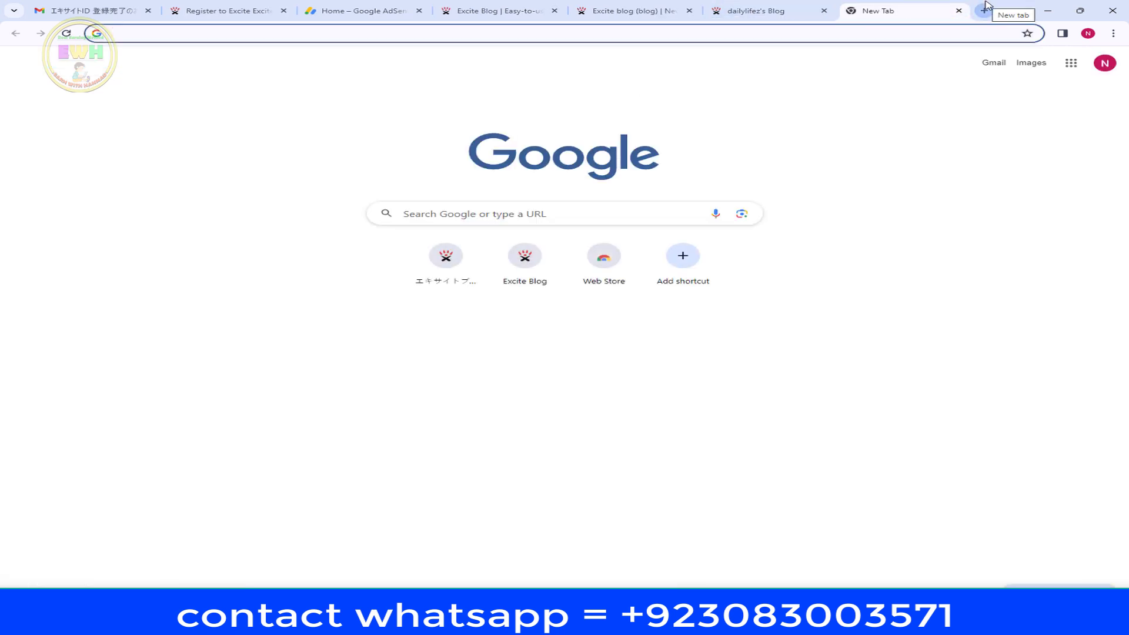
Go to Pexels and search for 'baby insurance' photos
type("pexel")
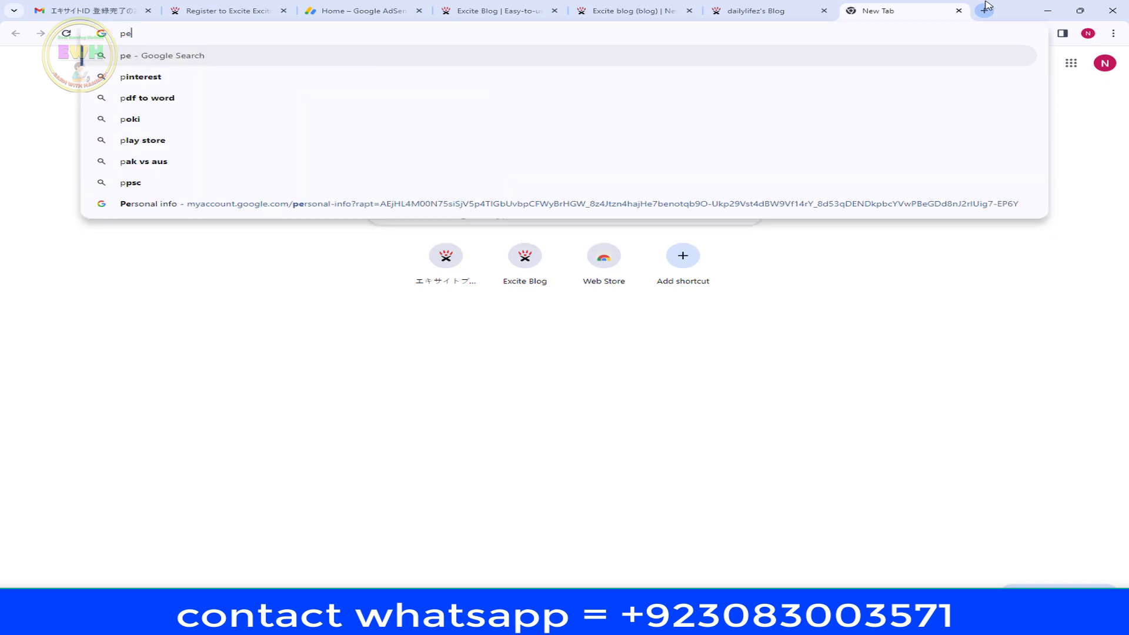
type("s")
key("Return")
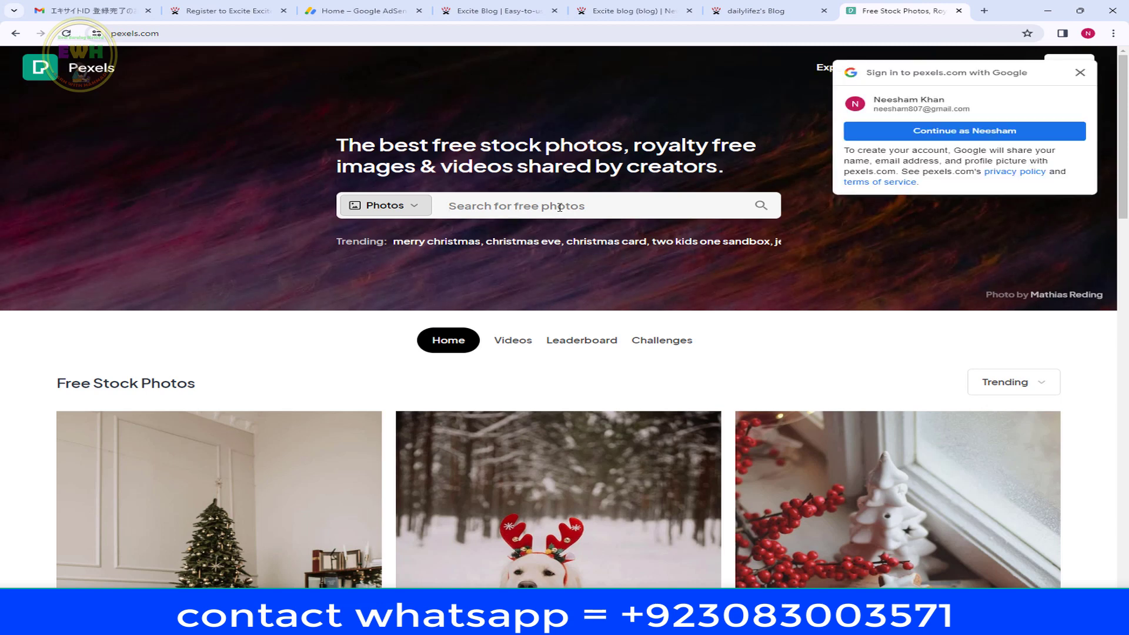
left_click(511, 198)
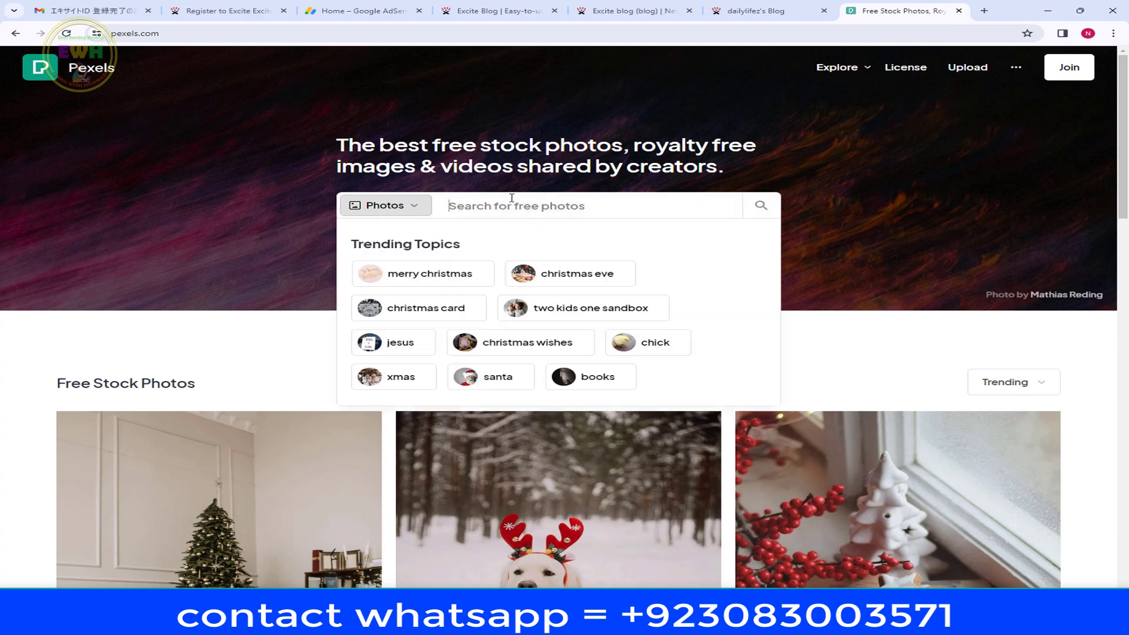
type("baby")
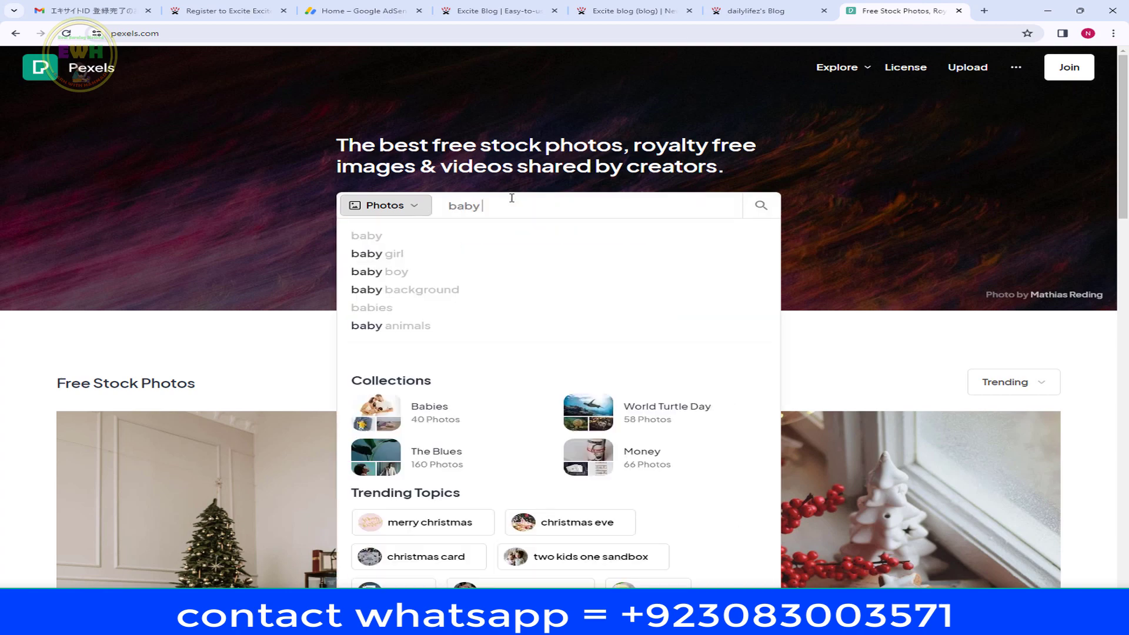
type(" insu")
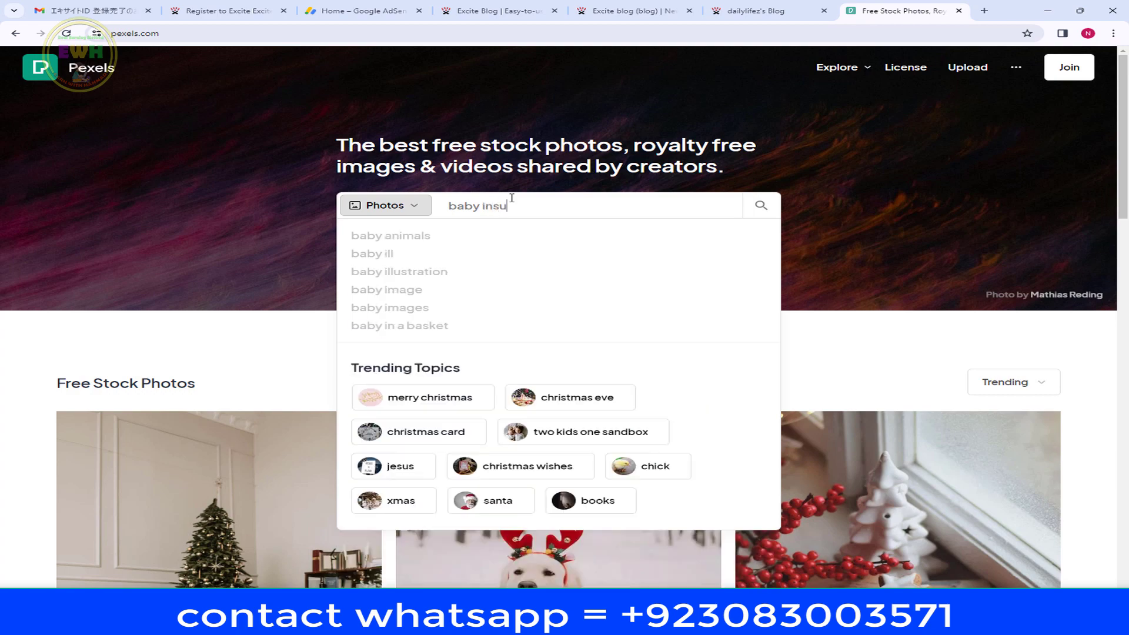
type("ra")
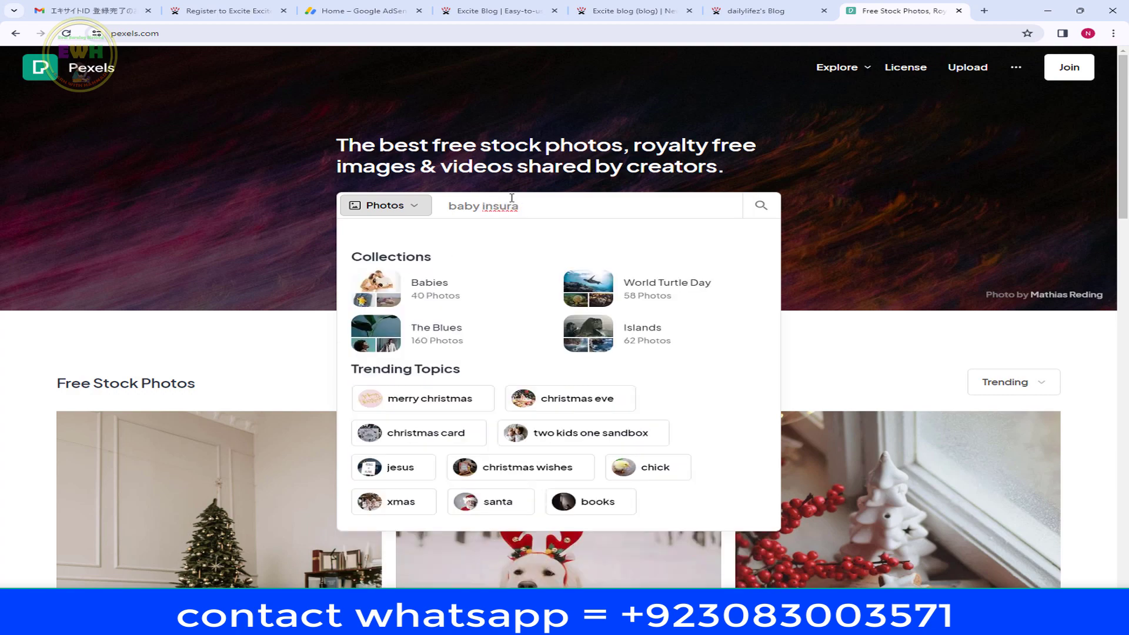
type("nce")
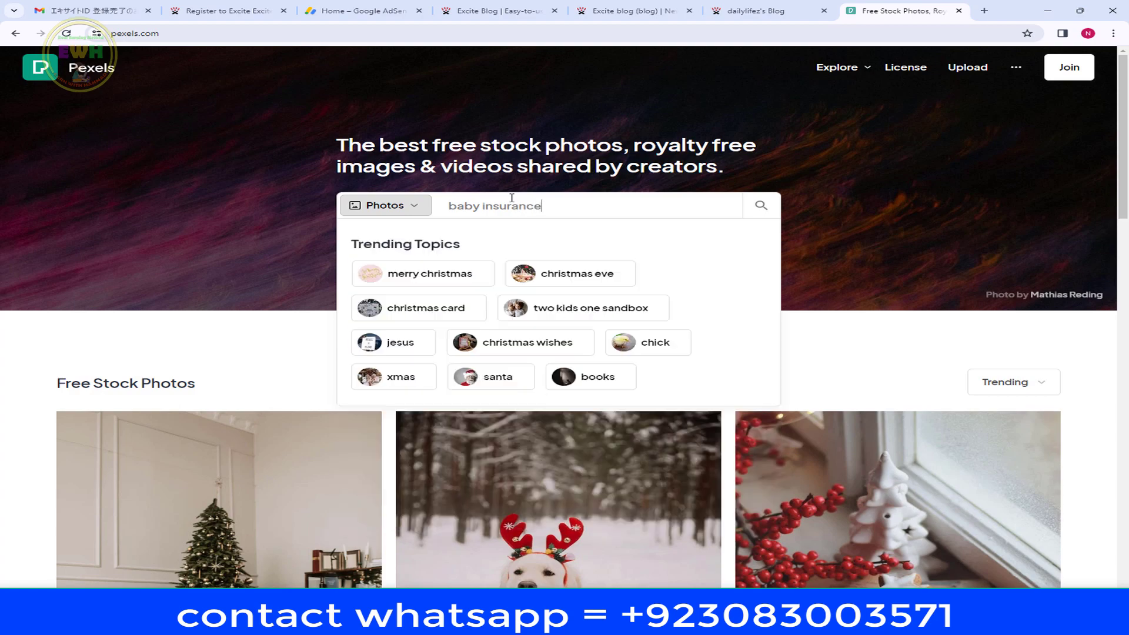
key("Return")
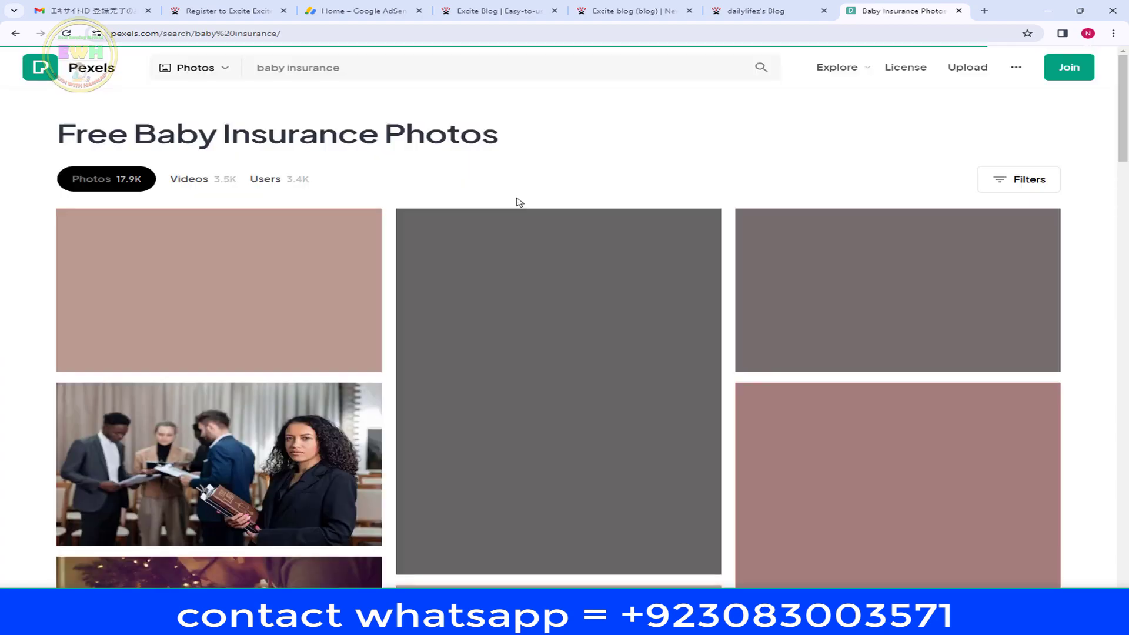
Browse the baby insurance results, then select 'insurance' in the search query
scroll(519, 264, "down", 8)
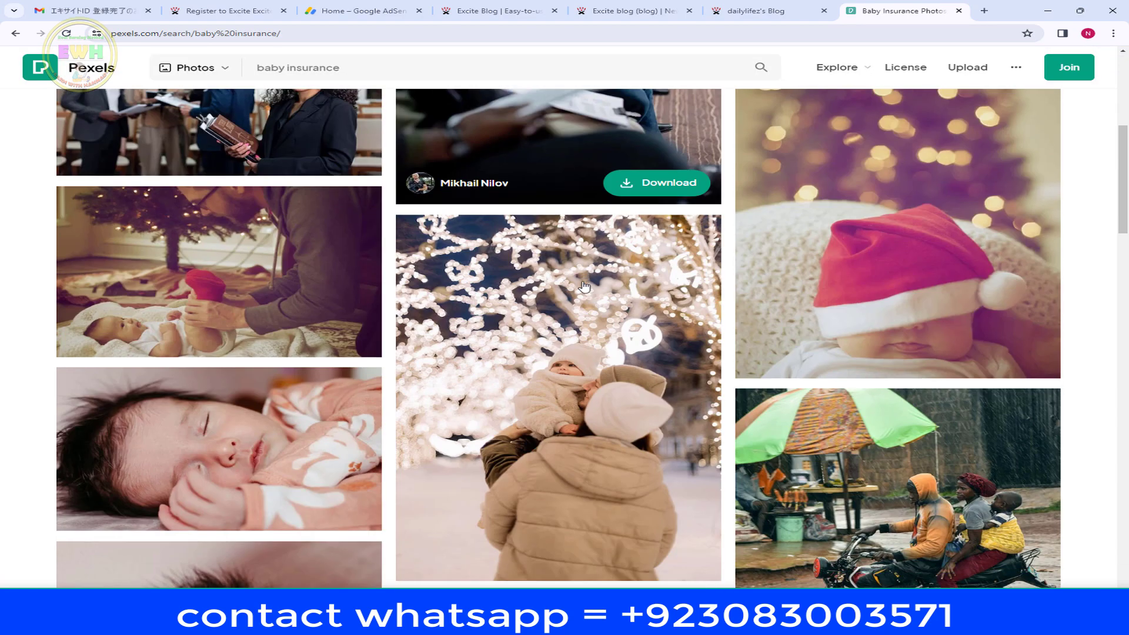
scroll(485, 434, "down", 15)
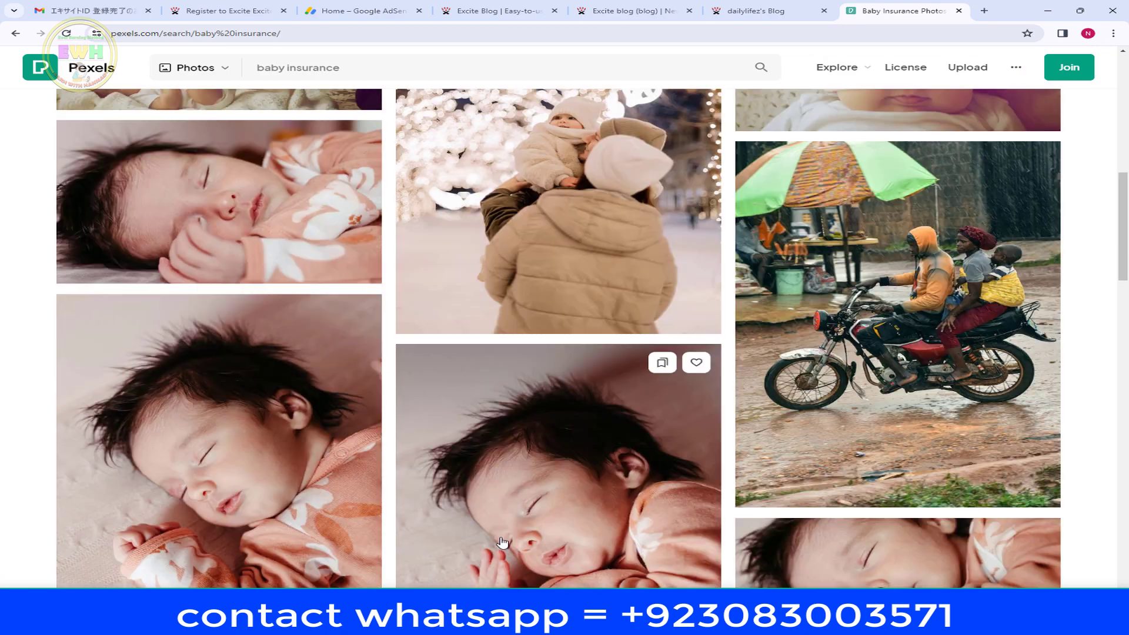
scroll(550, 564, "down", 5)
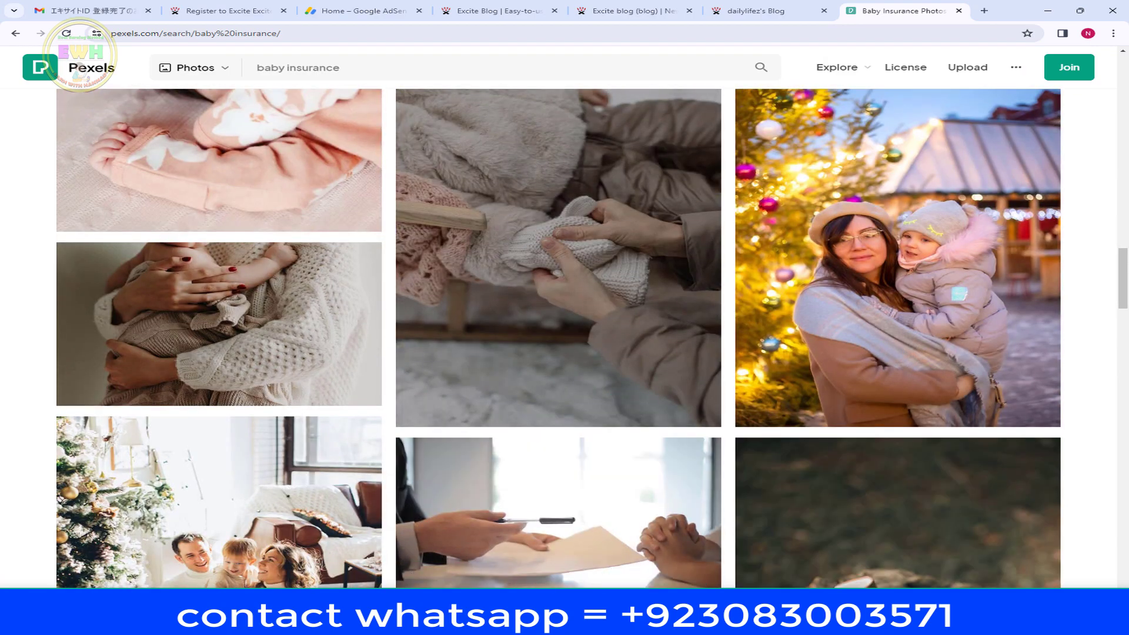
scroll(564, 529, "down", 10)
scroll(575, 492, "down", 12)
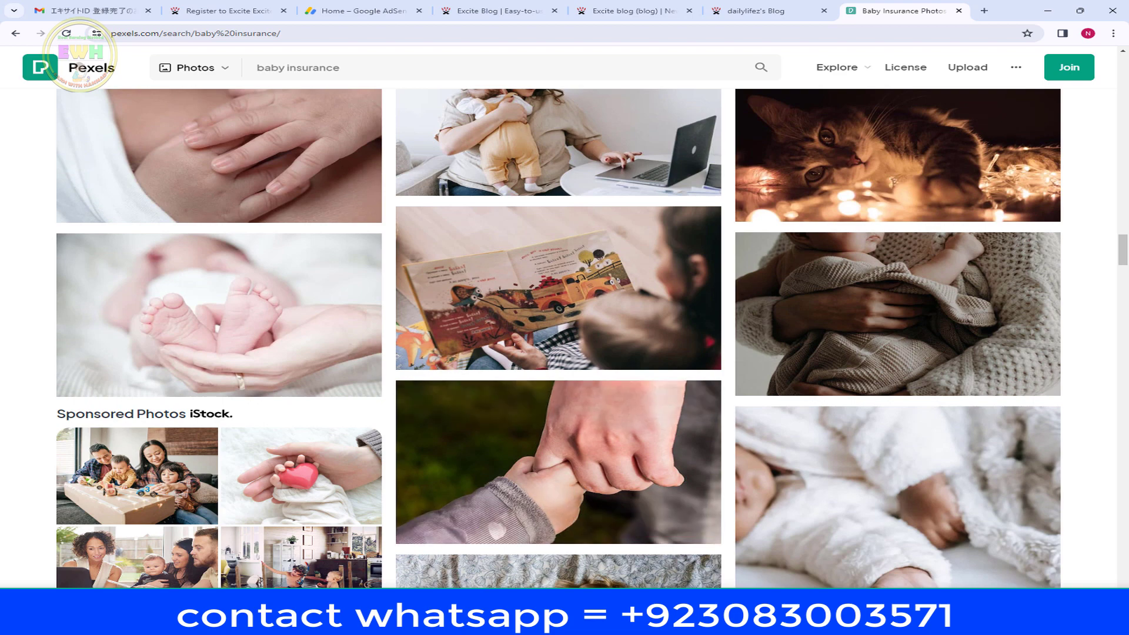
scroll(549, 544, "down", 4)
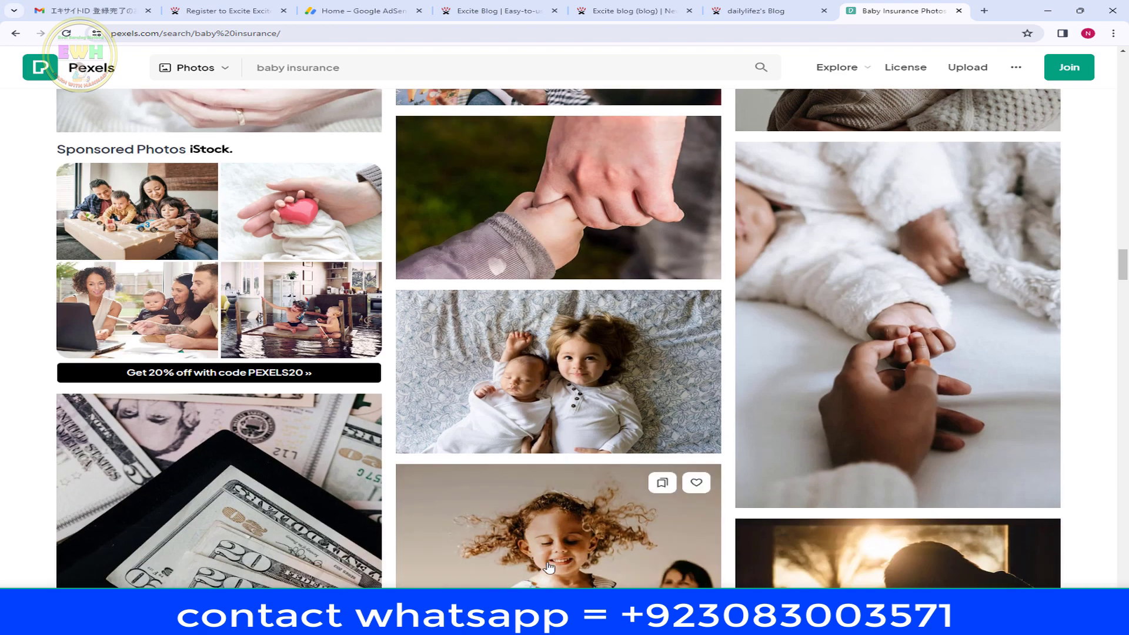
scroll(548, 564, "up", 7)
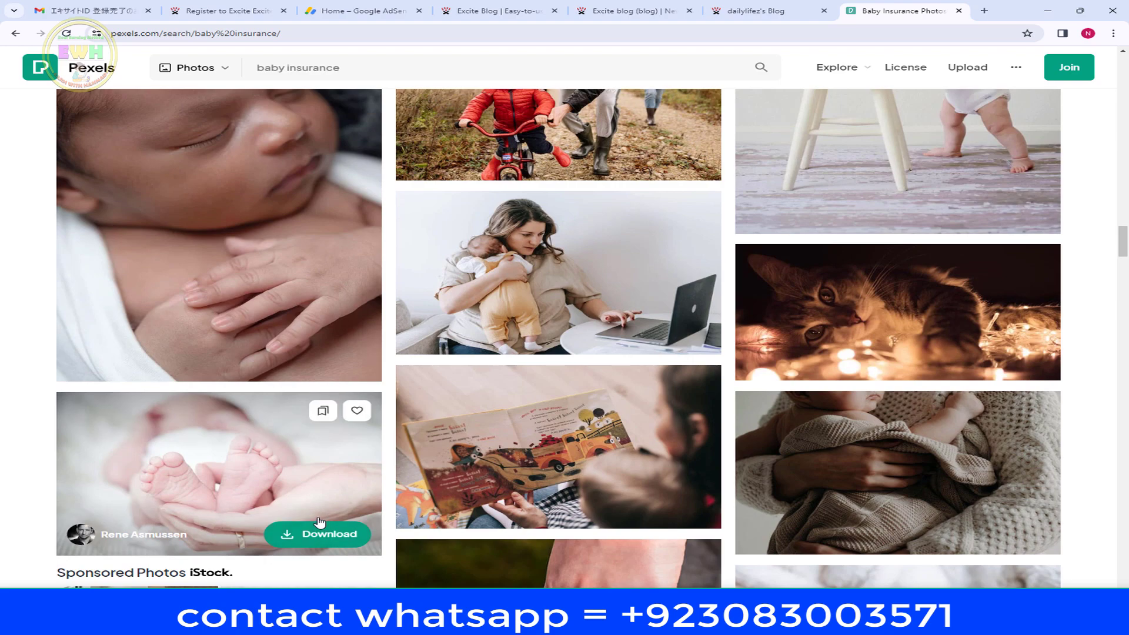
scroll(433, 516, "down", 15)
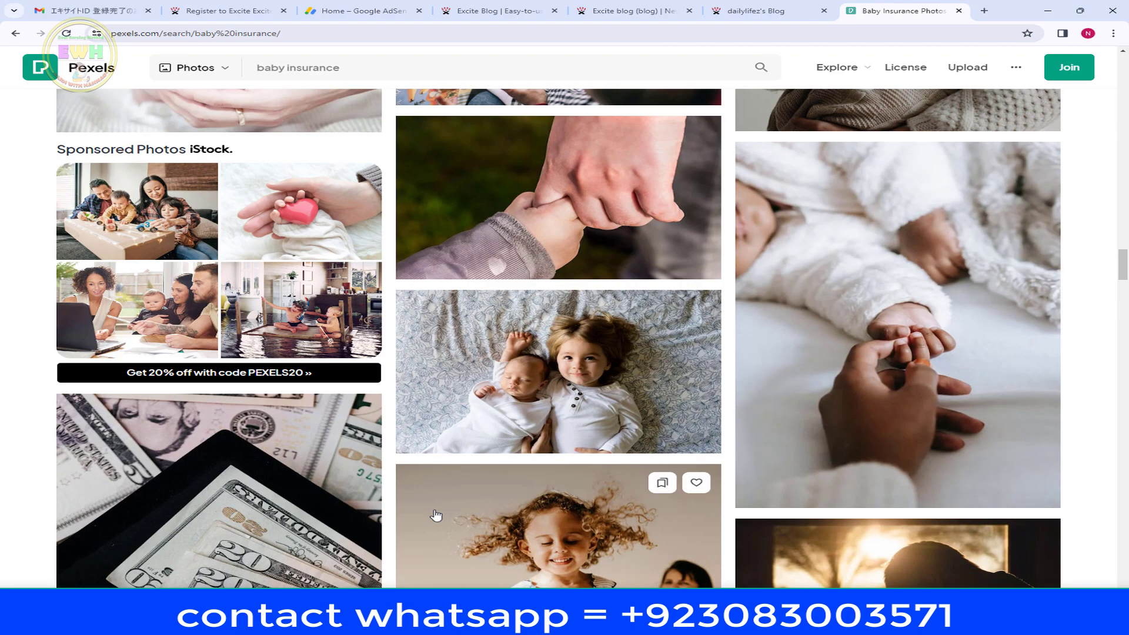
scroll(459, 158, "down", 6)
scroll(382, 316, "up", 6)
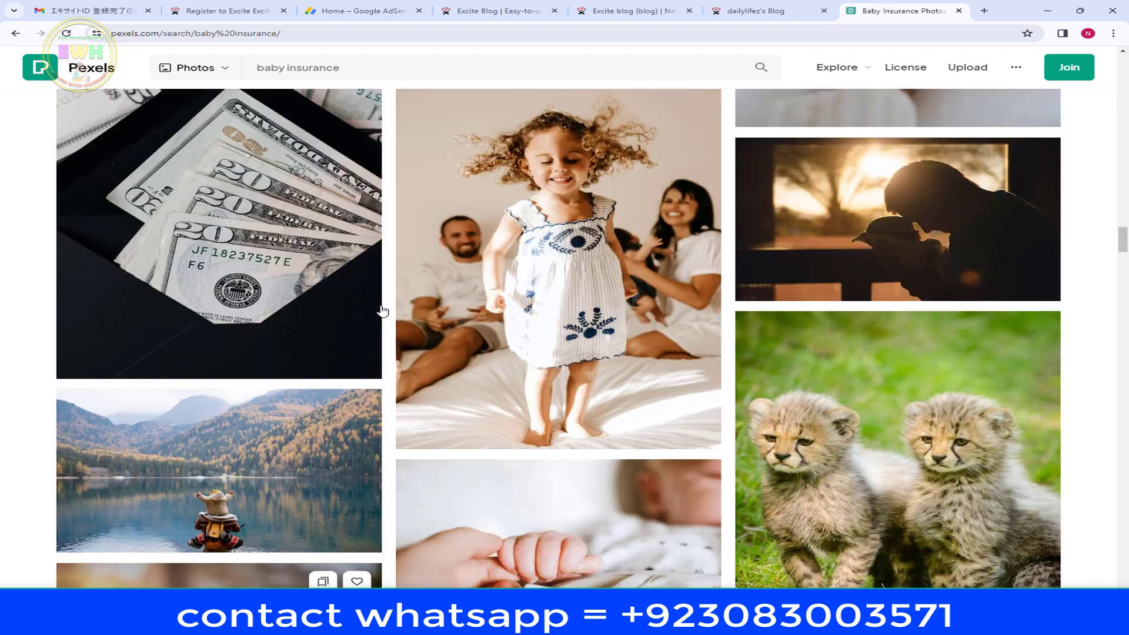
scroll(388, 312, "down", 15)
scroll(394, 310, "up", 6)
scroll(400, 315, "up", 10)
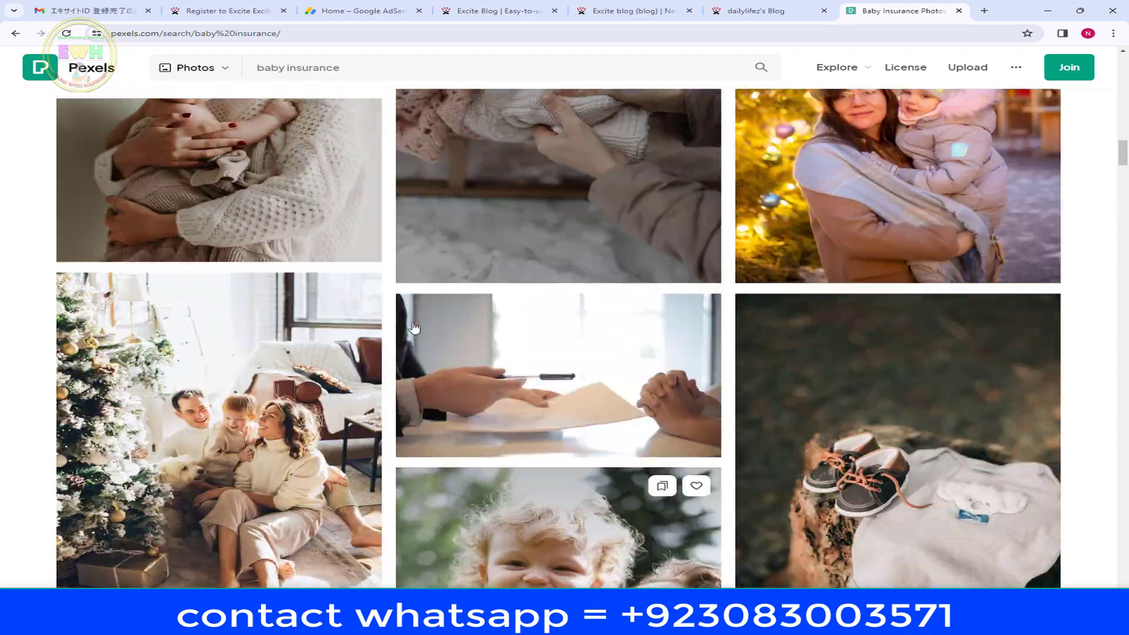
scroll(414, 328, "up", 10)
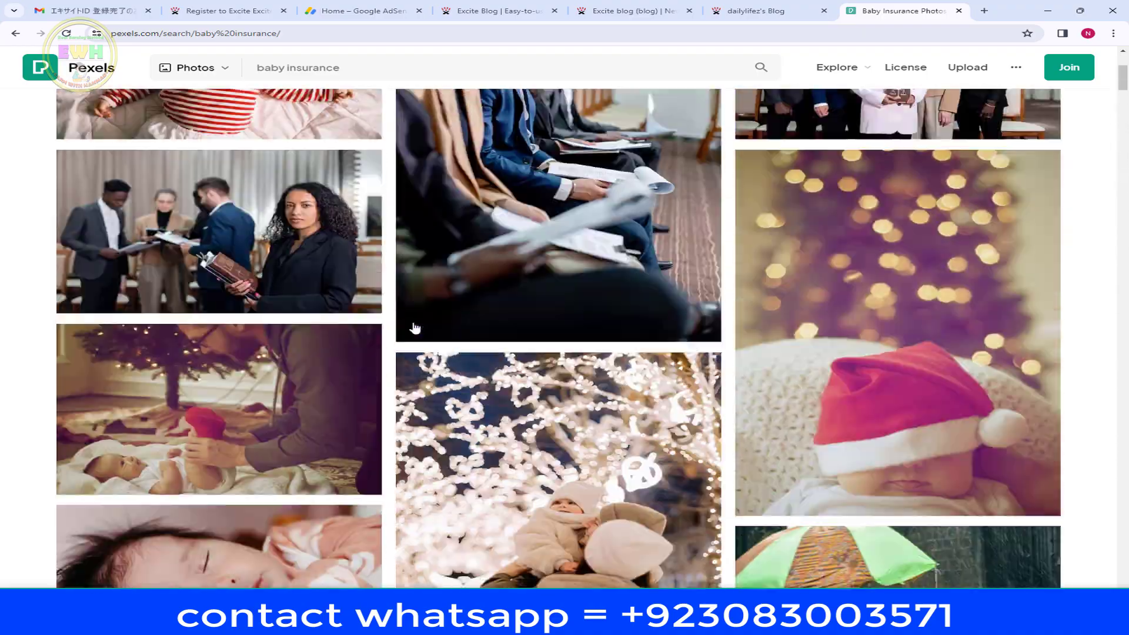
scroll(415, 327, "down", 10)
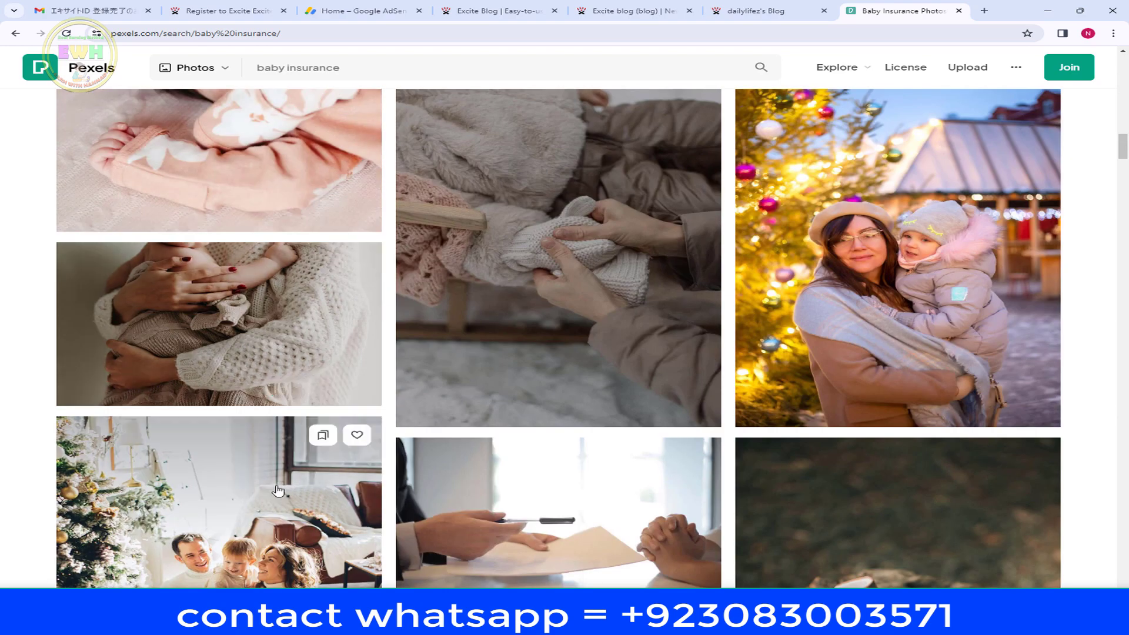
scroll(288, 448, "down", 3)
scroll(288, 448, "up", 2)
scroll(288, 448, "down", 2)
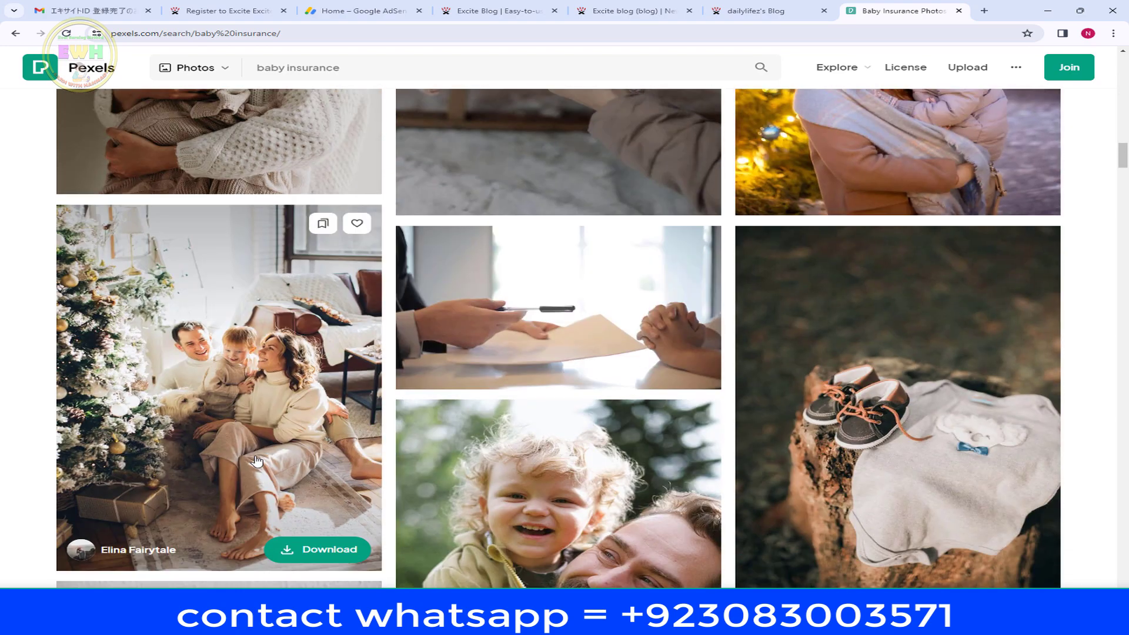
scroll(380, 452, "down", 5)
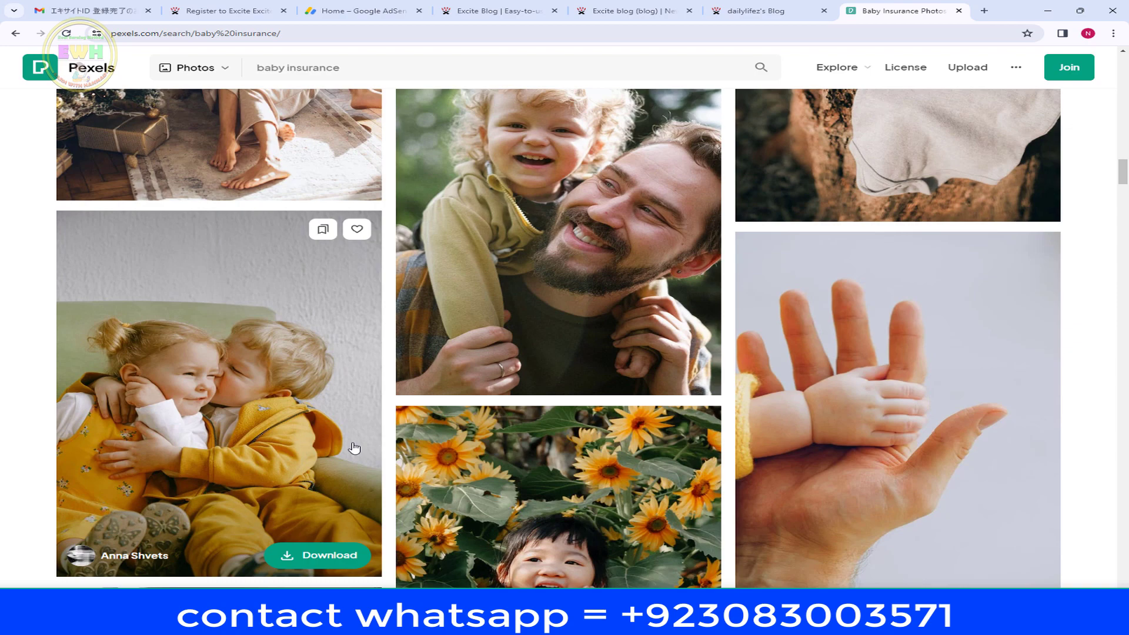
scroll(355, 448, "down", 7)
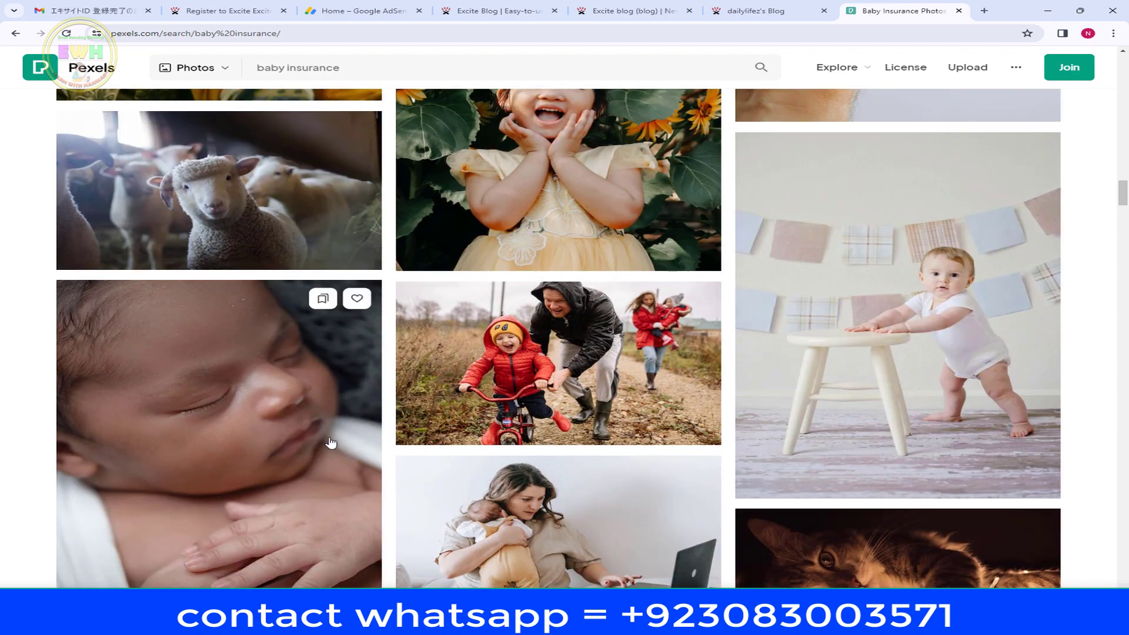
scroll(331, 442, "down", 8)
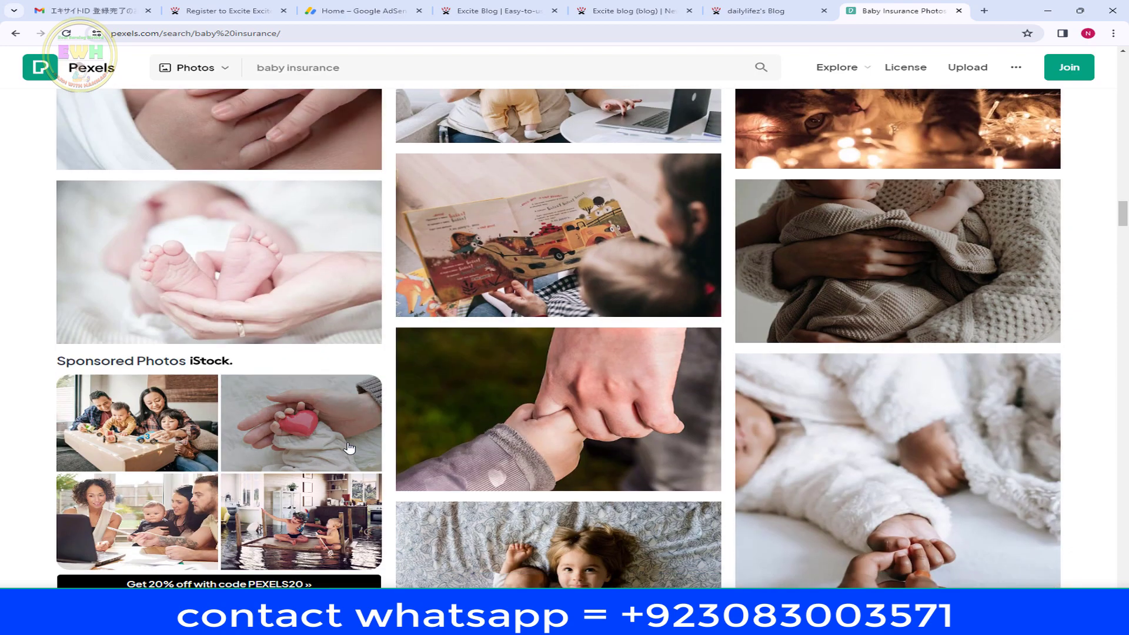
scroll(350, 448, "up", 7)
left_click_drag(344, 60, 281, 60)
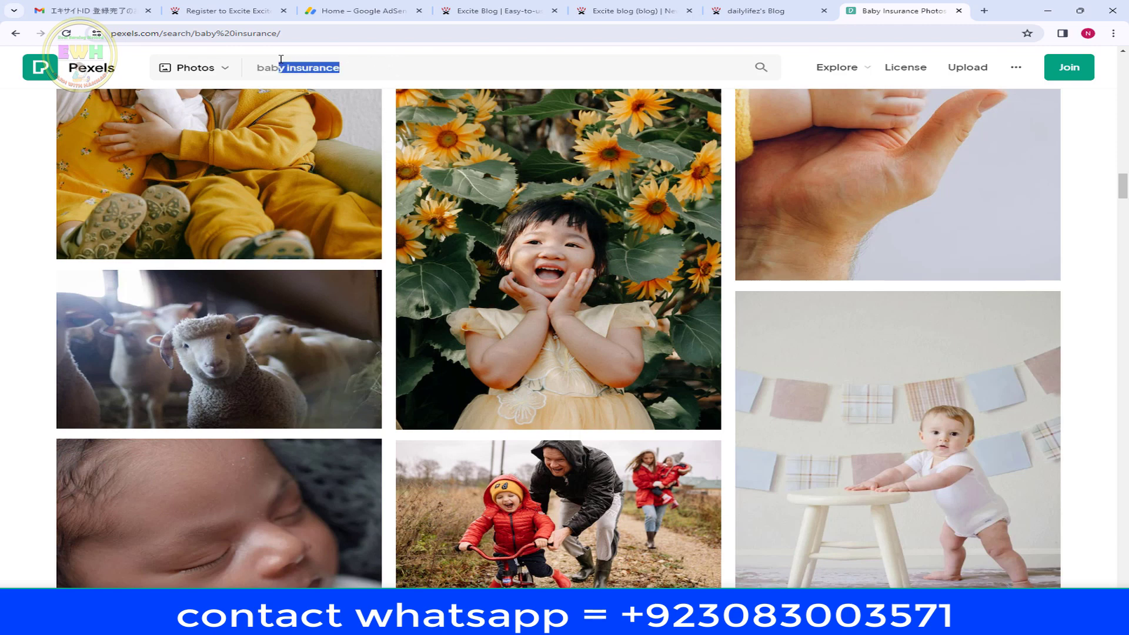
Search Pexels for 'baby life' and open the hands-holding-baby-feet photo in a new tab
key("BackSpace")
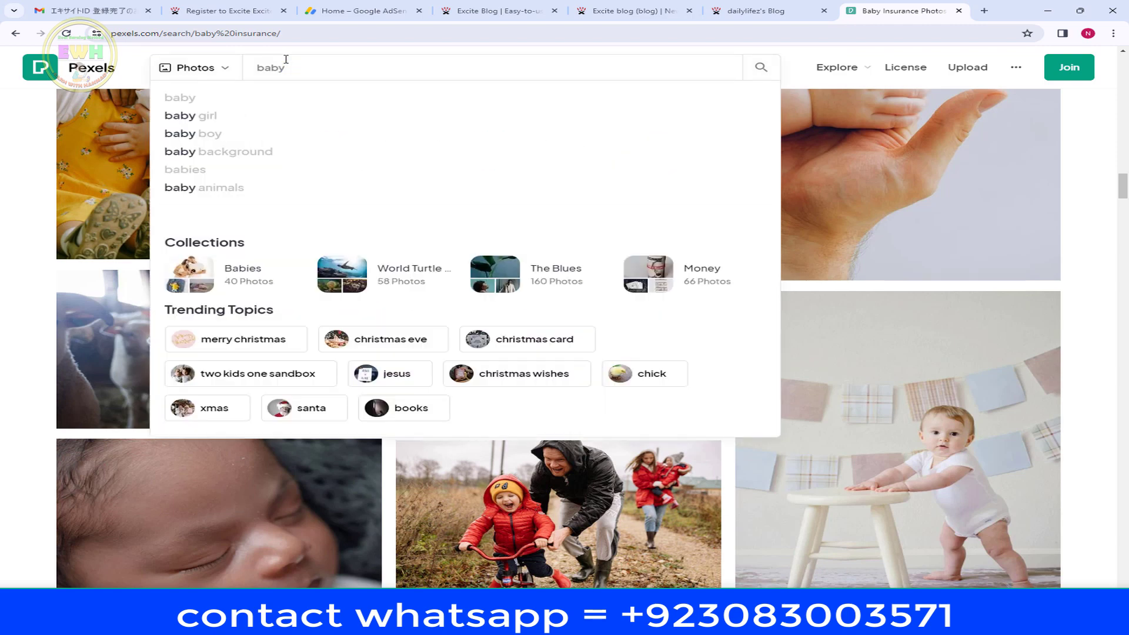
type("life")
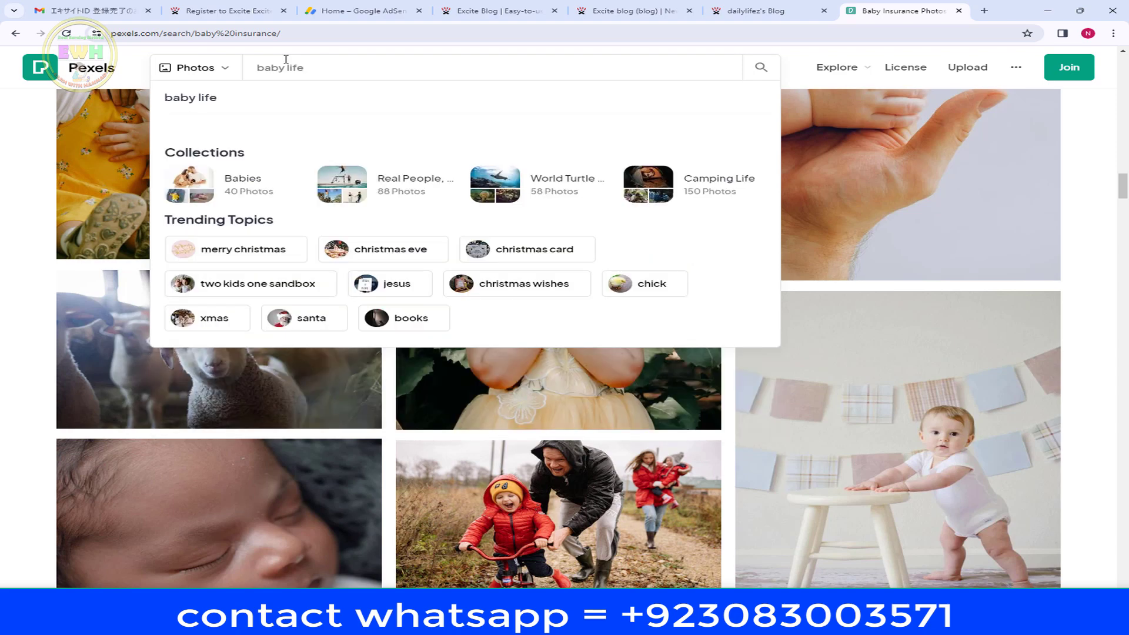
key("Return")
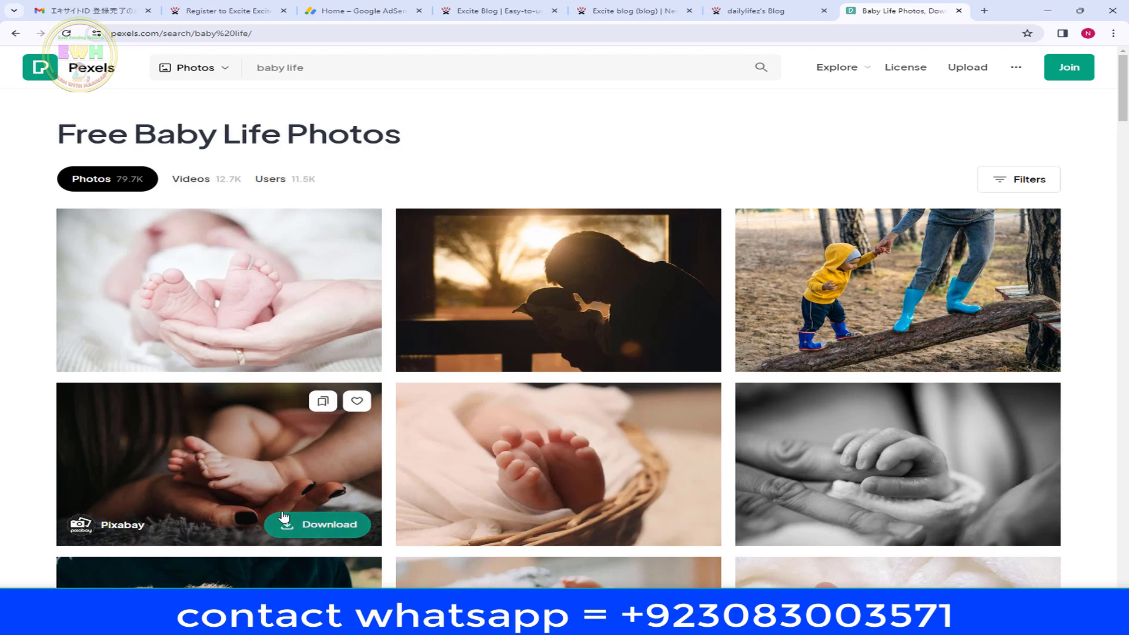
scroll(414, 303, "down", 5)
scroll(414, 303, "down", 6)
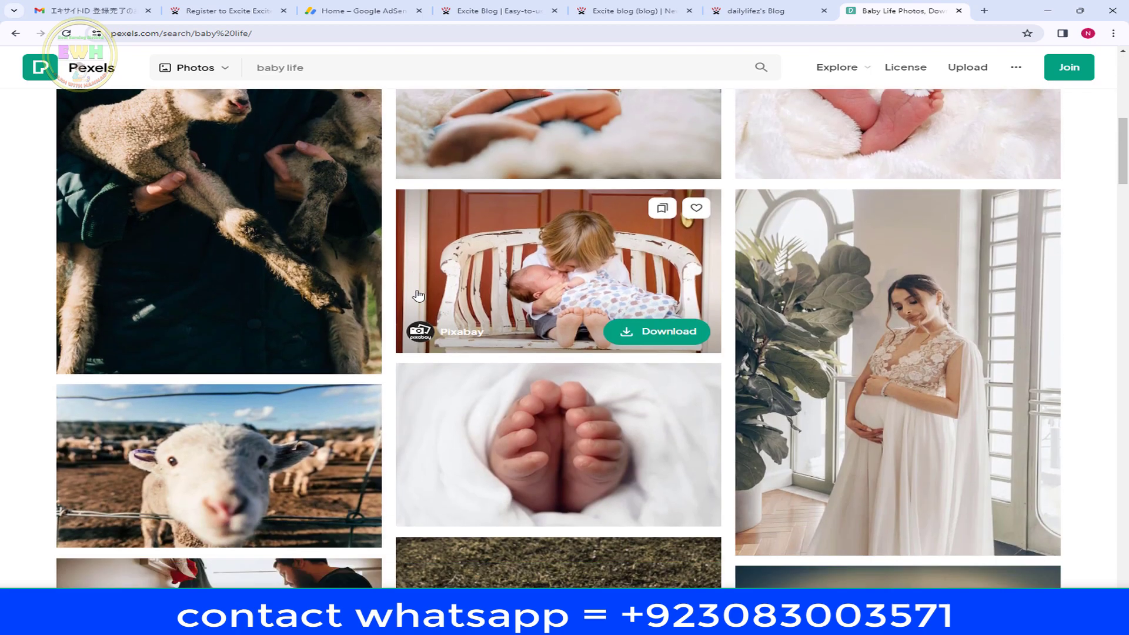
scroll(430, 327, "up", 10)
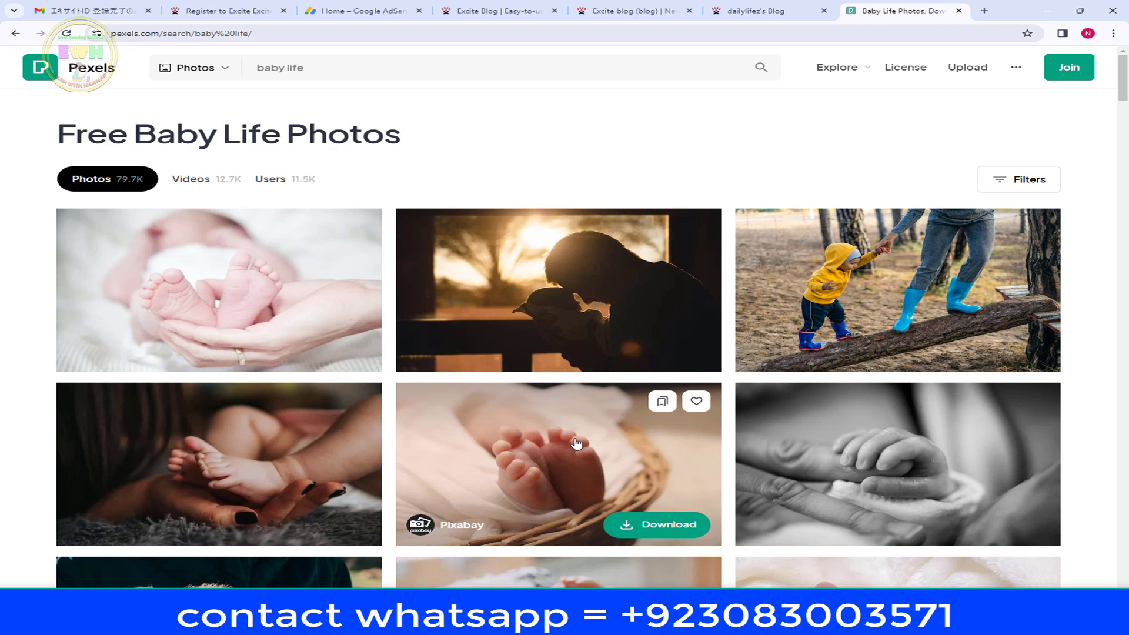
middle_click(214, 327)
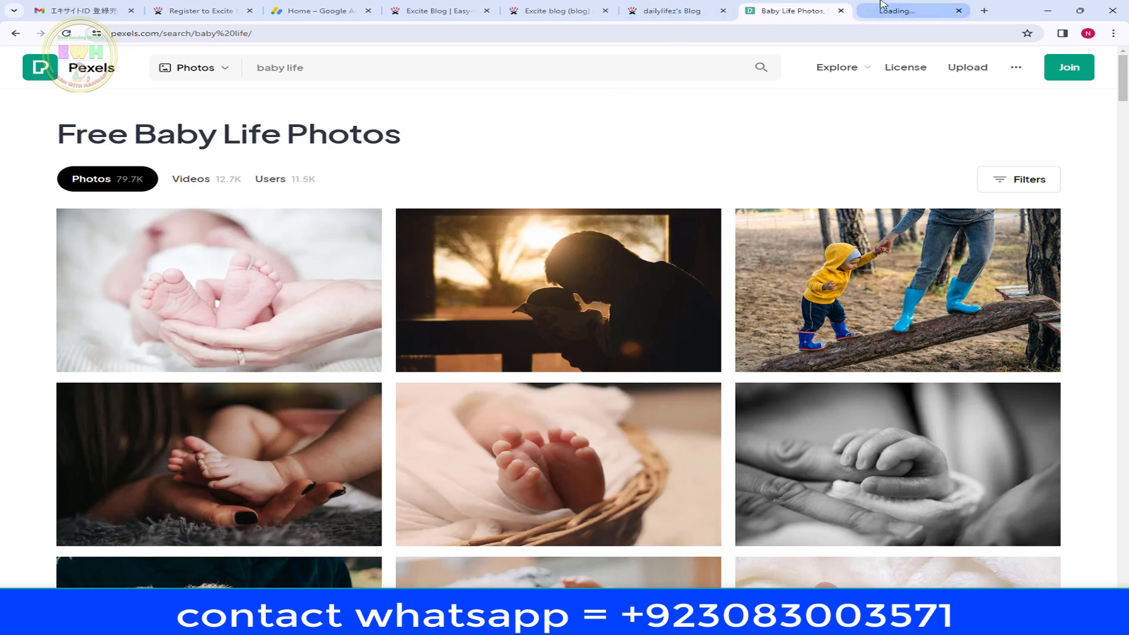
Download the baby-feet photo pexels-rene-asmussen-325690.jpg and show it in its folder
left_click(882, 6)
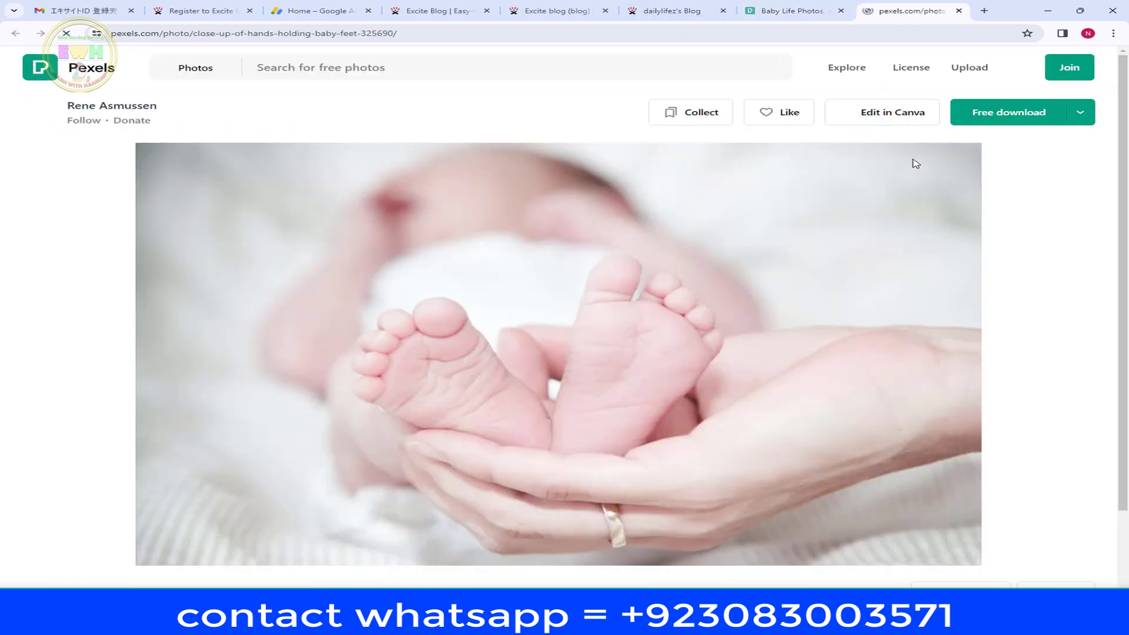
left_click(1005, 108)
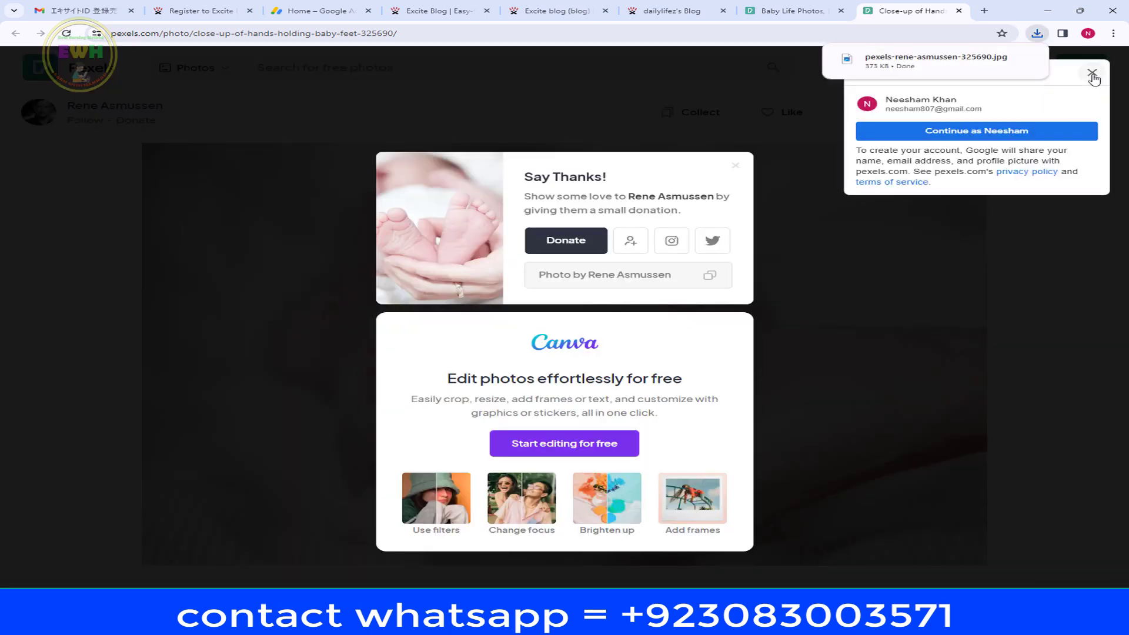
left_click(998, 60)
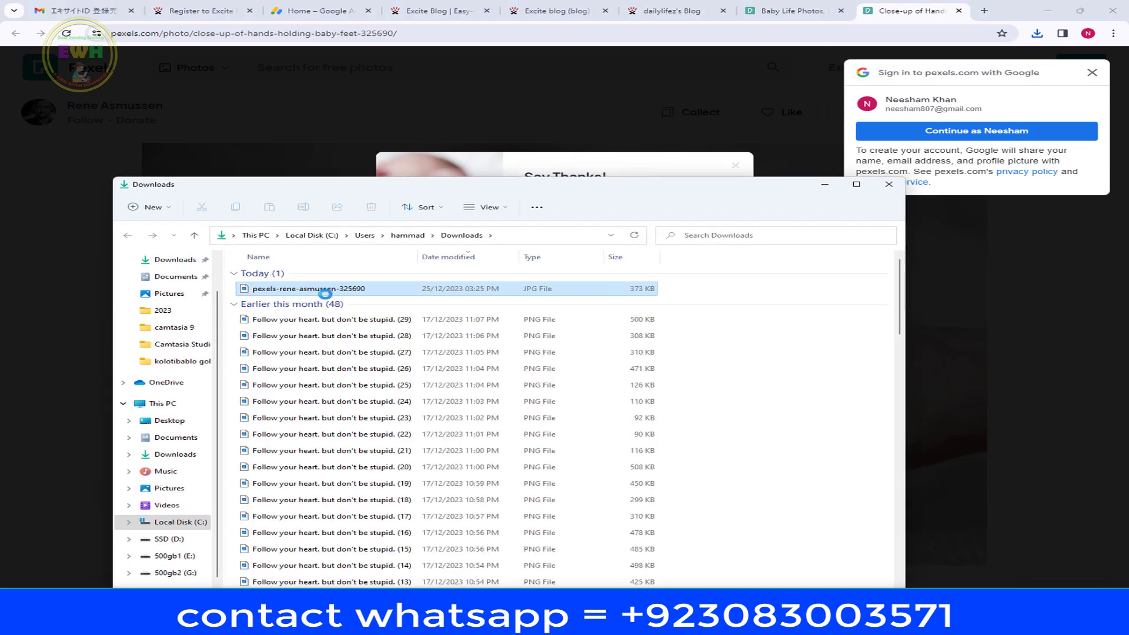
Rename the downloaded photo to 'baby', preview it, and return to the blog in the browser
right_click(325, 292)
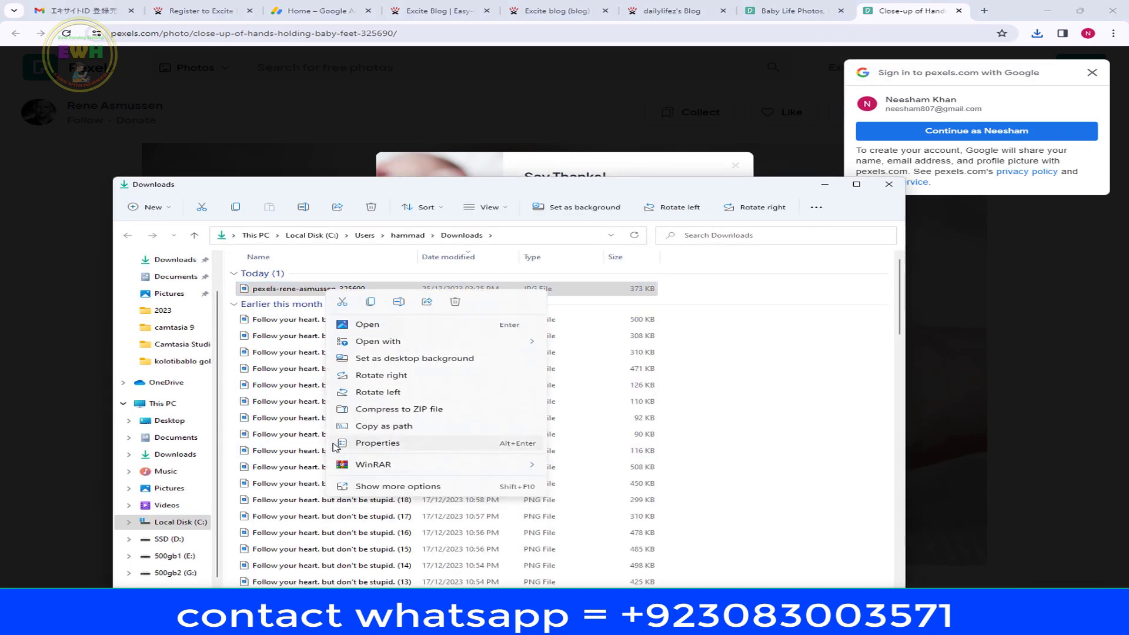
left_click(317, 294)
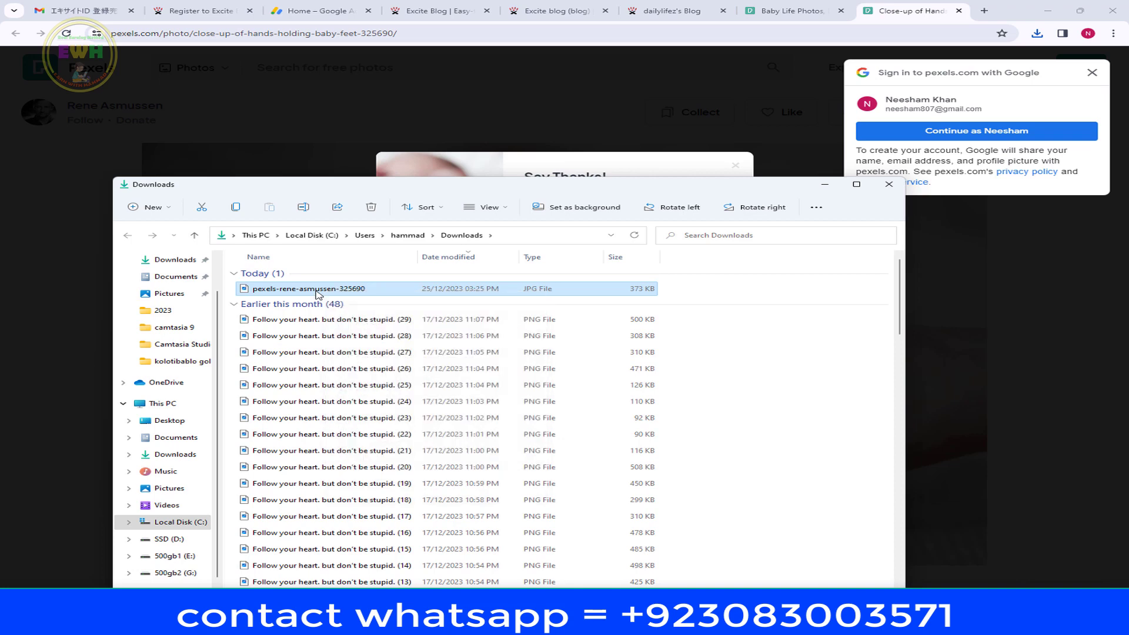
left_click(318, 294)
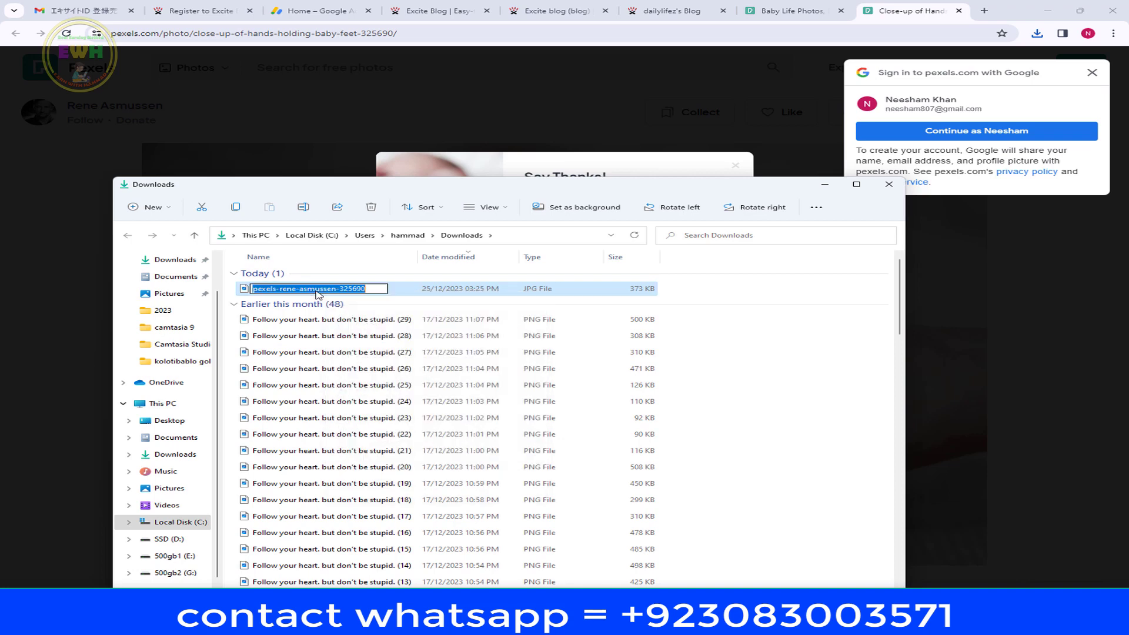
type("baby")
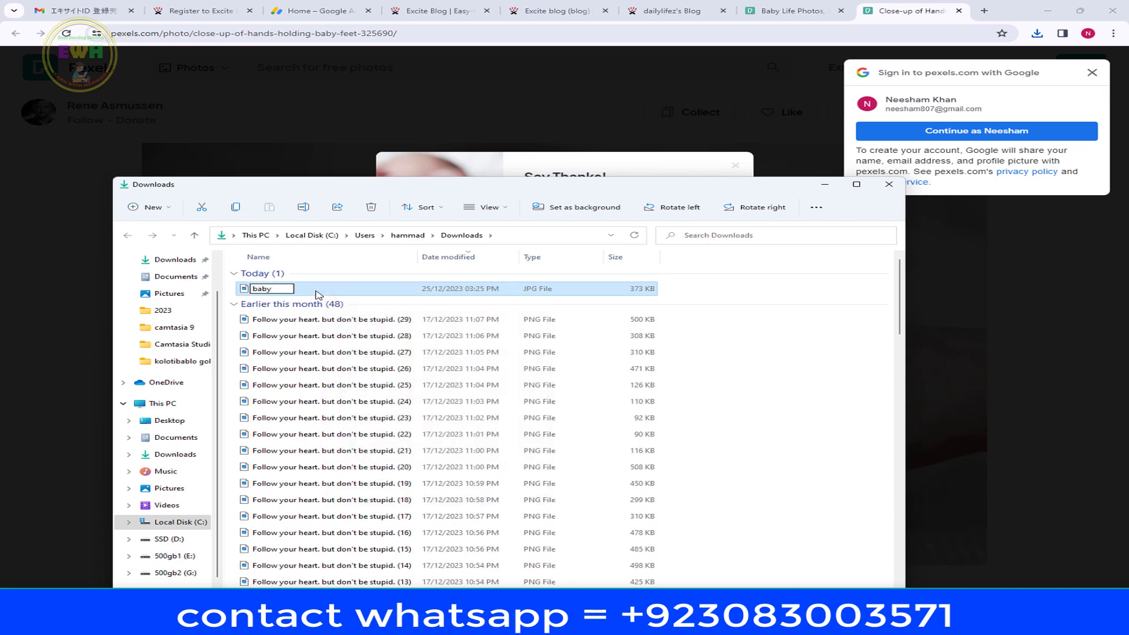
key("Return")
double_click(330, 290)
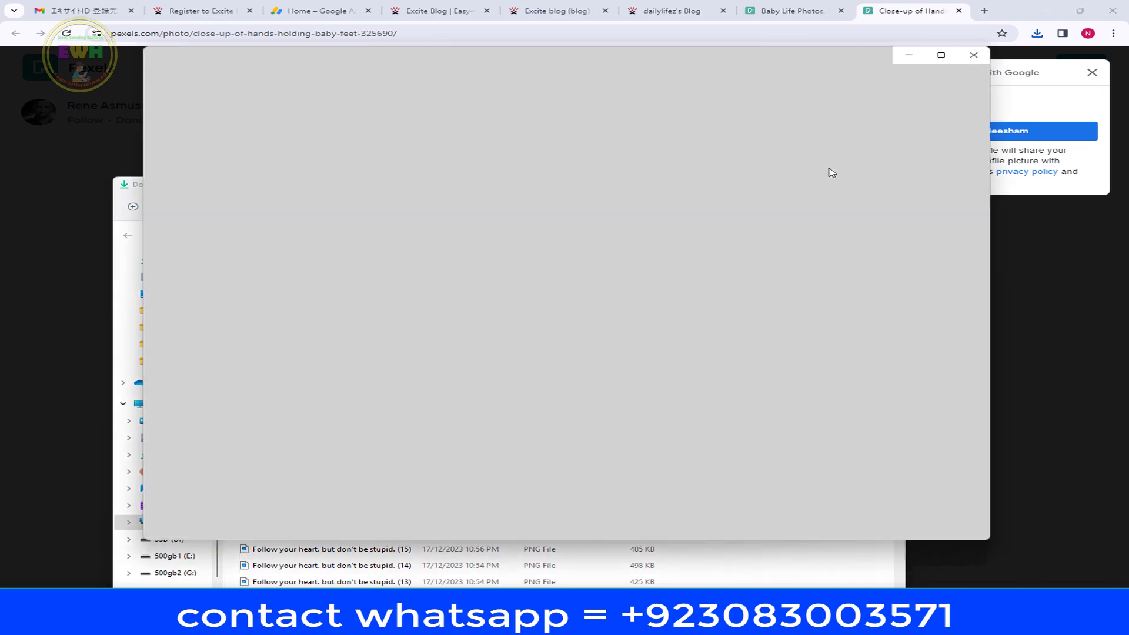
key("alt+F4")
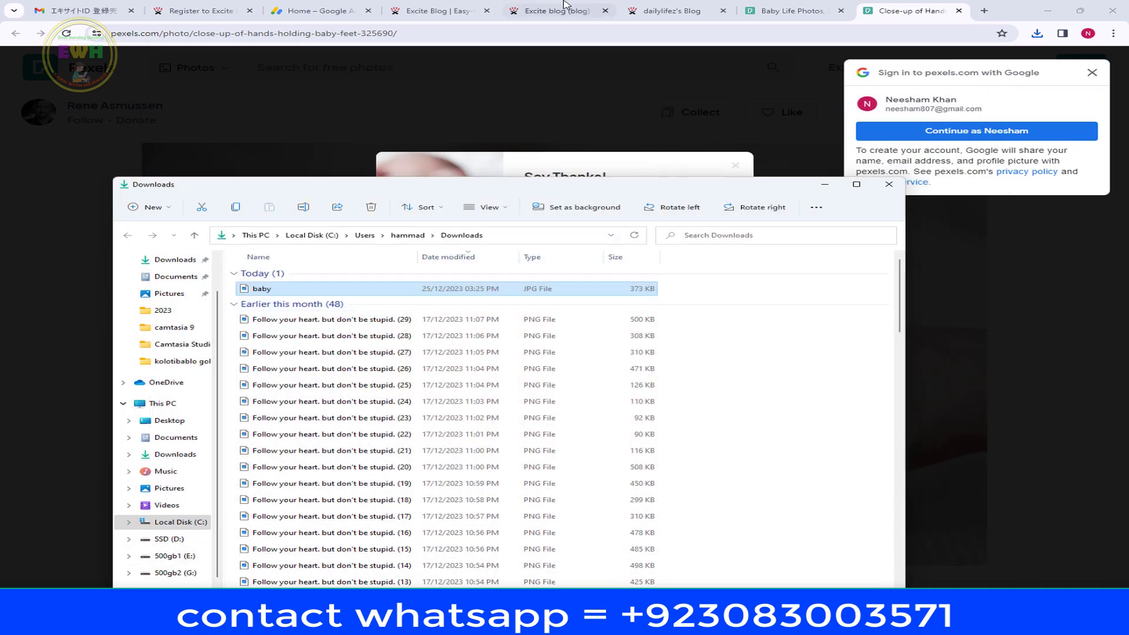
left_click(438, 10)
Insert a blank line just below the Introduction heading in the post body
left_click(532, 8)
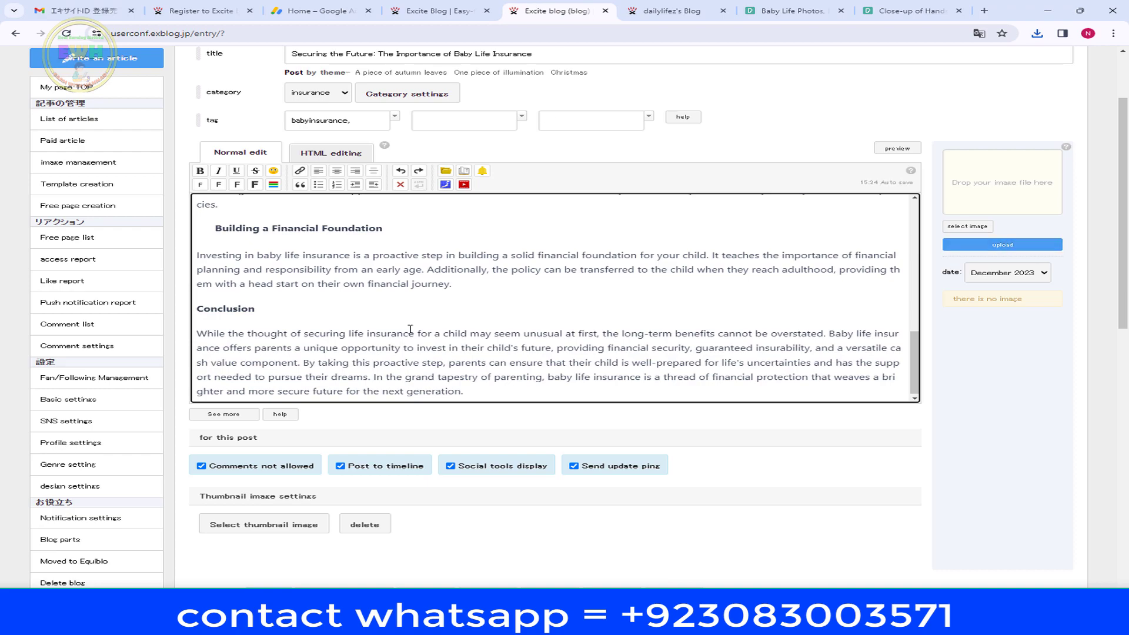
scroll(411, 332, "down", 4)
scroll(477, 338, "up", 3)
scroll(479, 340, "up", 8)
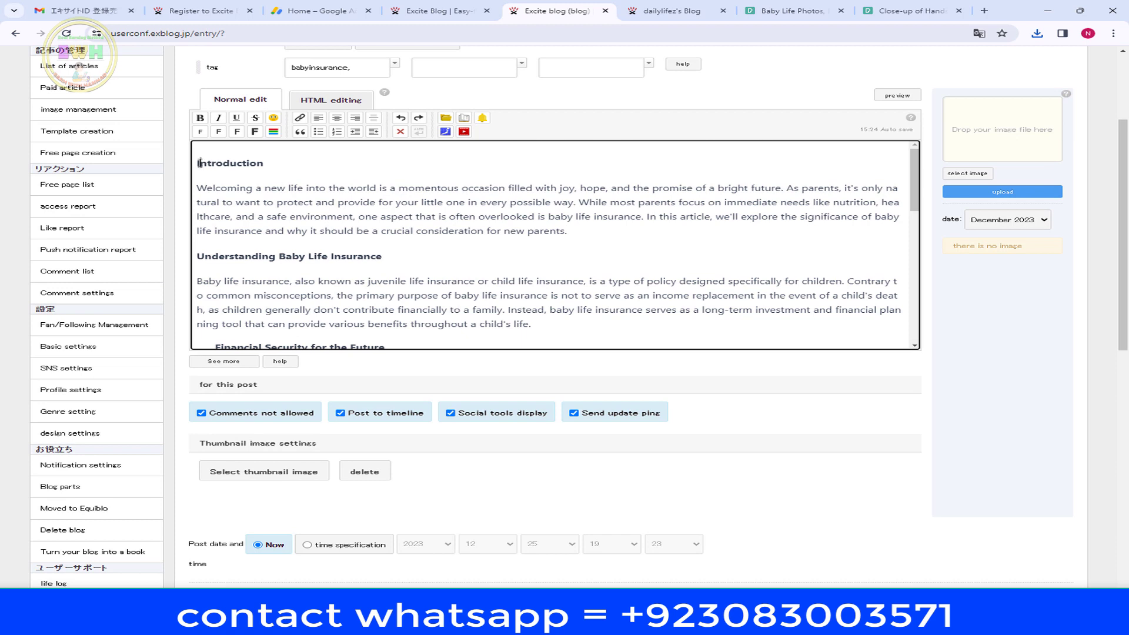
key("Return")
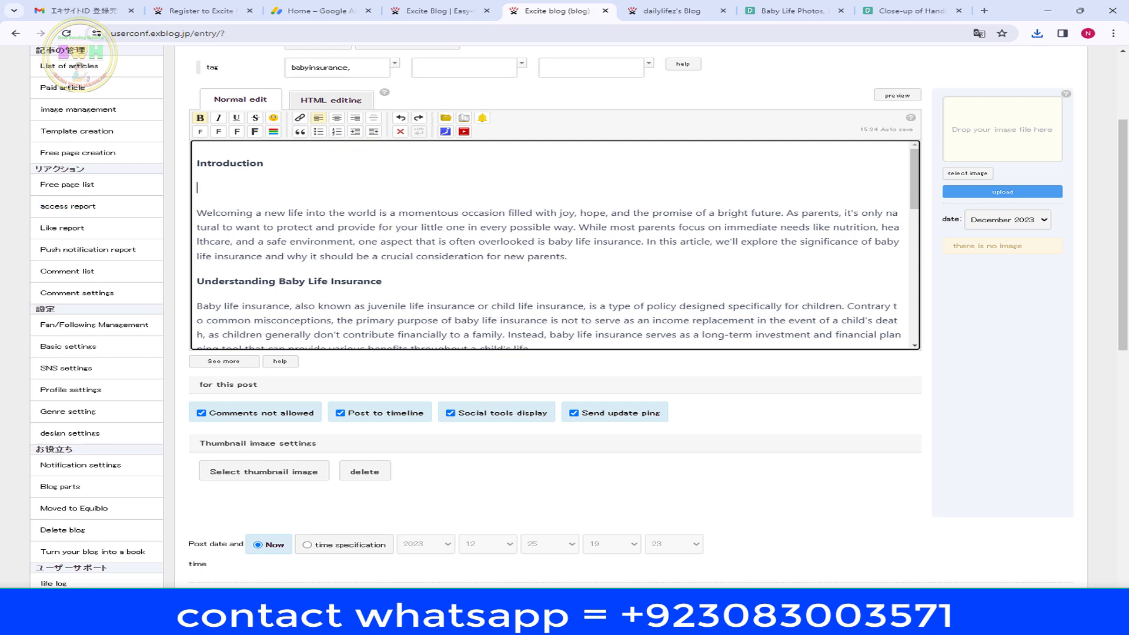
left_click(191, 462)
scroll(191, 462, "up", 2)
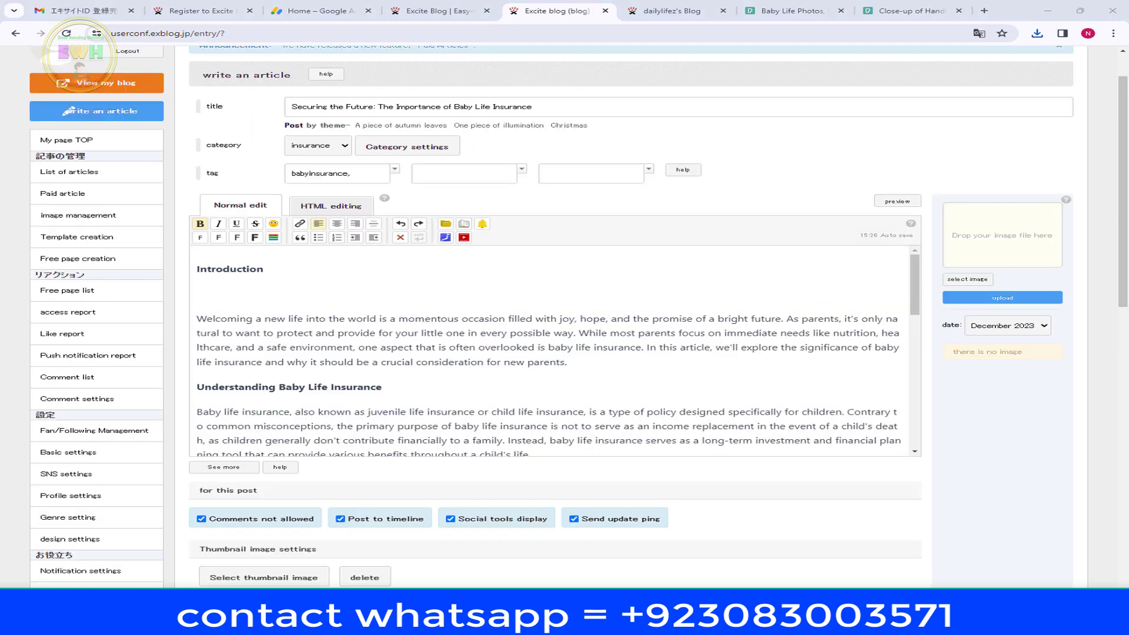
Select the 'baby' image from Downloads for upload and translate the image panel into English
left_click(973, 281)
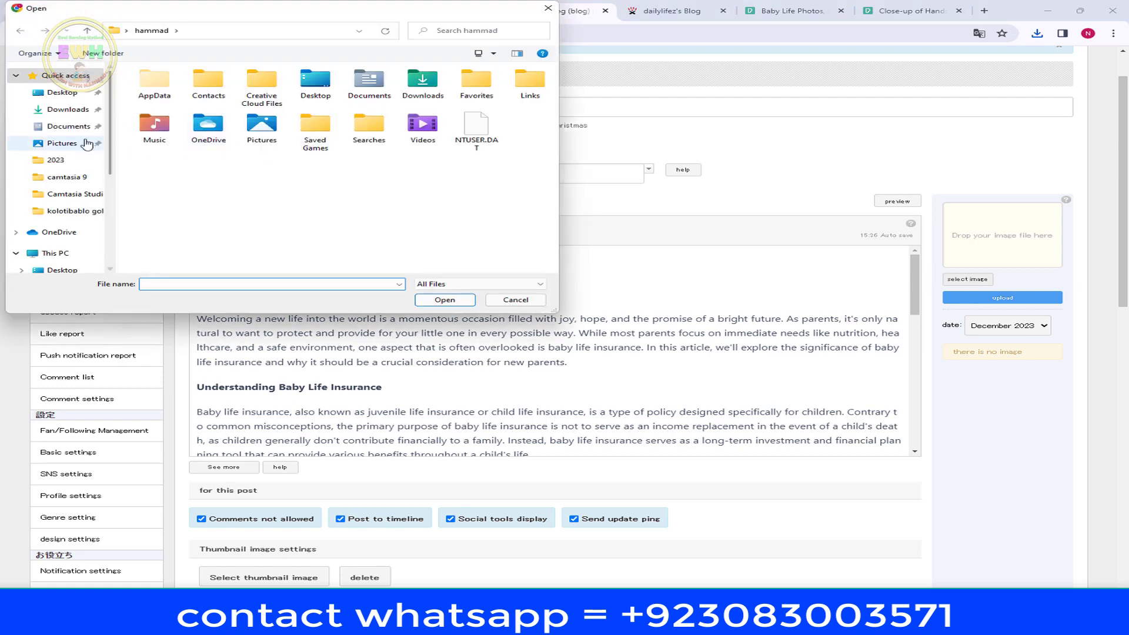
left_click(71, 110)
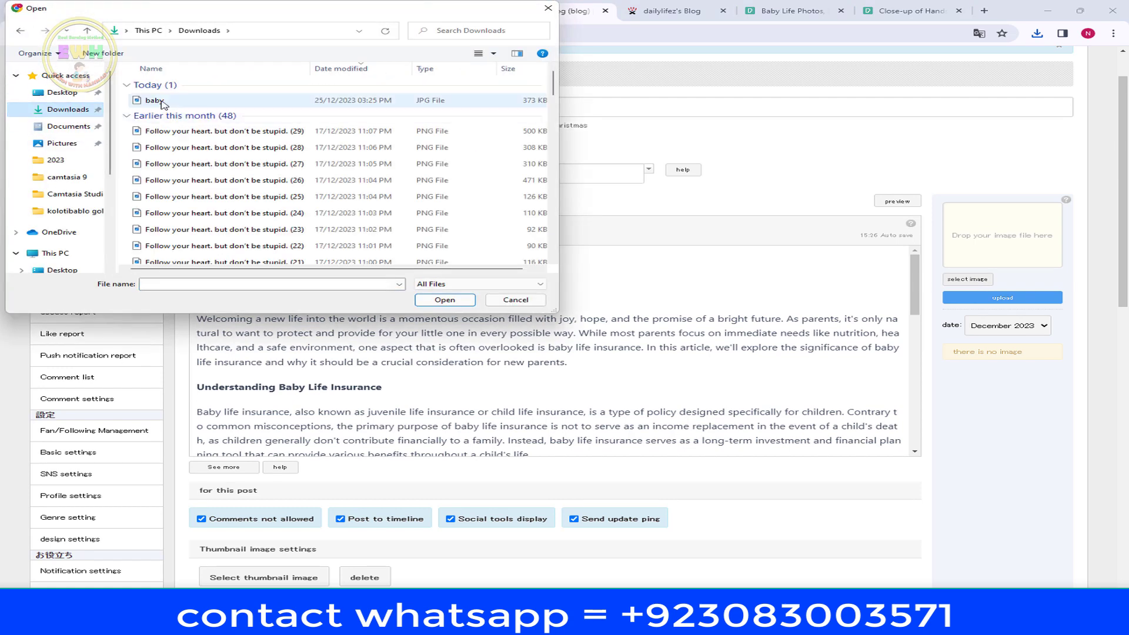
double_click(162, 104)
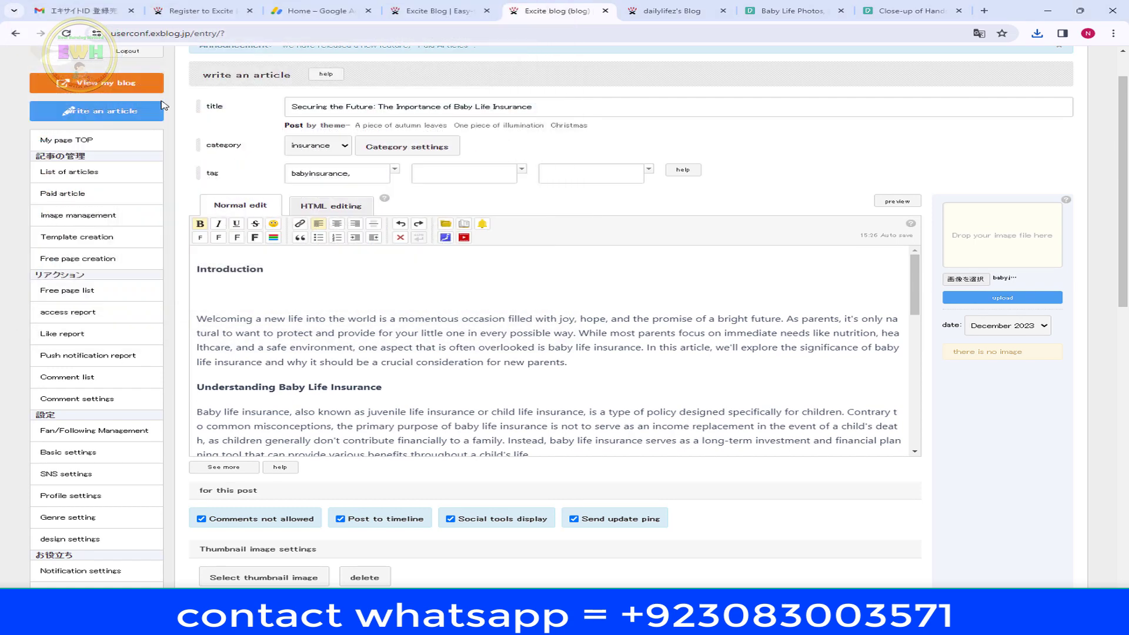
left_click(999, 299)
right_click(1018, 397)
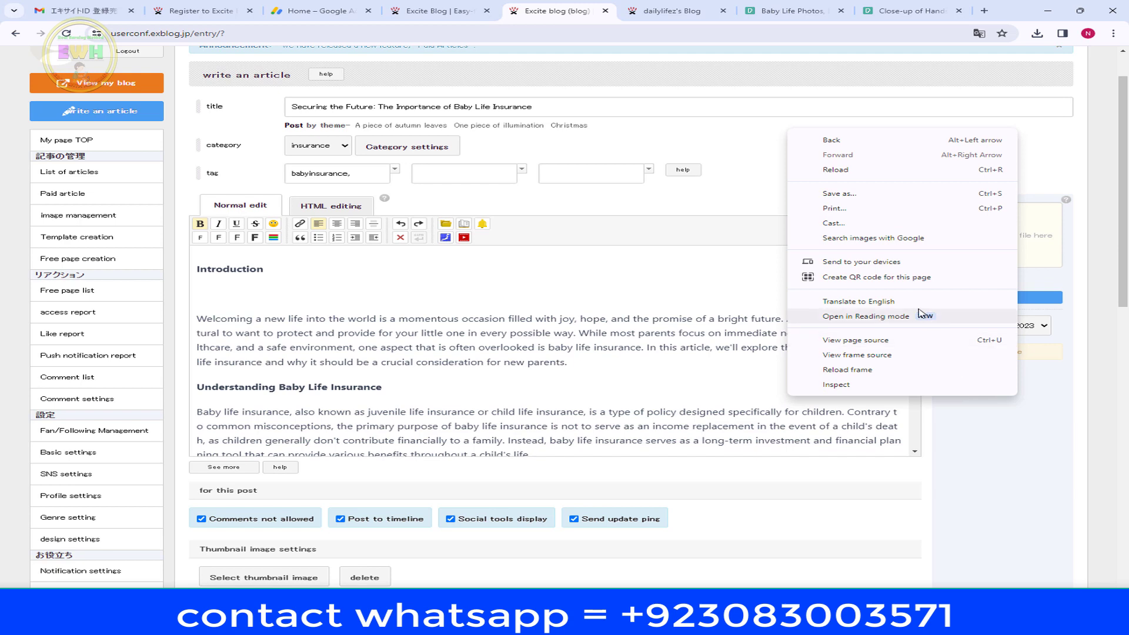
left_click(859, 300)
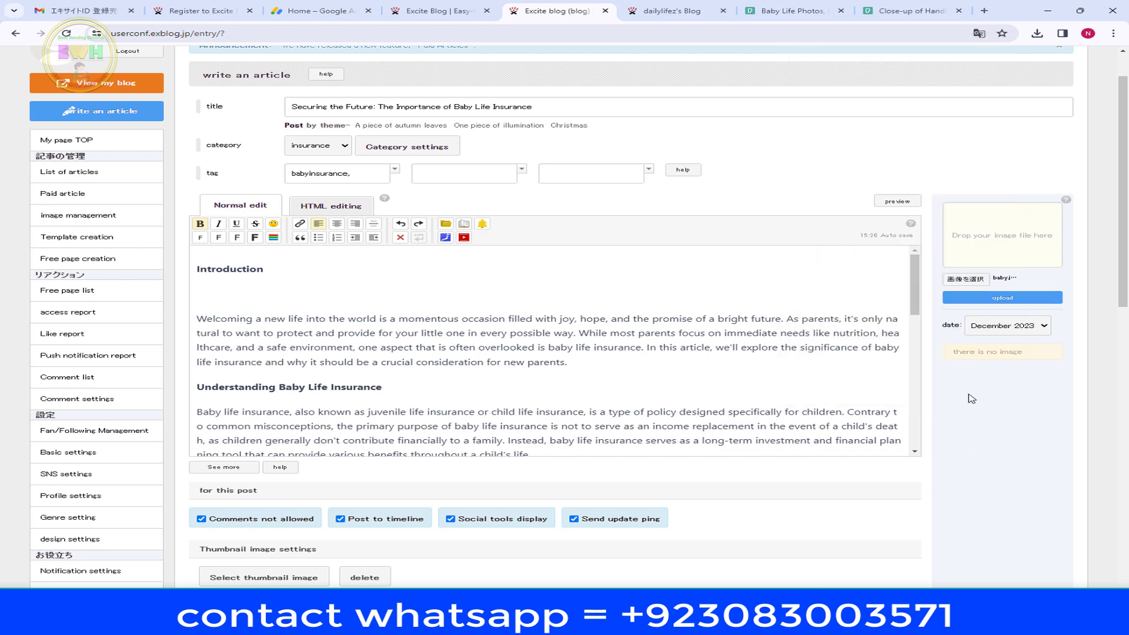
left_click(1003, 330)
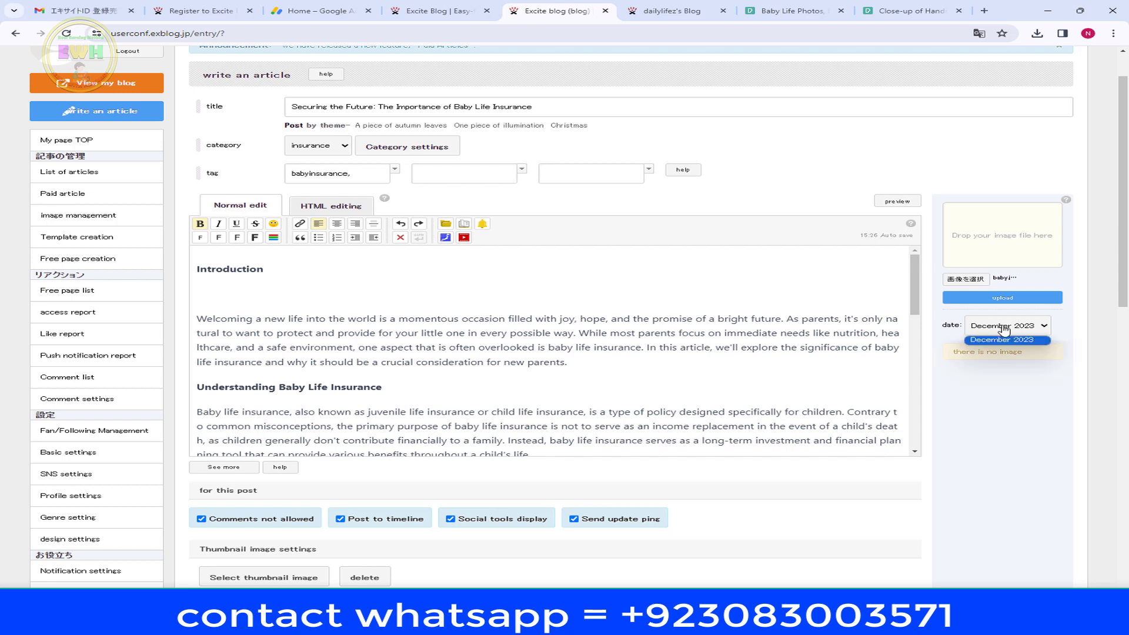
left_click(993, 247)
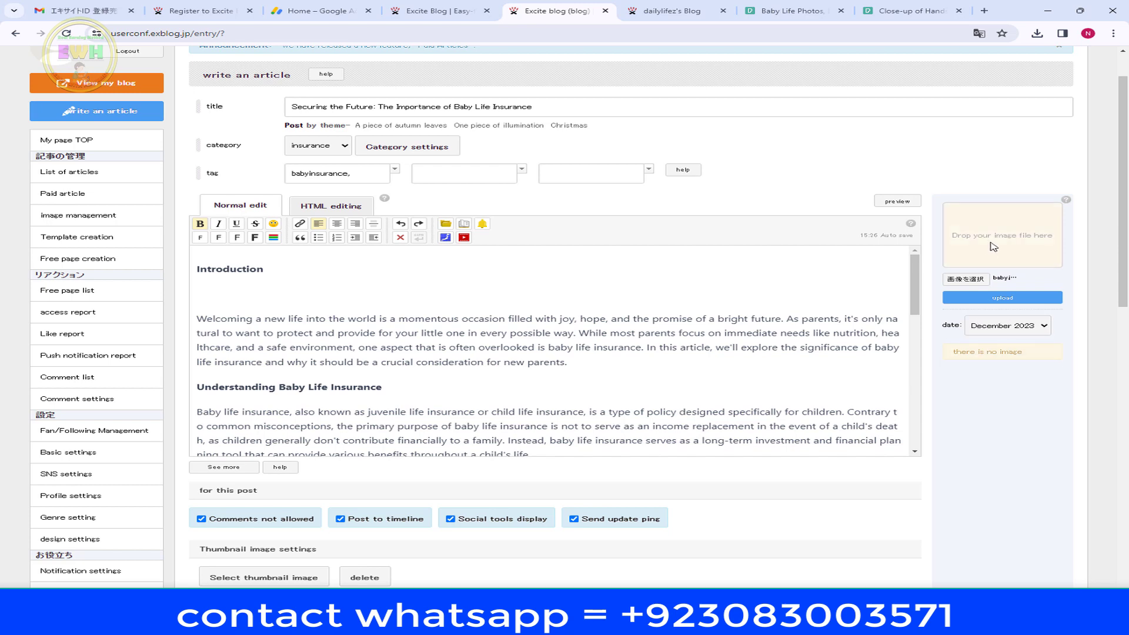
Upload the baby photo and insert it into the post below the Introduction heading
left_click(1001, 299)
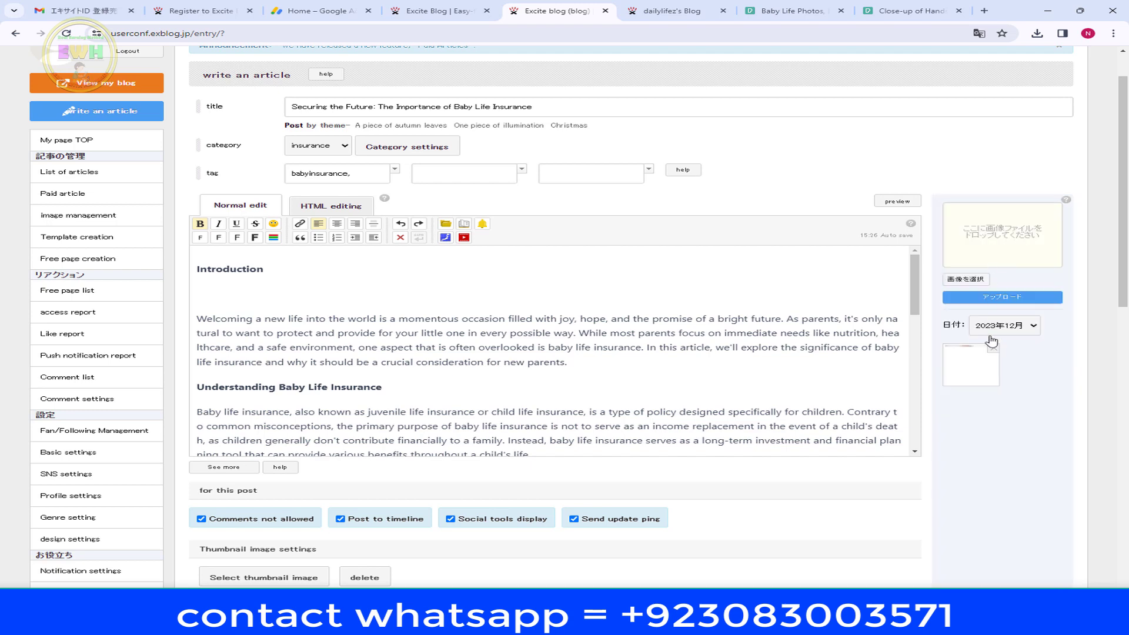
left_click(973, 379)
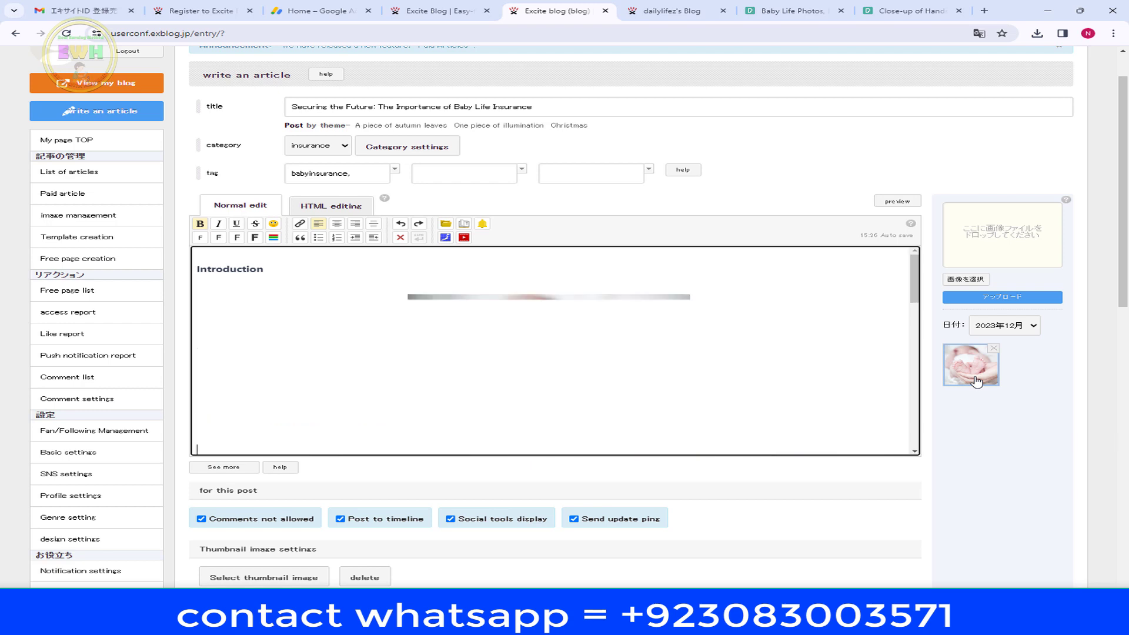
scroll(574, 352, "down", 2)
scroll(574, 353, "up", 1)
Set the inserted photo's position to left, close the position options, and review its placement
left_click(573, 354)
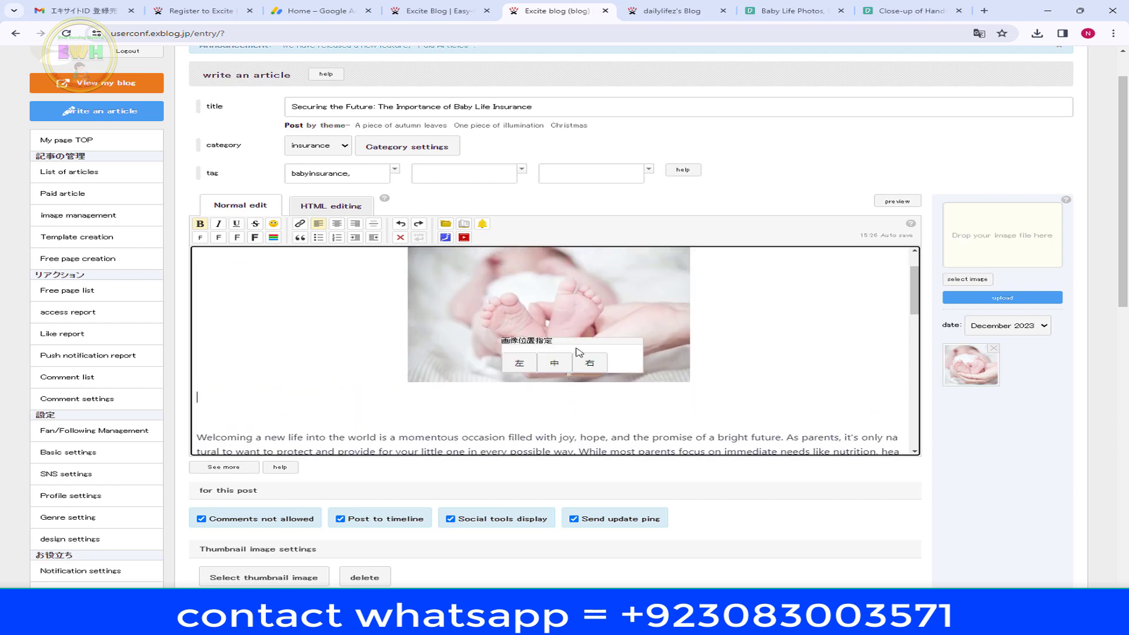
left_click(521, 363)
scroll(687, 378, "up", 2)
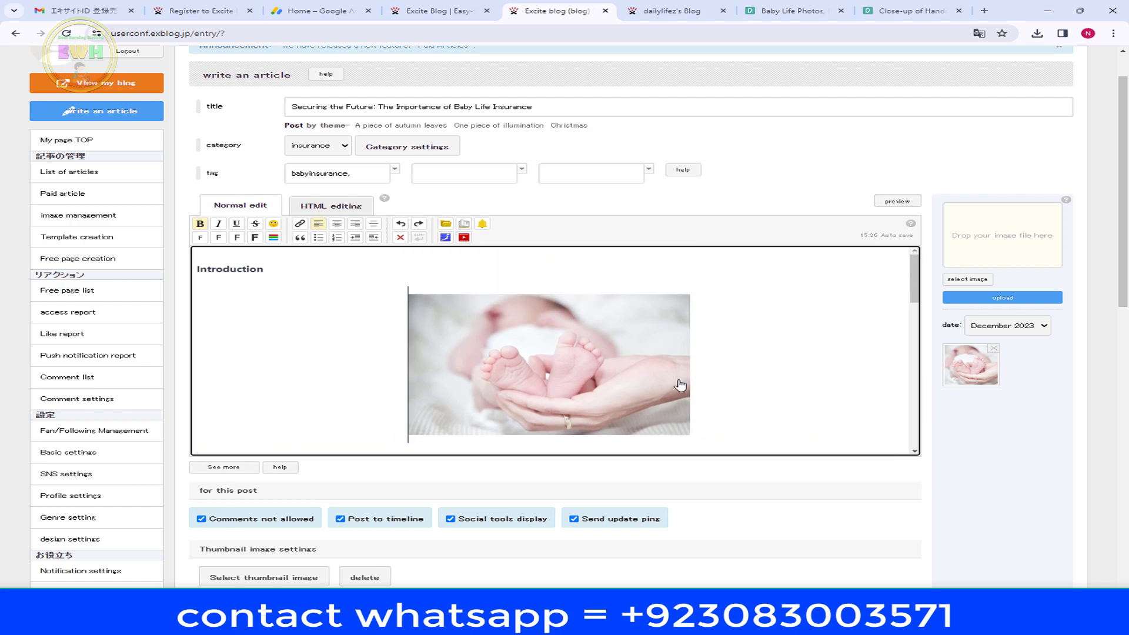
left_click(682, 383)
left_click(728, 385)
scroll(782, 360, "down", 2)
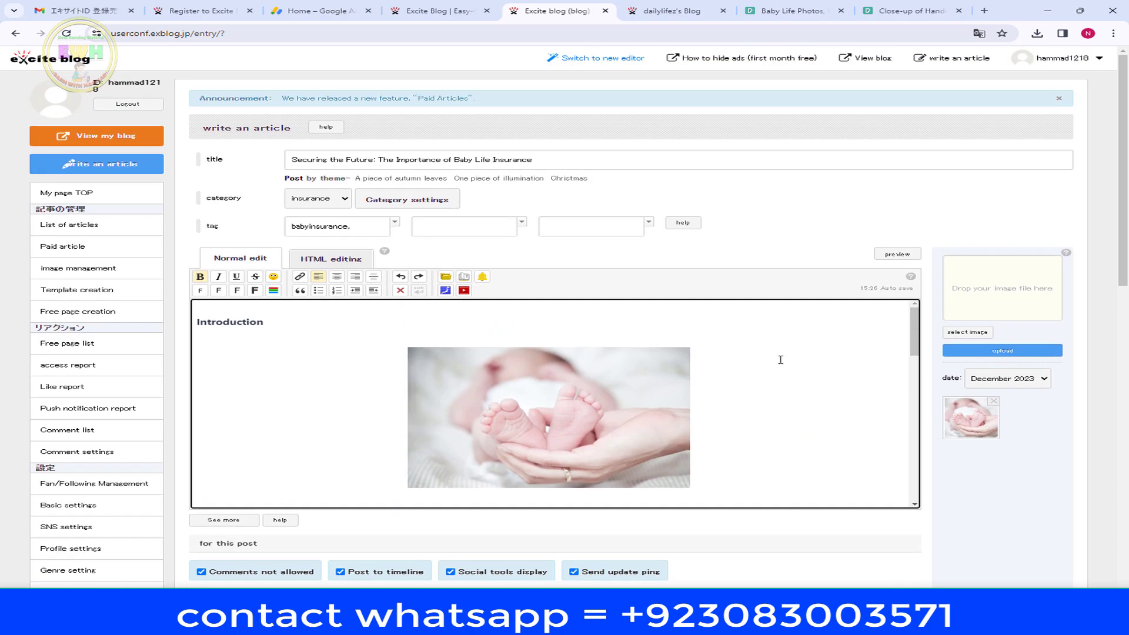
scroll(776, 310, "up", 3)
scroll(776, 312, "down", 4)
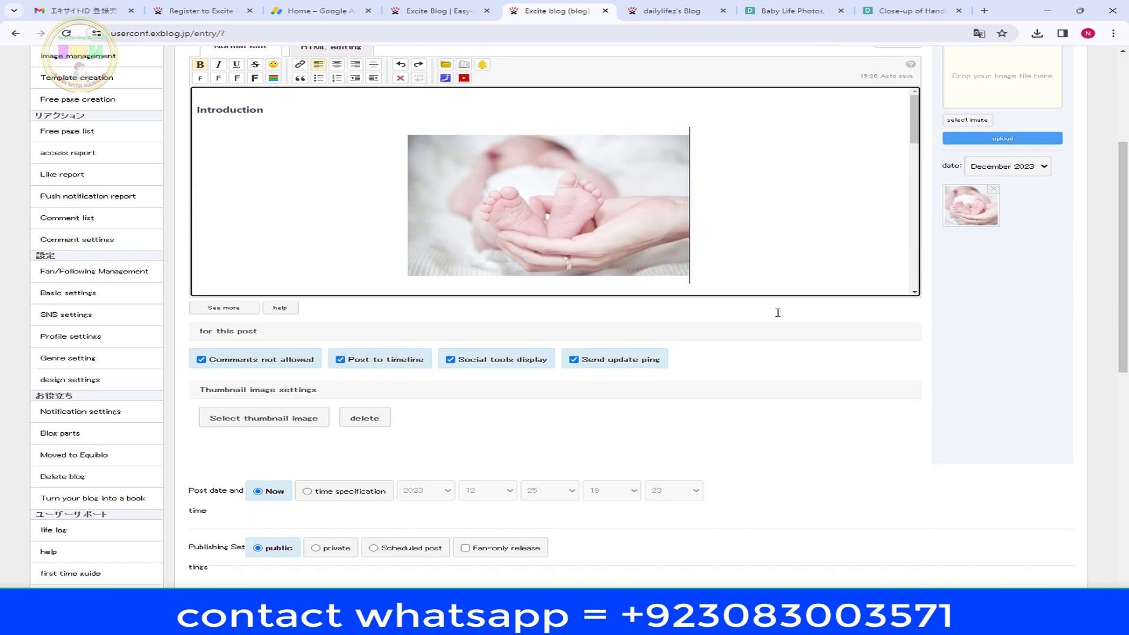
scroll(775, 312, "up", 1)
scroll(777, 312, "down", 3)
scroll(778, 312, "down", 3)
scroll(777, 312, "up", 6)
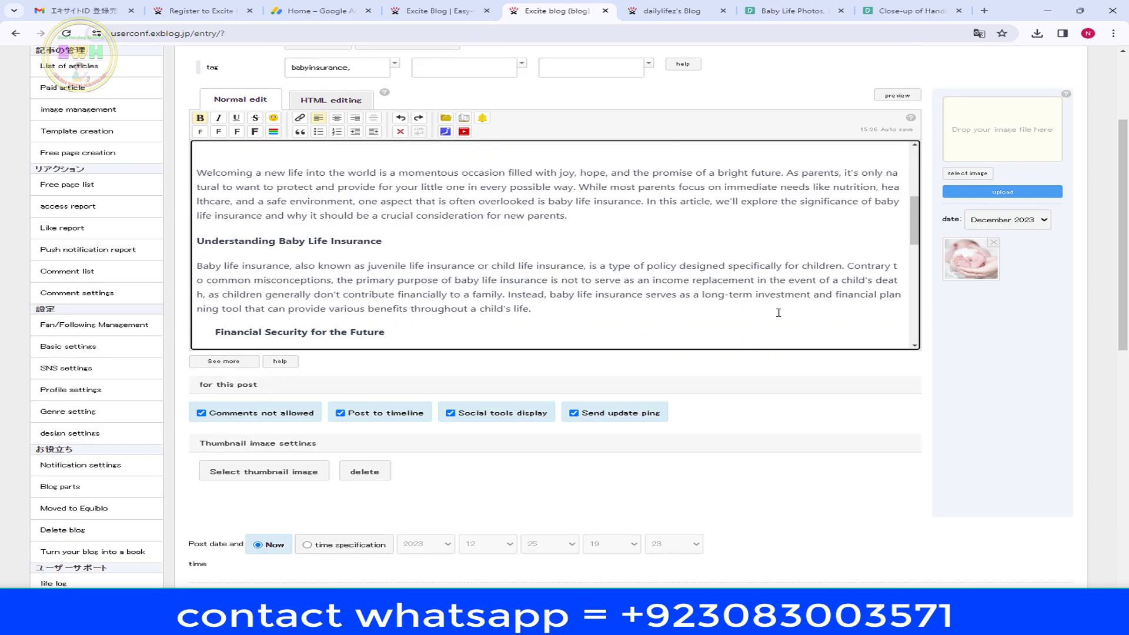
scroll(776, 369, "up", 3)
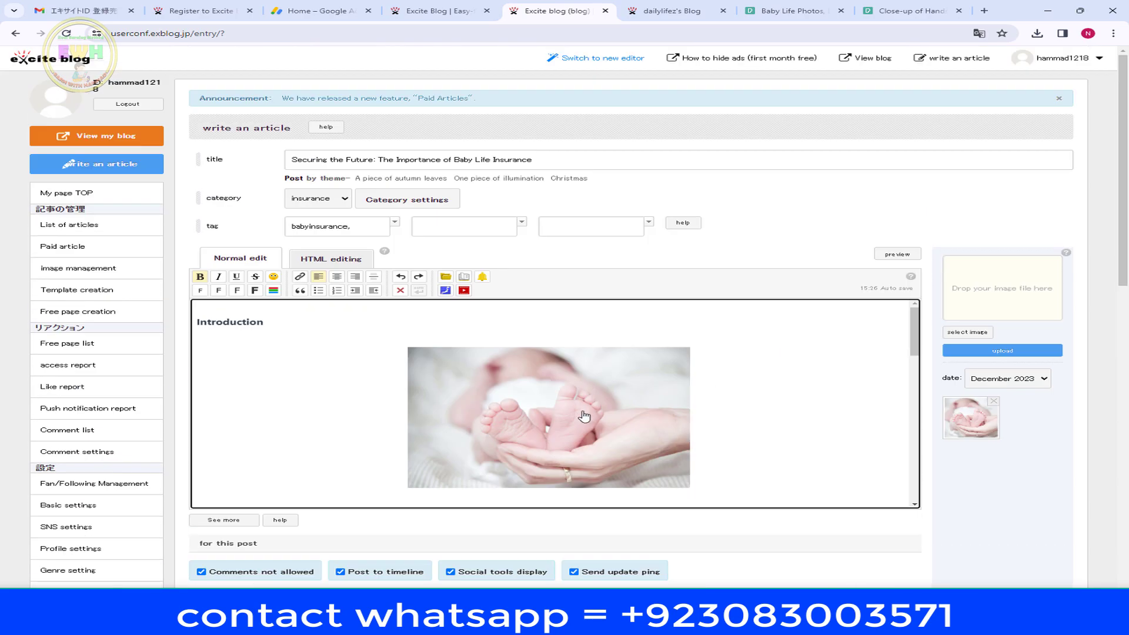
scroll(594, 421, "down", 10)
scroll(758, 463, "down", 1)
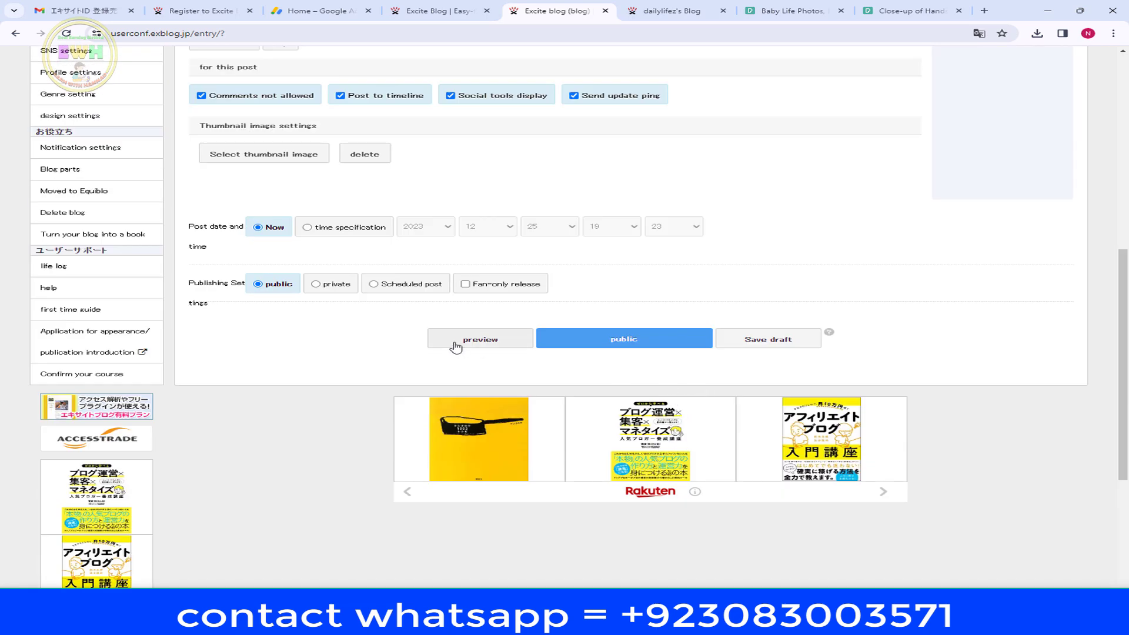
scroll(456, 347, "up", 4)
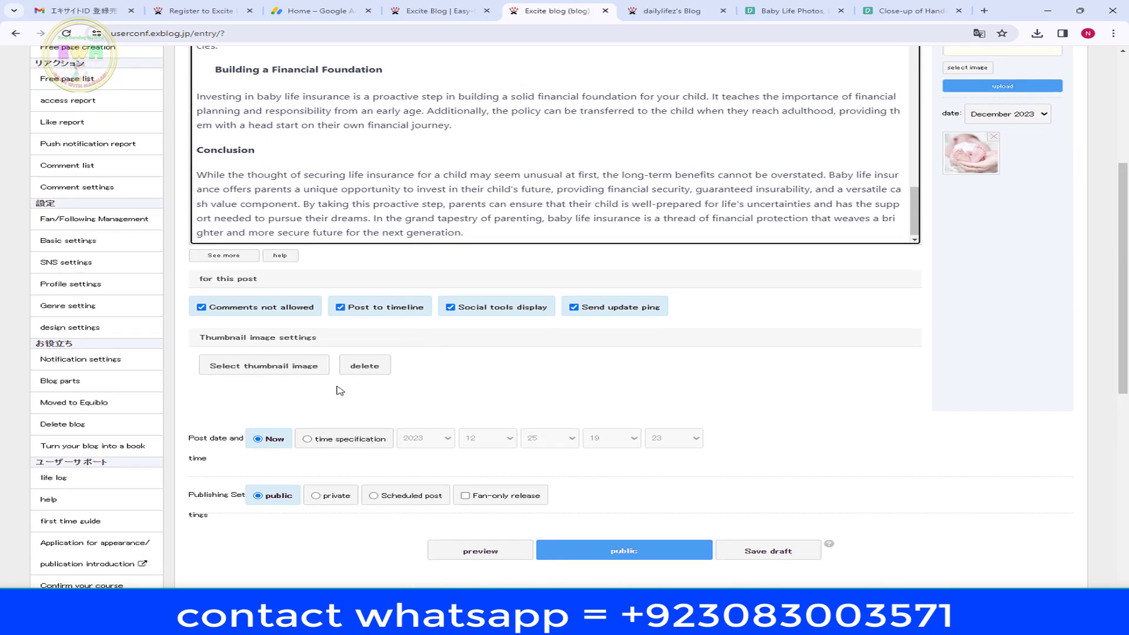
Set the baby-feet photo as the post's thumbnail image
left_click(278, 371)
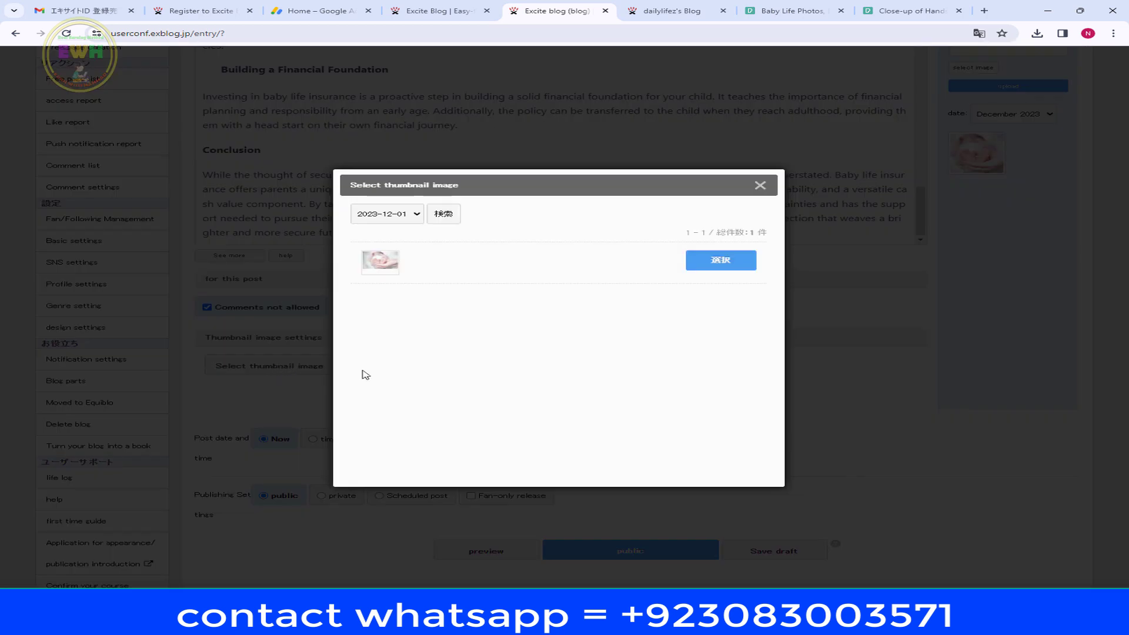
right_click(669, 327)
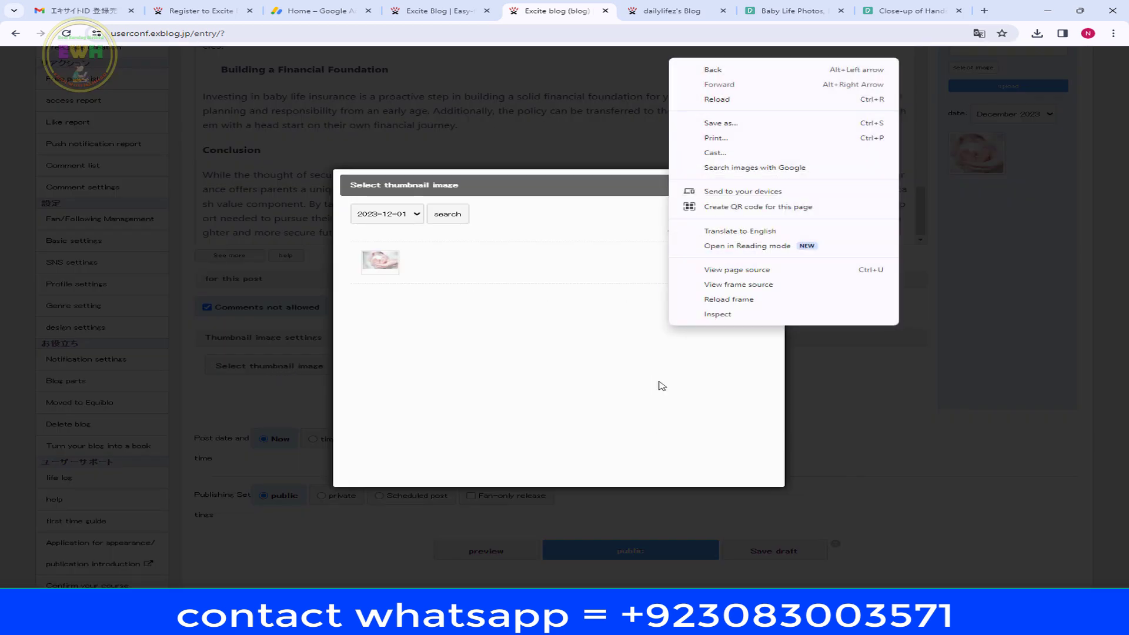
left_click(722, 231)
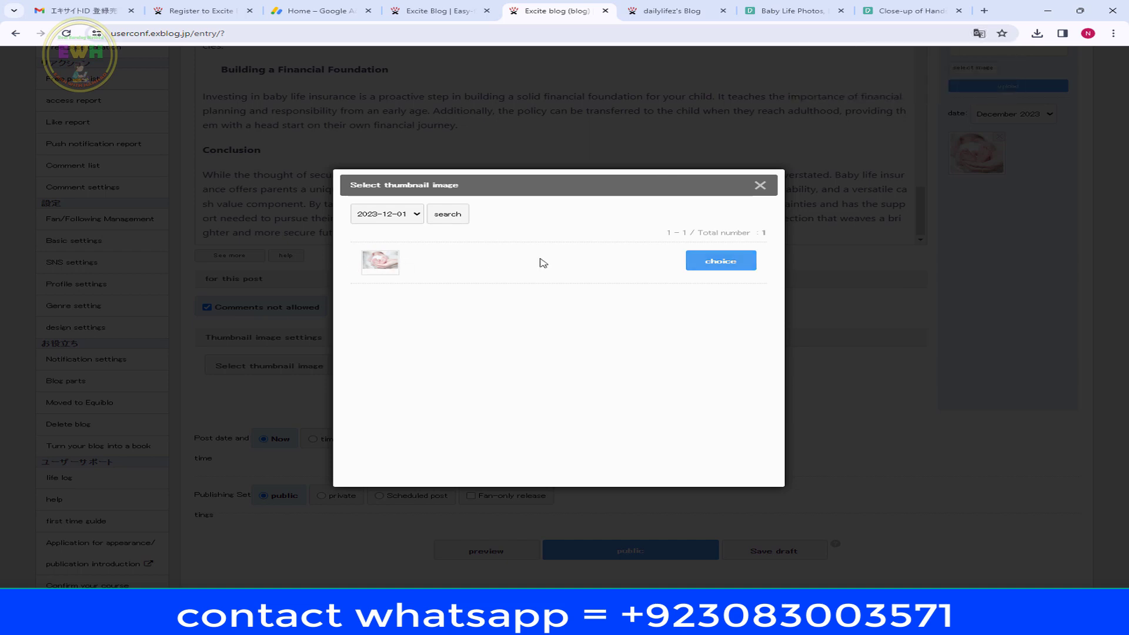
left_click(737, 267)
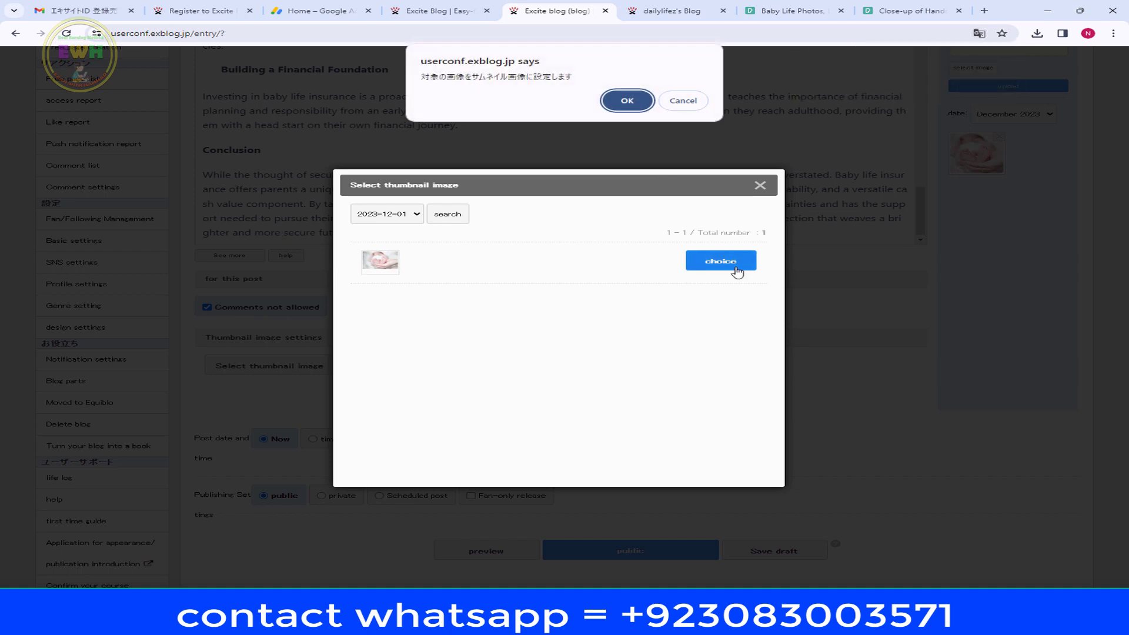
left_click(624, 100)
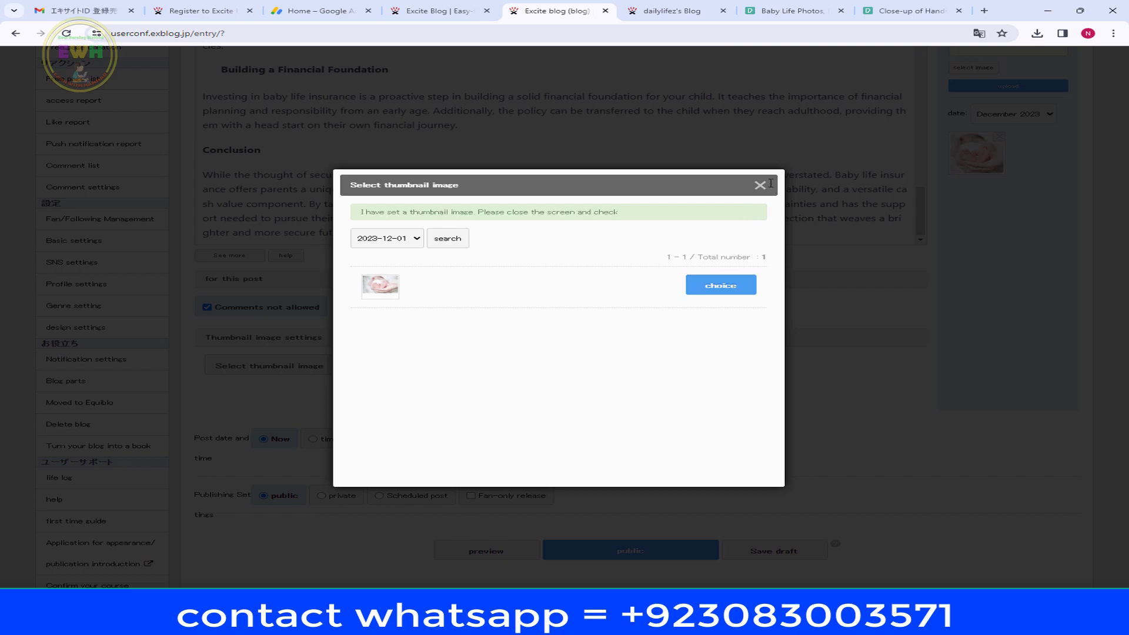
left_click(760, 185)
Publish the baby life insurance post as public
scroll(434, 357, "down", 2)
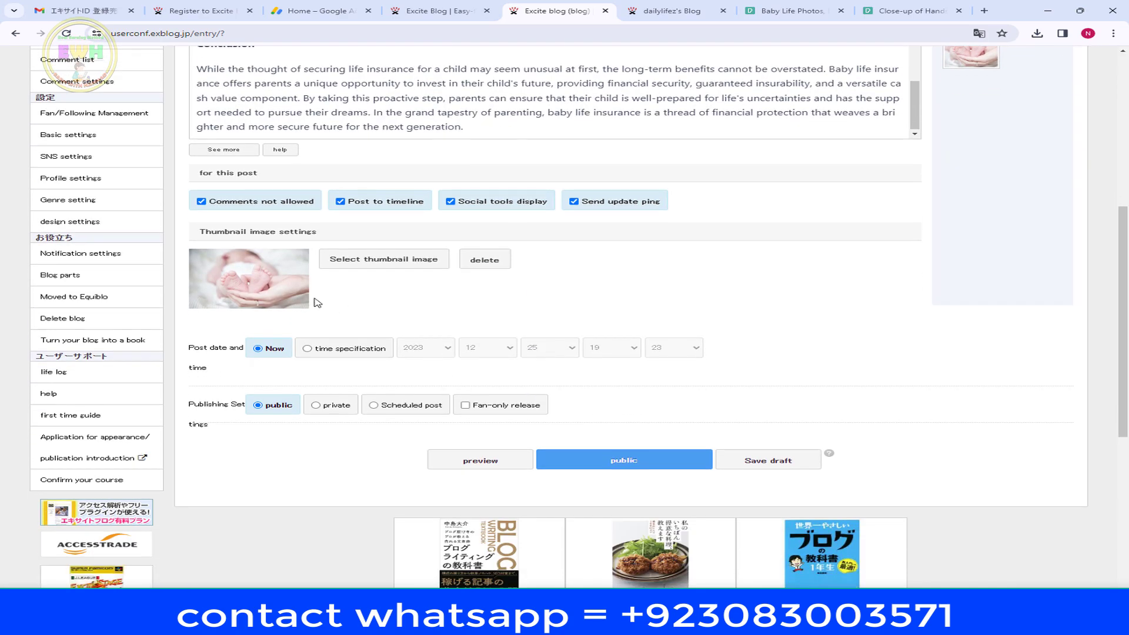
scroll(293, 297, "down", 4)
scroll(635, 353, "up", 3)
left_click(634, 353)
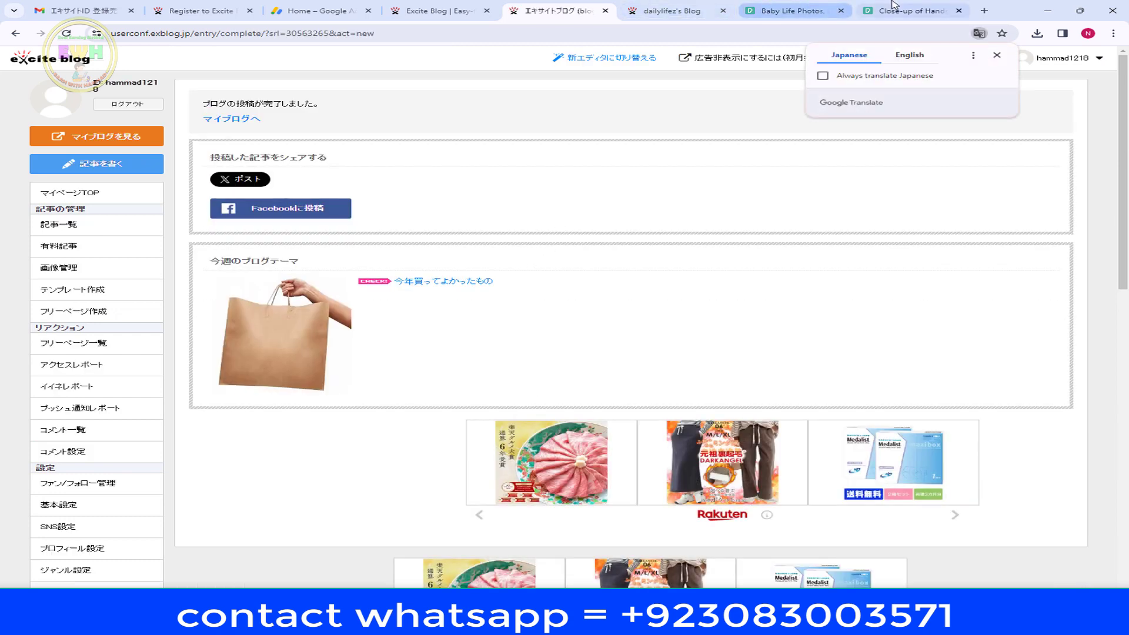
Translate the post-completed confirmation page into English and go to the live blog
left_click(907, 55)
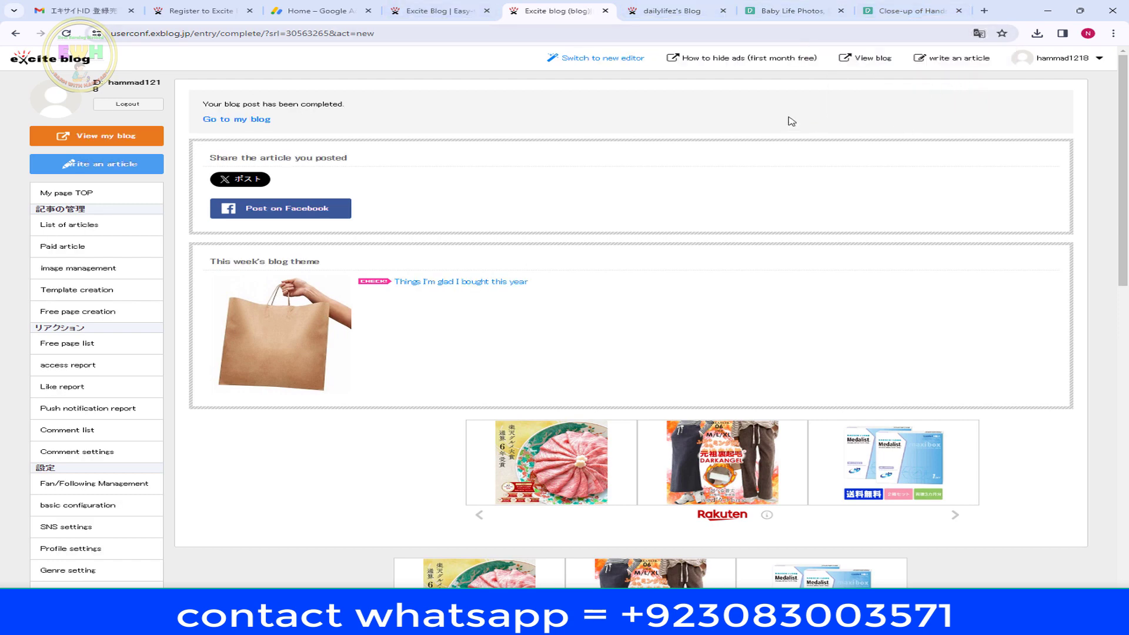
left_click(878, 60)
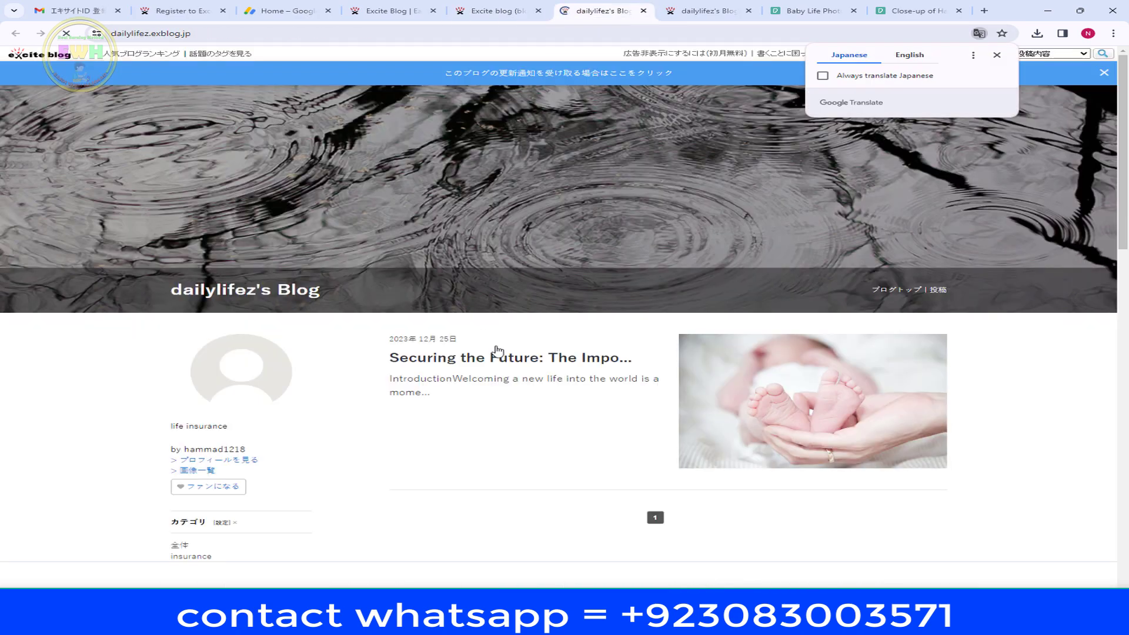
Open the 'Securing the Future' baby life insurance post and scroll through it
scroll(480, 394, "down", 10)
scroll(481, 397, "up", 10)
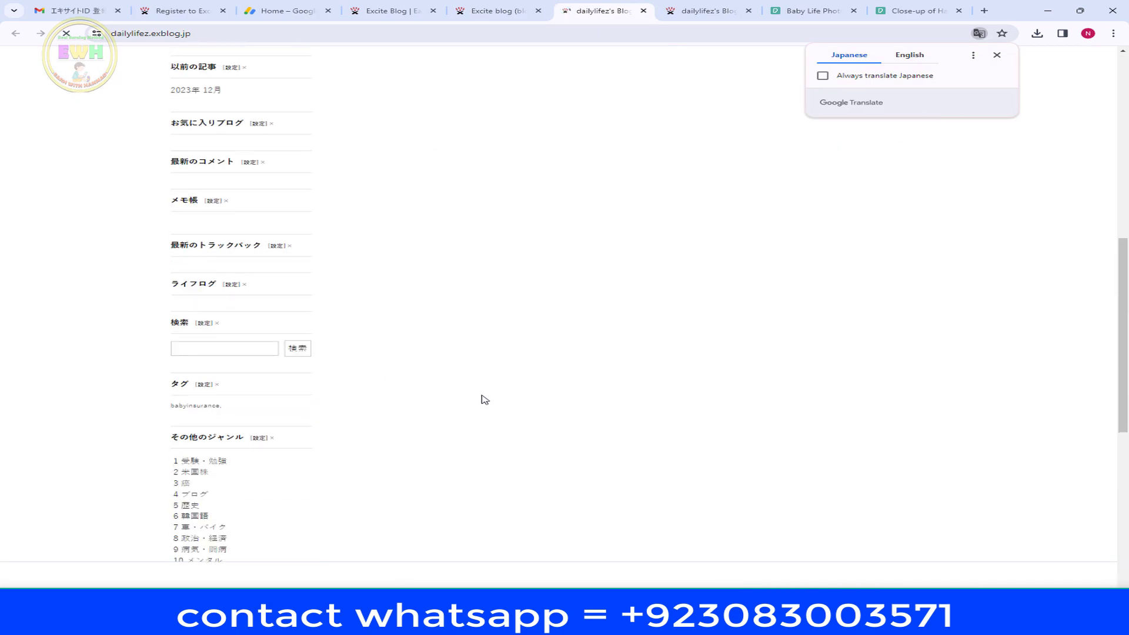
left_click(467, 366)
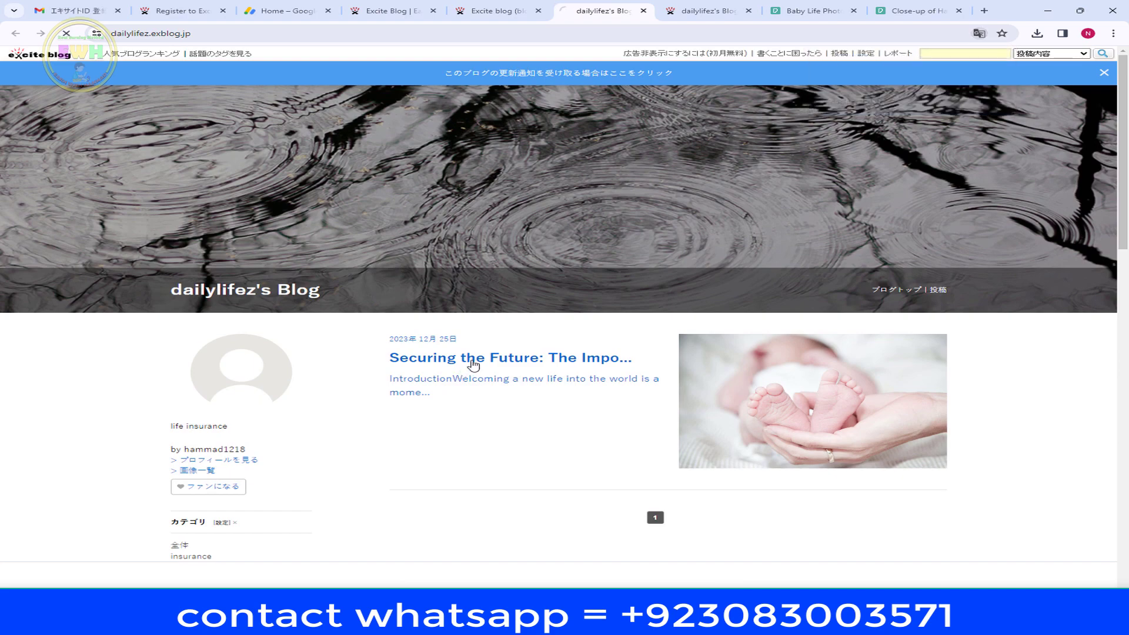
scroll(491, 369, "down", 15)
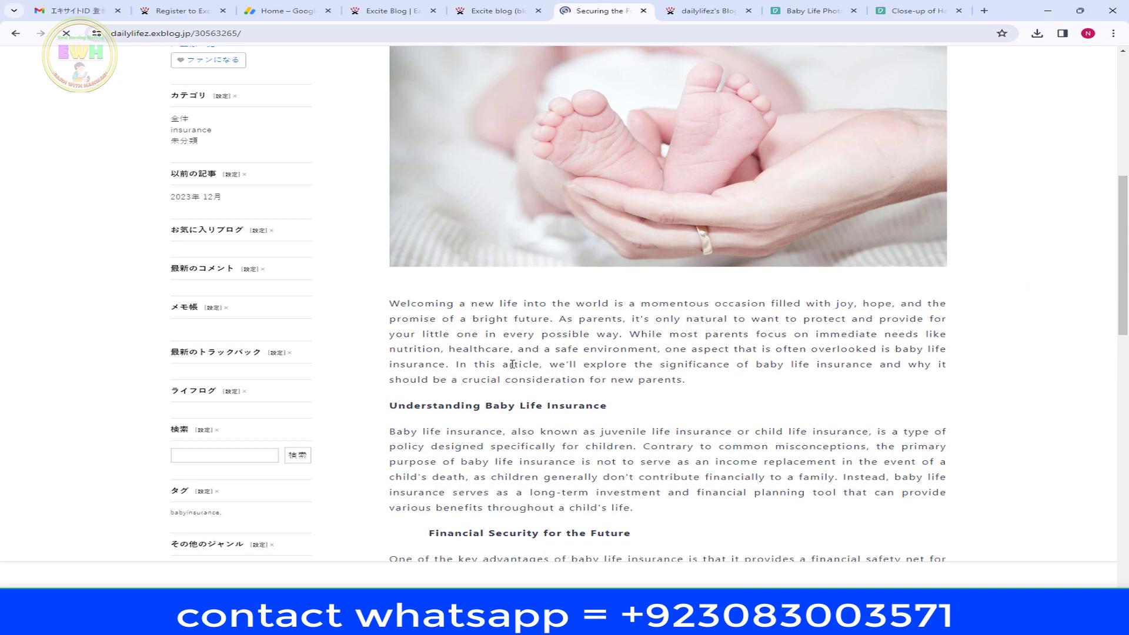
scroll(491, 369, "up", 5)
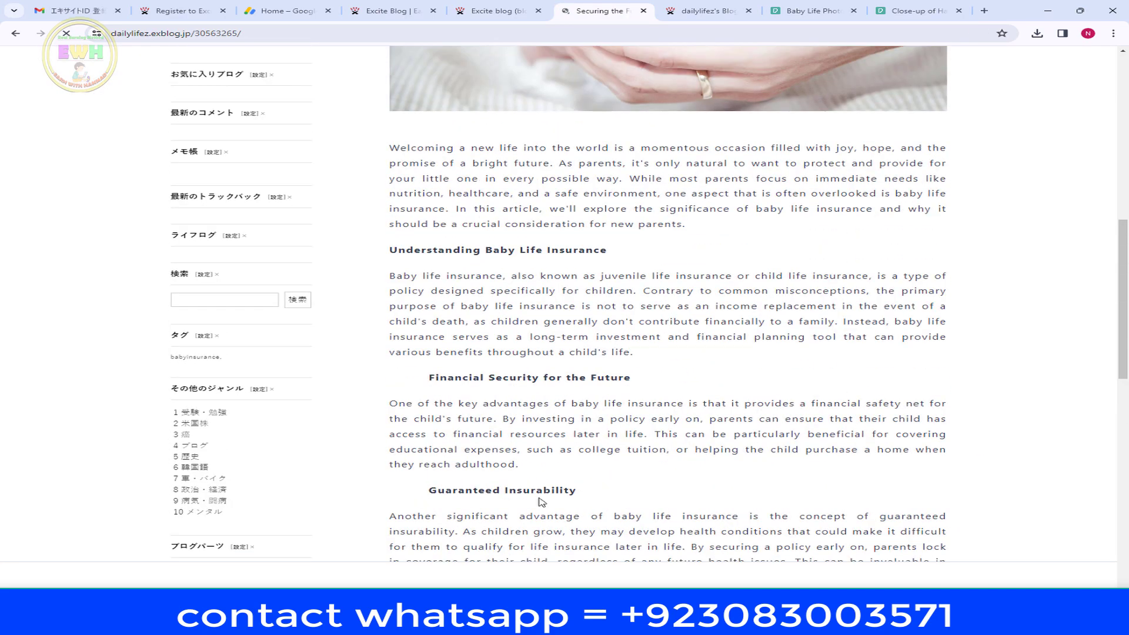
scroll(542, 502, "up", 10)
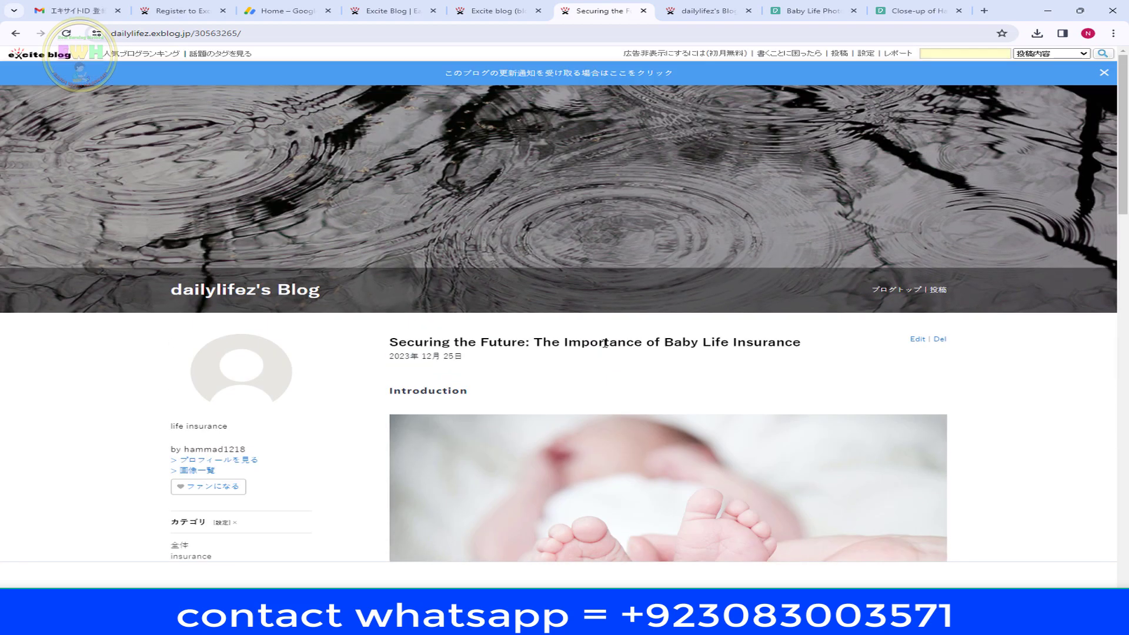
scroll(604, 343, "down", 20)
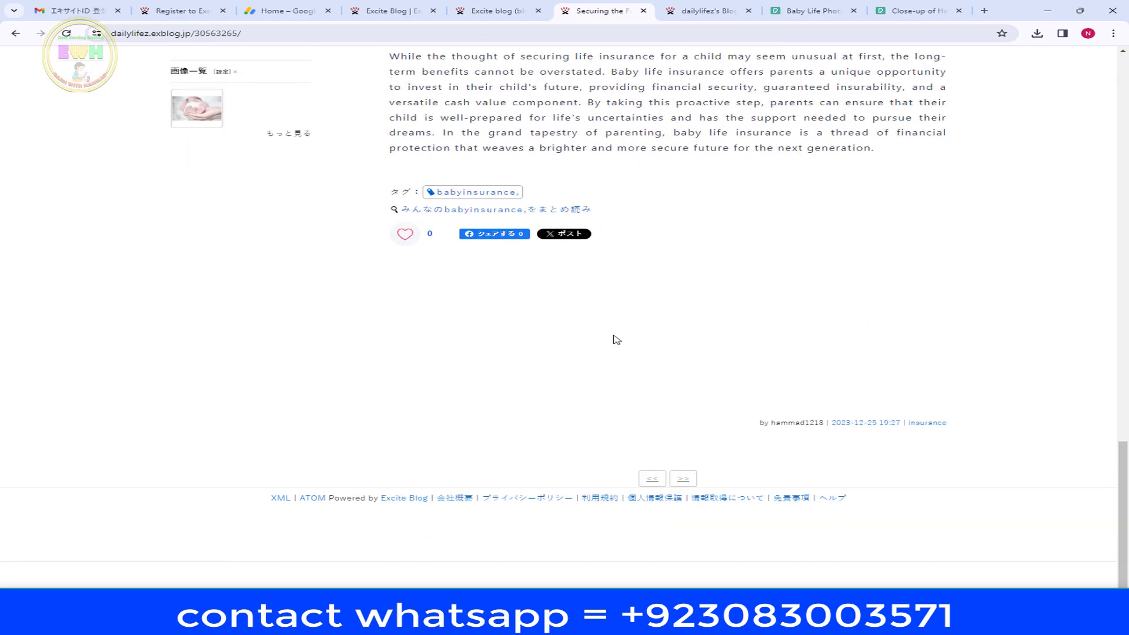
scroll(616, 340, "up", 15)
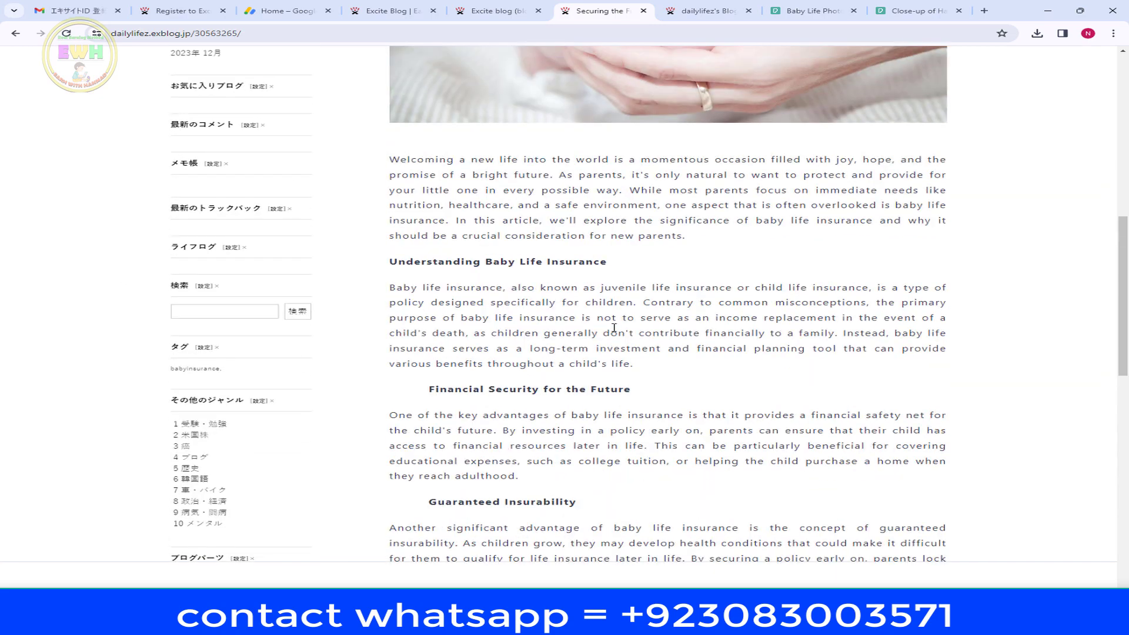
scroll(613, 327, "up", 10)
scroll(622, 368, "down", 6)
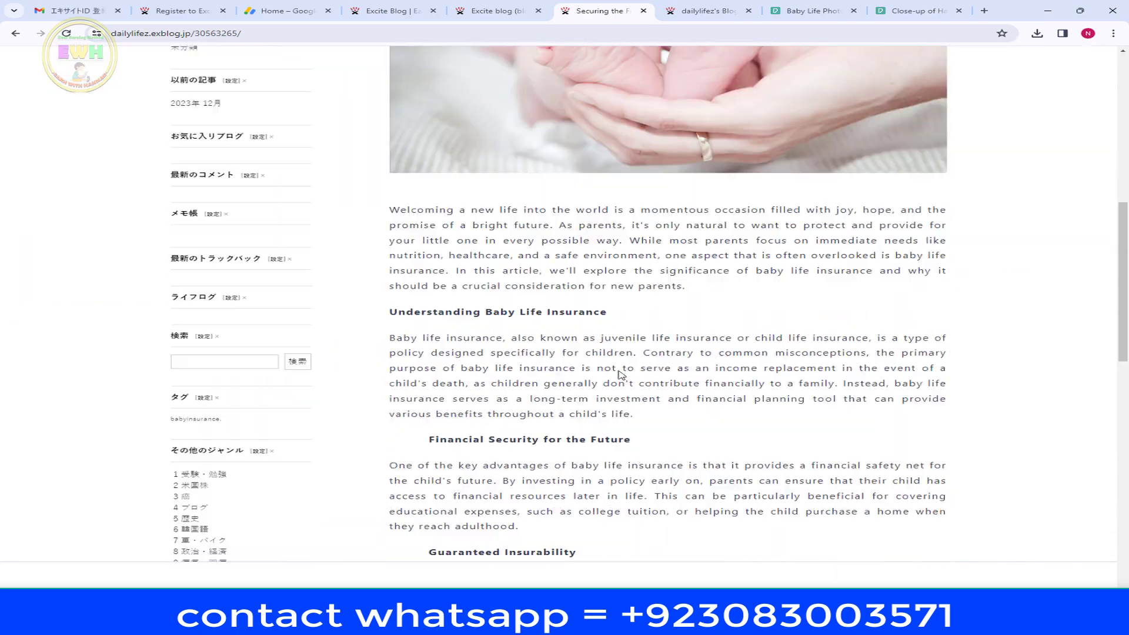
scroll(569, 388, "up", 6)
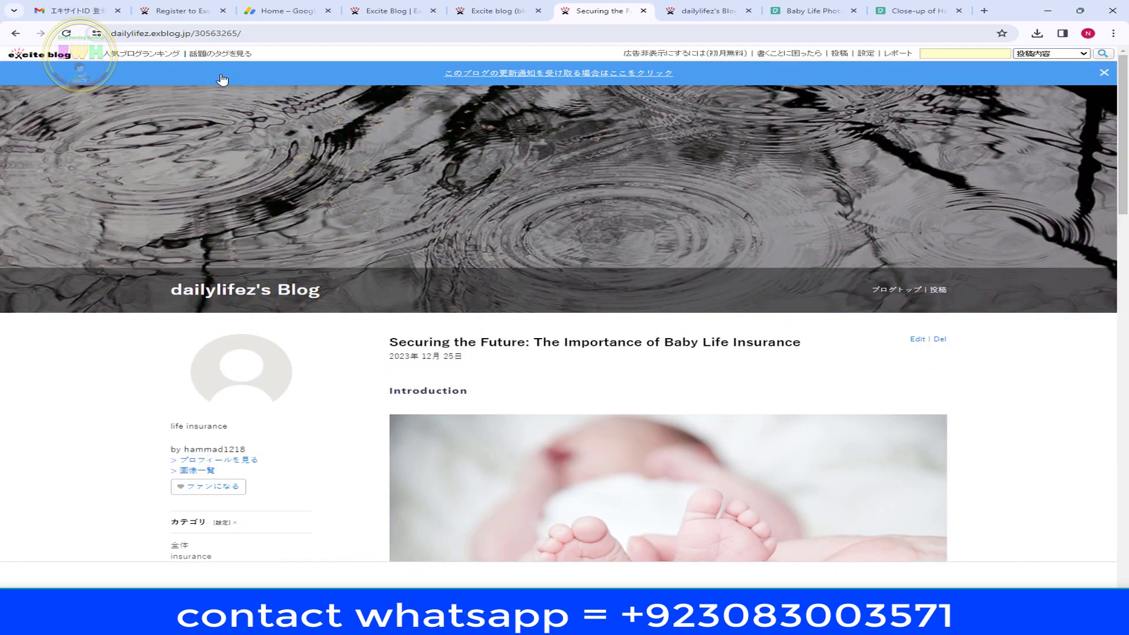
Translate the published post page into English
left_click(303, 36)
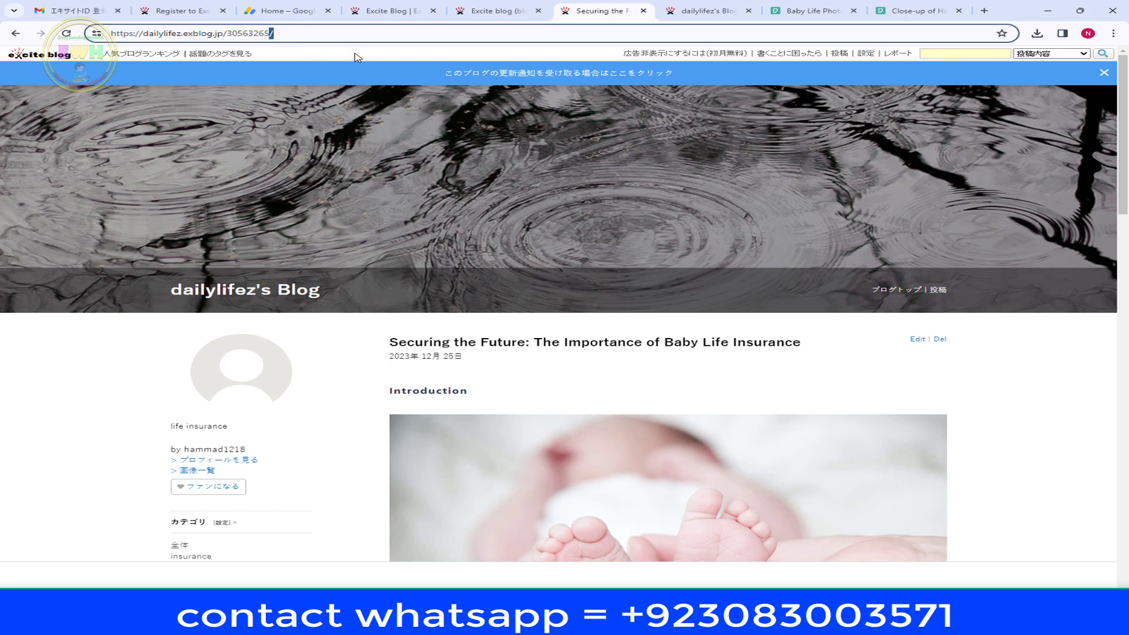
right_click(706, 225)
left_click(768, 395)
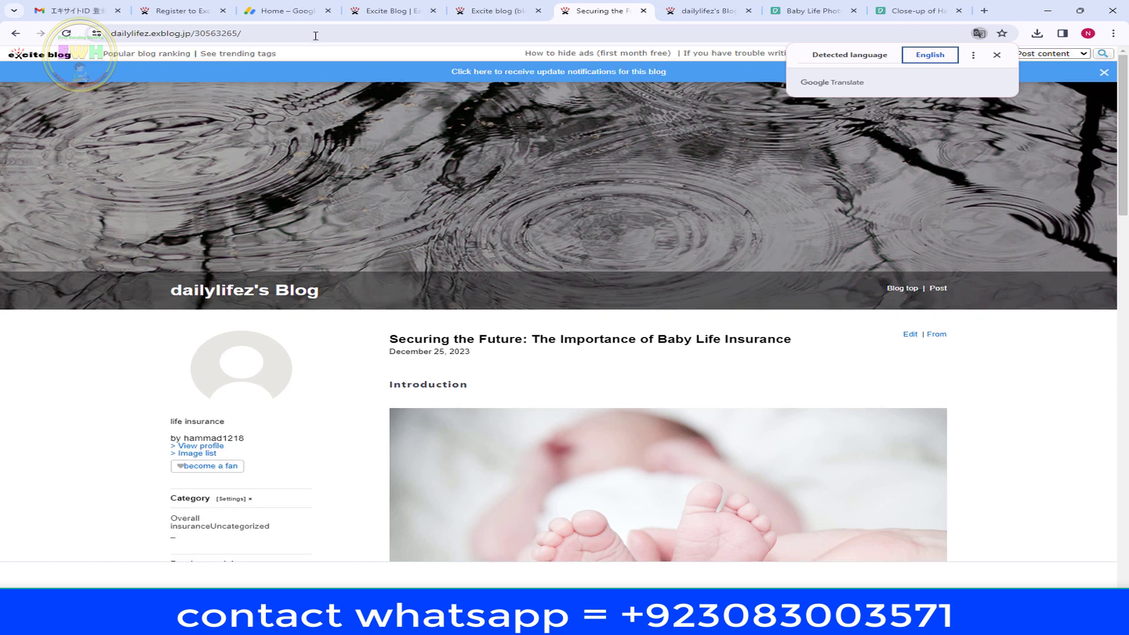
Delete the post number from the URL to load the blog's top page, then return to admin
left_click(315, 36)
left_click_drag(274, 33, 227, 33)
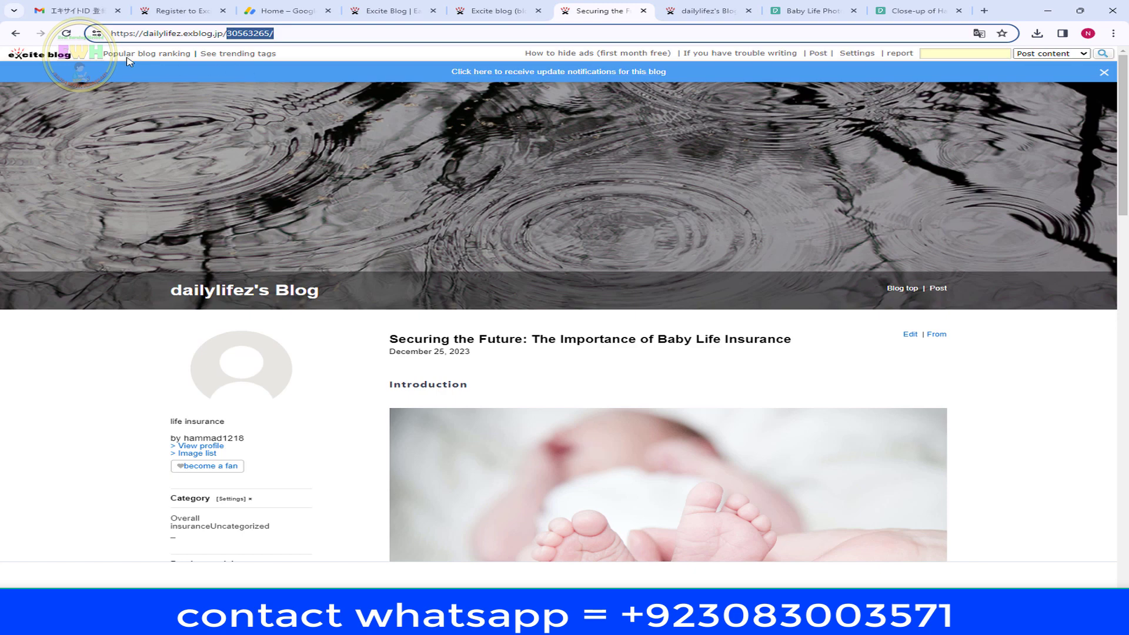
key("BackSpace")
key("Return")
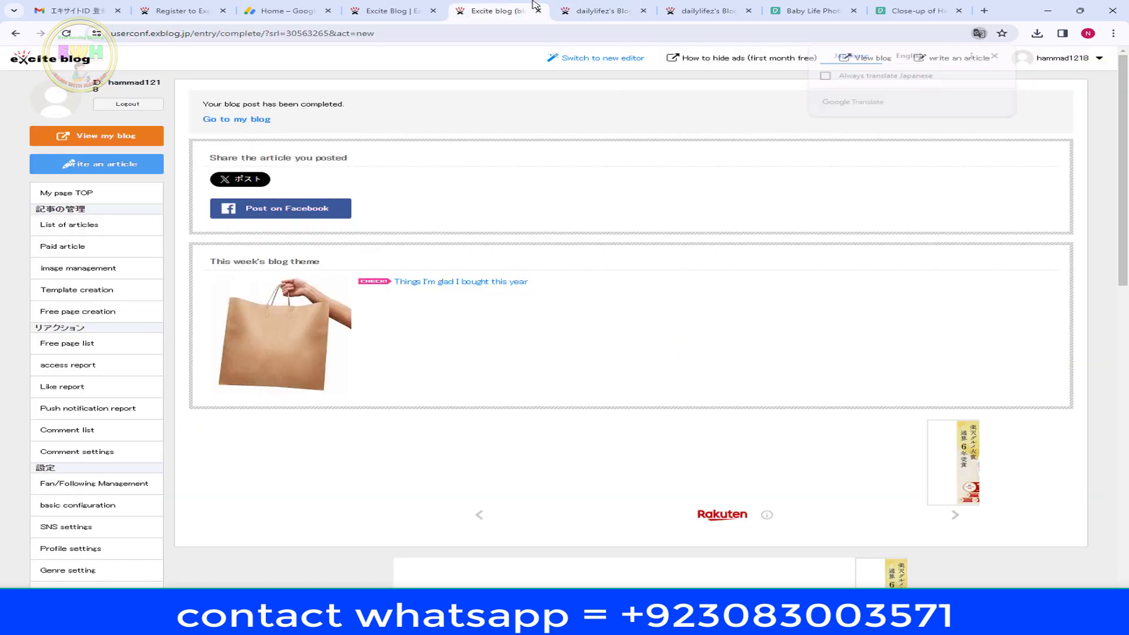
left_click(500, 11)
Scroll basic configuration down to the AdSense Operator ID field and look over the settings
scroll(206, 403, "down", 3)
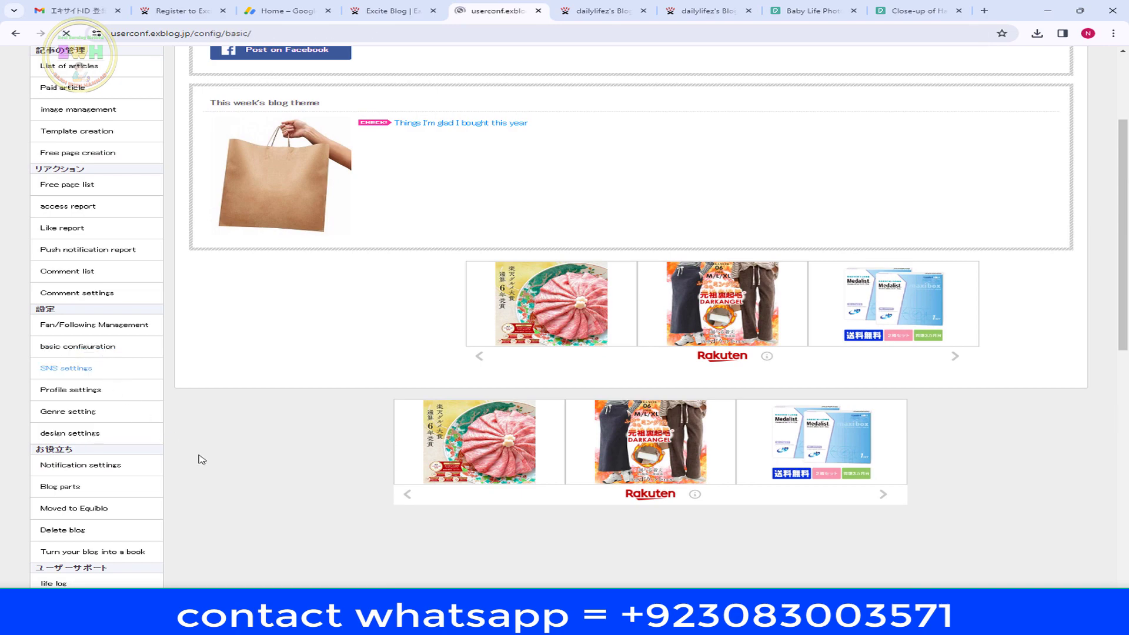
scroll(560, 387, "down", 5)
scroll(559, 387, "down", 9)
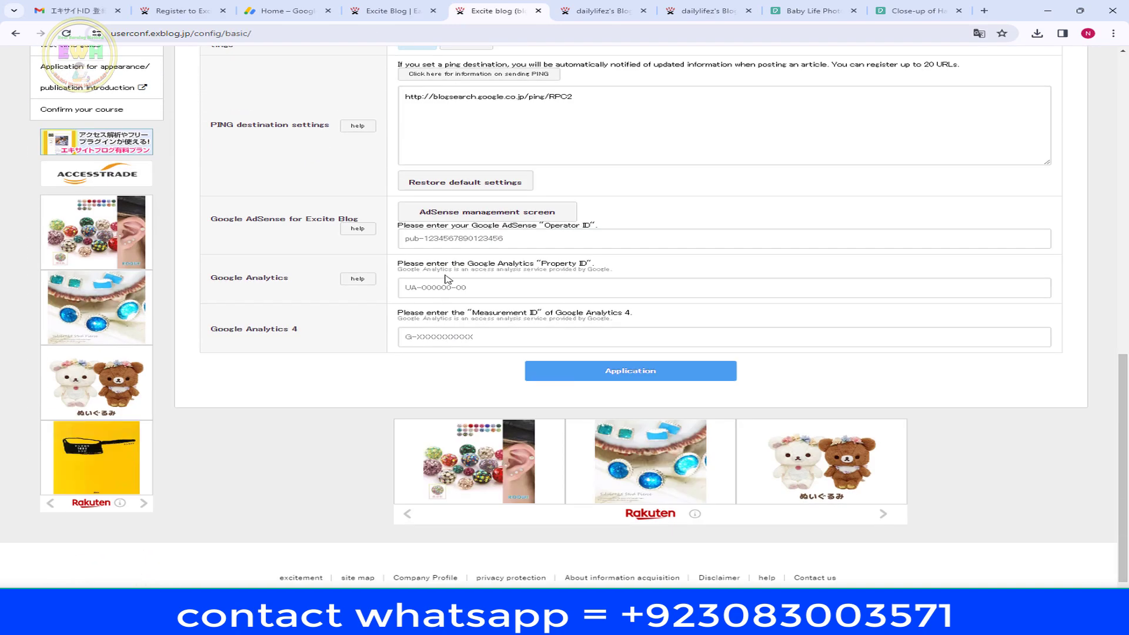
left_click(452, 237)
scroll(329, 293, "up", 5)
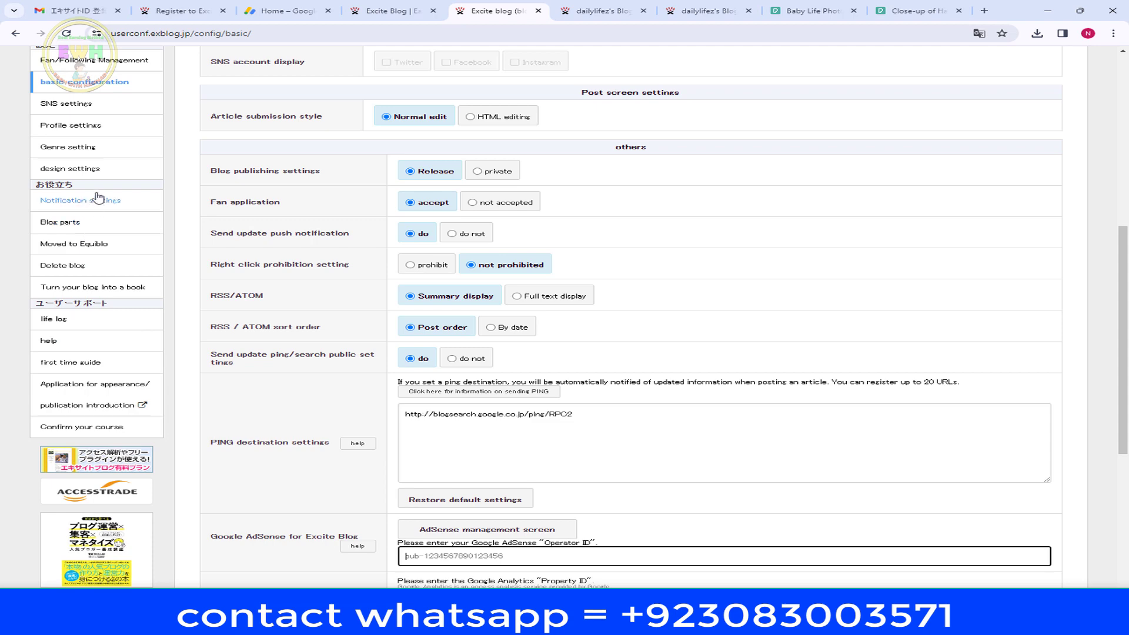
scroll(101, 176, "up", 2)
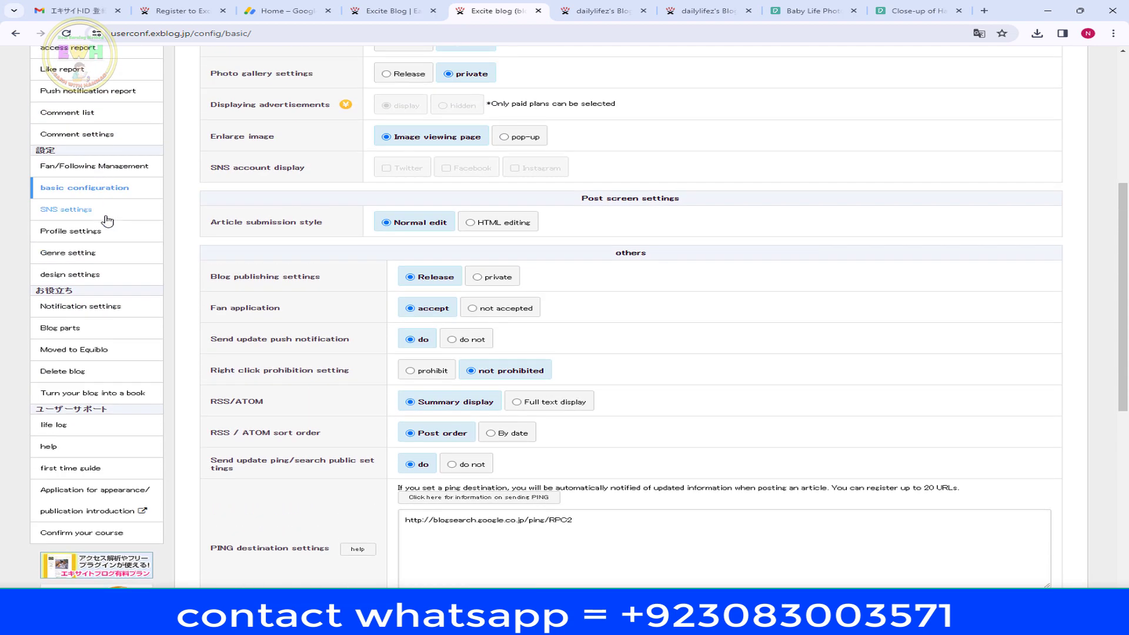
scroll(50, 250, "down", 2)
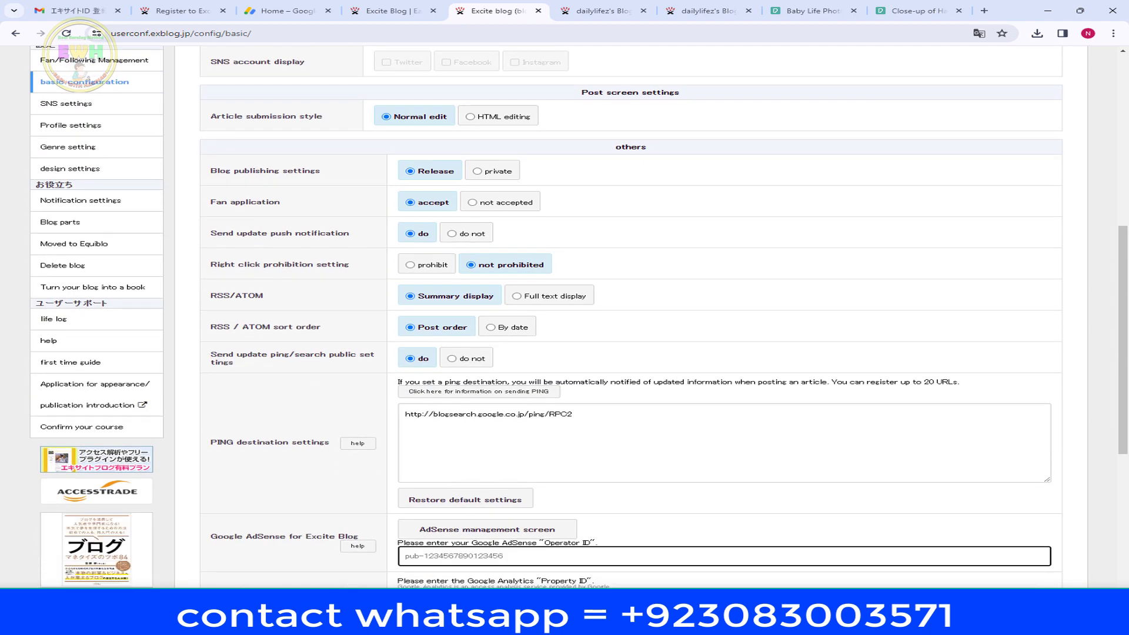
scroll(88, 300, "up", 1)
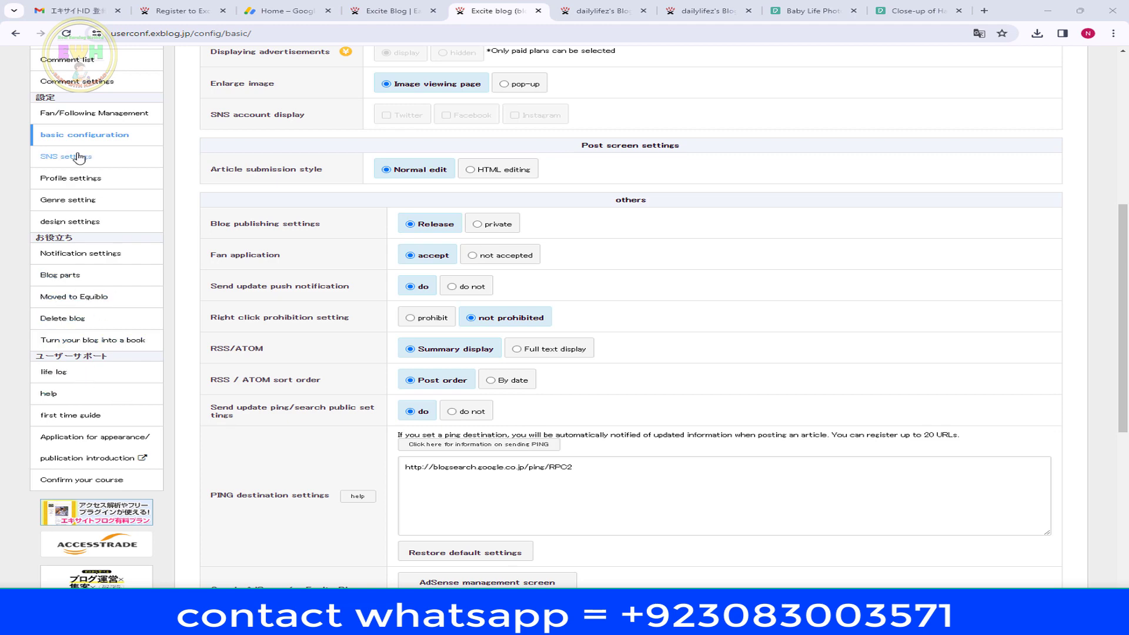
scroll(76, 171, "up", 1)
left_click(76, 278)
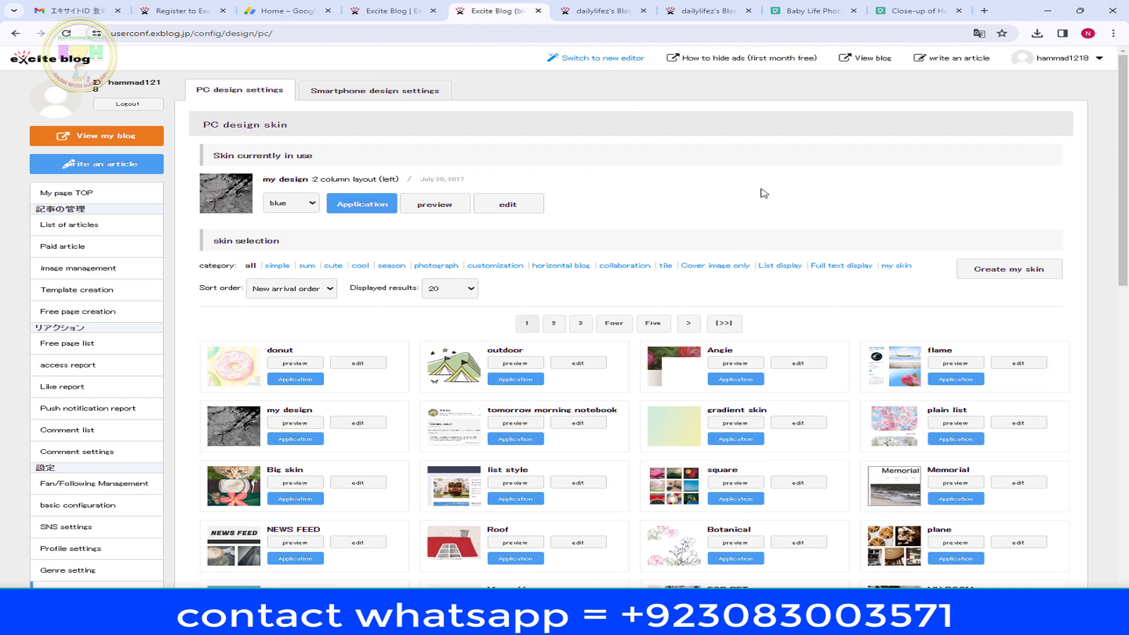
Translate the PC design settings into English and browse the skins from donut to MY ROOM
right_click(812, 211)
left_click(846, 382)
scroll(540, 390, "down", 2)
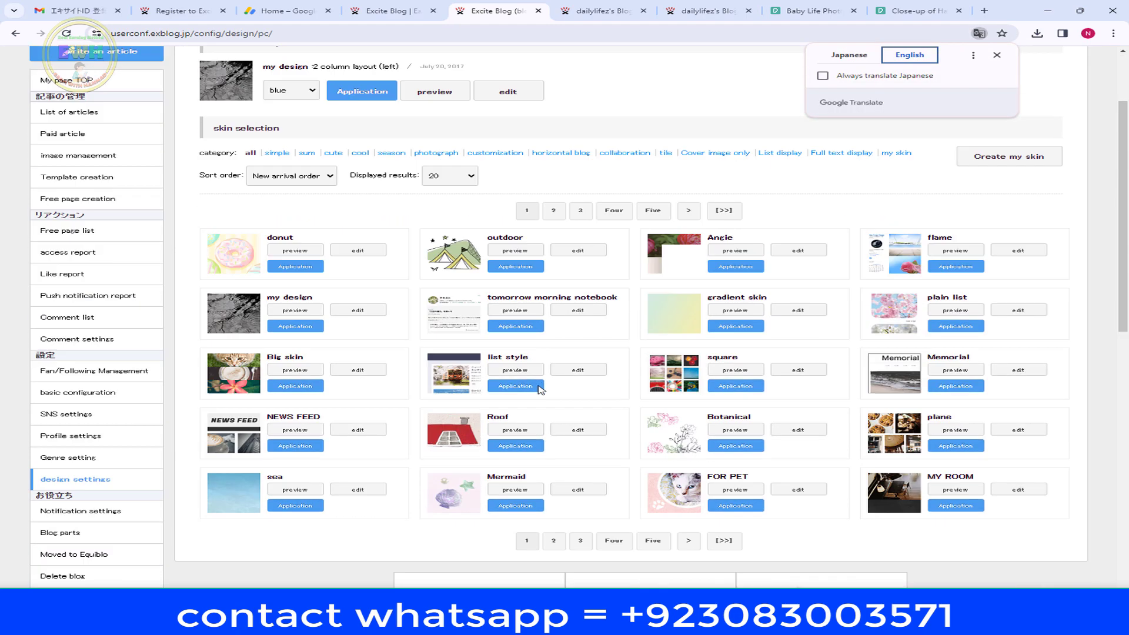
scroll(540, 390, "down", 2)
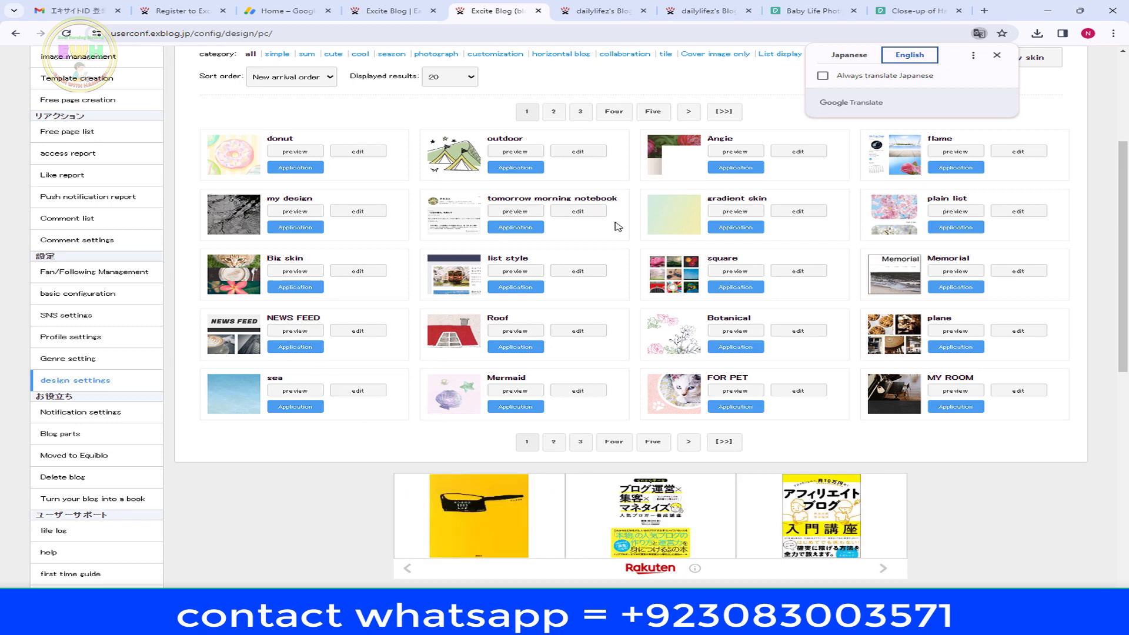
scroll(815, 291, "up", 1)
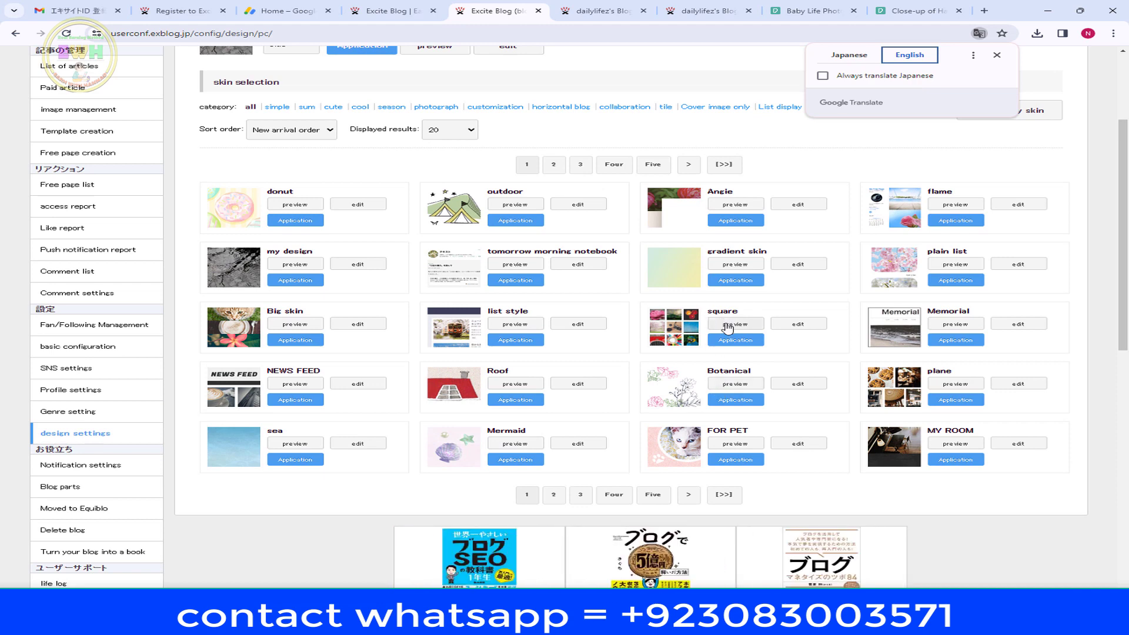
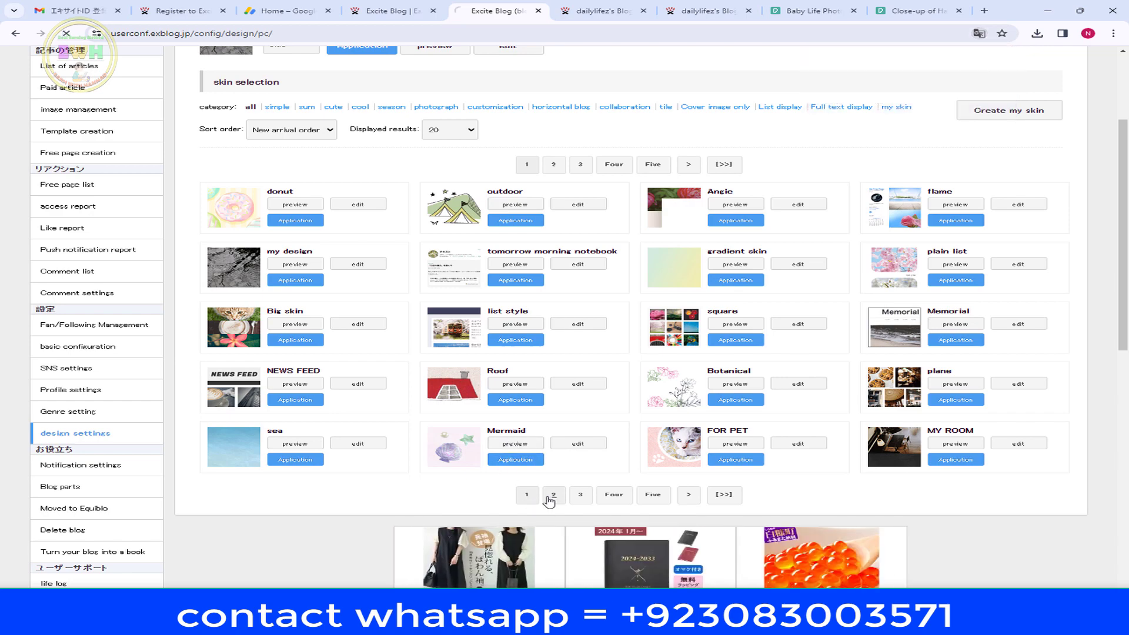
Browse the first and second pages of available PC design skins
left_click(551, 495)
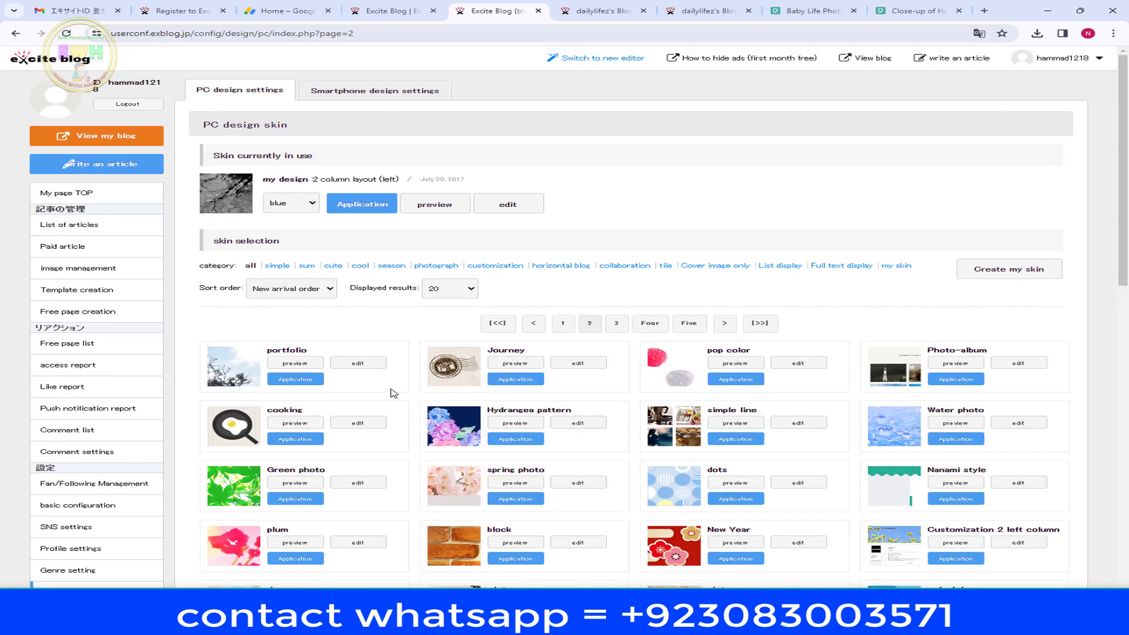
scroll(393, 411, "down", 4)
scroll(391, 446, "up", 3)
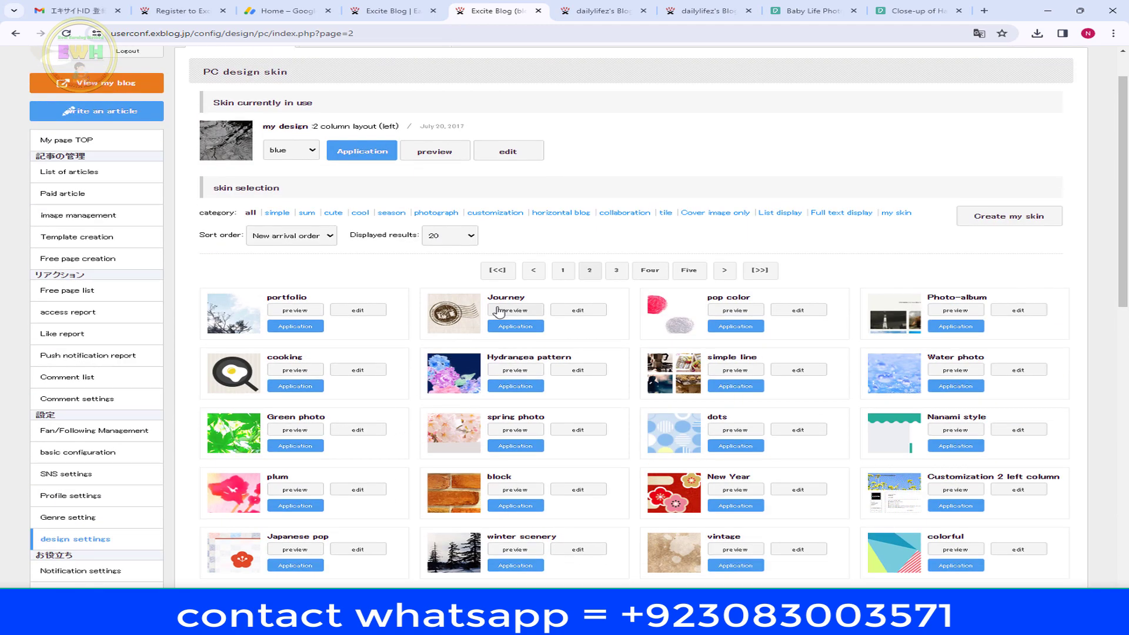
scroll(503, 308, "up", 1)
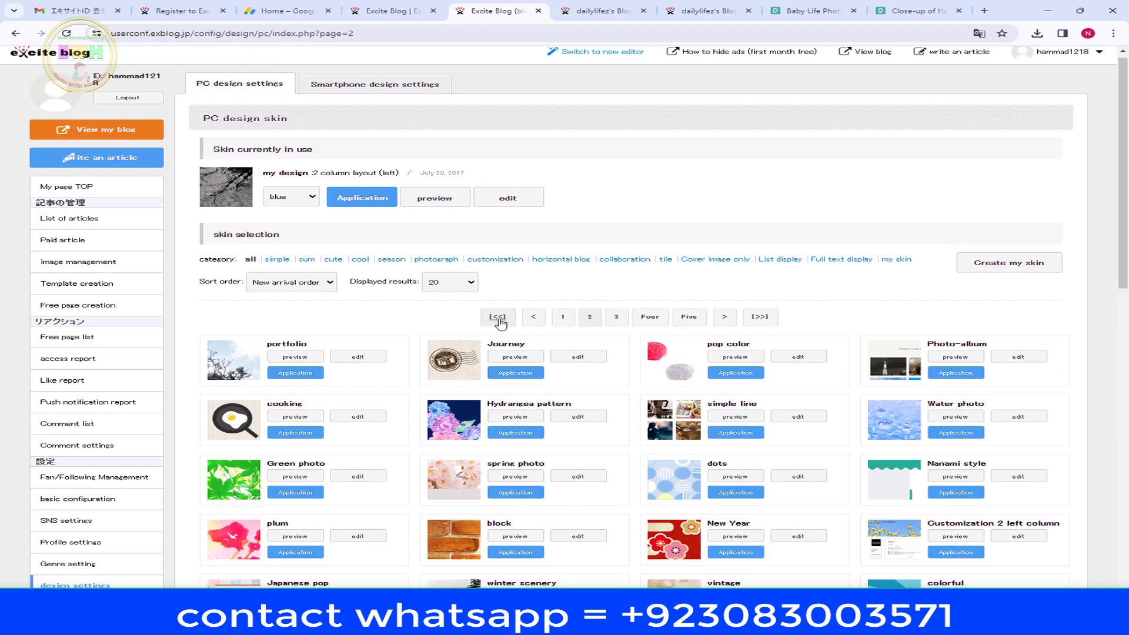
scroll(499, 319, "down", 5)
scroll(529, 282, "up", 4)
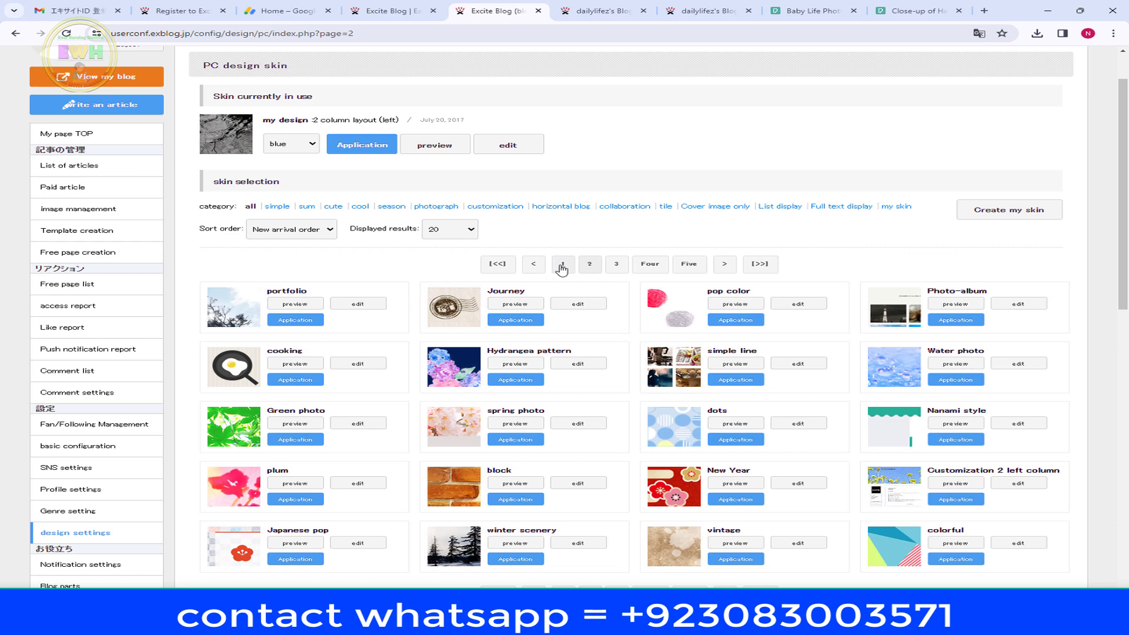
left_click(561, 265)
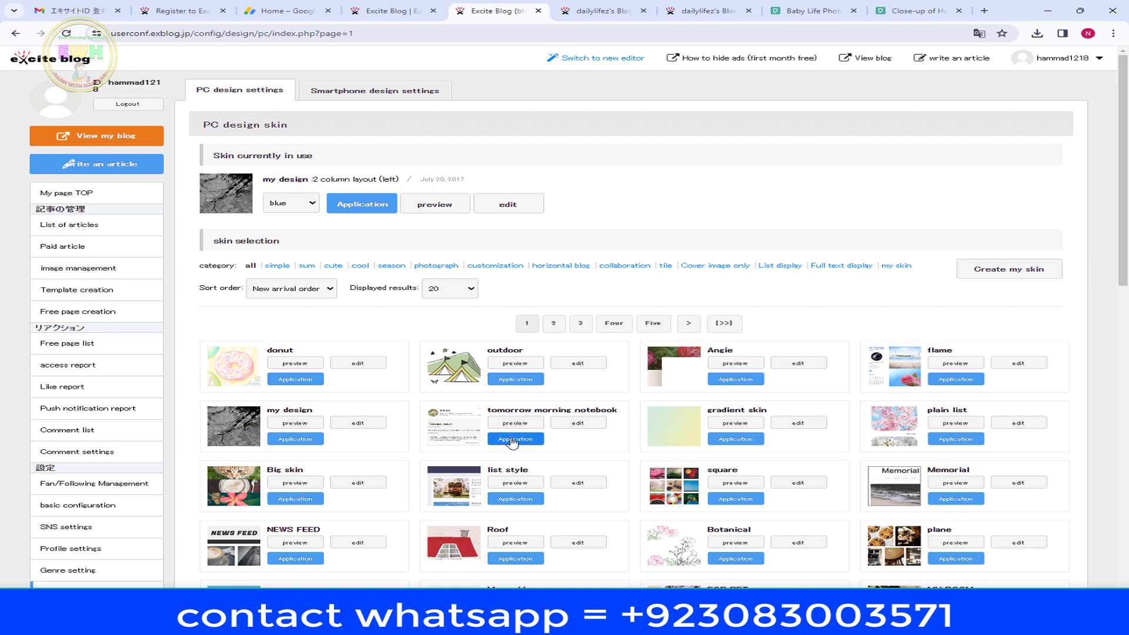
Apply the List Style skin, confirm it, and bring up the blog's public home page
scroll(524, 465, "down", 3)
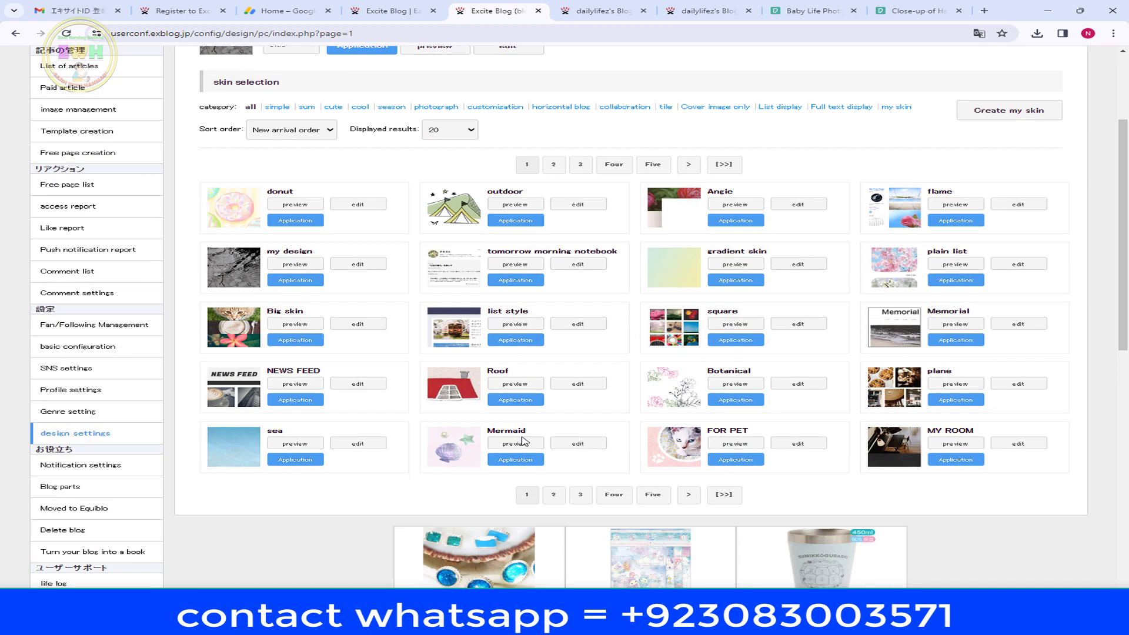
left_click(516, 343)
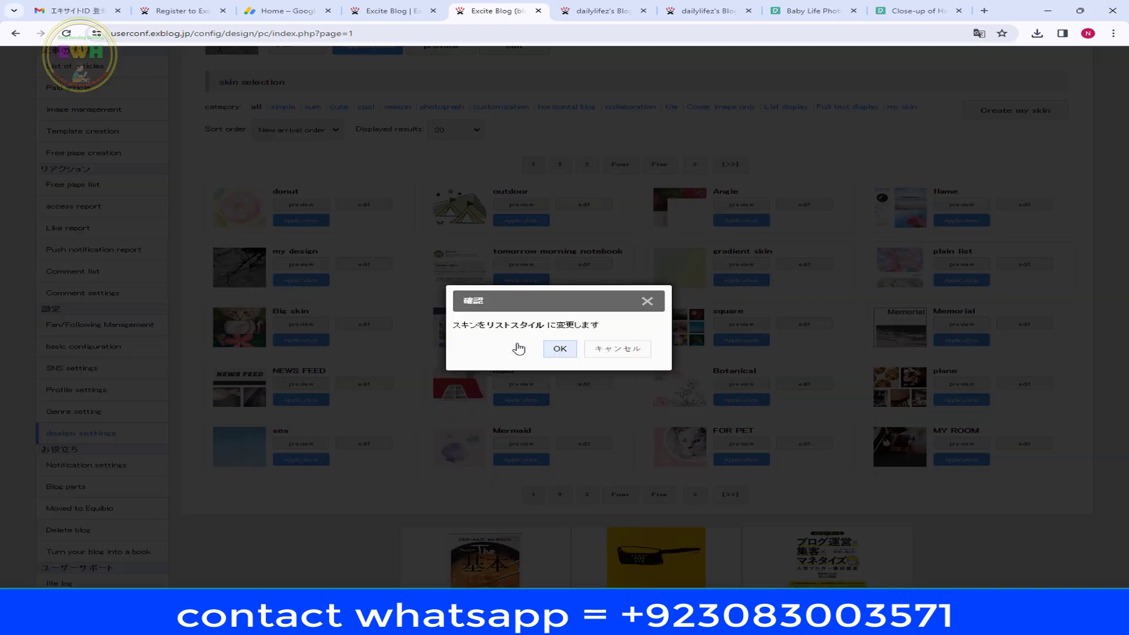
left_click(568, 352)
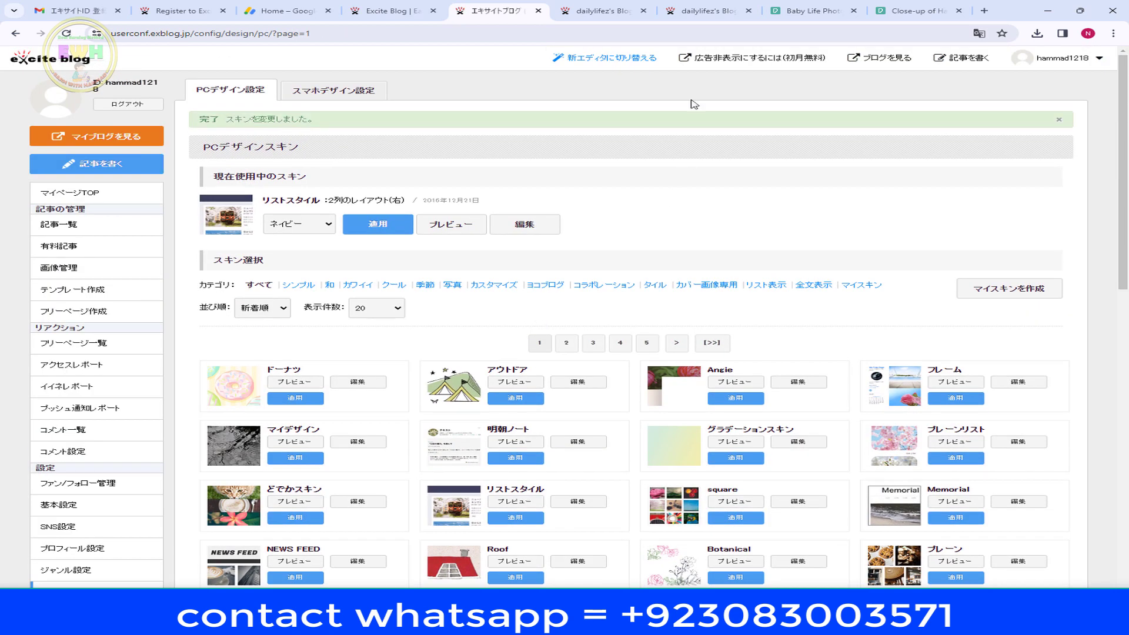
left_click(770, 7)
left_click(723, 7)
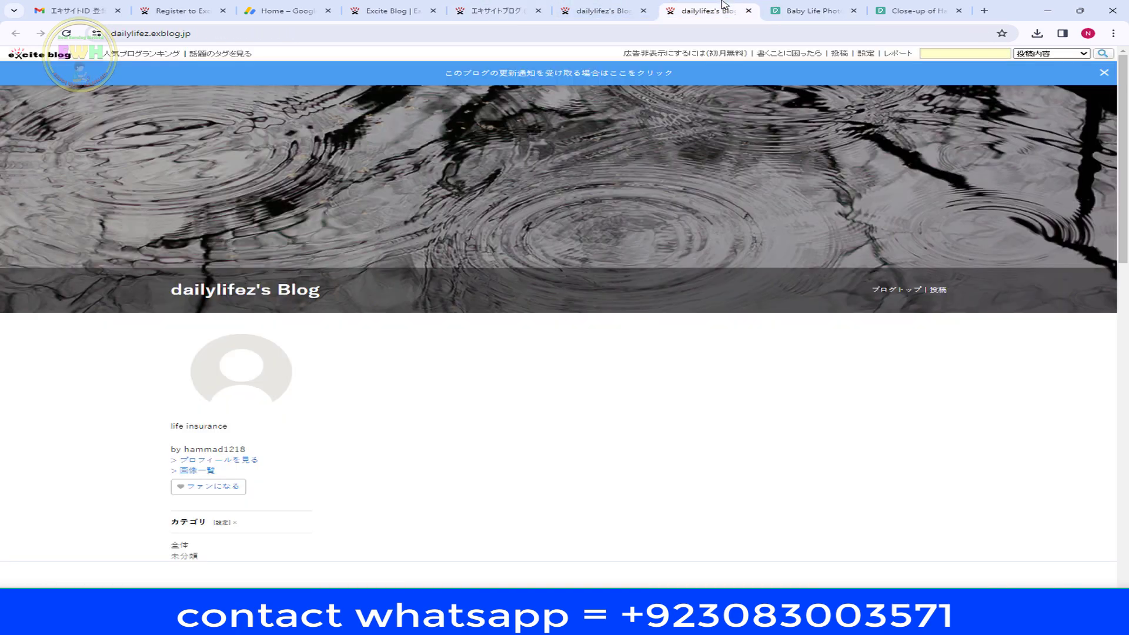
Reload the blog to show the List Style skin and translate the page into English
scroll(464, 262, "down", 3)
scroll(462, 262, "up", 3)
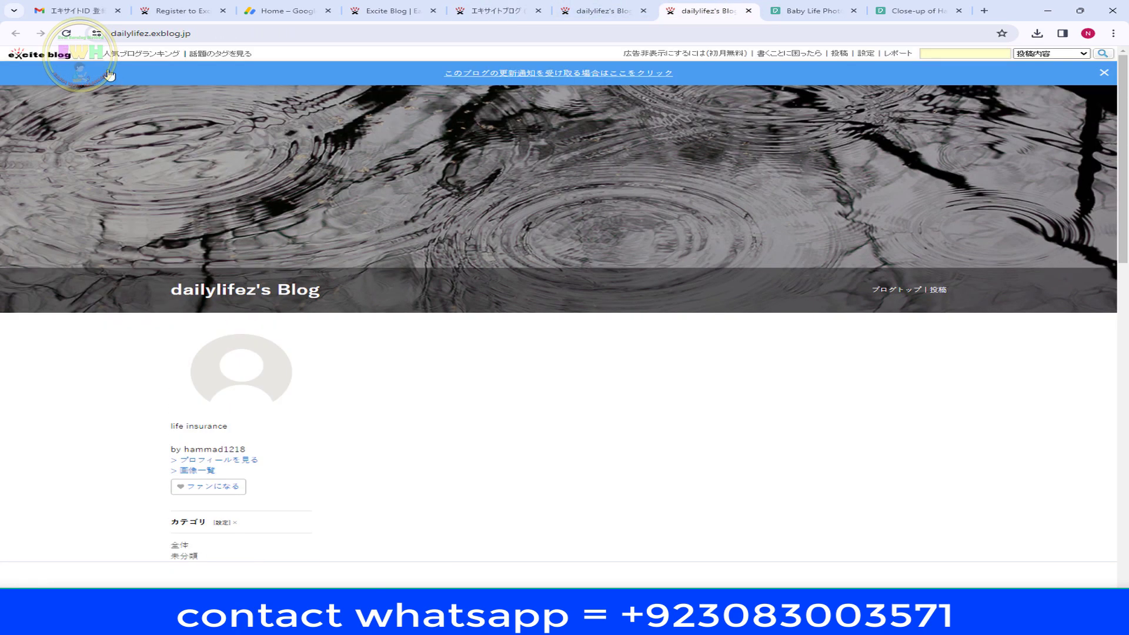
left_click(67, 34)
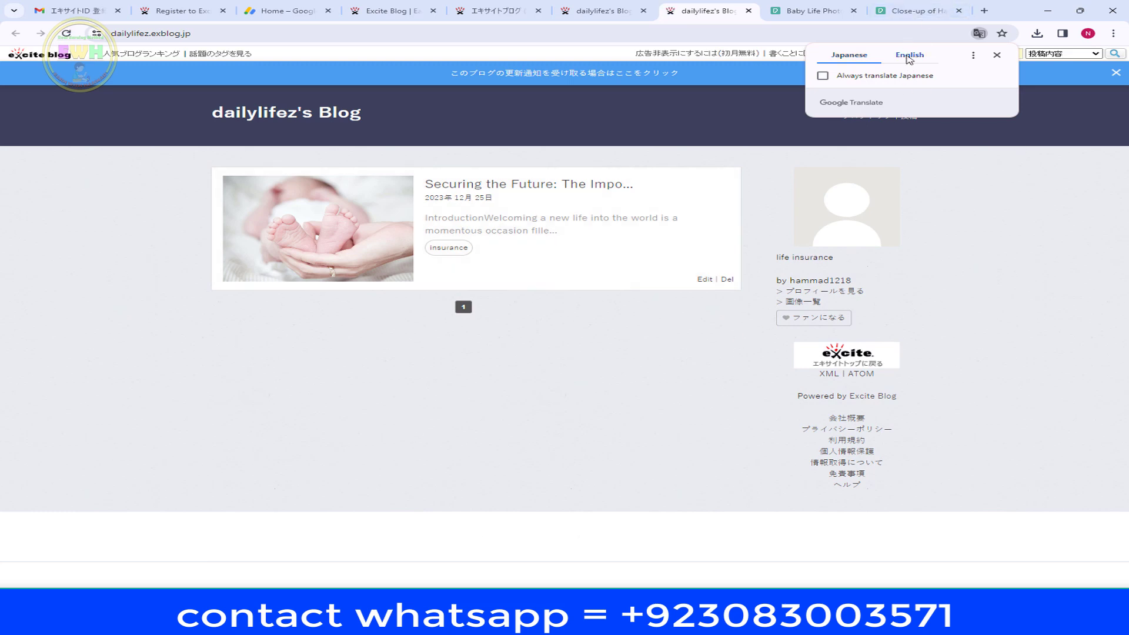
left_click(909, 55)
left_click(966, 260)
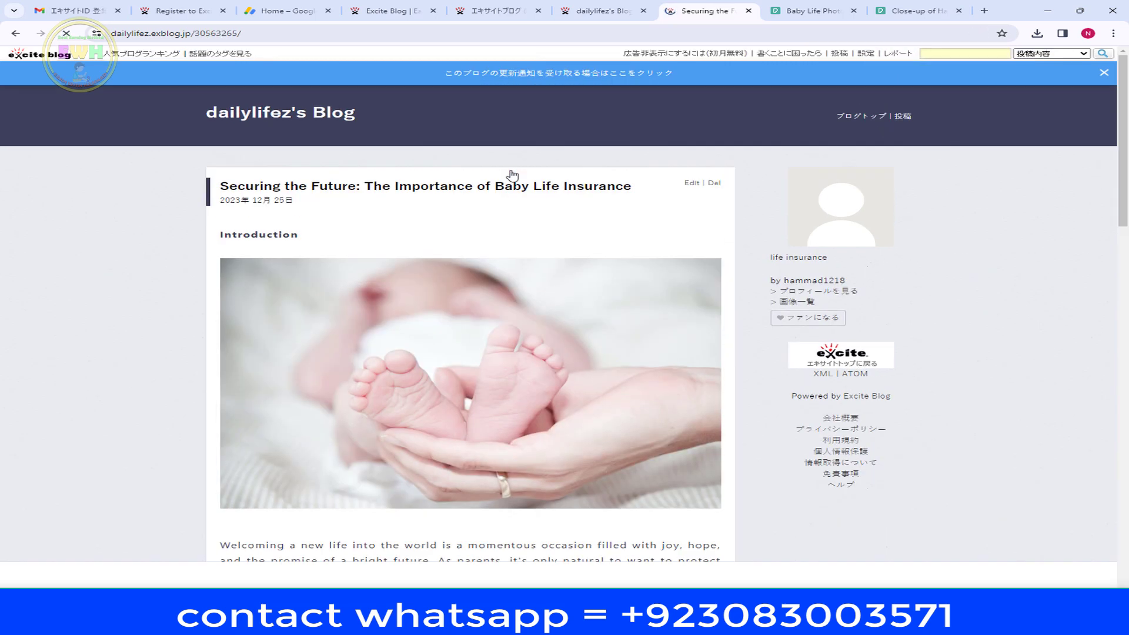
scroll(520, 175, "down", 20)
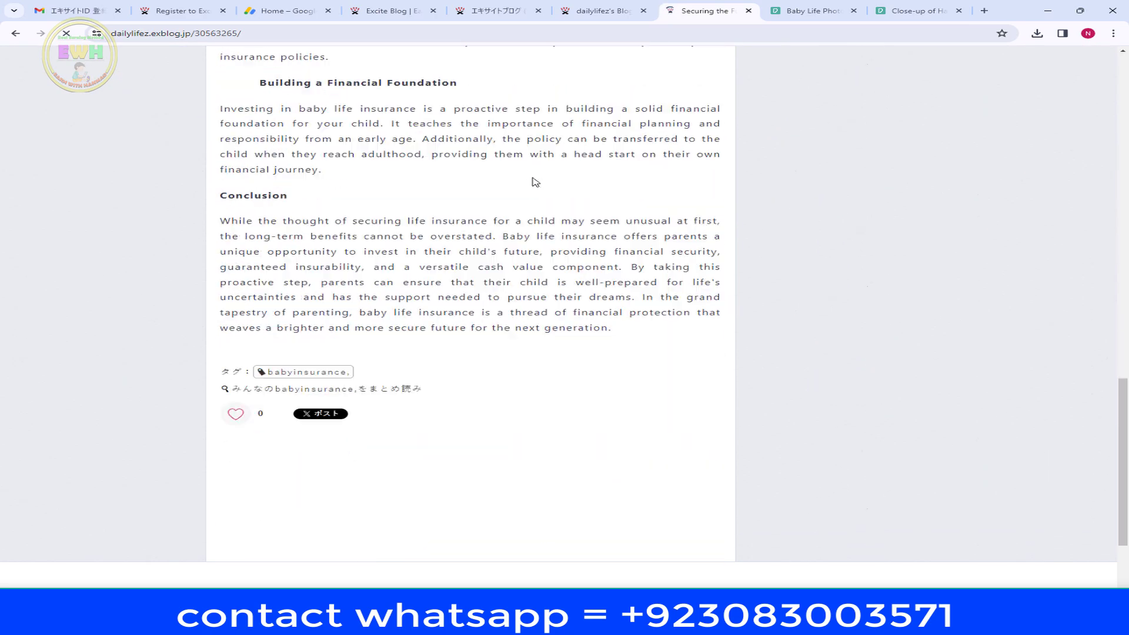
scroll(534, 195, "up", 20)
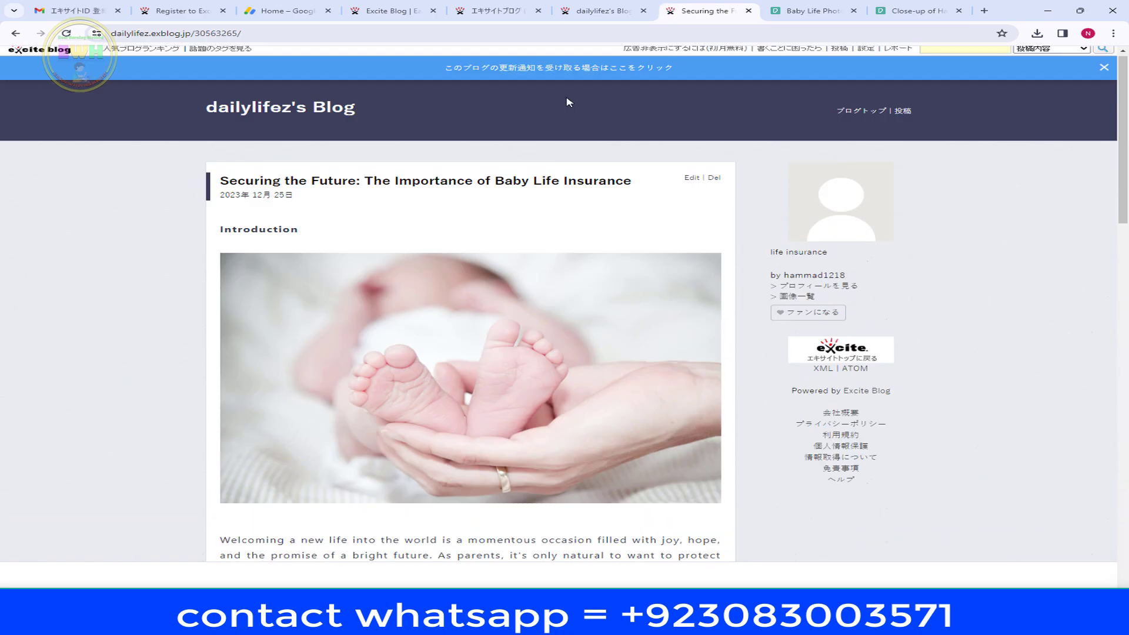
Go to the Excite Blog home page and start writing a new article
left_click(585, 5)
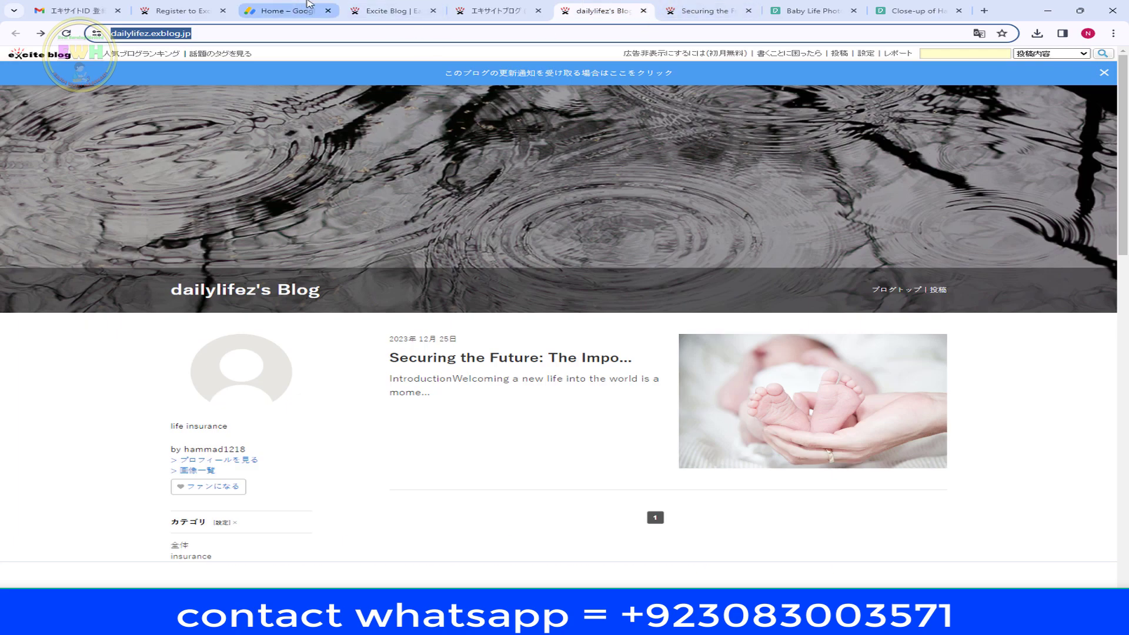
left_click(501, 7)
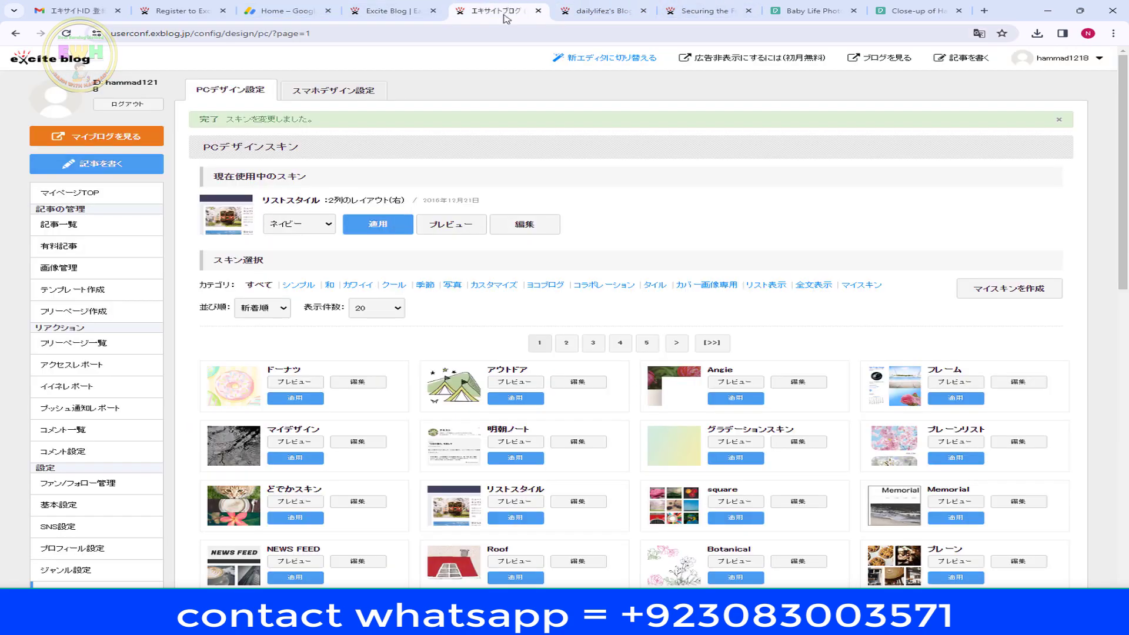
left_click(393, 9)
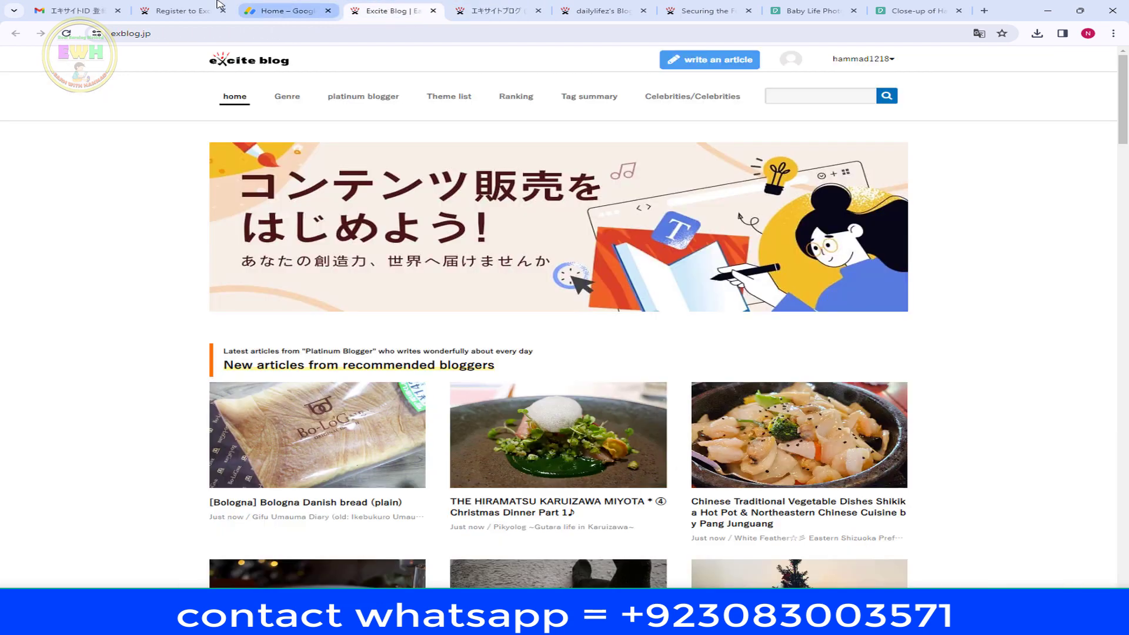
left_click(586, 6)
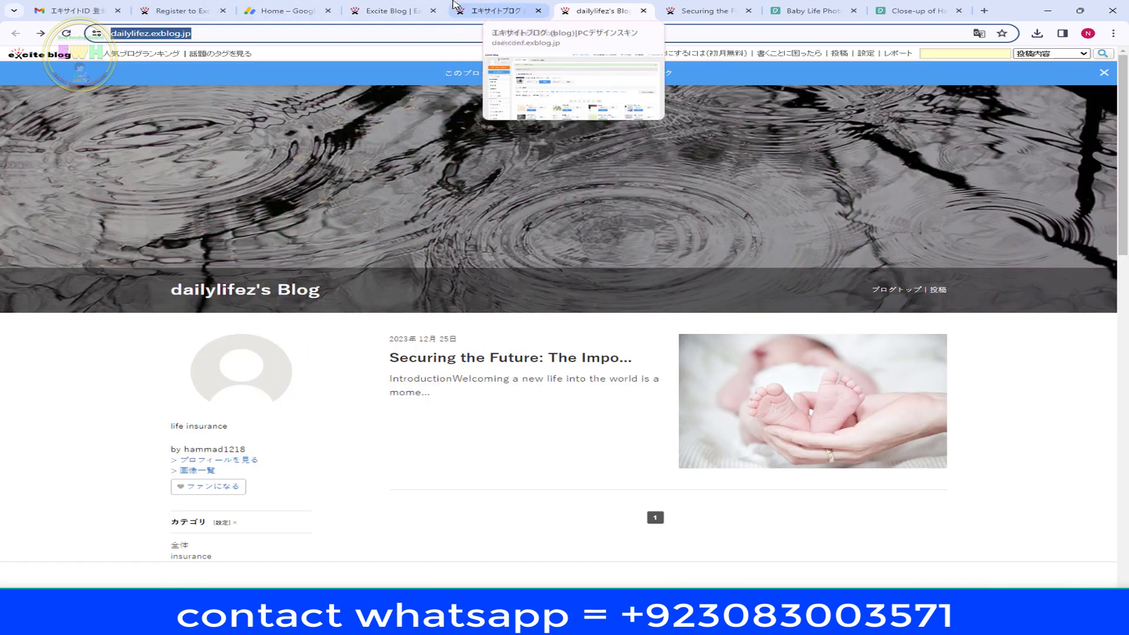
left_click(499, 10)
left_click(393, 10)
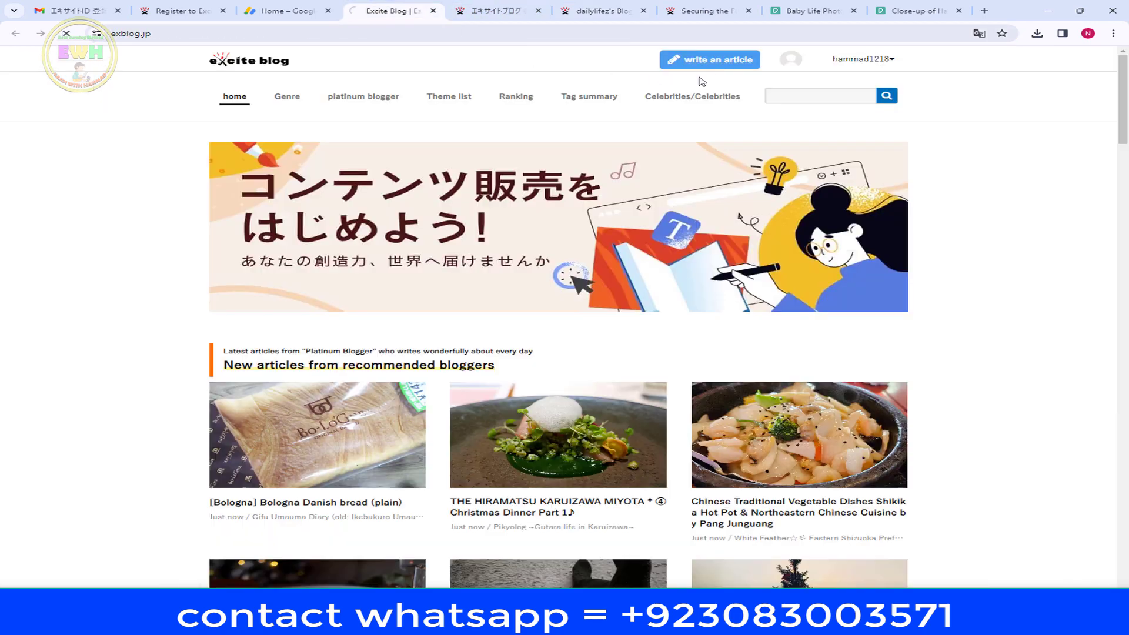
left_click(702, 64)
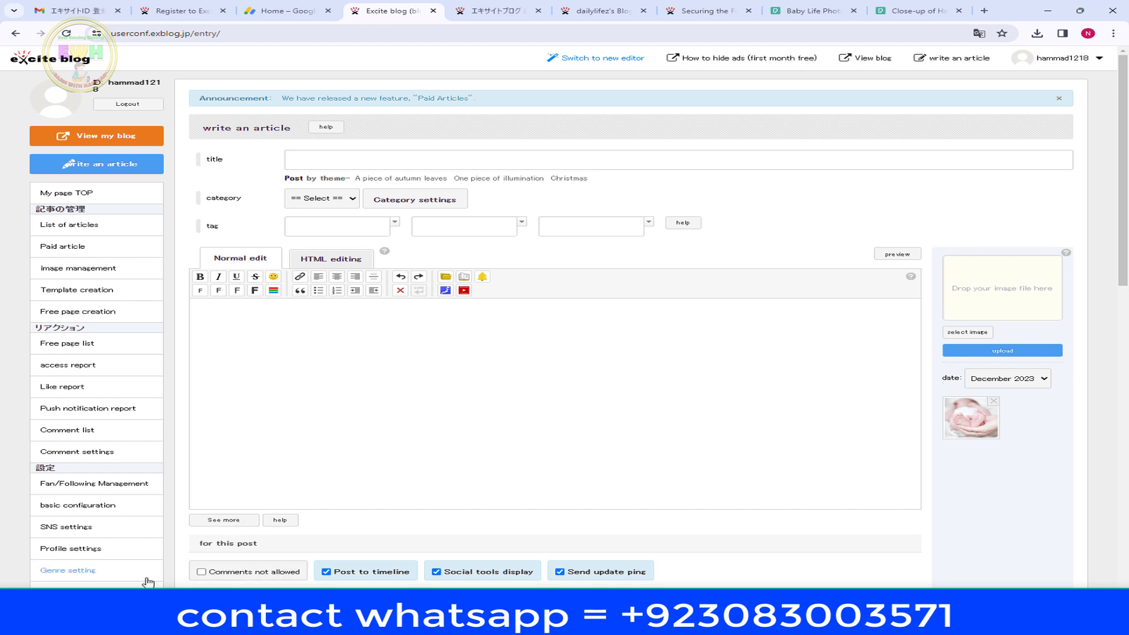
Copy ChatGPT's 'Mechanical Insurance in 2023' reply and paste it into the article body
key("alt+Tab")
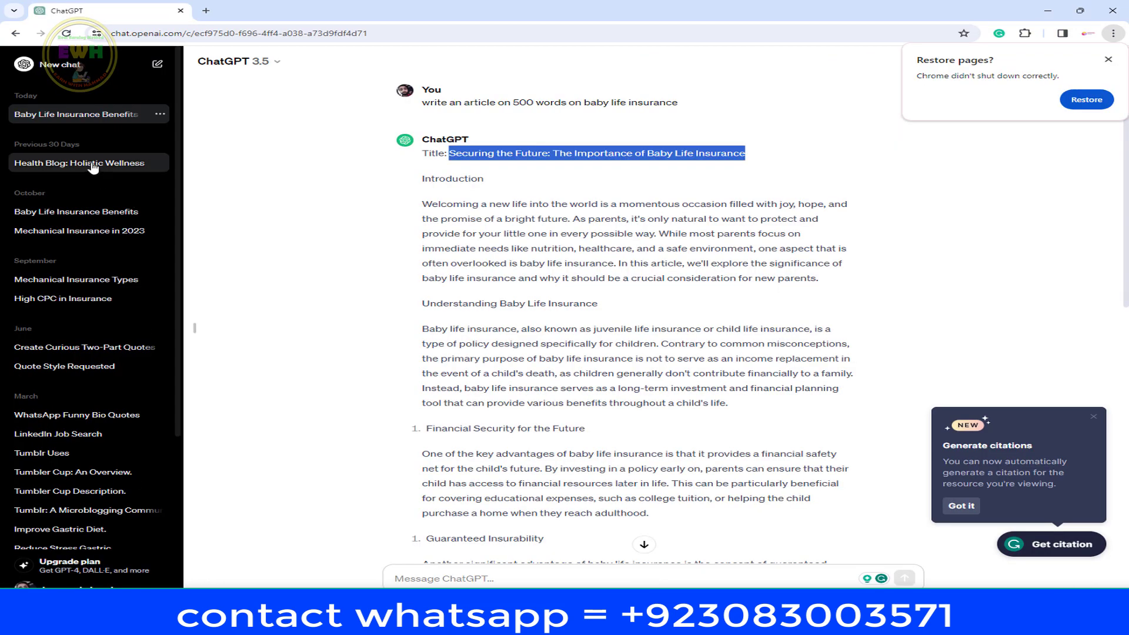
left_click(79, 238)
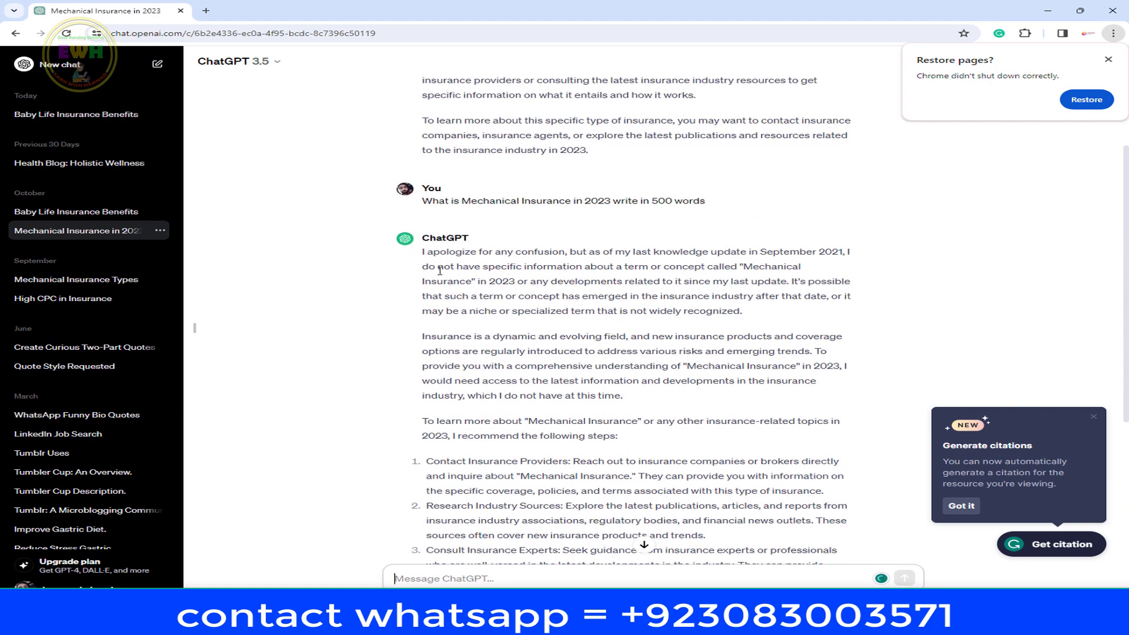
scroll(449, 282, "up", 3)
scroll(450, 288, "down", 8)
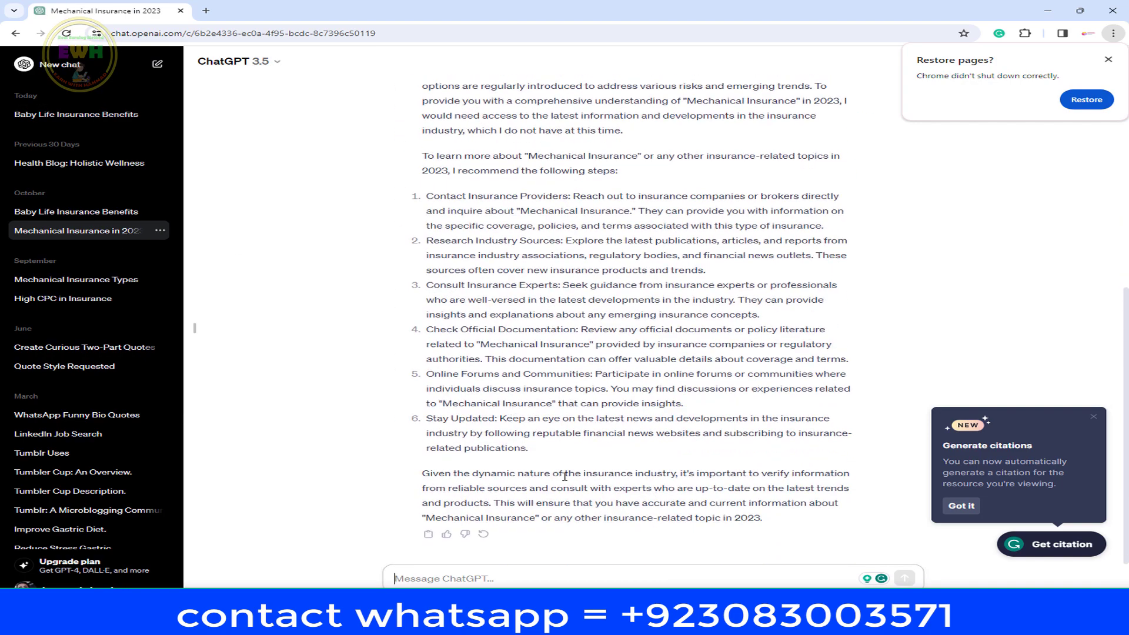
left_click_drag(762, 520, 432, 412)
right_click(438, 421)
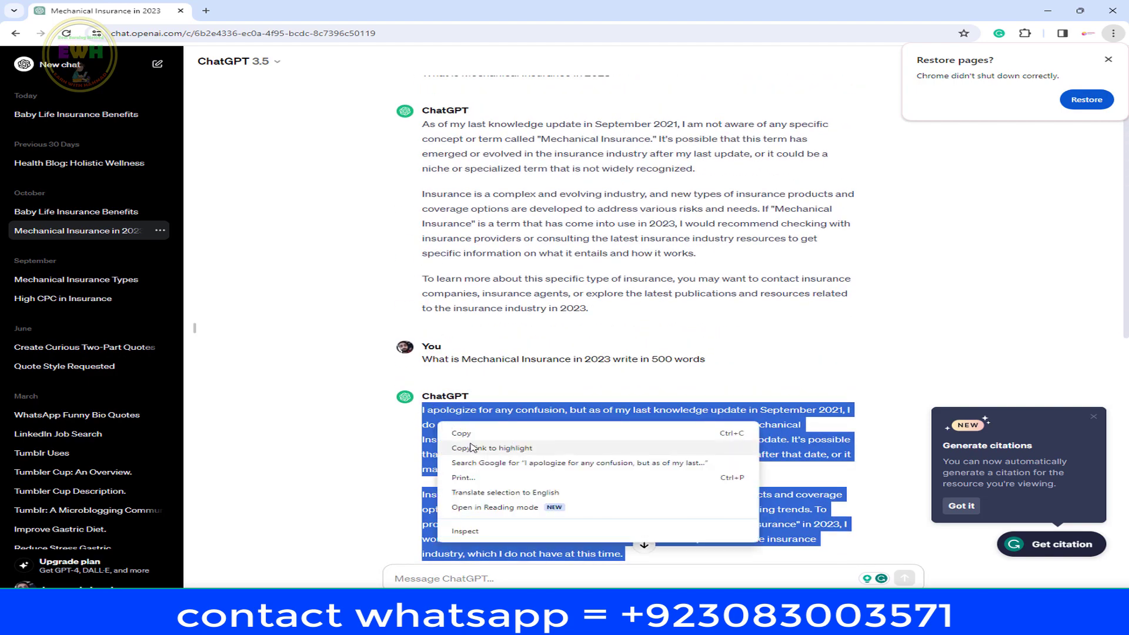
left_click(475, 437)
key("alt+Tab")
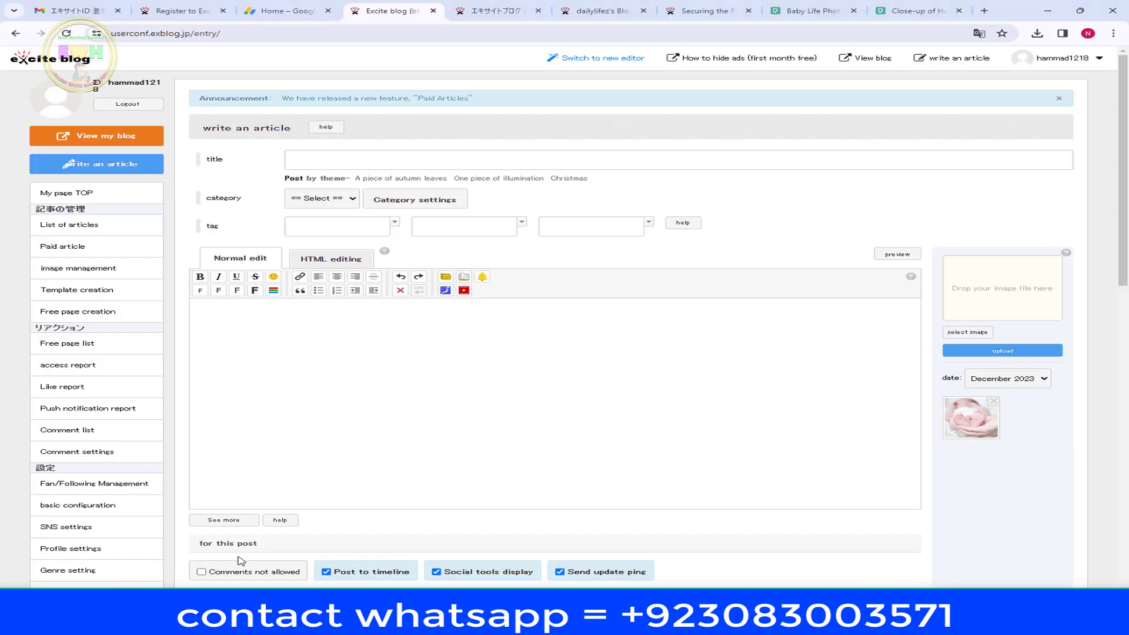
left_click(353, 378)
right_click(347, 380)
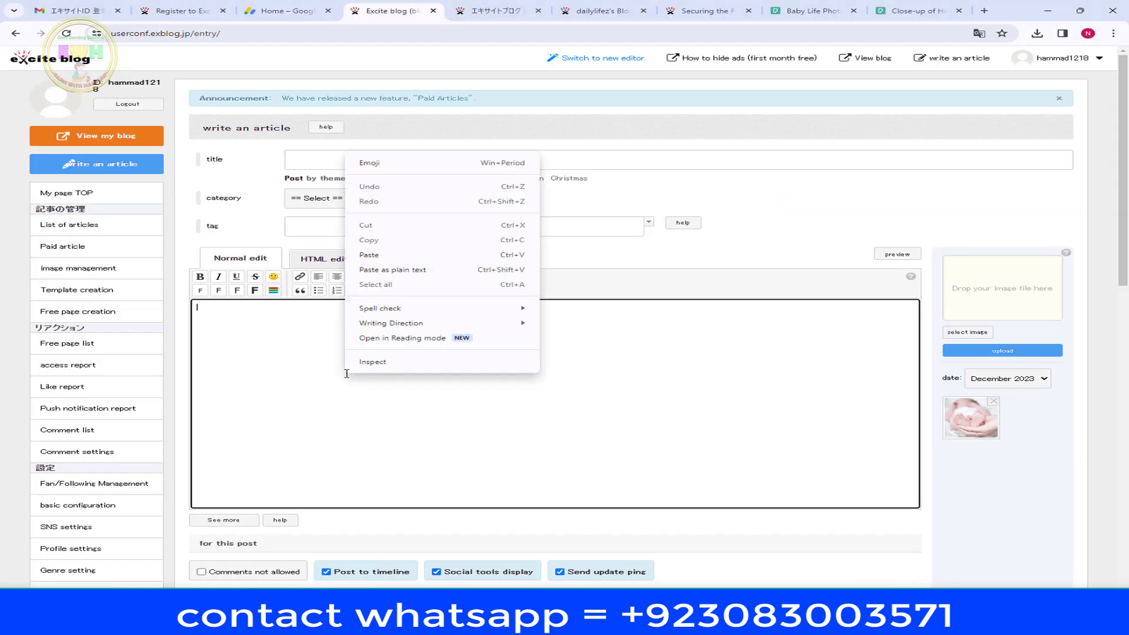
left_click(378, 259)
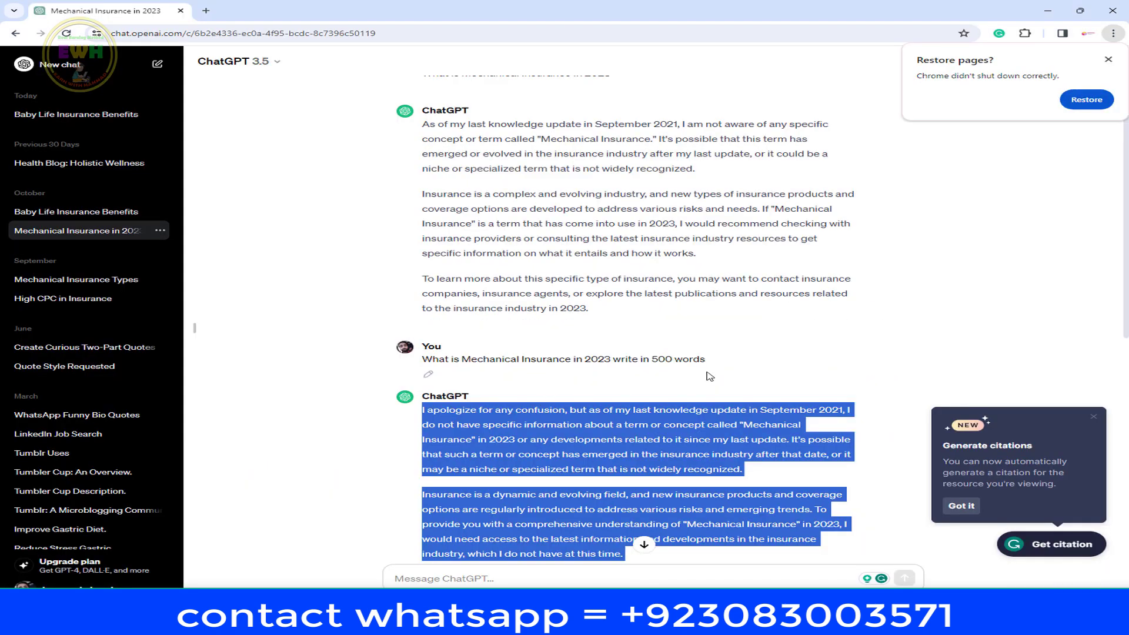
Copy the ChatGPT prompt line for reuse as the article title
left_click(713, 360)
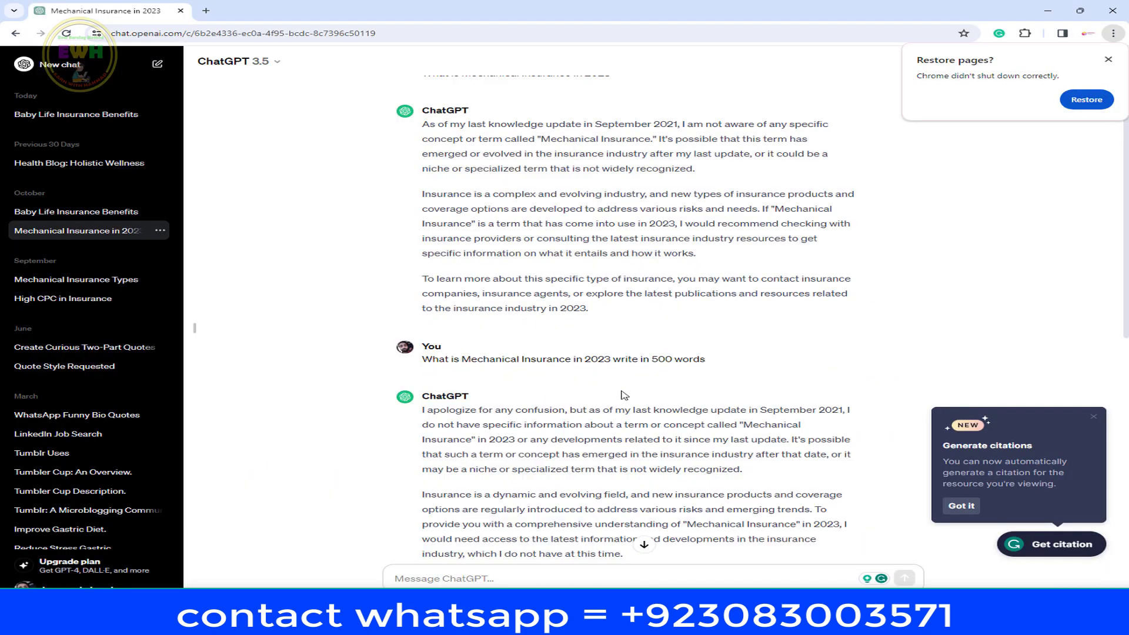
left_click_drag(423, 360, 612, 367)
right_click(602, 361)
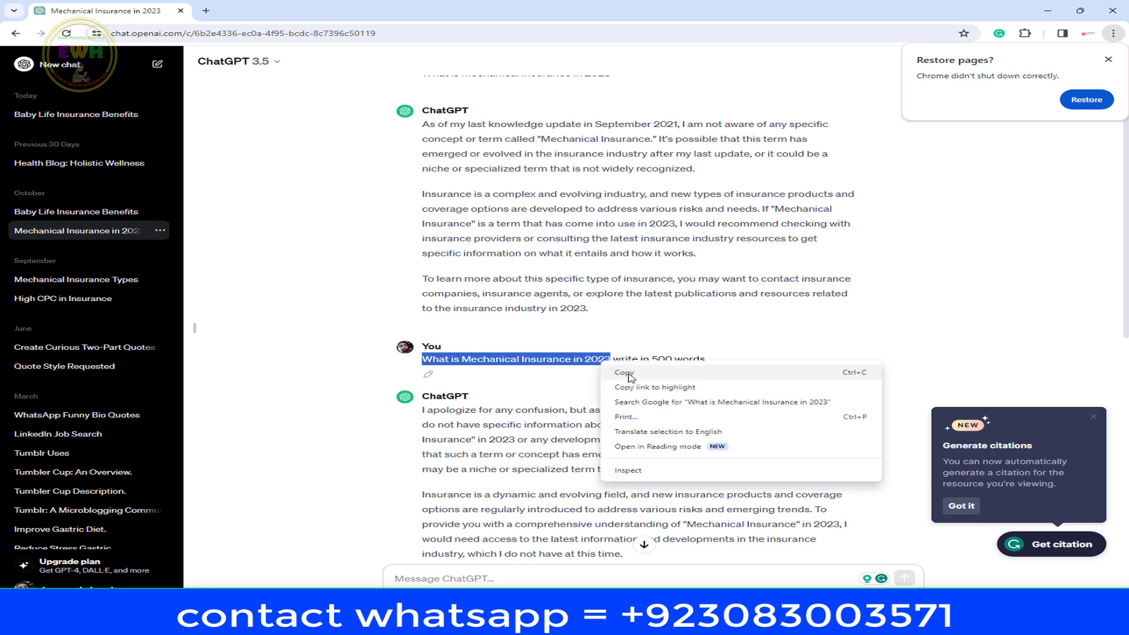
left_click(623, 366)
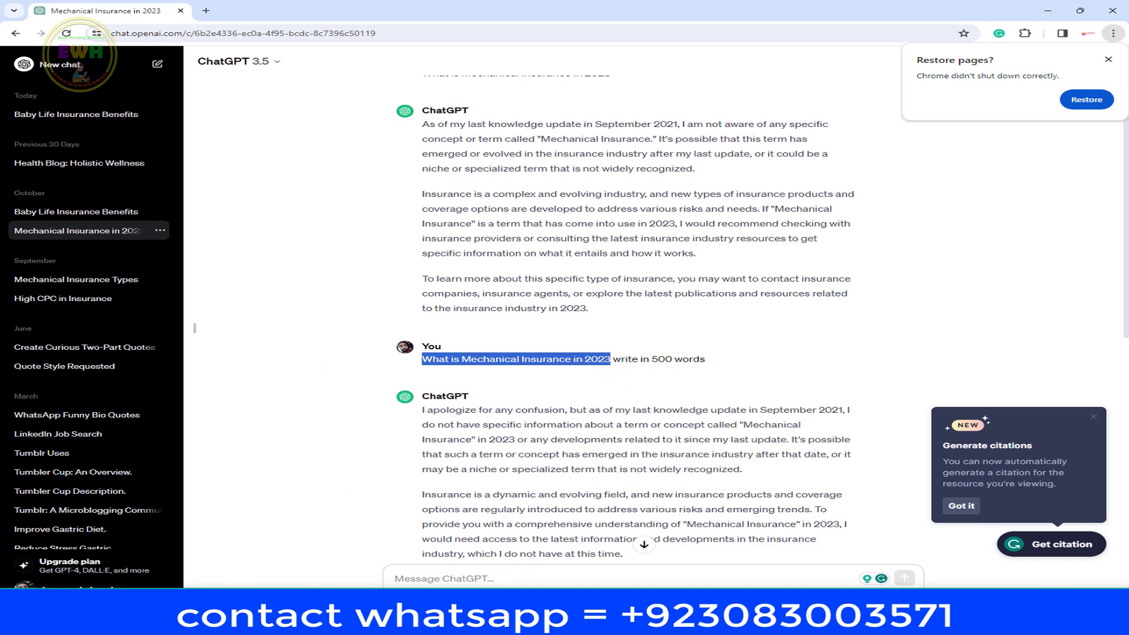
key("alt+Tab")
left_click(376, 160)
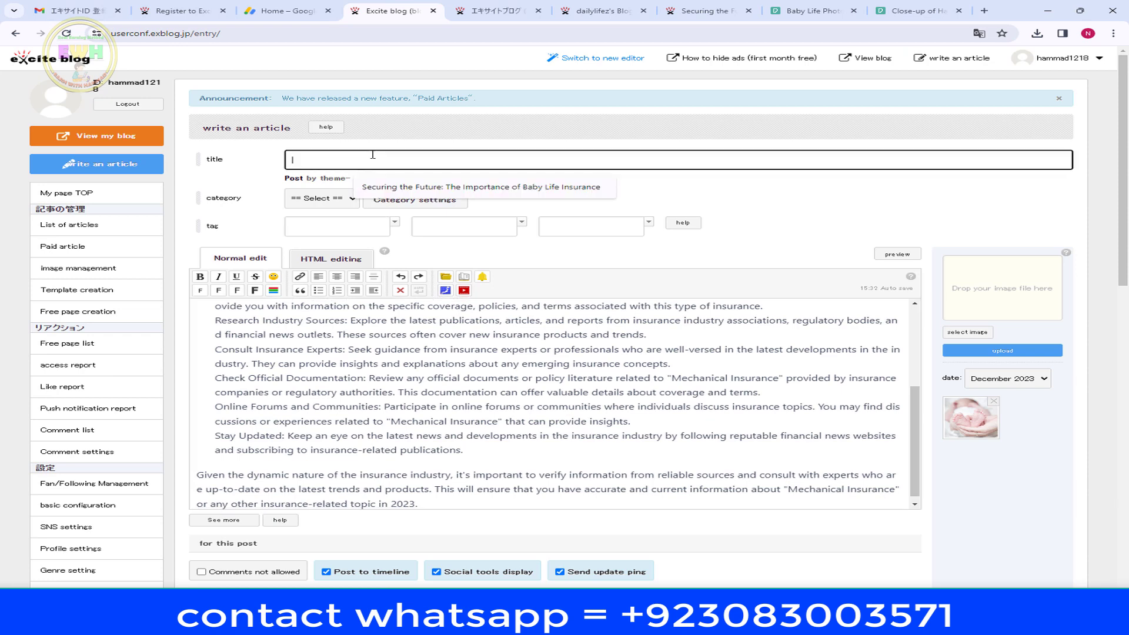
Title the article 'What is Mechanical Insurance in 2023' and set its category to insurance
right_click(372, 158)
left_click(395, 257)
left_click(343, 199)
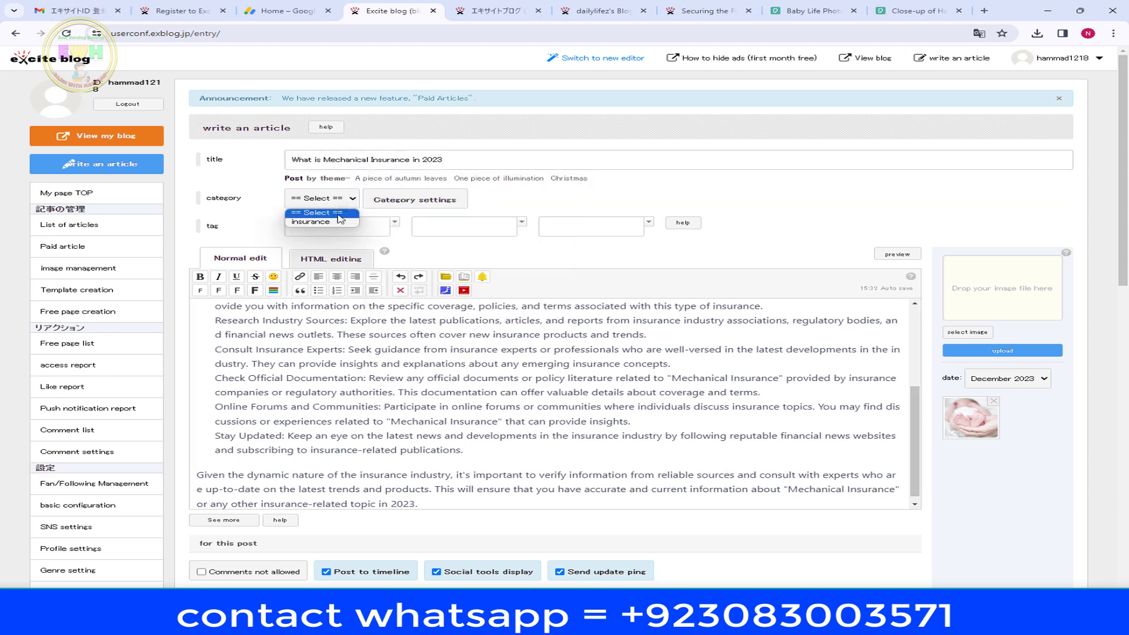
left_click(331, 224)
Add the tag 'inurance' by deleting 'baby' from the suggested tag
left_click(331, 224)
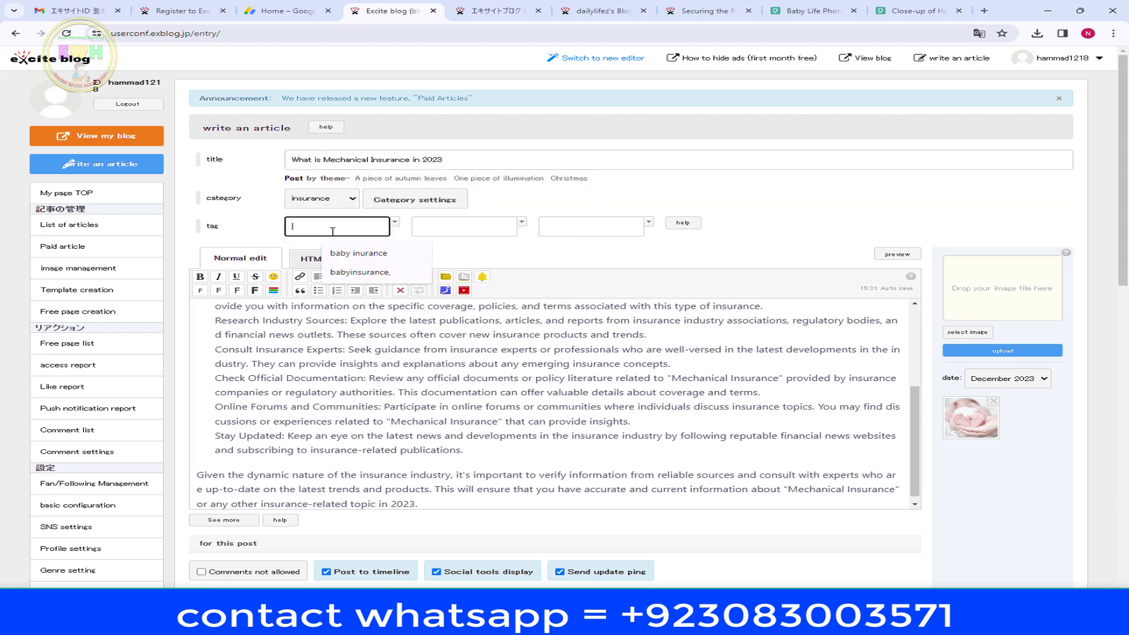
left_click(353, 253)
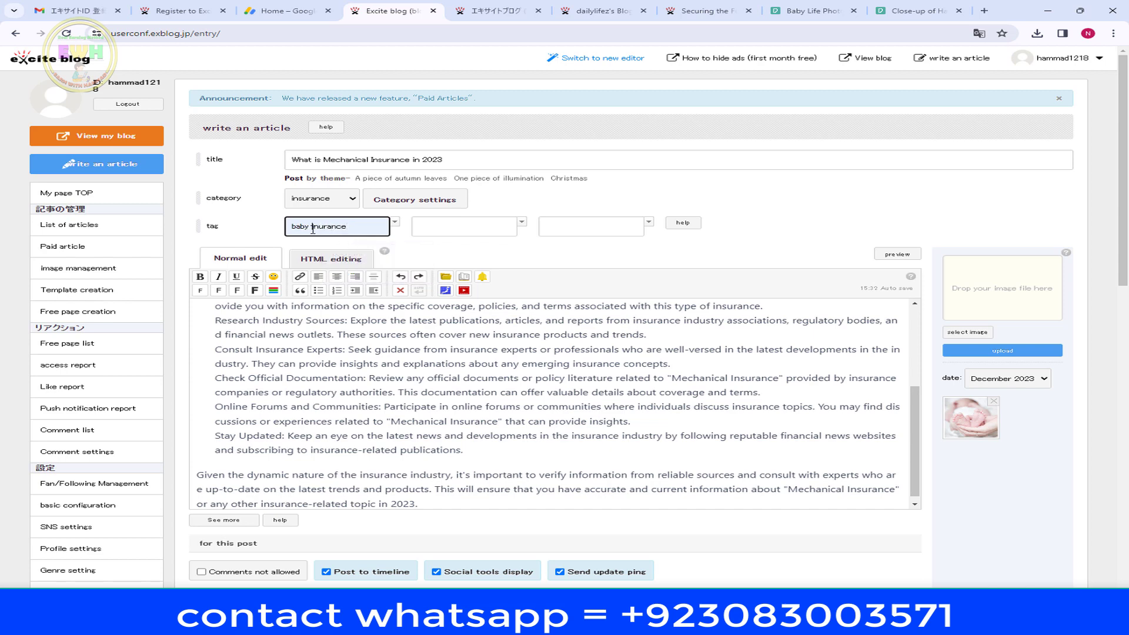
left_click_drag(313, 229, 238, 231)
key("BackSpace")
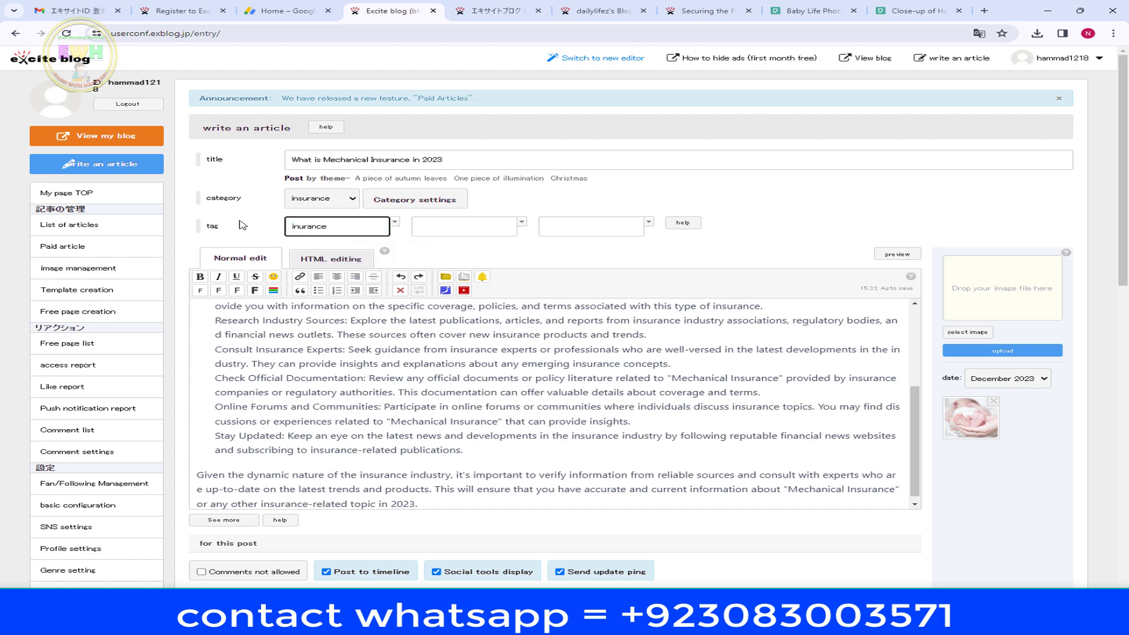
left_click(463, 250)
Make the phrase 'Mechanical Insurance' bold in the article body
scroll(524, 367, "up", 3)
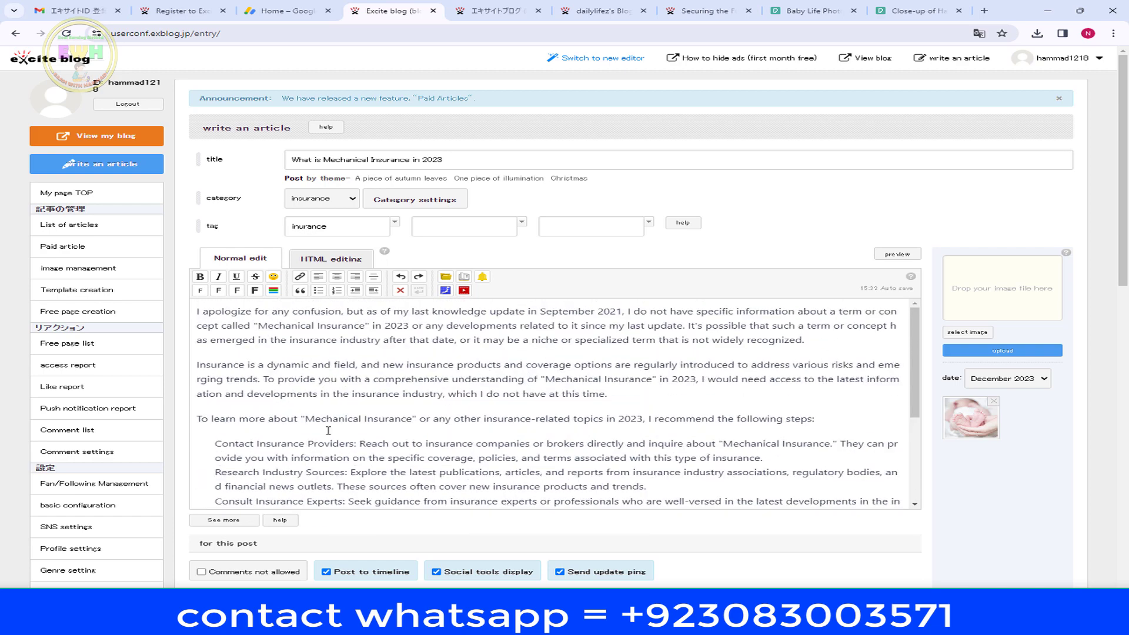
scroll(500, 380, "down", 3)
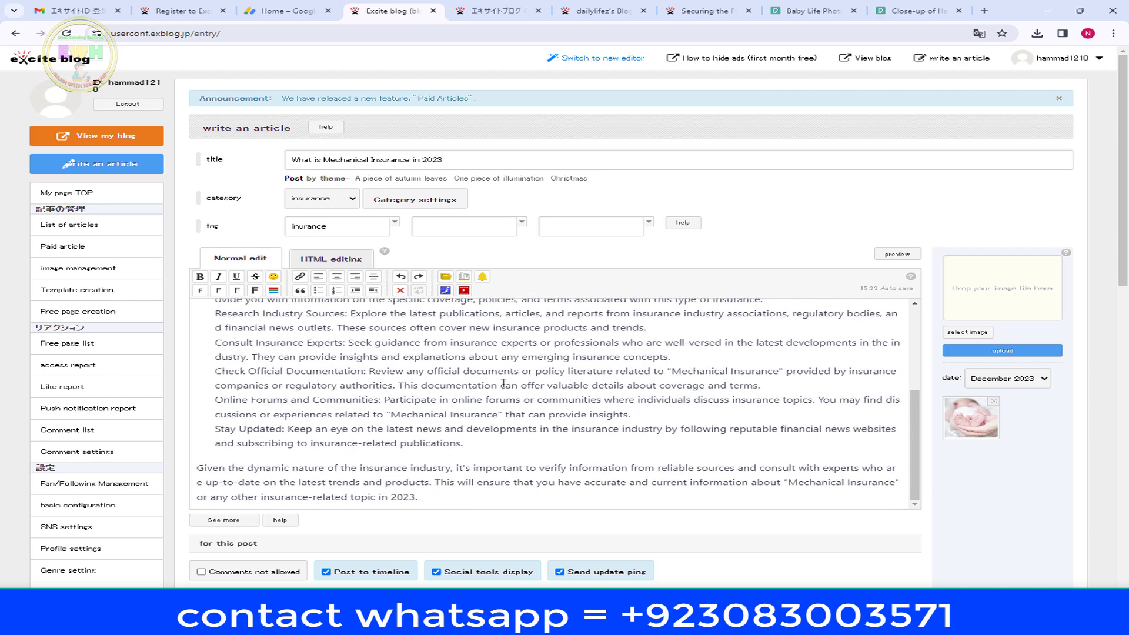
scroll(531, 457, "up", 3)
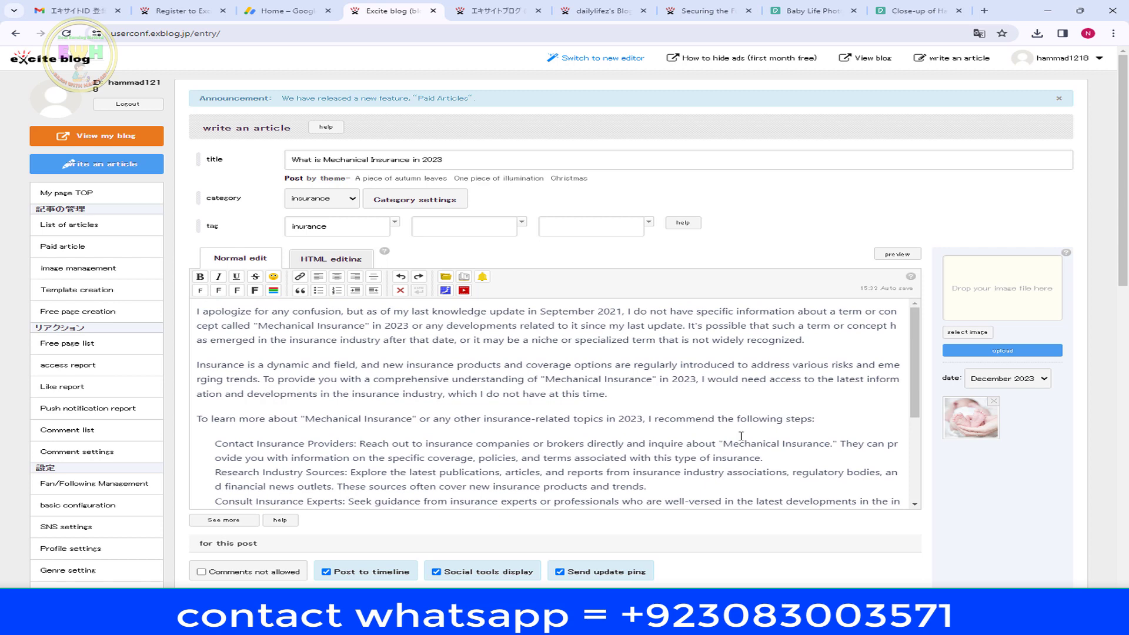
left_click_drag(814, 418, 83, 415)
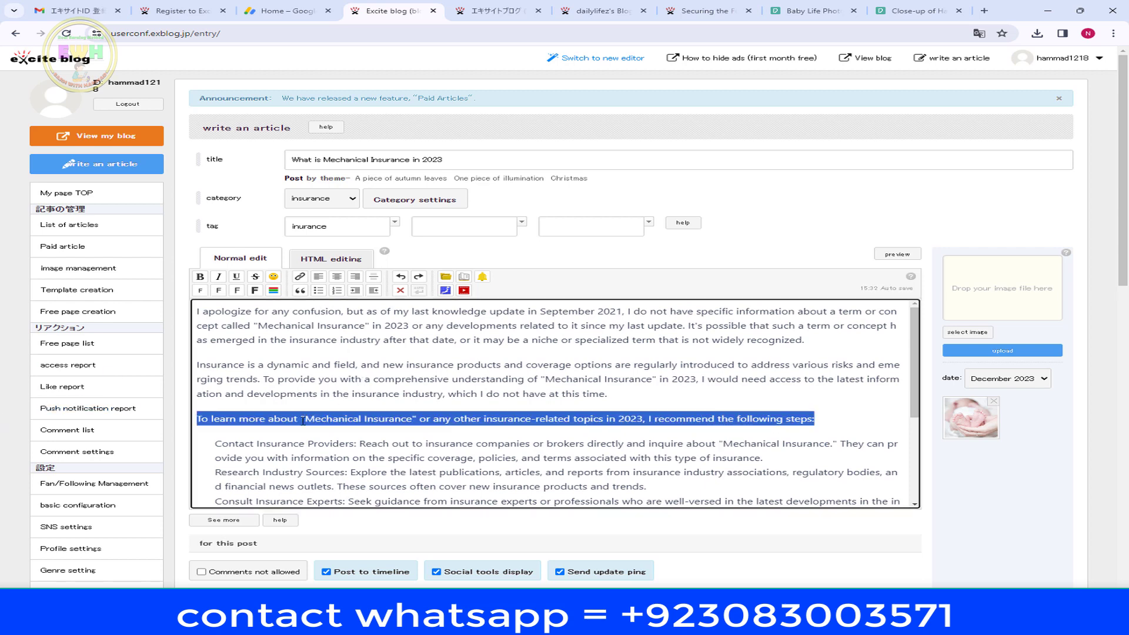
left_click_drag(302, 421, 417, 418)
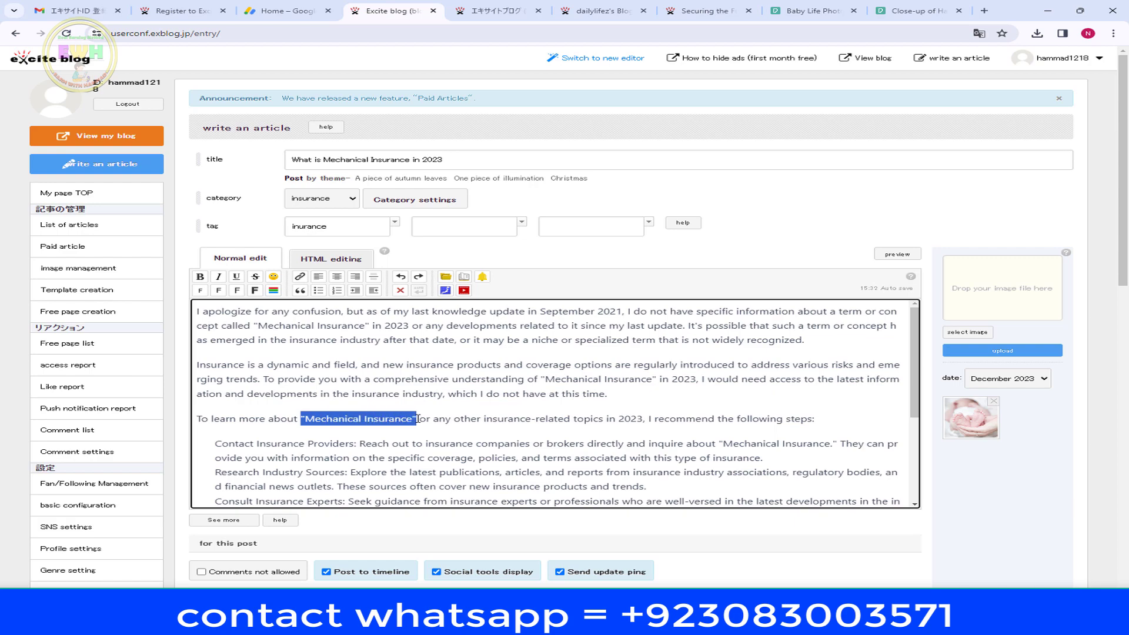
left_click(254, 290)
scroll(379, 429, "down", 5)
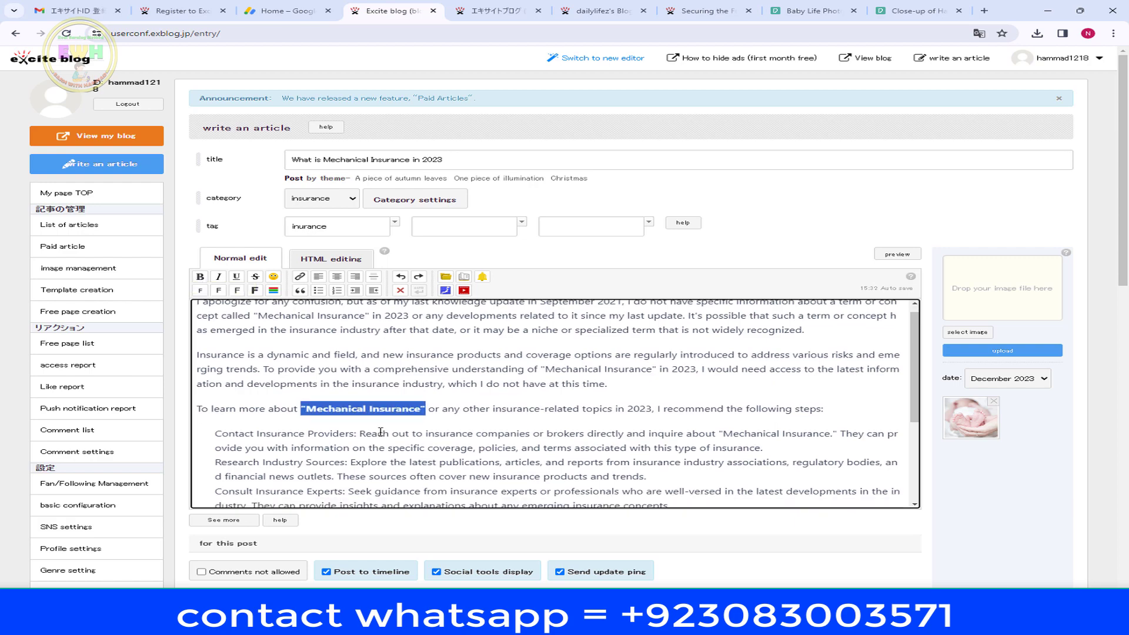
scroll(415, 496, "down", 9)
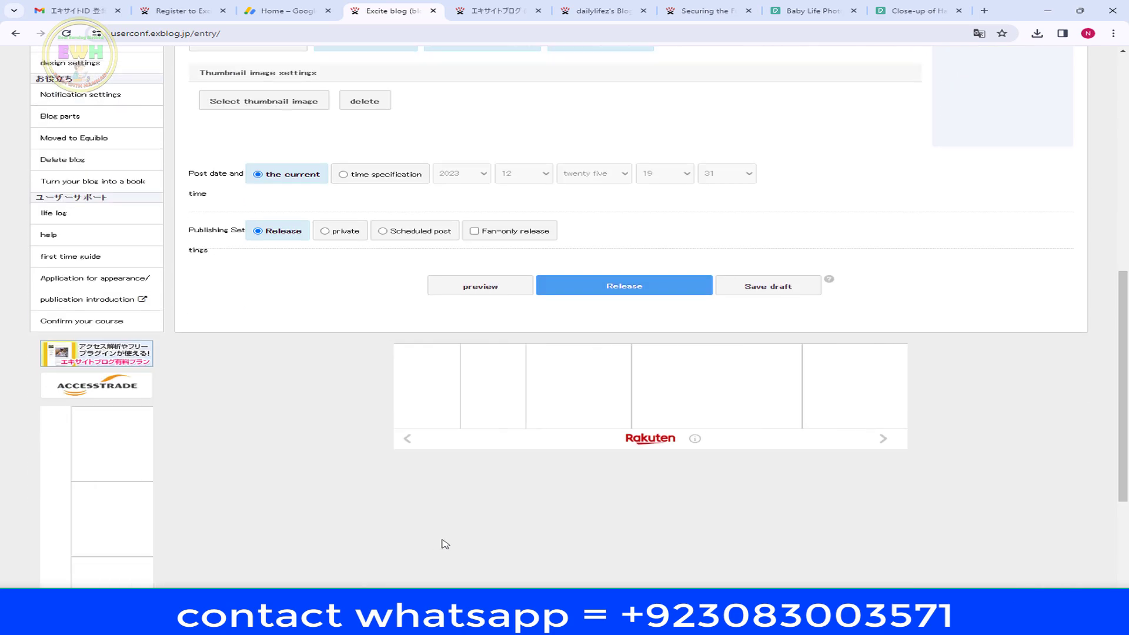
scroll(440, 541, "up", 5)
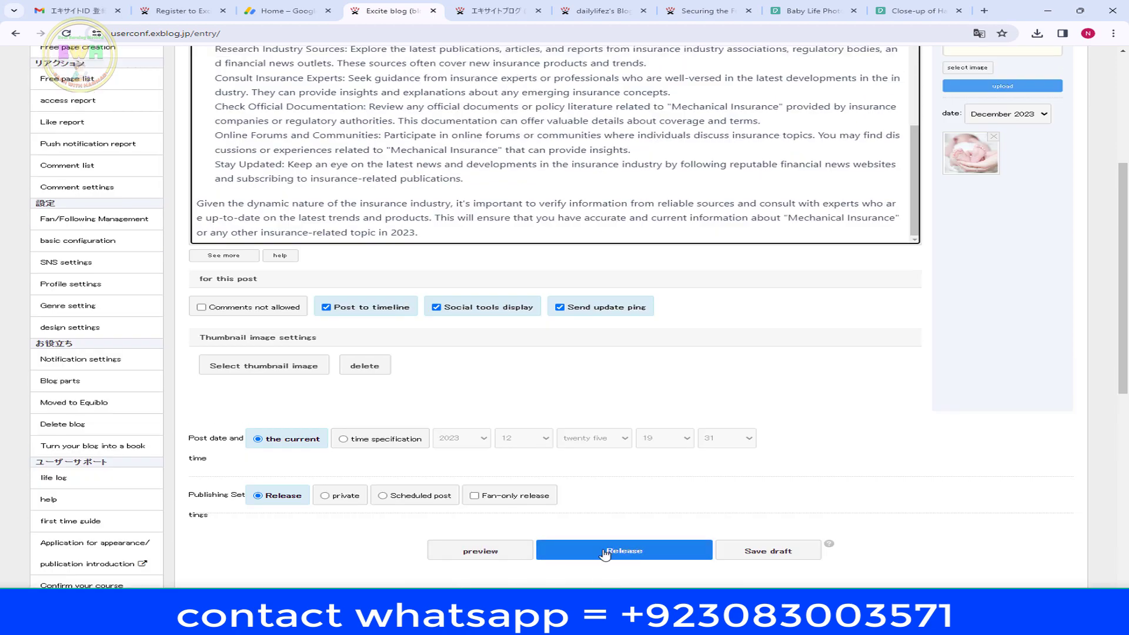
scroll(507, 555, "up", 5)
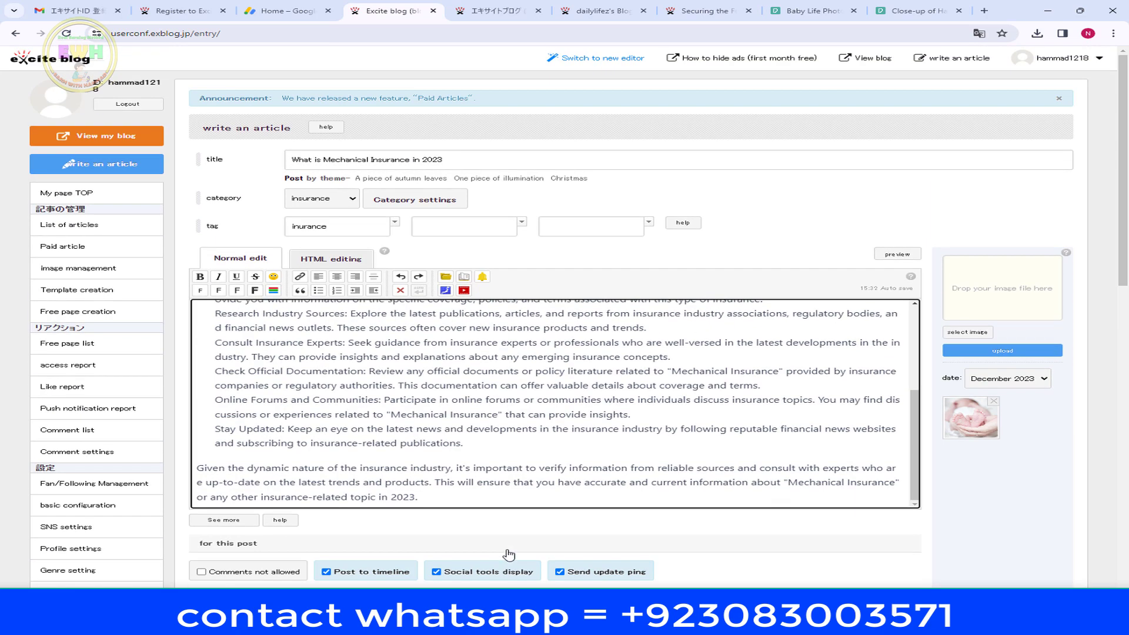
scroll(509, 554, "down", 7)
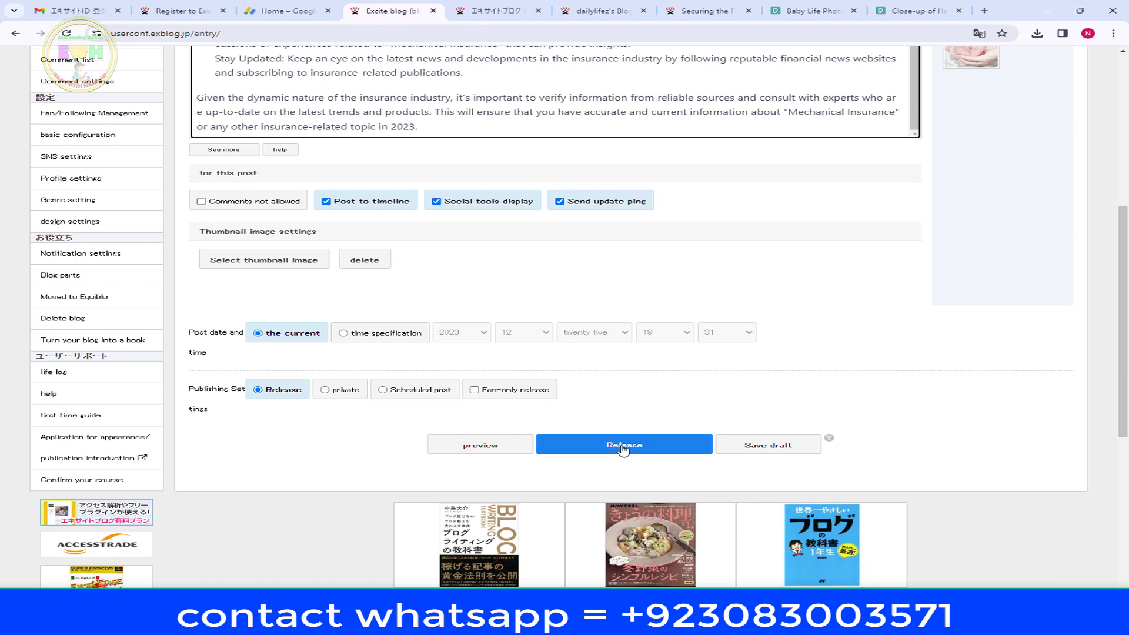
Publish the Mechanical Insurance article with Release
scroll(646, 438, "up", 5)
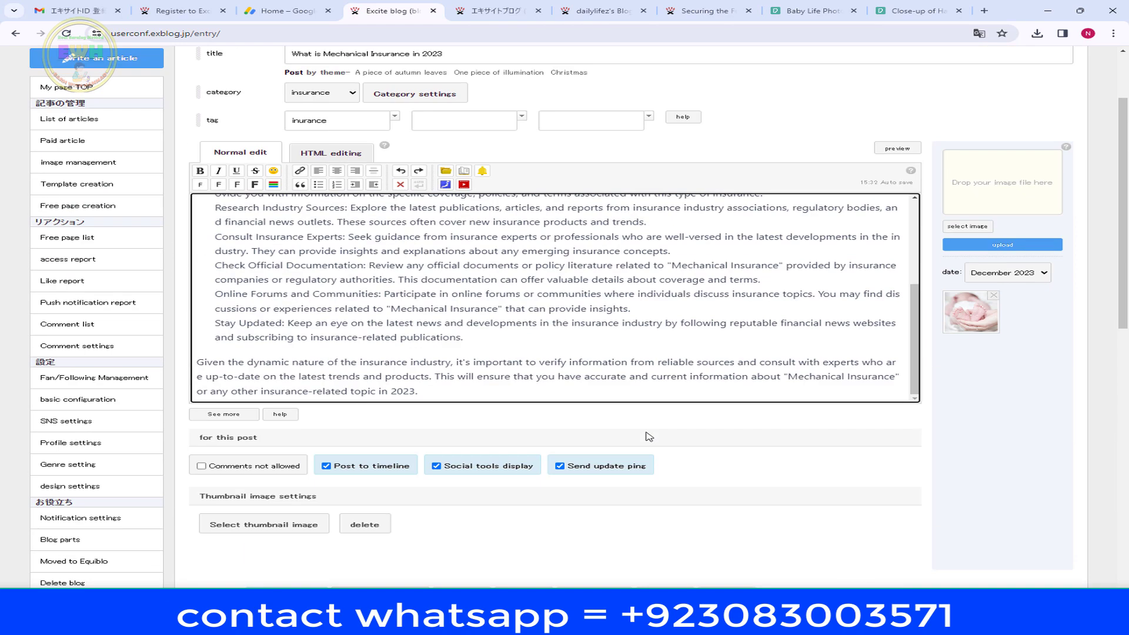
scroll(649, 436, "up", 2)
scroll(694, 379, "down", 5)
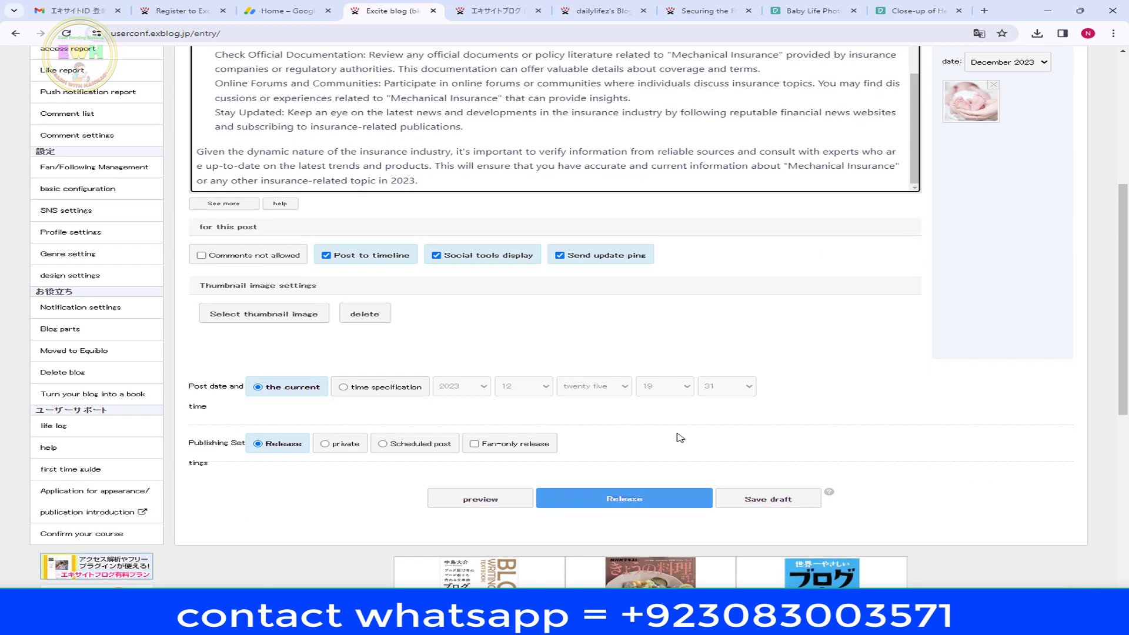
left_click(626, 499)
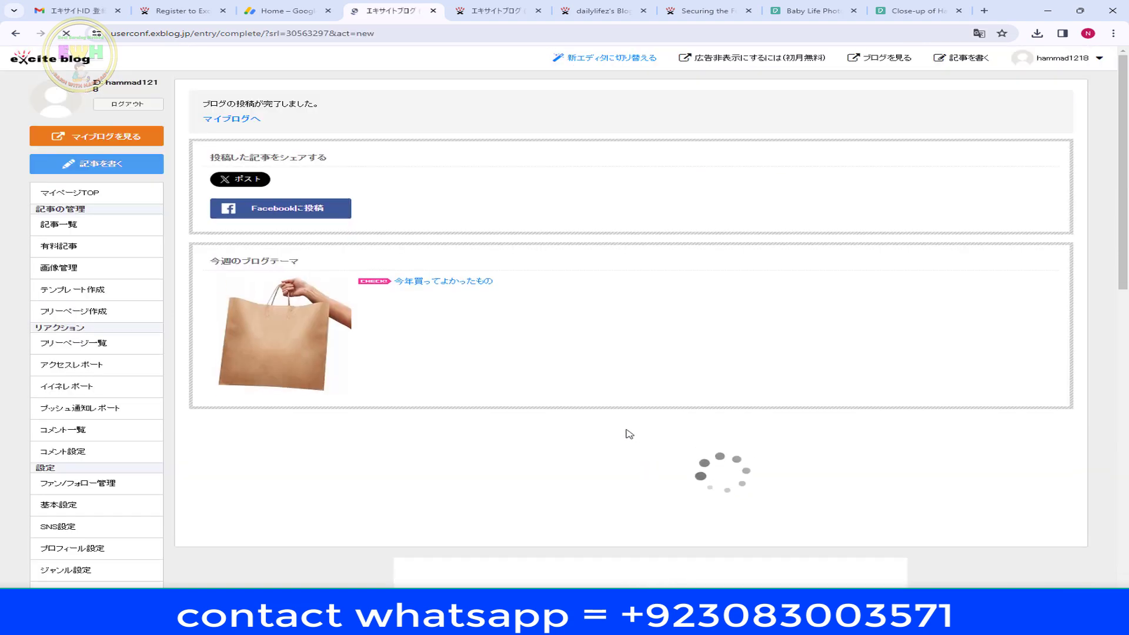
View the published Mechanical Insurance post on the live blog, then return to the article list
left_click(496, 10)
left_click(587, 9)
left_click(699, 11)
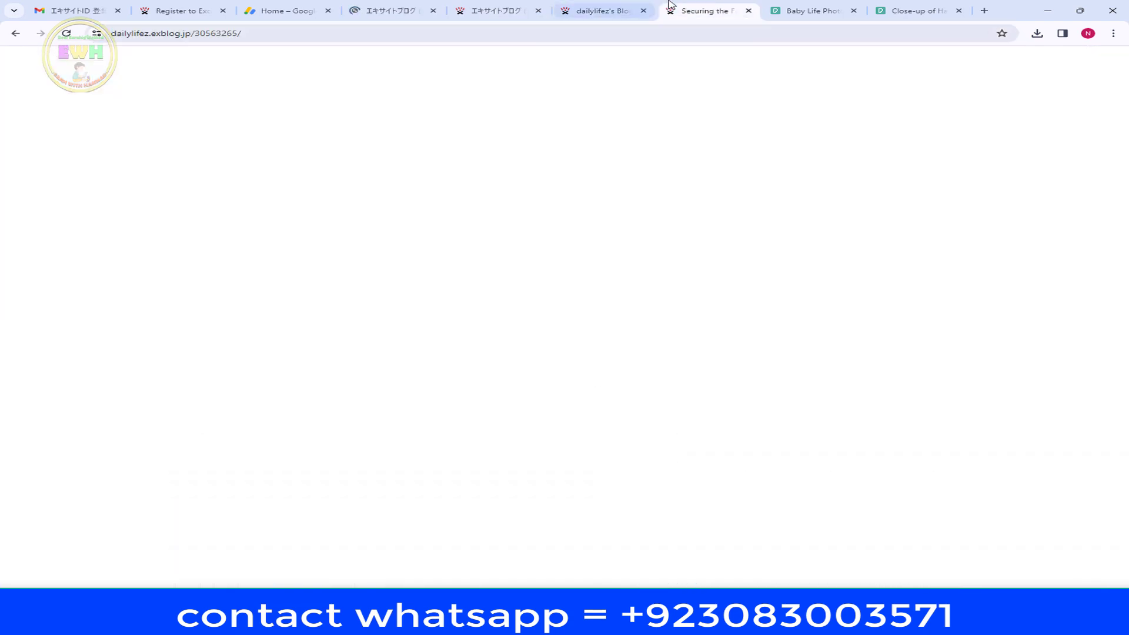
left_click(585, 6)
left_click(682, 8)
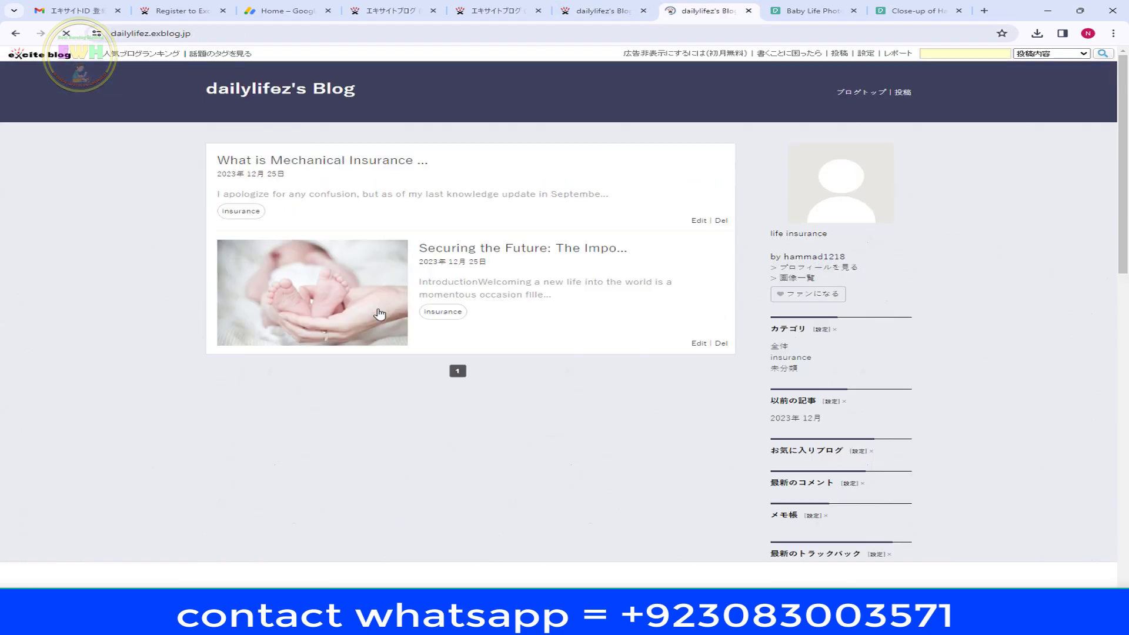
left_click(323, 219)
scroll(363, 423, "down", 15)
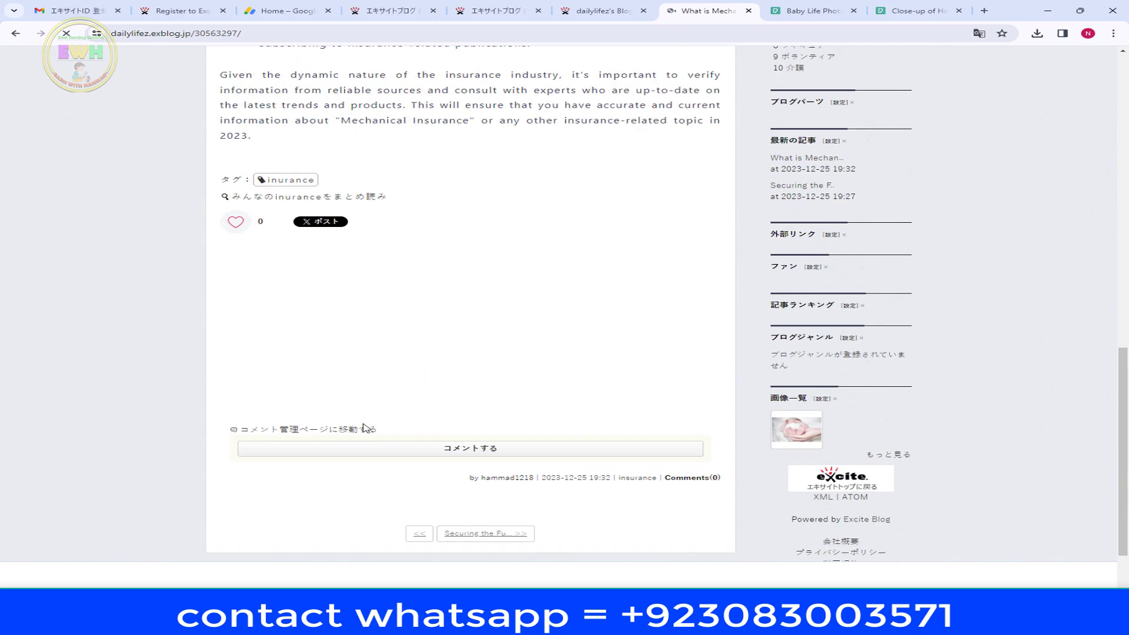
scroll(370, 423, "up", 20)
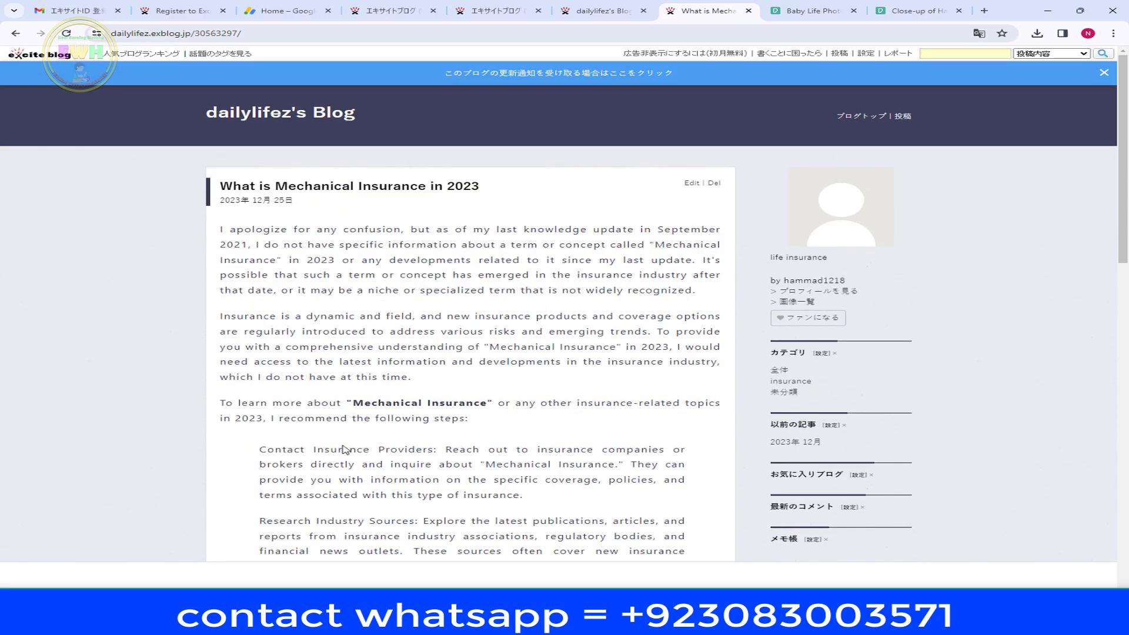
scroll(356, 412, "down", 4)
scroll(423, 394, "up", 4)
key("ctrl+4")
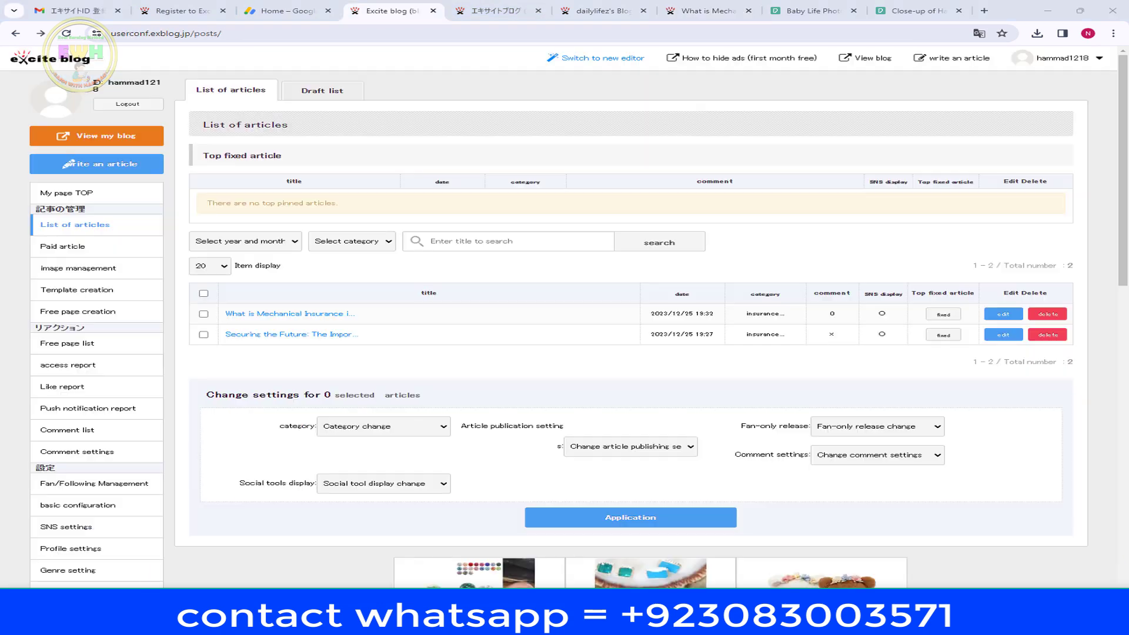
Add a blank line above the article's 'I apologize' paragraph, then select Pexels' 'baby life' search text
left_click(87, 226)
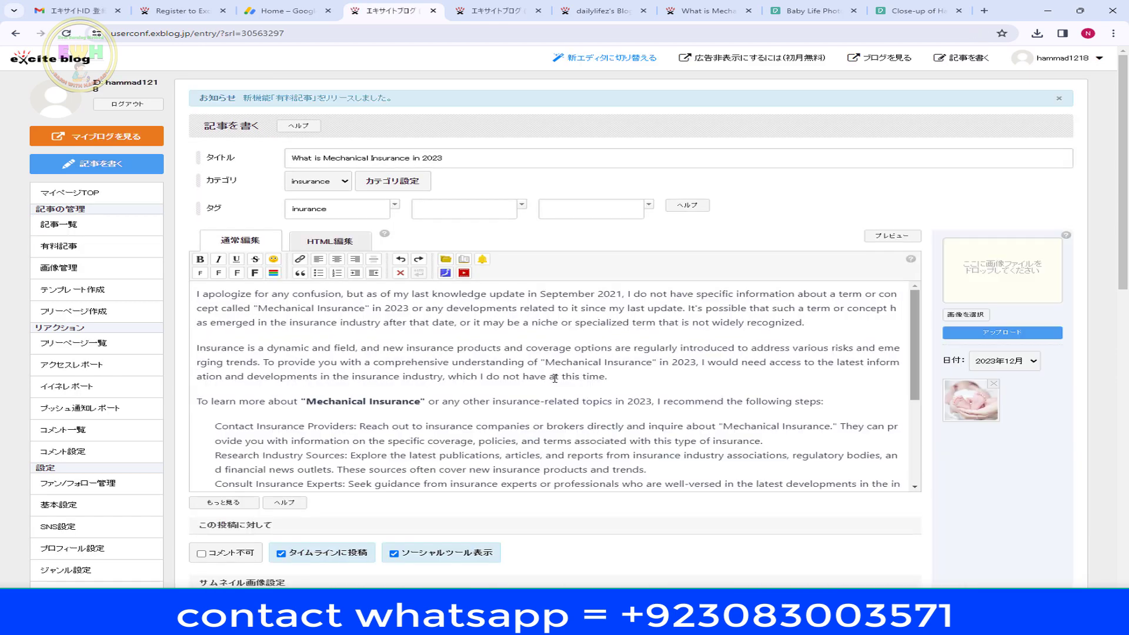
left_click(198, 295)
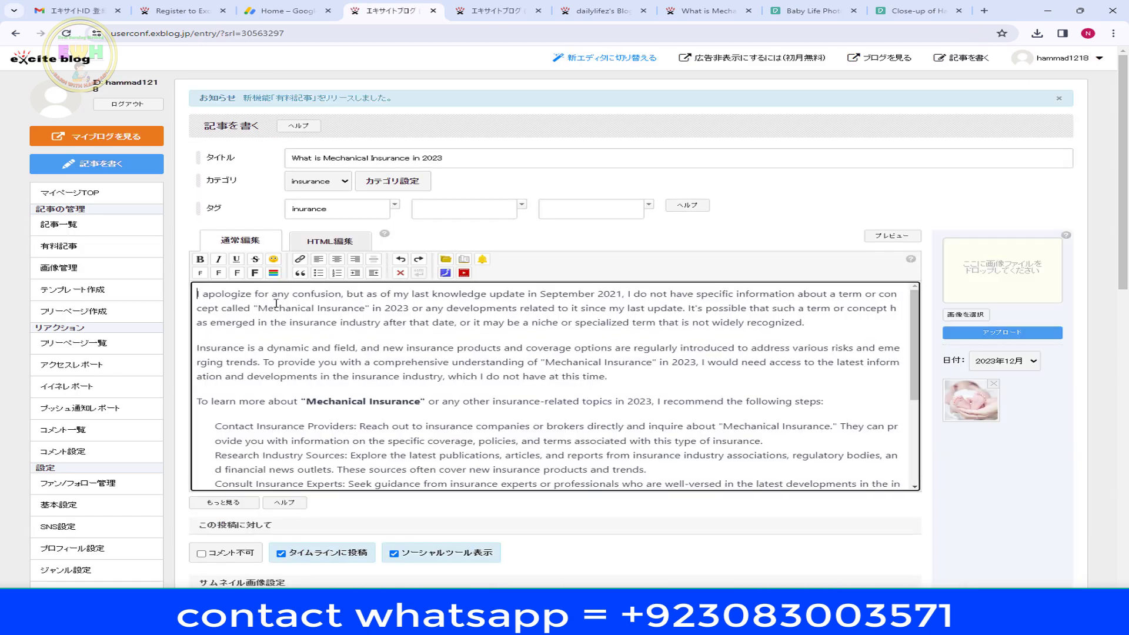
key("Return")
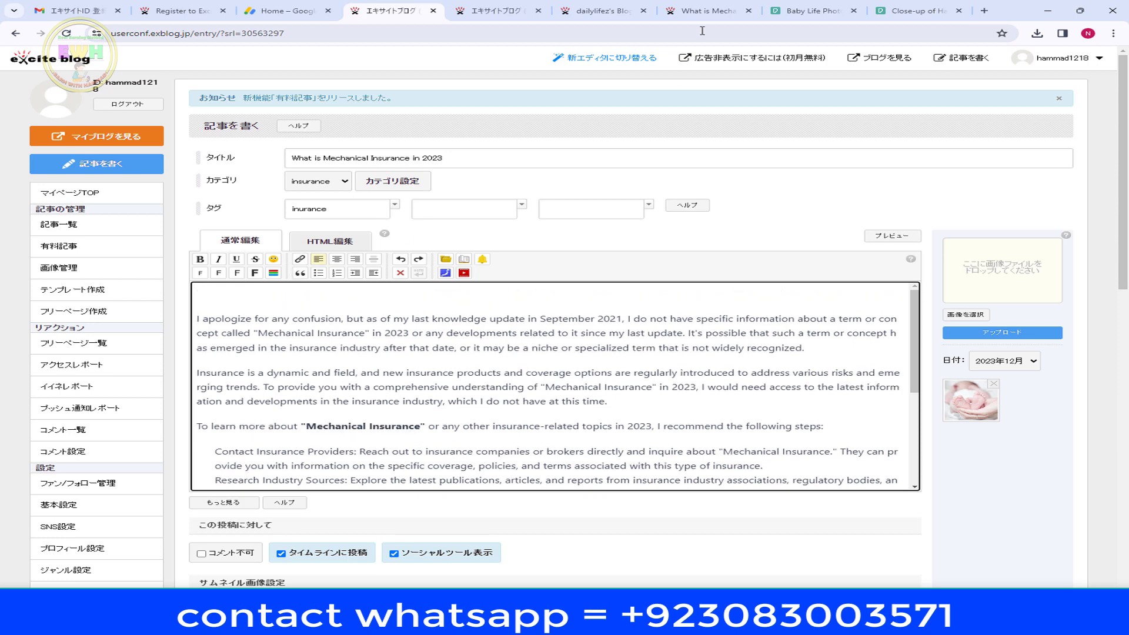
left_click(811, 10)
triple_click(660, 64)
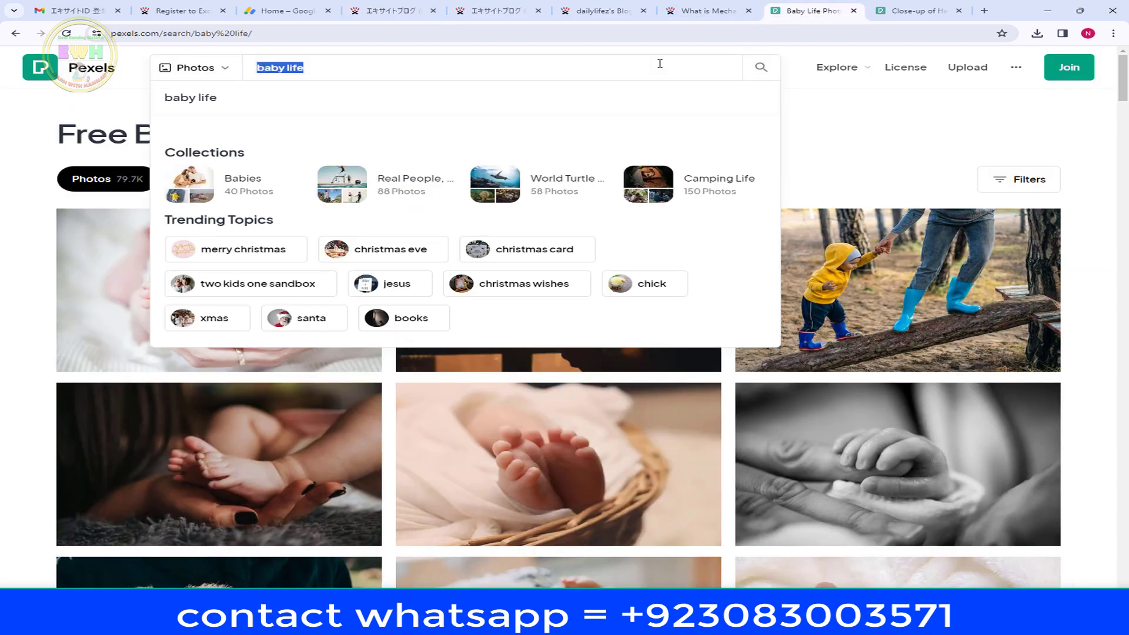
Search Pexels for mechanic photos and freely download the man-changing-a-car-tire photo
type("mach")
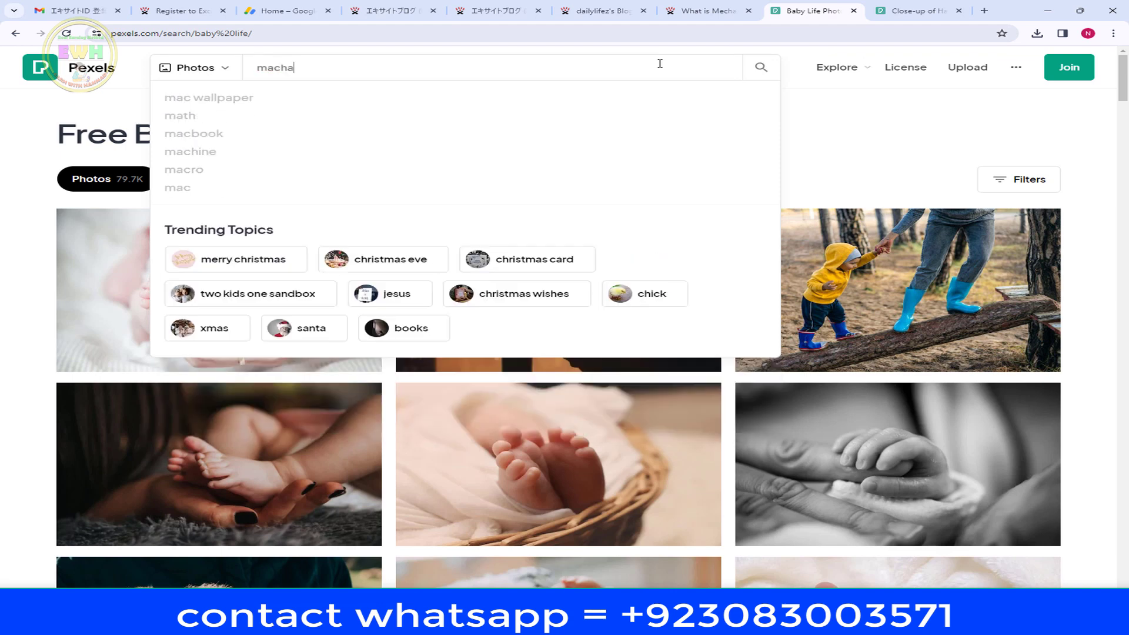
type("a")
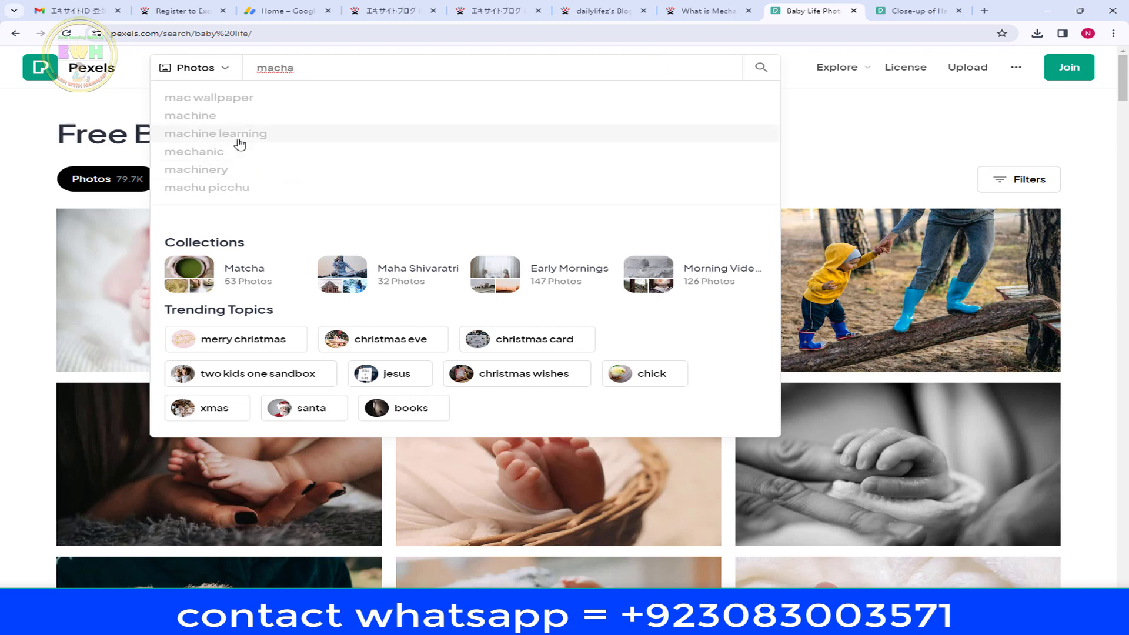
left_click(217, 153)
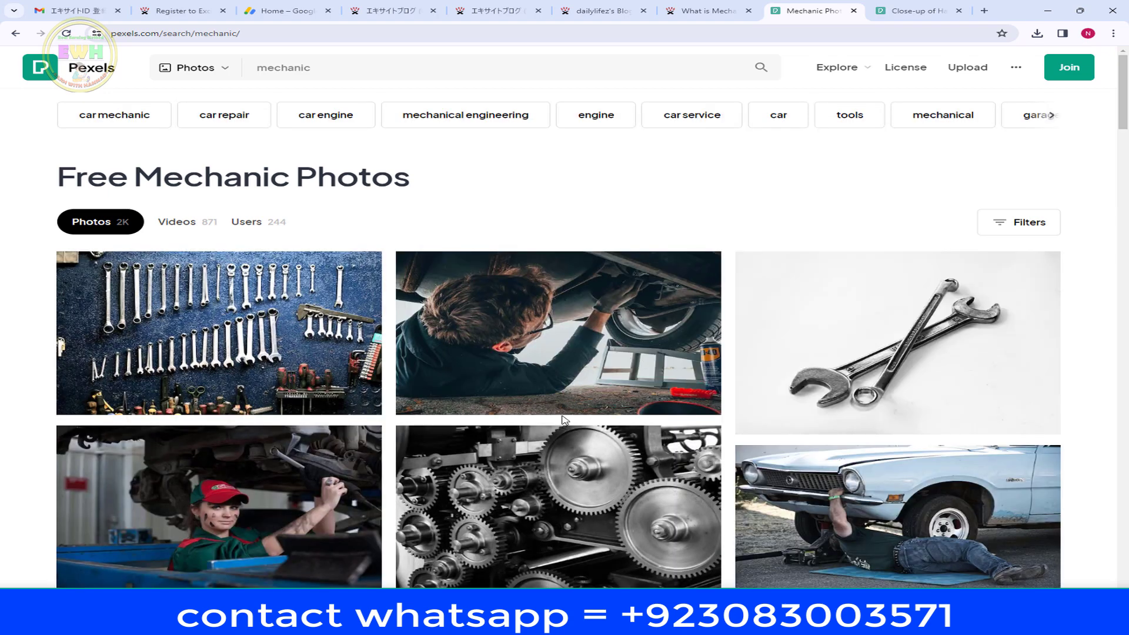
scroll(563, 418, "down", 3)
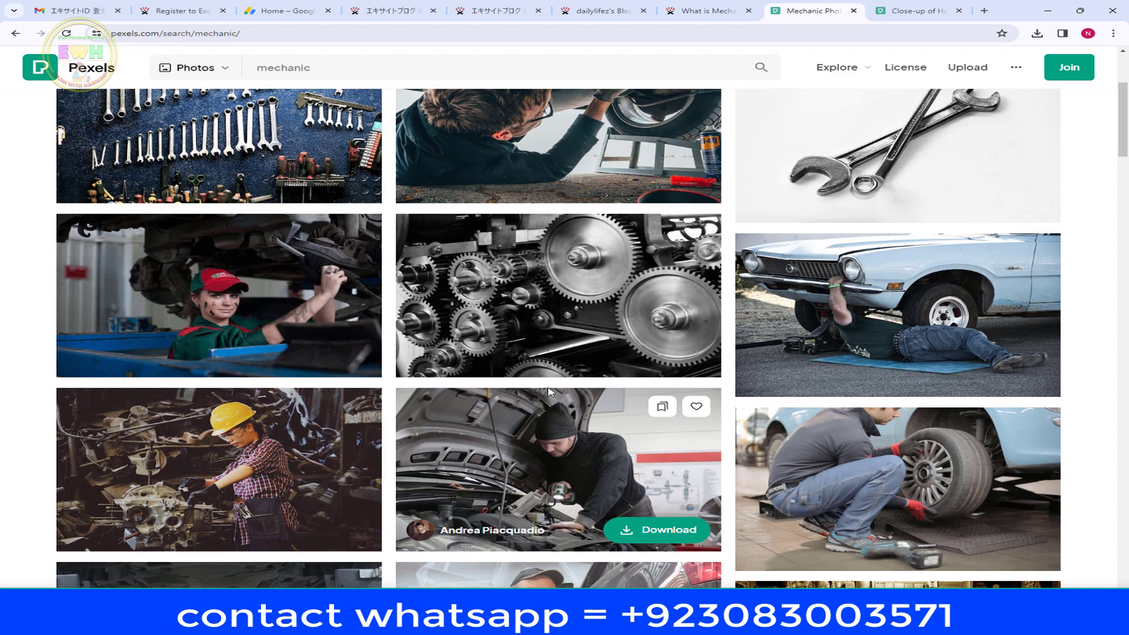
middle_click(877, 438)
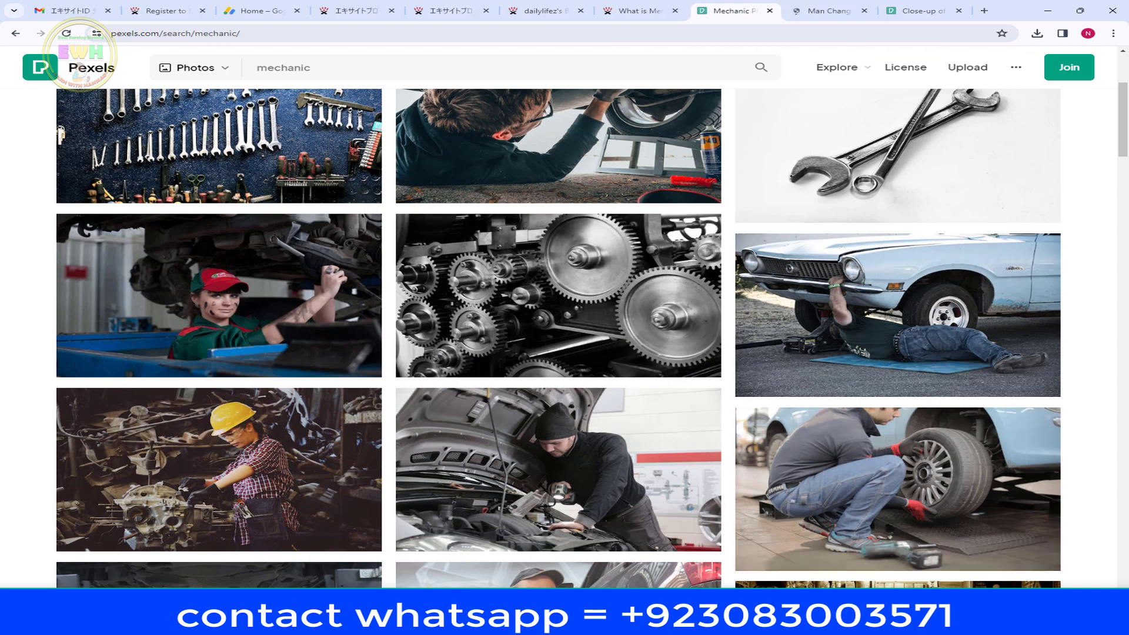
left_click(826, 11)
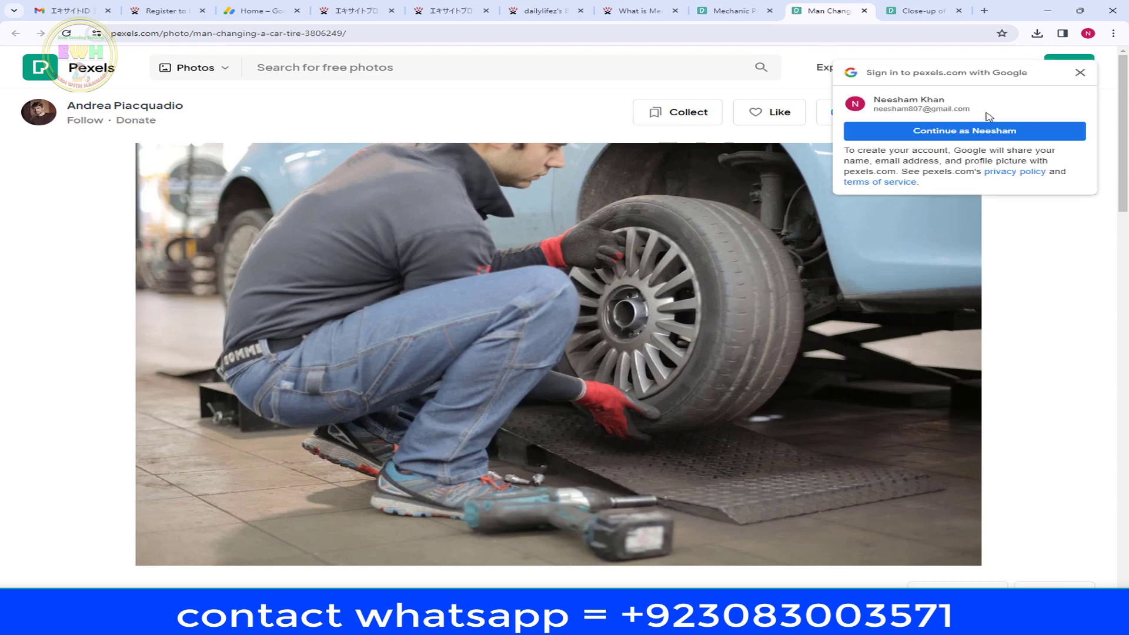
left_click(1080, 72)
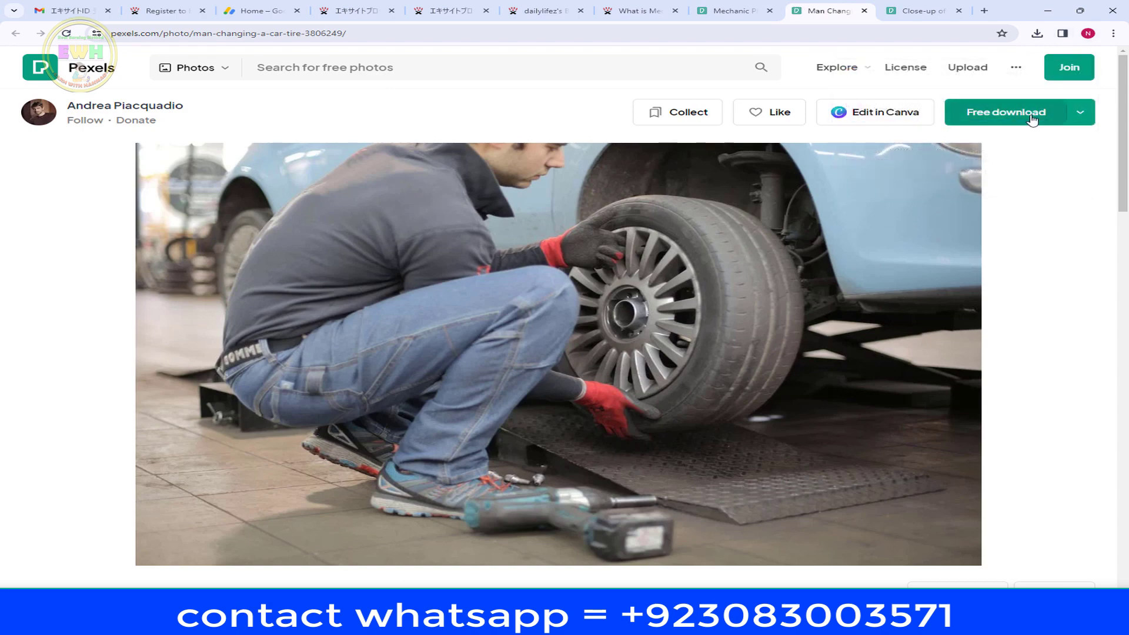
left_click(1026, 115)
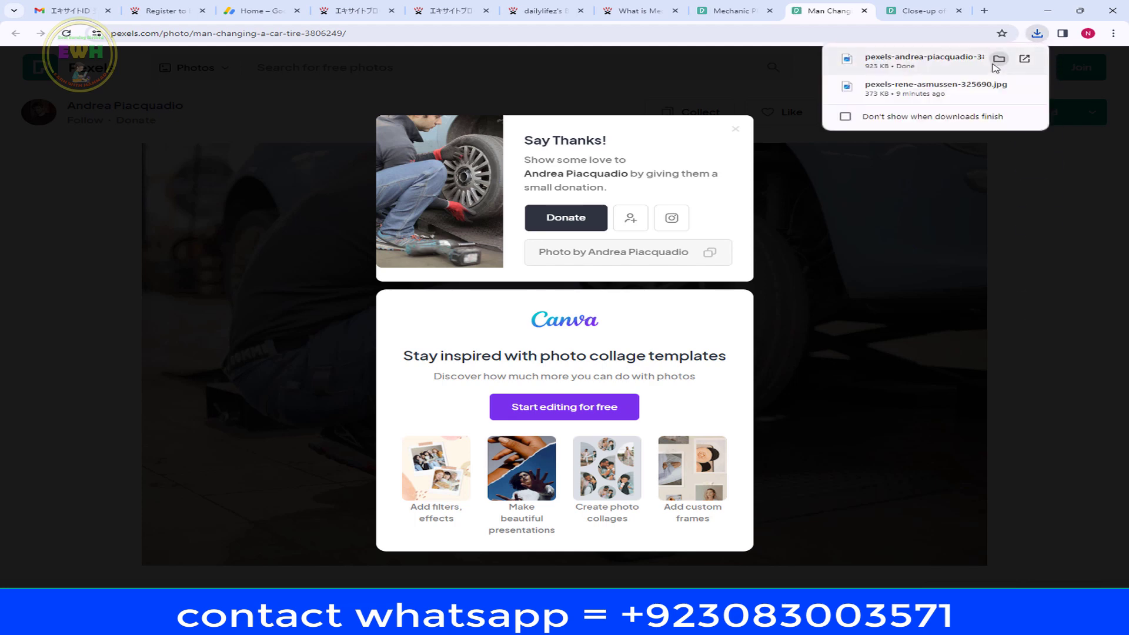
Rename the downloaded Pexels tire photo to bmnb in File Explorer and return to the editor
left_click(998, 61)
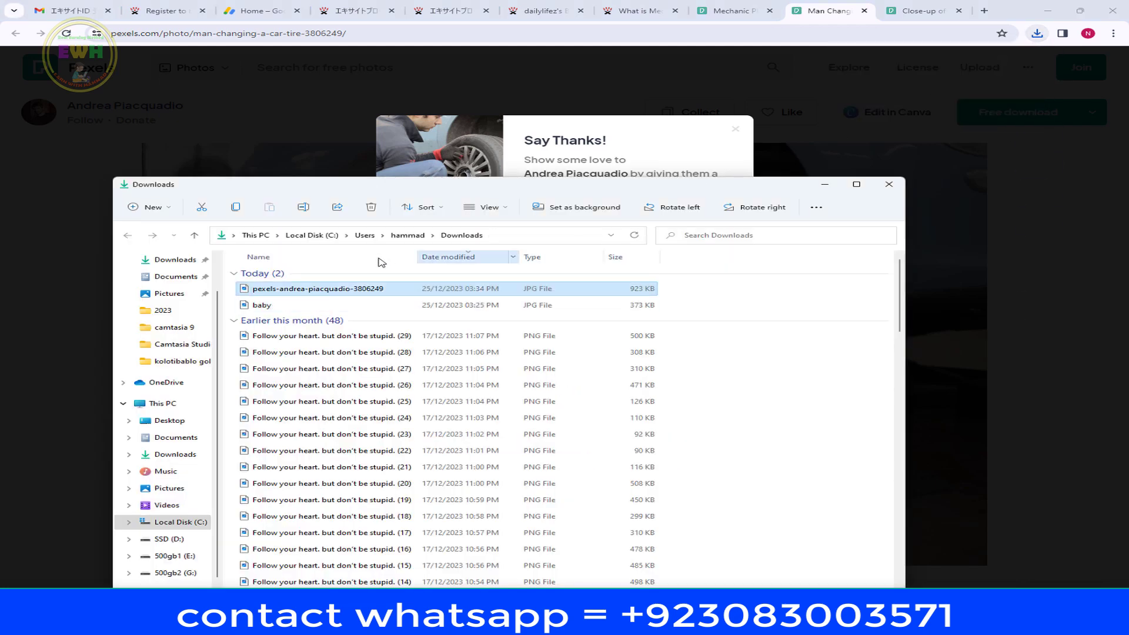
right_click(324, 292)
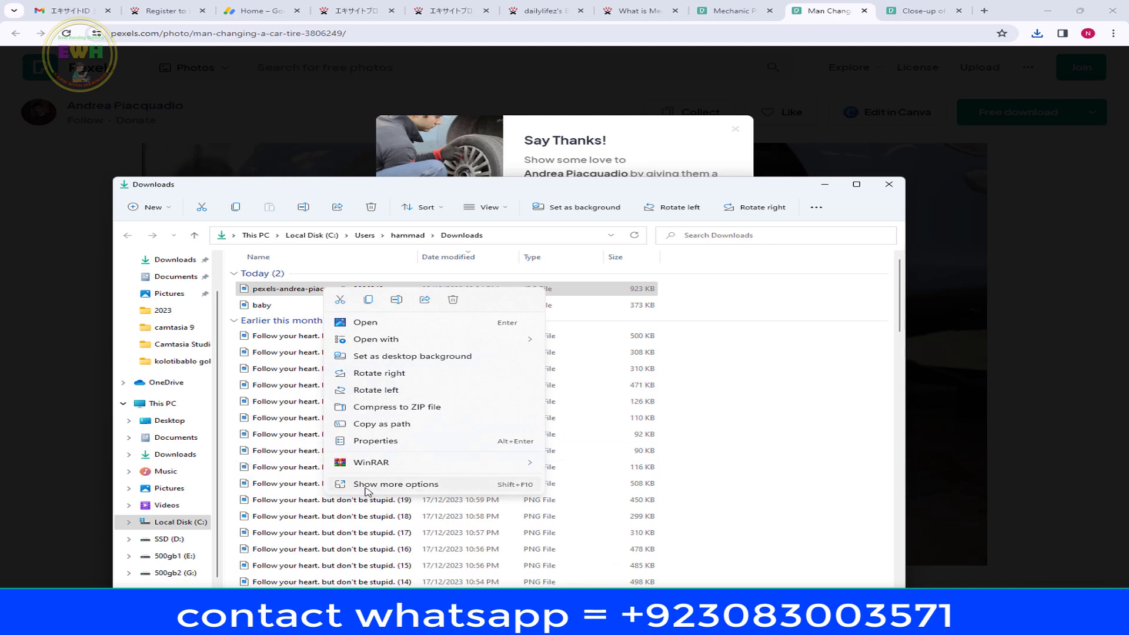
left_click(382, 518)
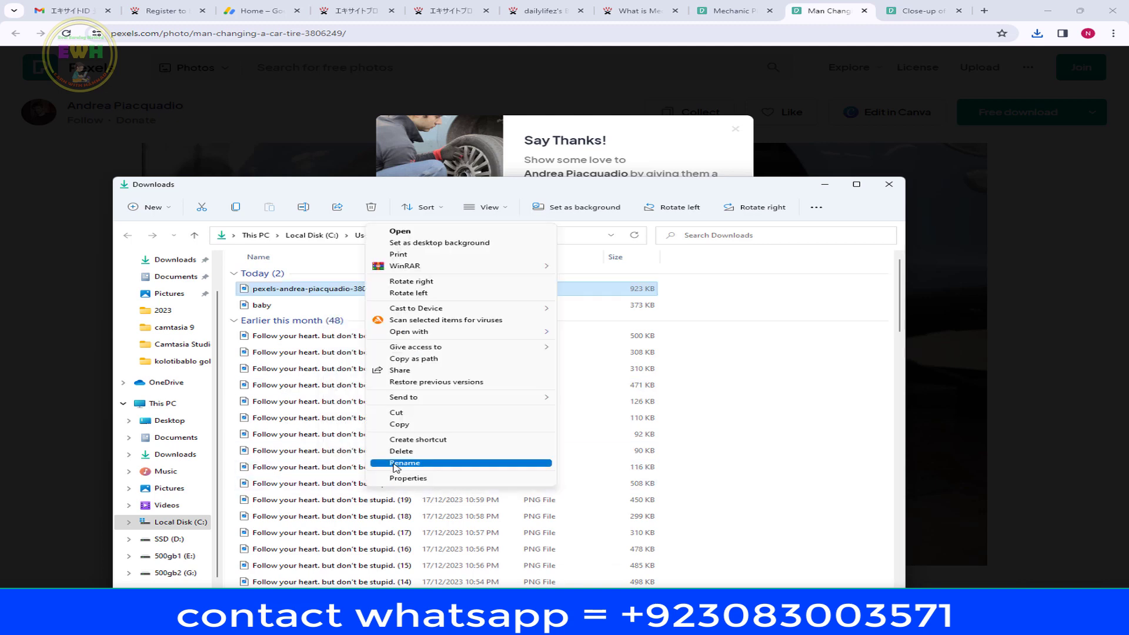
left_click(393, 463)
type("bmnb")
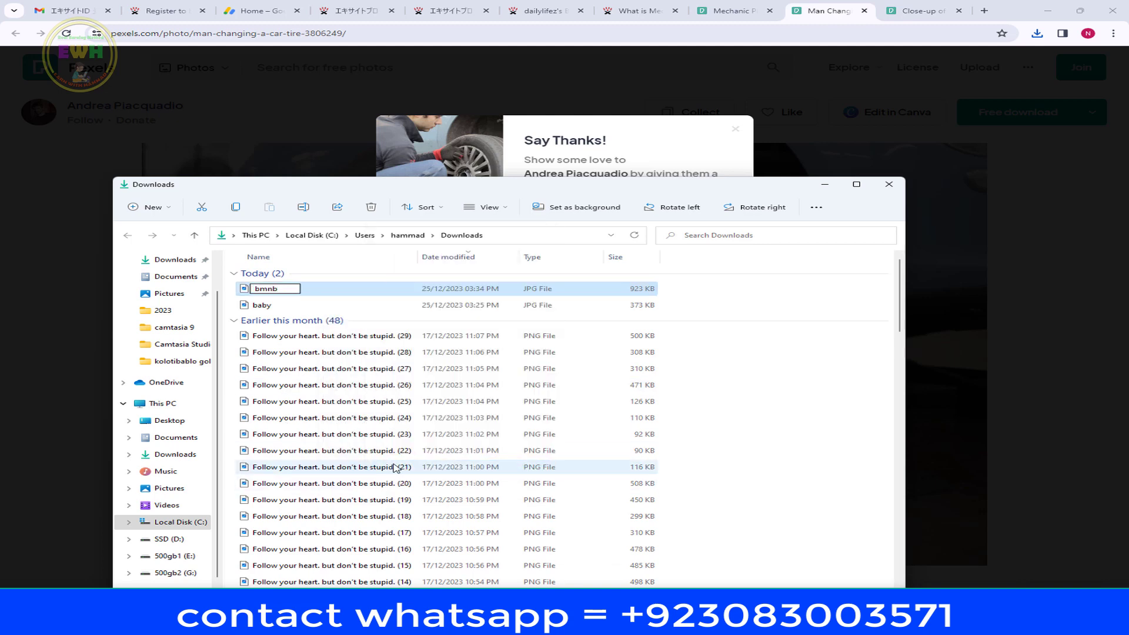
key("Return")
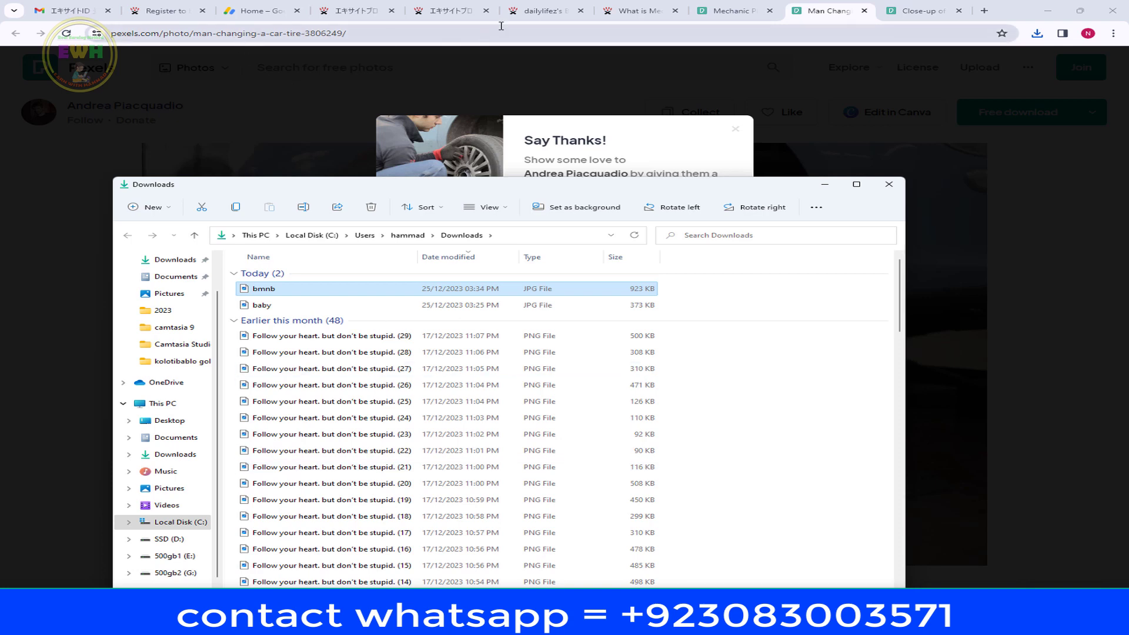
left_click(501, 26)
left_click(538, 11)
left_click(373, 6)
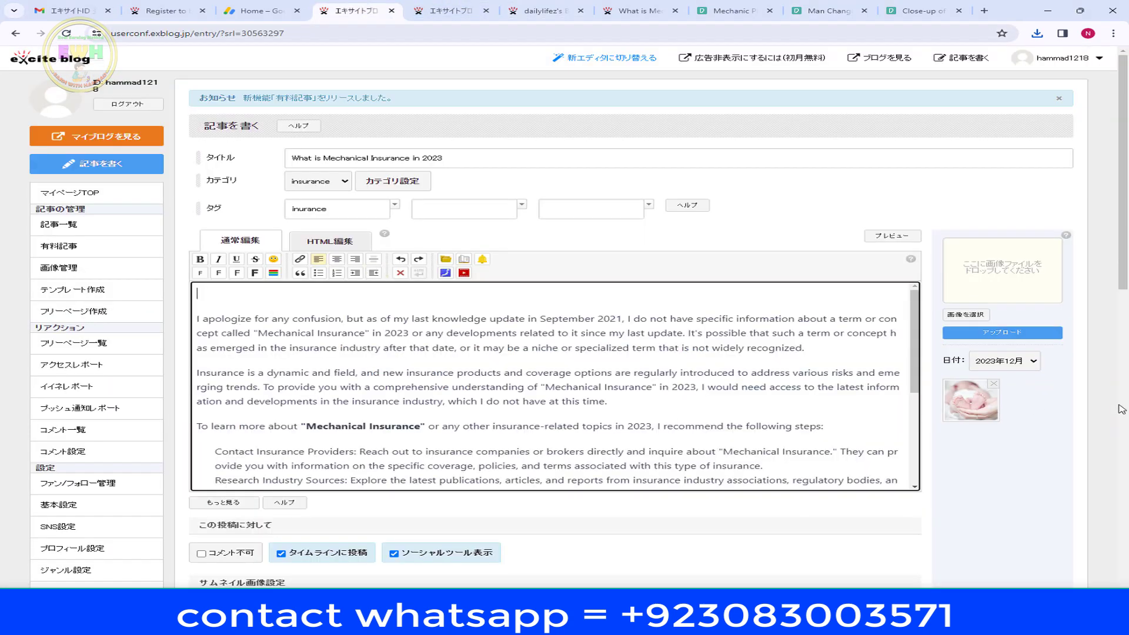
Upload the bmnb photo to the blog's images
left_click(965, 314)
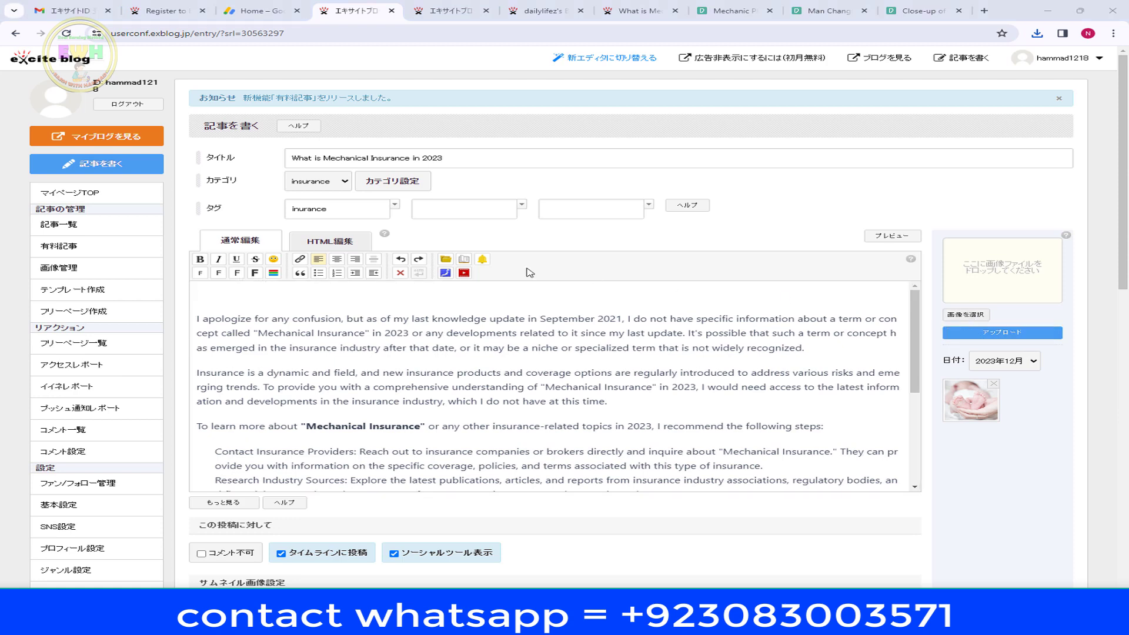
double_click(156, 101)
left_click(1005, 334)
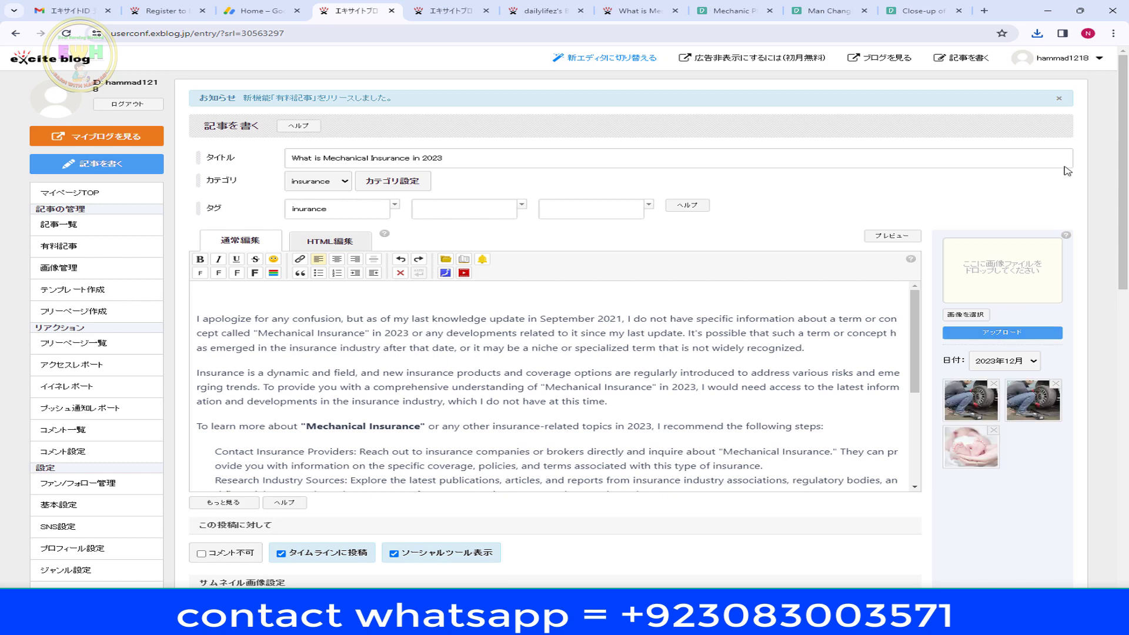
Delete the duplicate car-tire image and insert the remaining one at the article's top
left_click(993, 384)
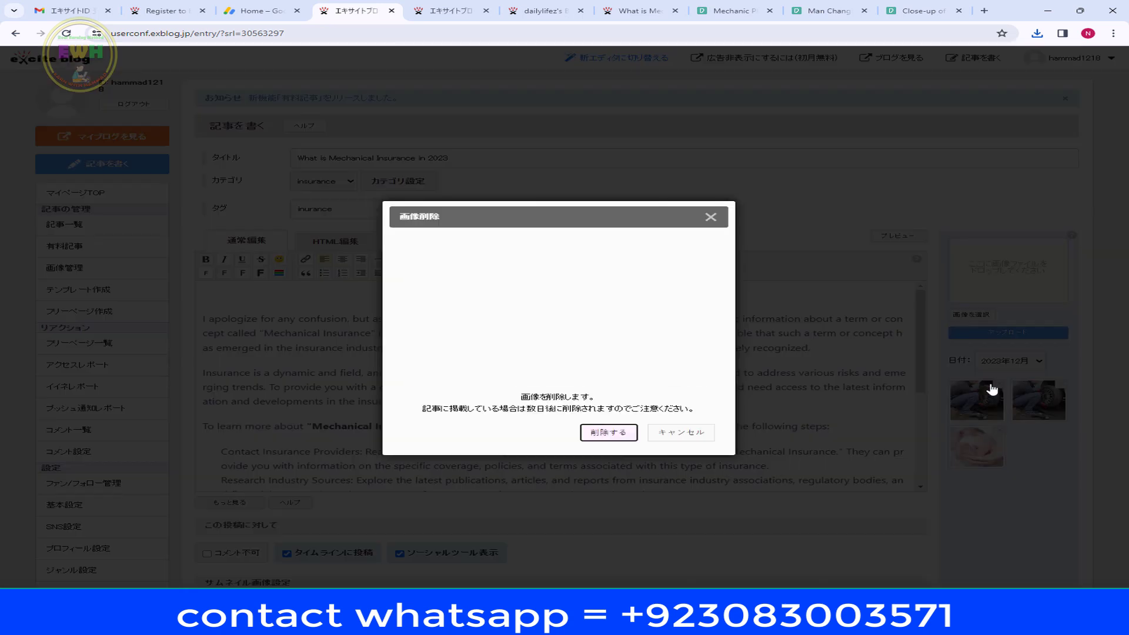
right_click(829, 392)
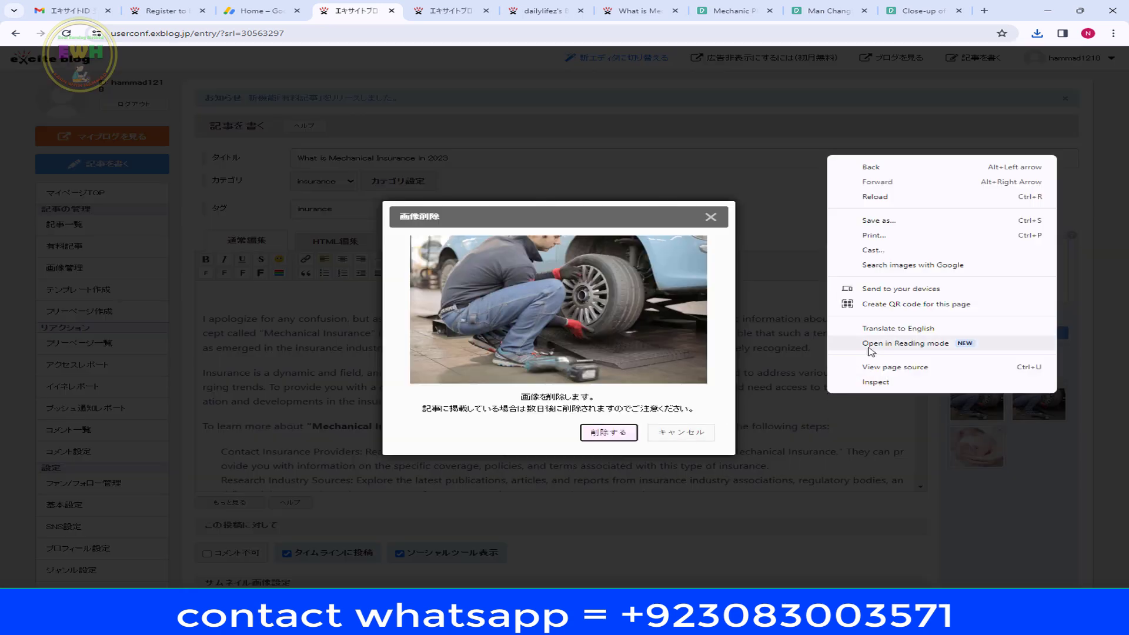
left_click(872, 328)
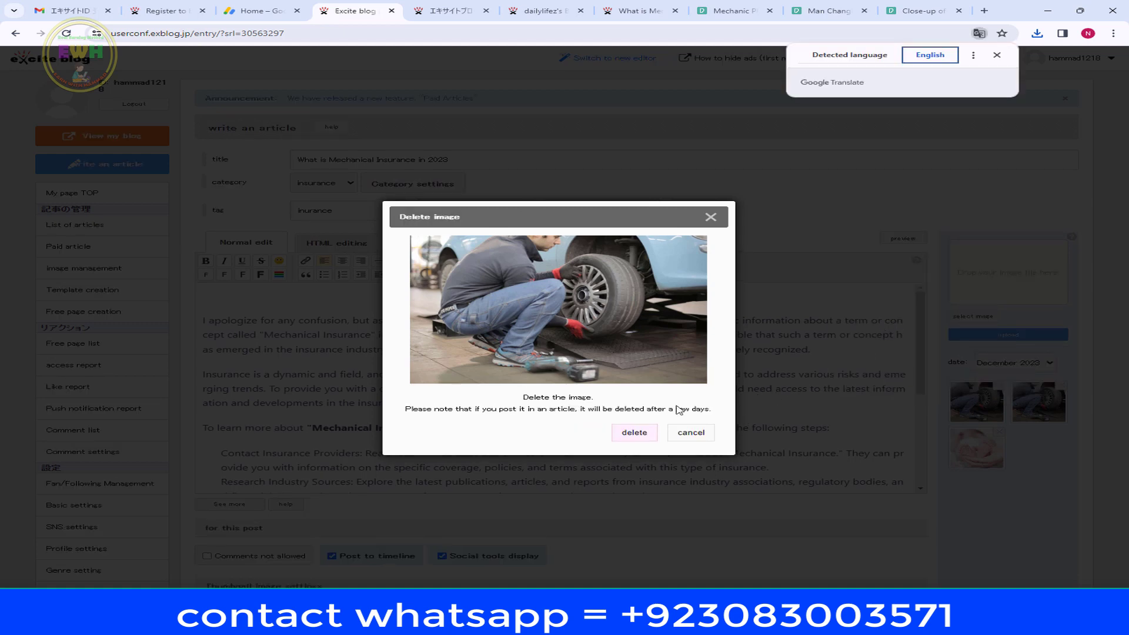
left_click(634, 433)
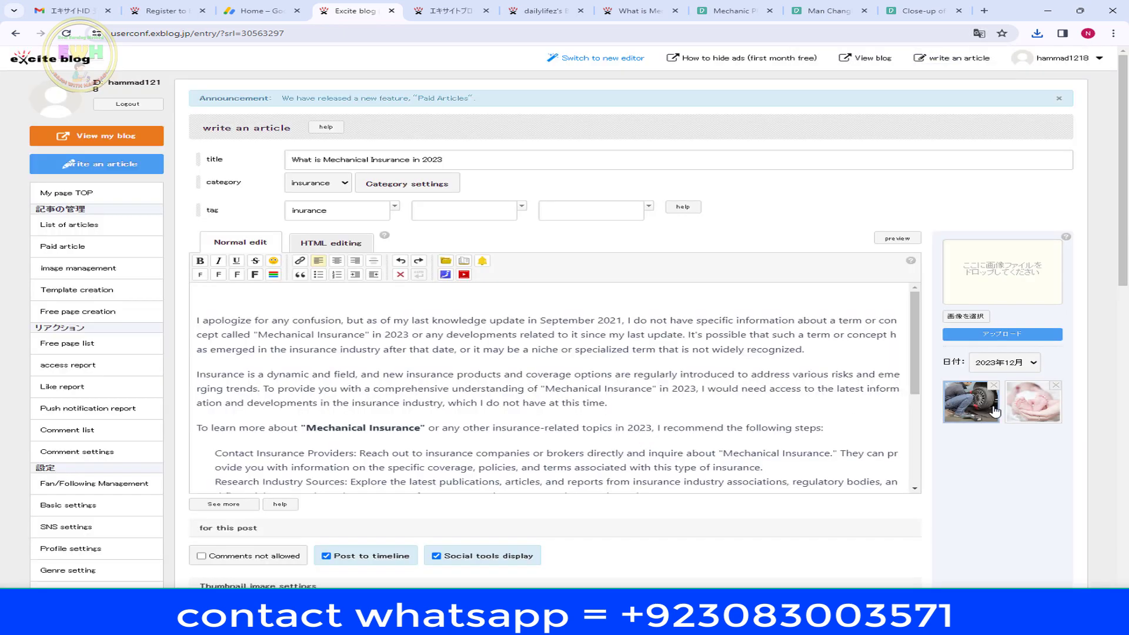
left_click(964, 401)
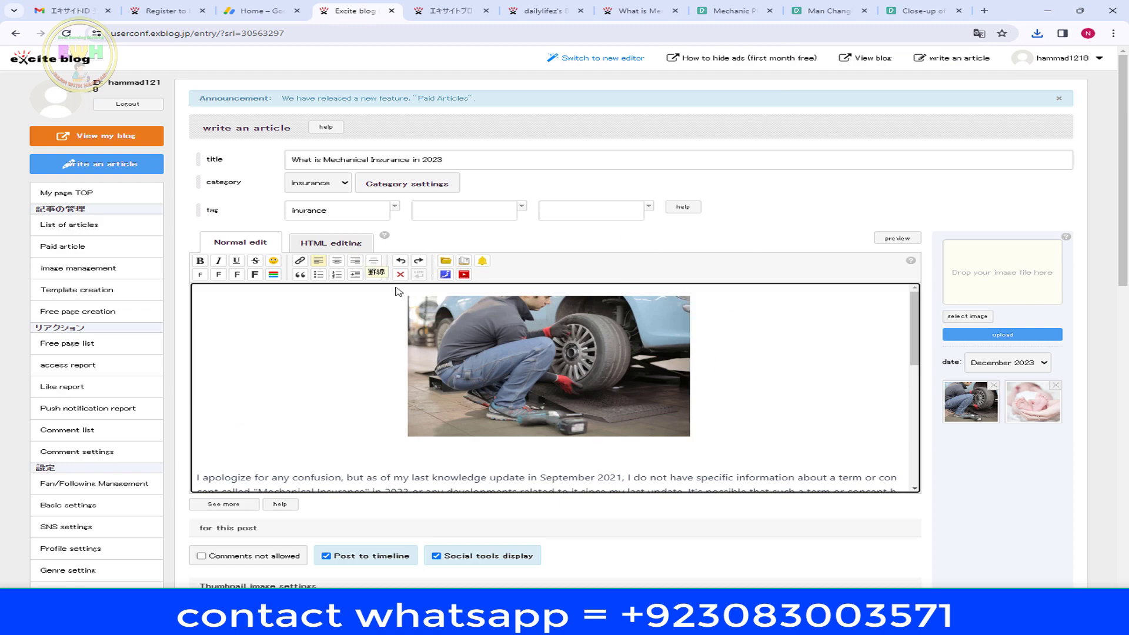
scroll(396, 294, "down", 15)
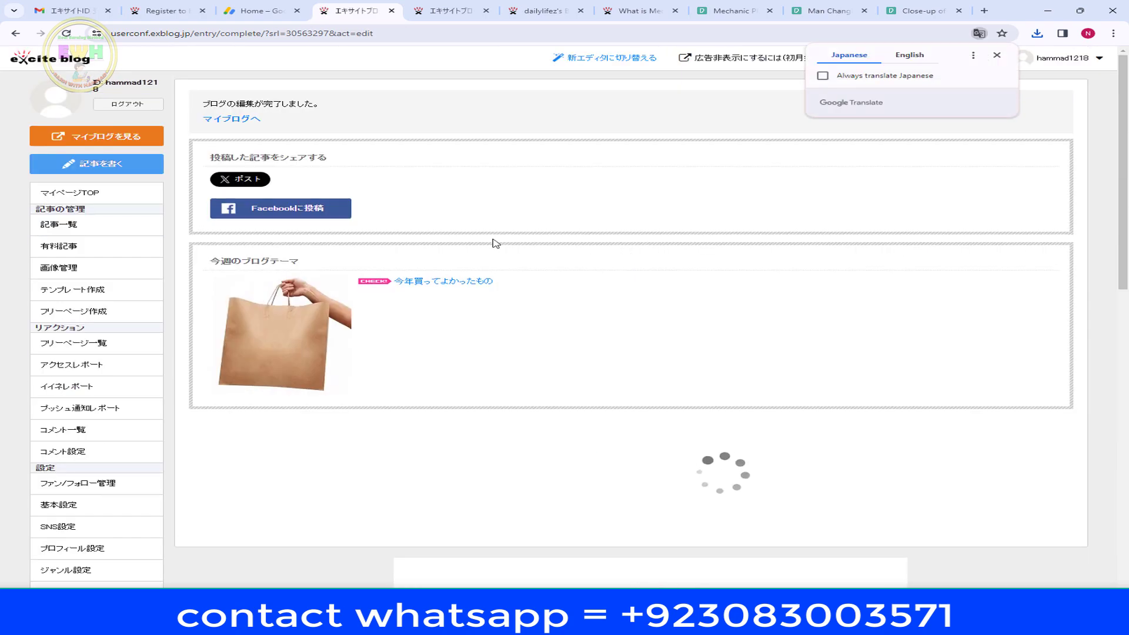
Close the old blog tab and check the Mechanical Insurance post from the dailylifez home page
left_click(450, 10)
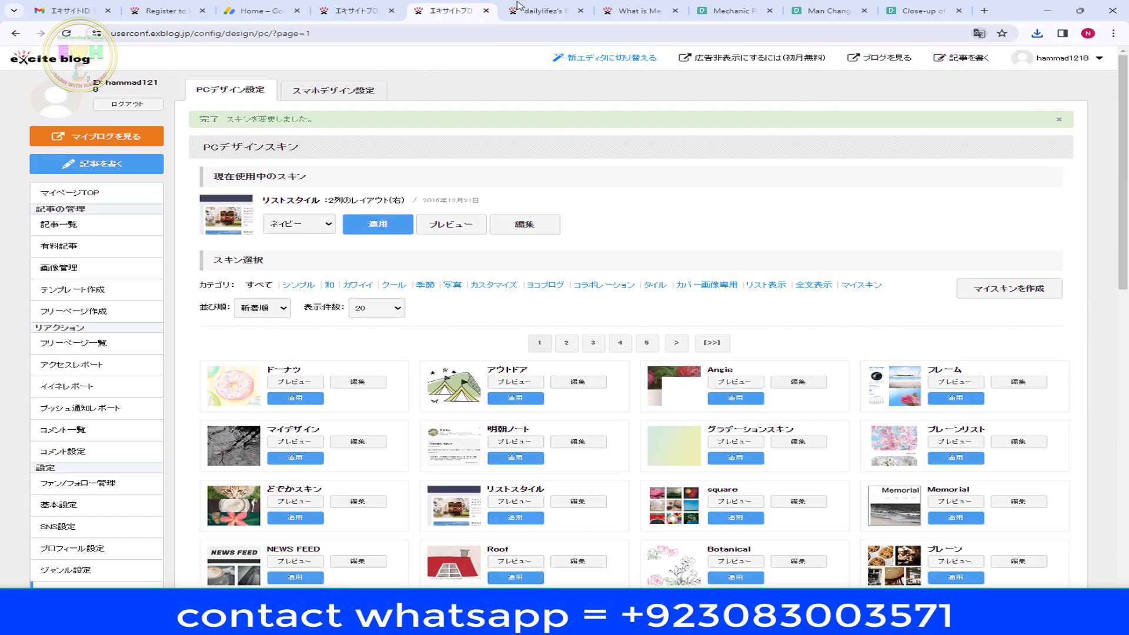
left_click(544, 10)
left_click(623, 8)
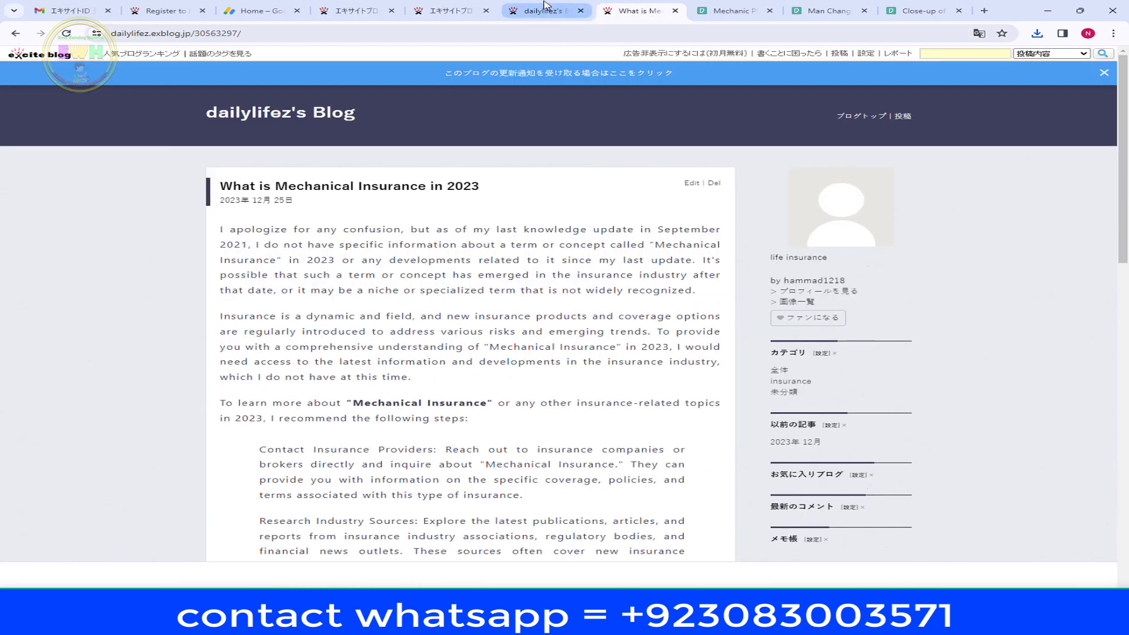
middle_click(543, 8)
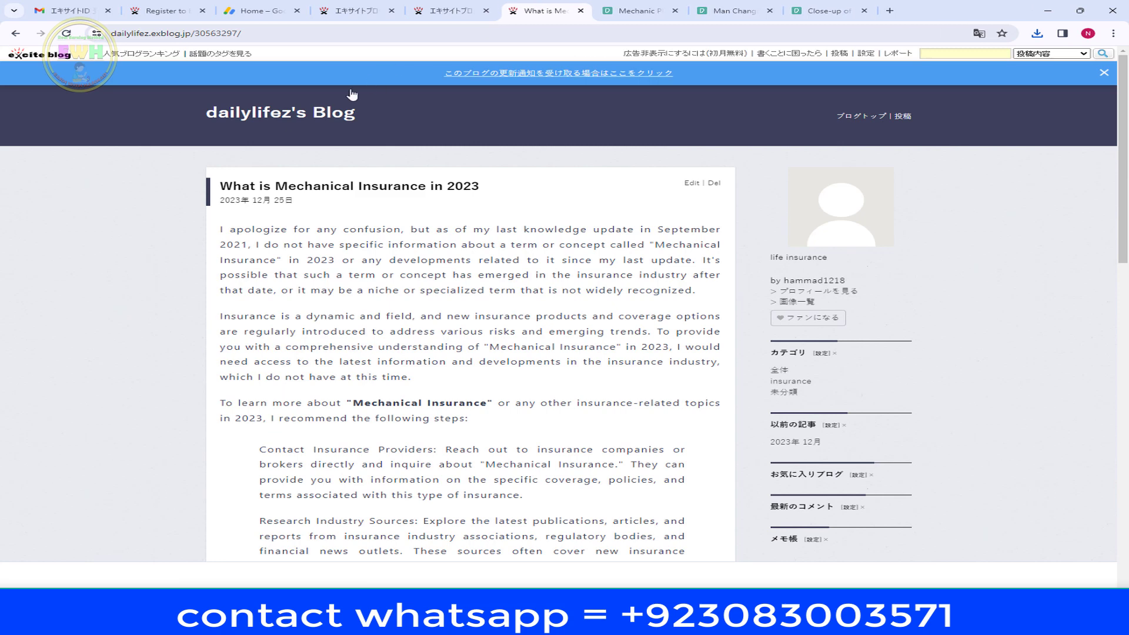
left_click(320, 115)
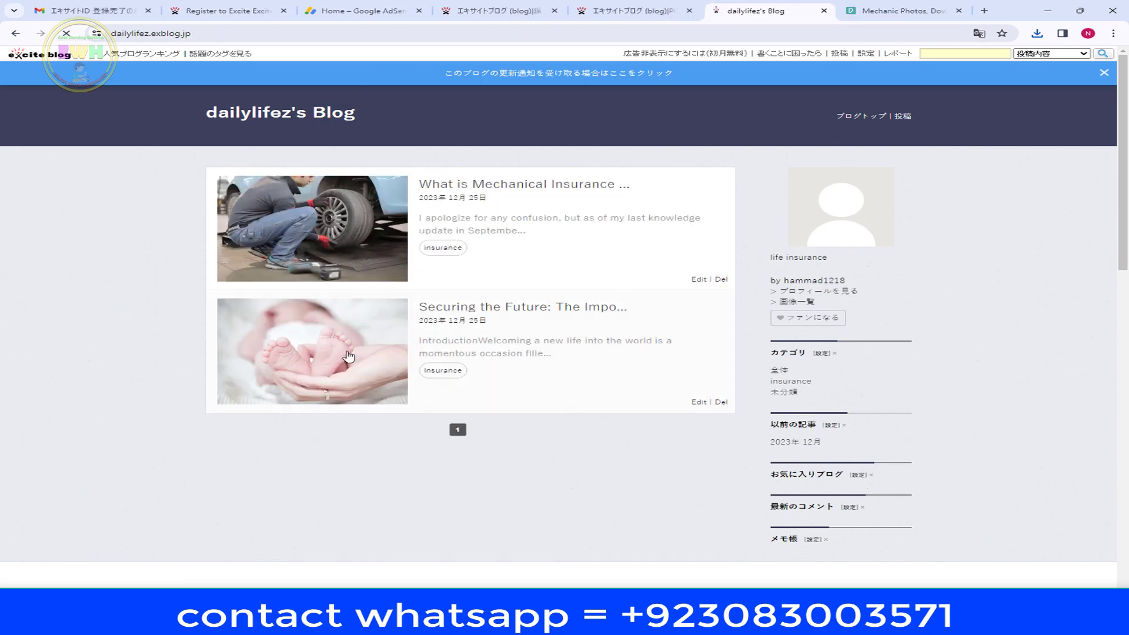
middle_click(461, 187)
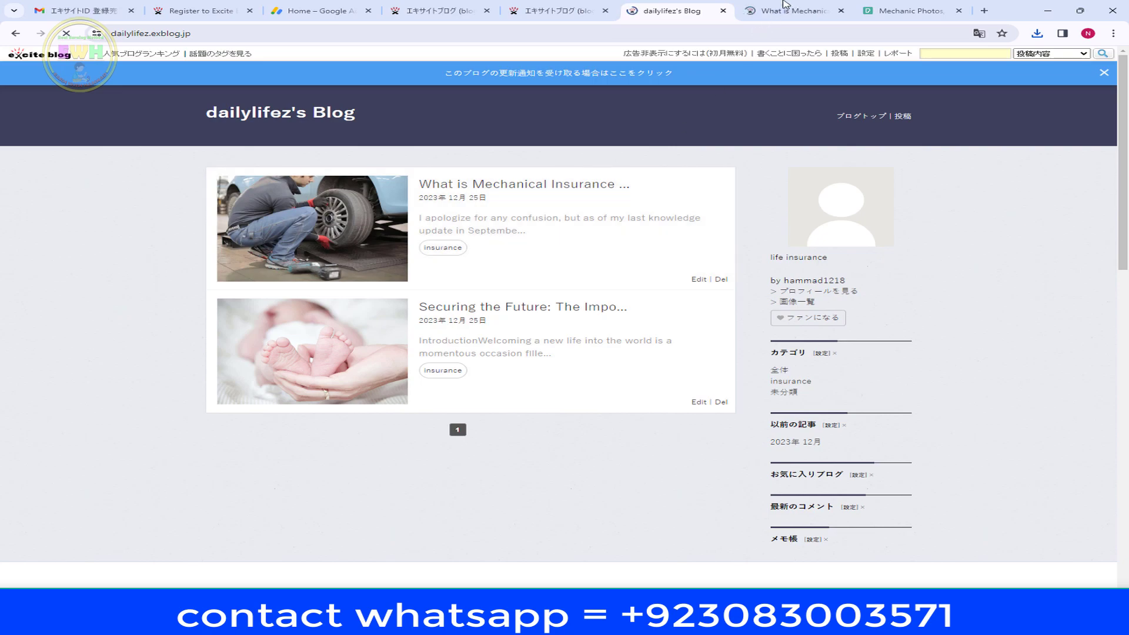
left_click(783, 7)
scroll(508, 318, "down", 15)
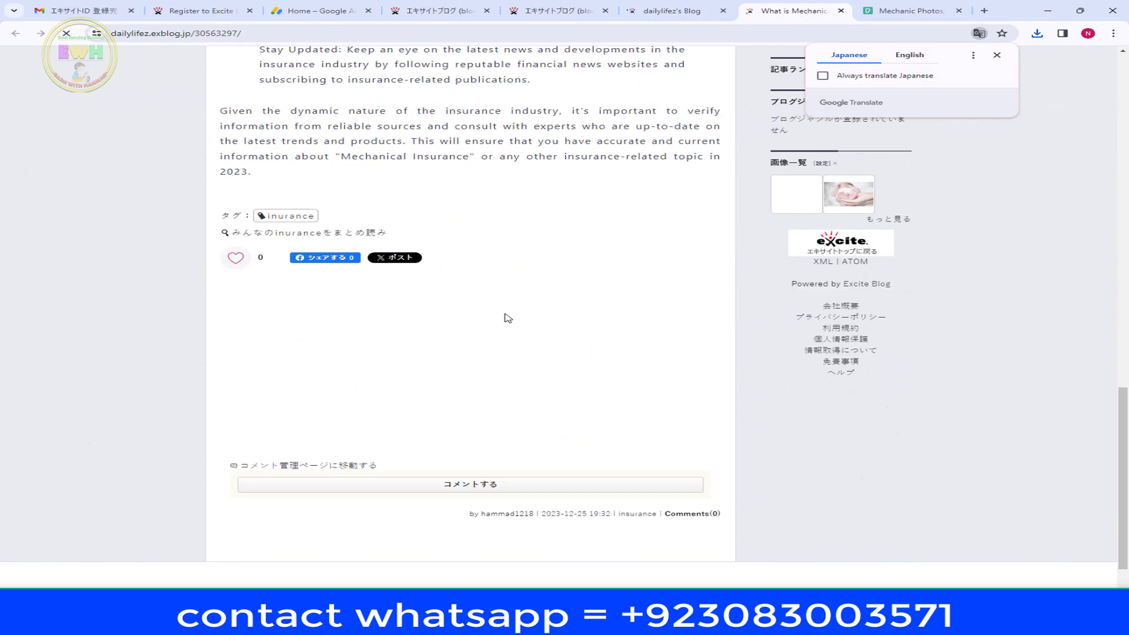
scroll(508, 318, "up", 15)
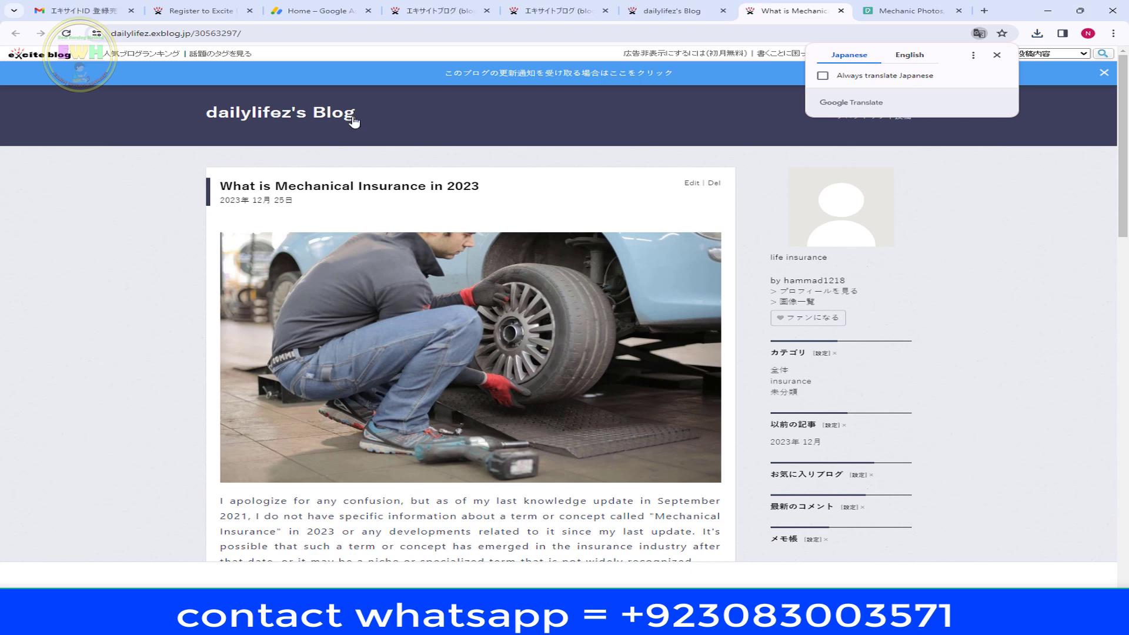
left_click(670, 11)
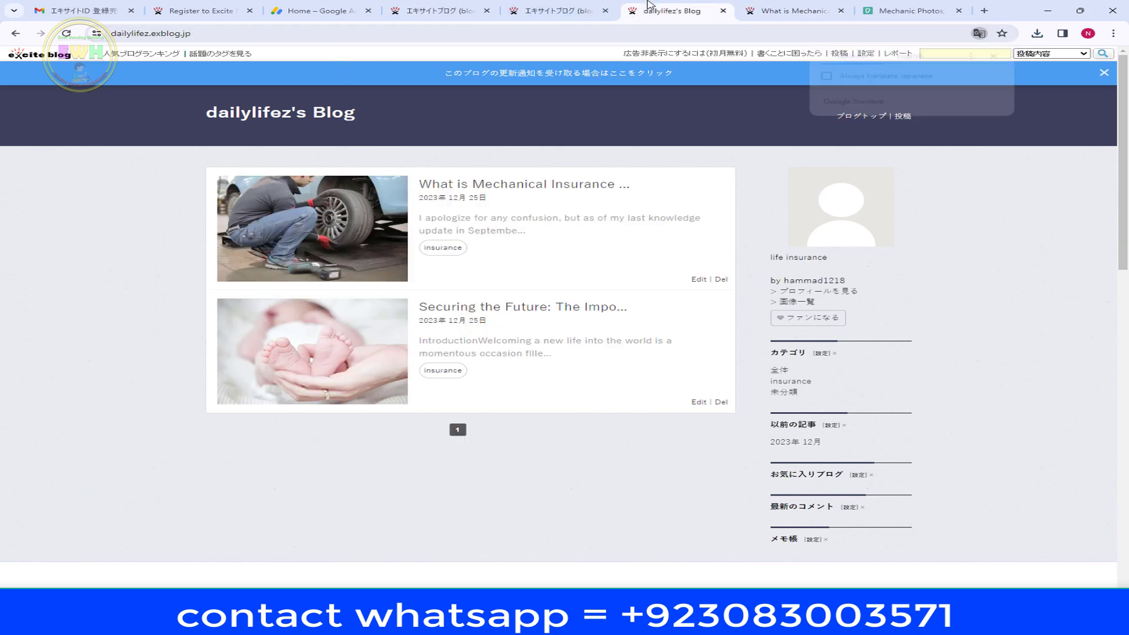
left_click(332, 34)
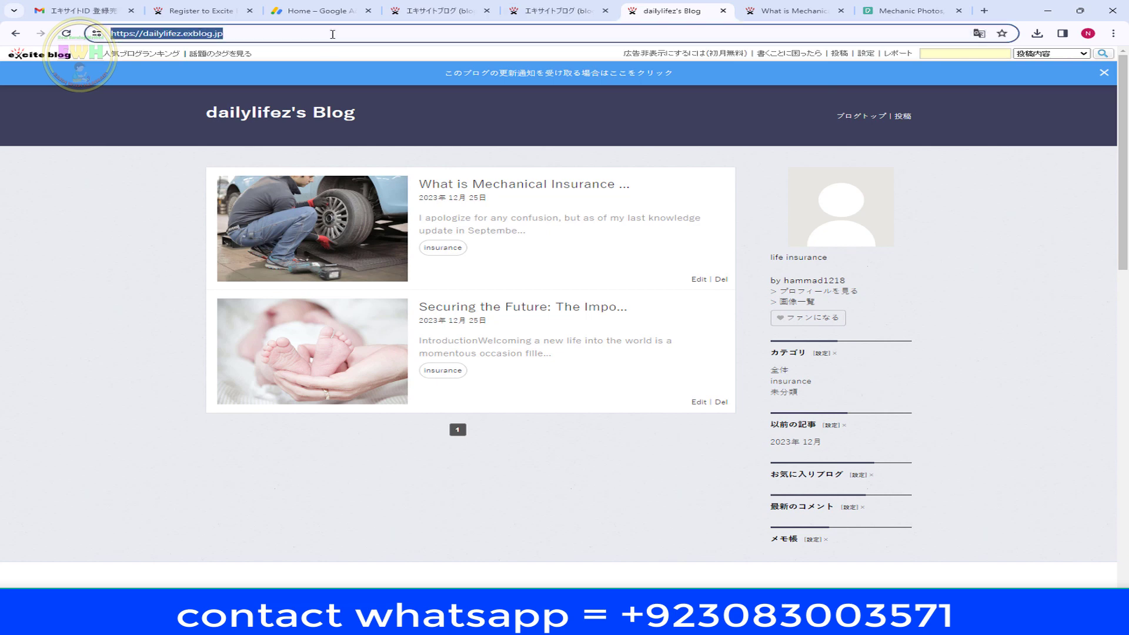
right_click(332, 34)
left_click(376, 134)
key("alt+Tab")
right_click(484, 227)
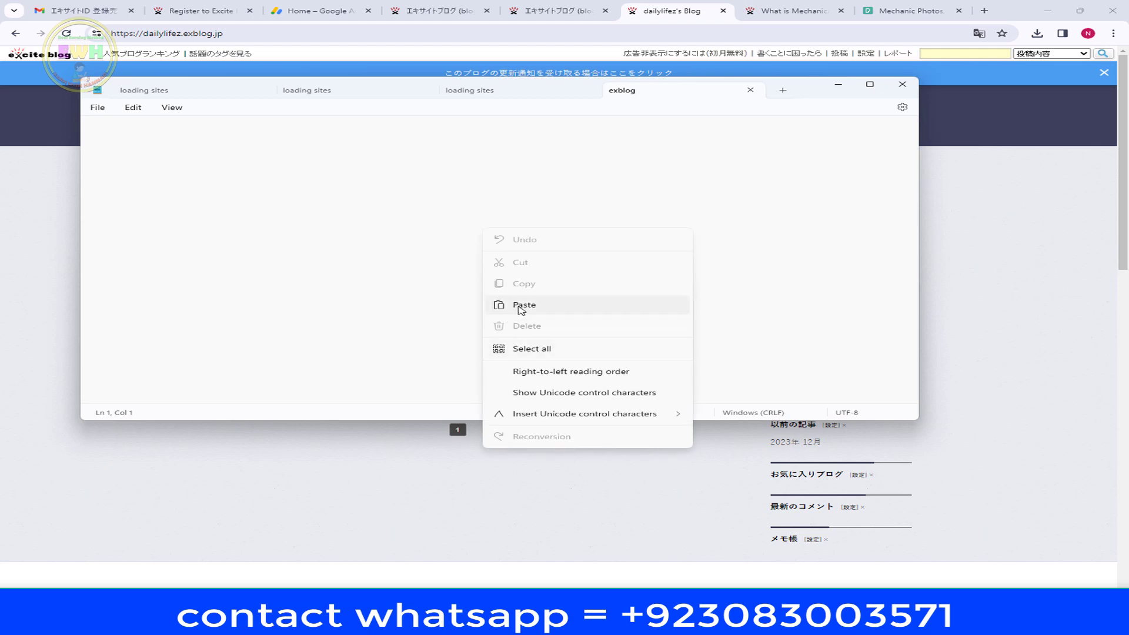
left_click(506, 305)
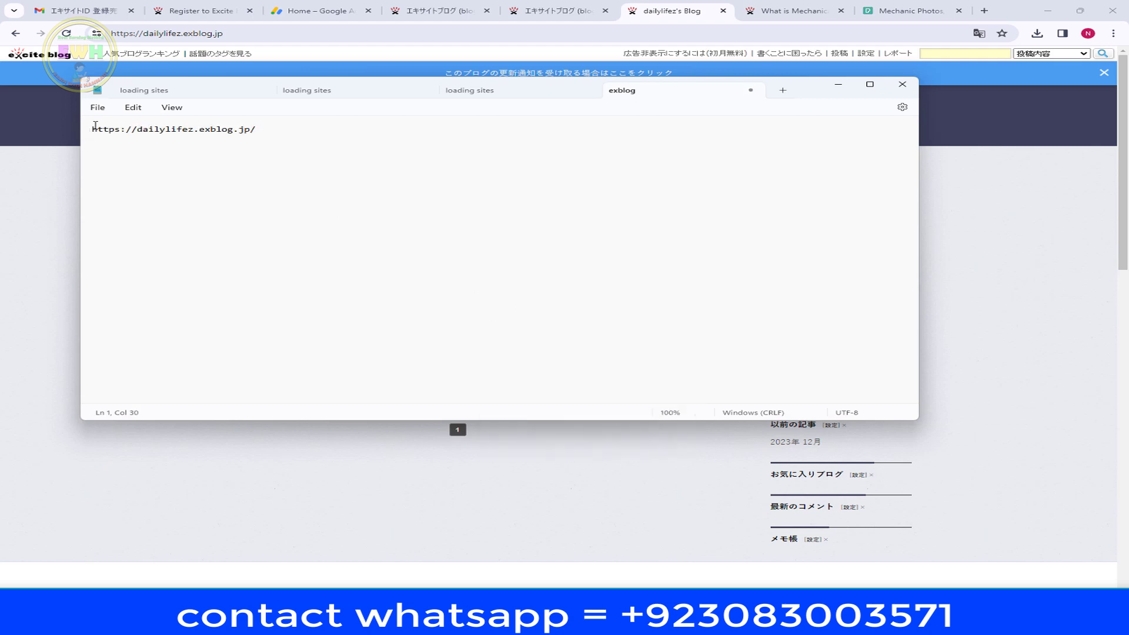
Save the exblog note and return to the Google AdSense home page
left_click(98, 107)
left_click(107, 178)
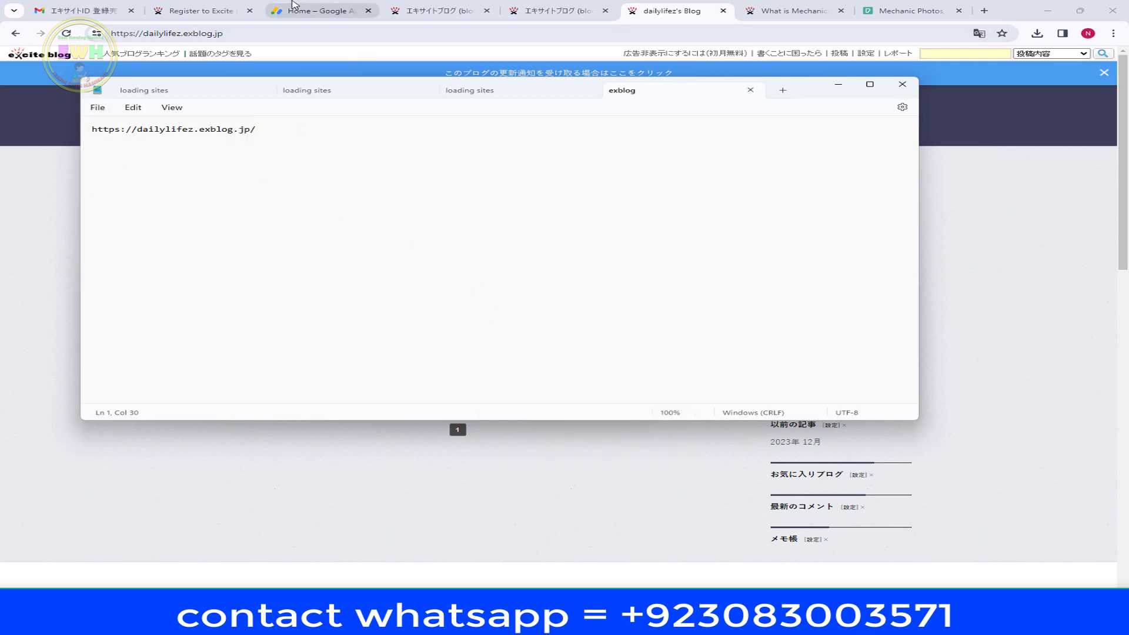
left_click(348, 6)
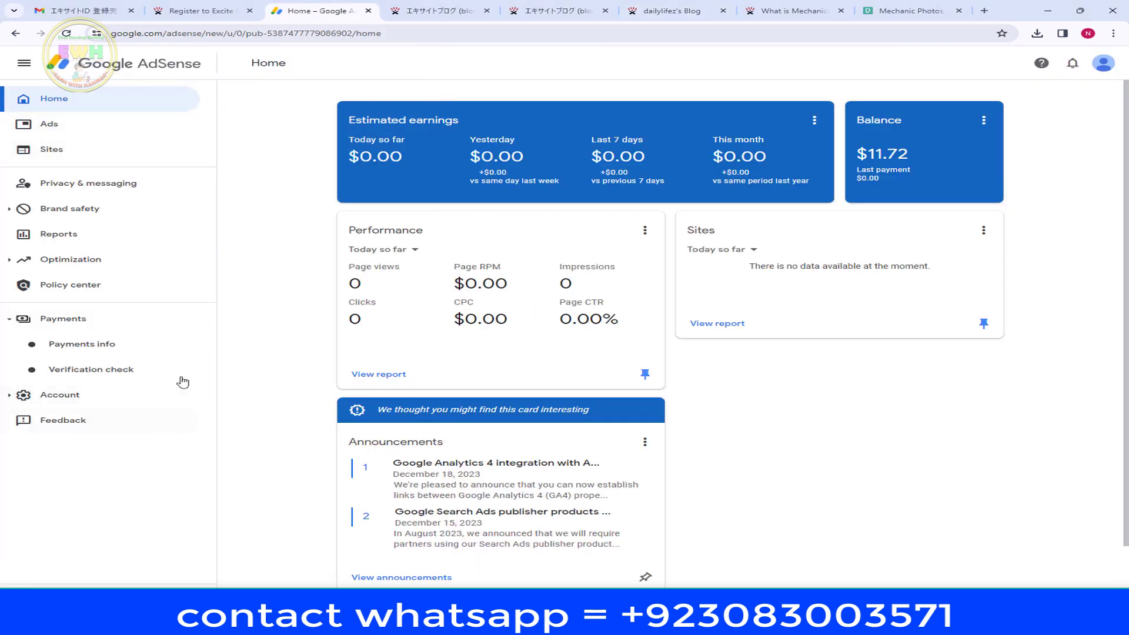
Add dailylifez.exblog.jp as a new AdSense site by pasting the blog address
left_click(78, 154)
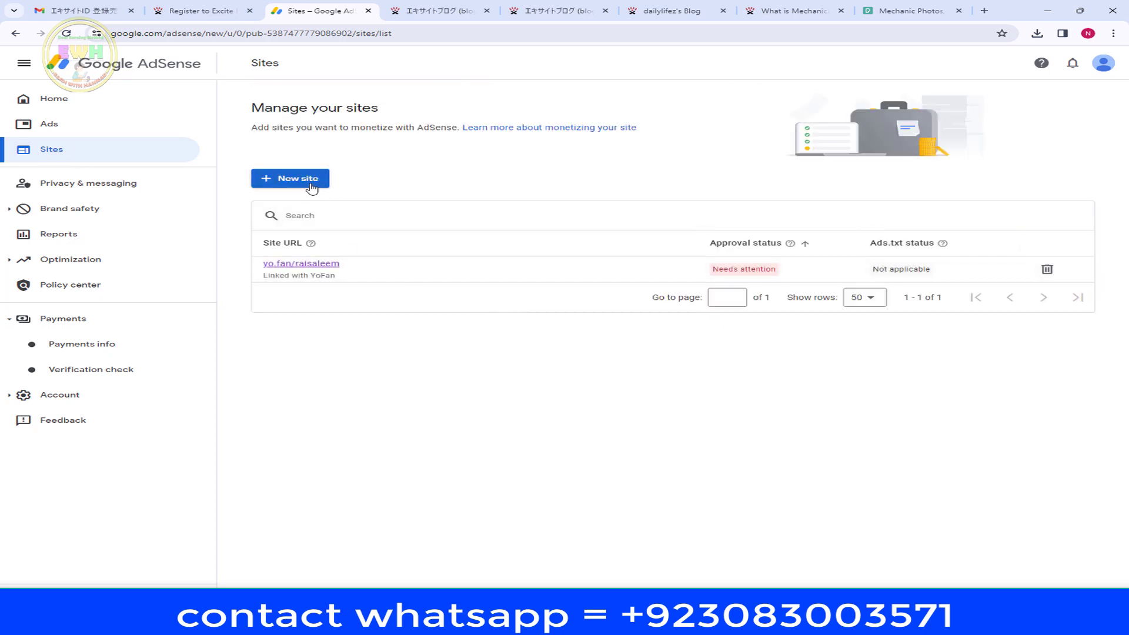
left_click(306, 186)
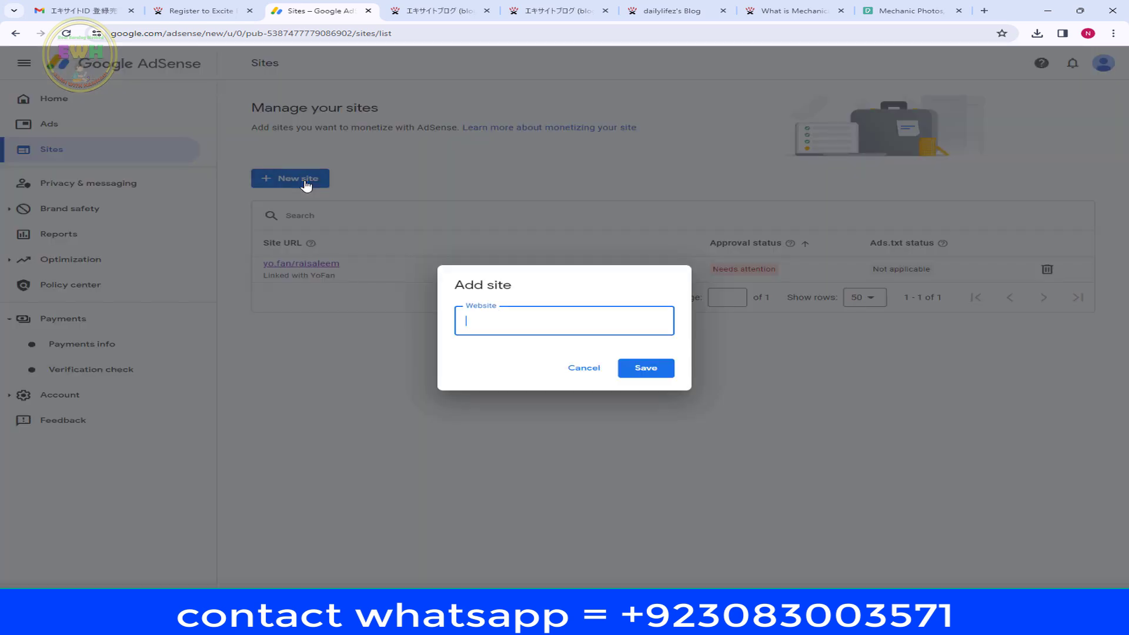
right_click(538, 326)
left_click(553, 428)
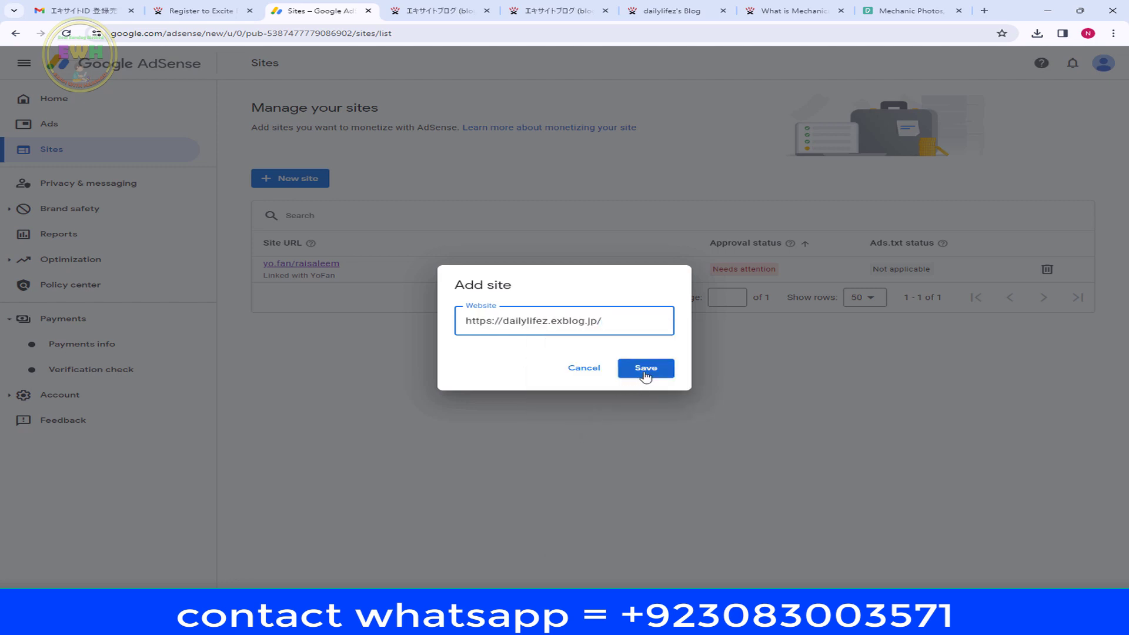
left_click(646, 369)
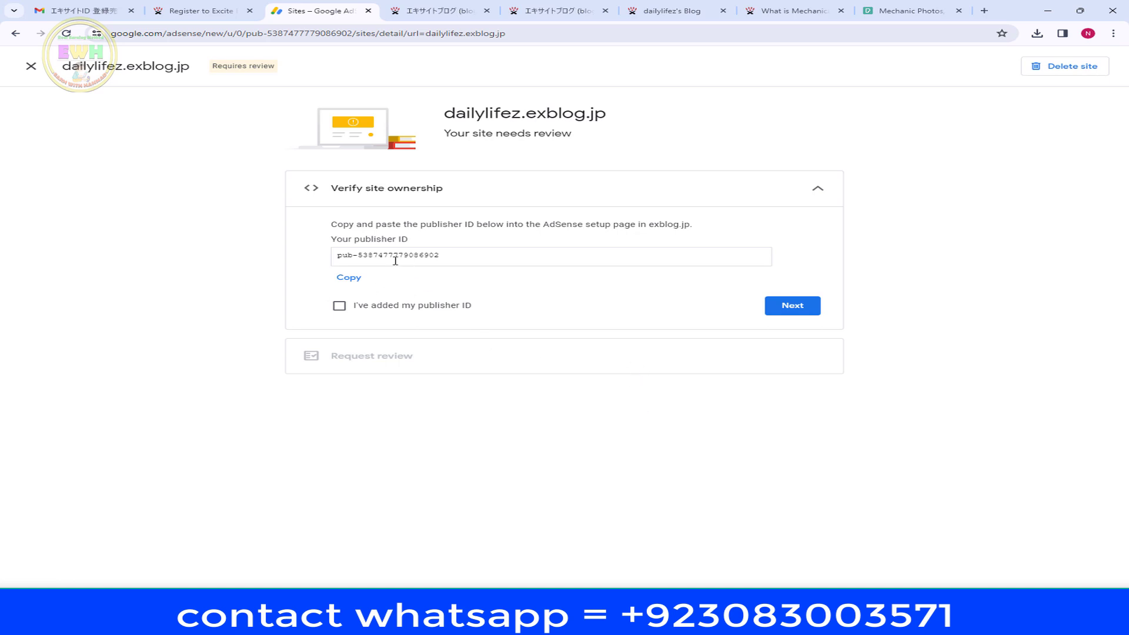
Copy the AdSense publisher ID and open Excite Blog's basic settings, translated into English
left_click(351, 279)
key("ctrl+Tab")
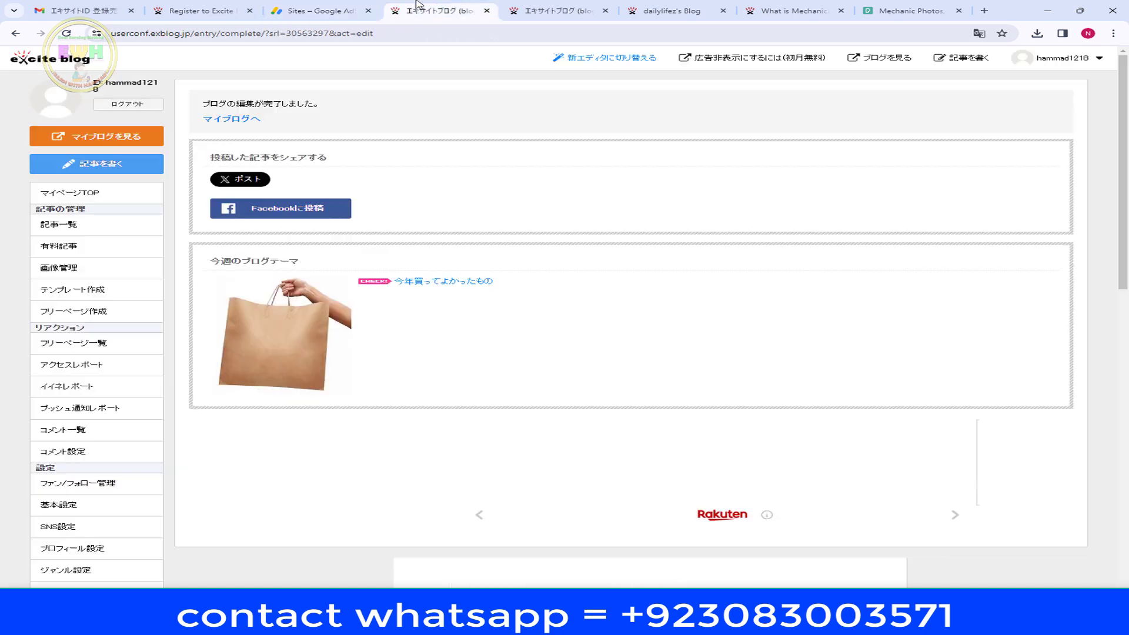
right_click(516, 237)
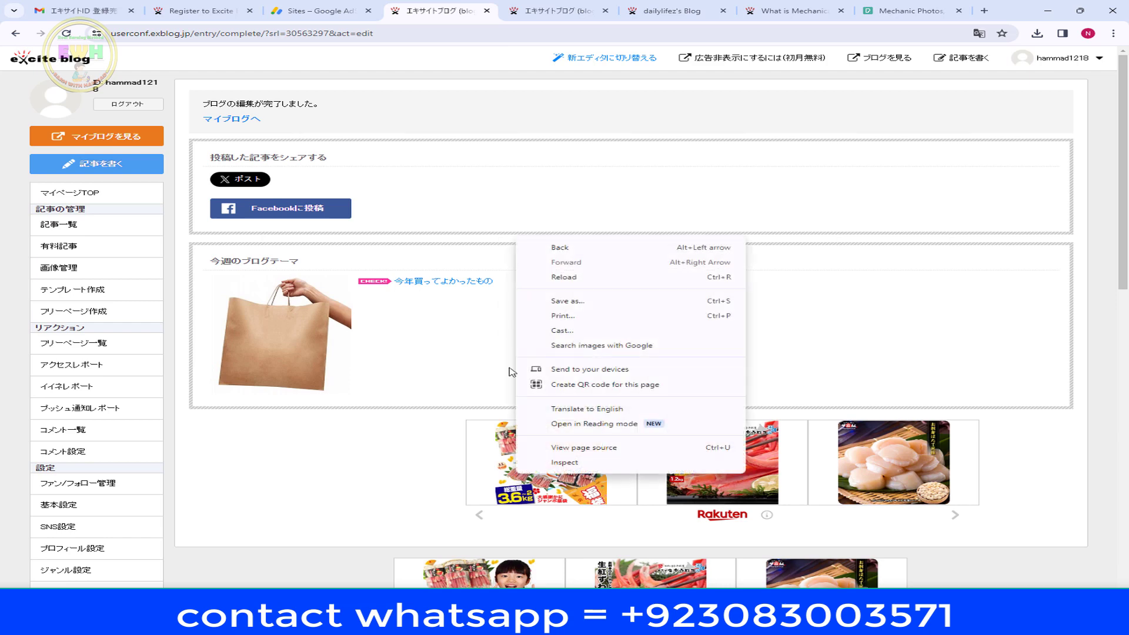
left_click(550, 405)
scroll(164, 401, "down", 3)
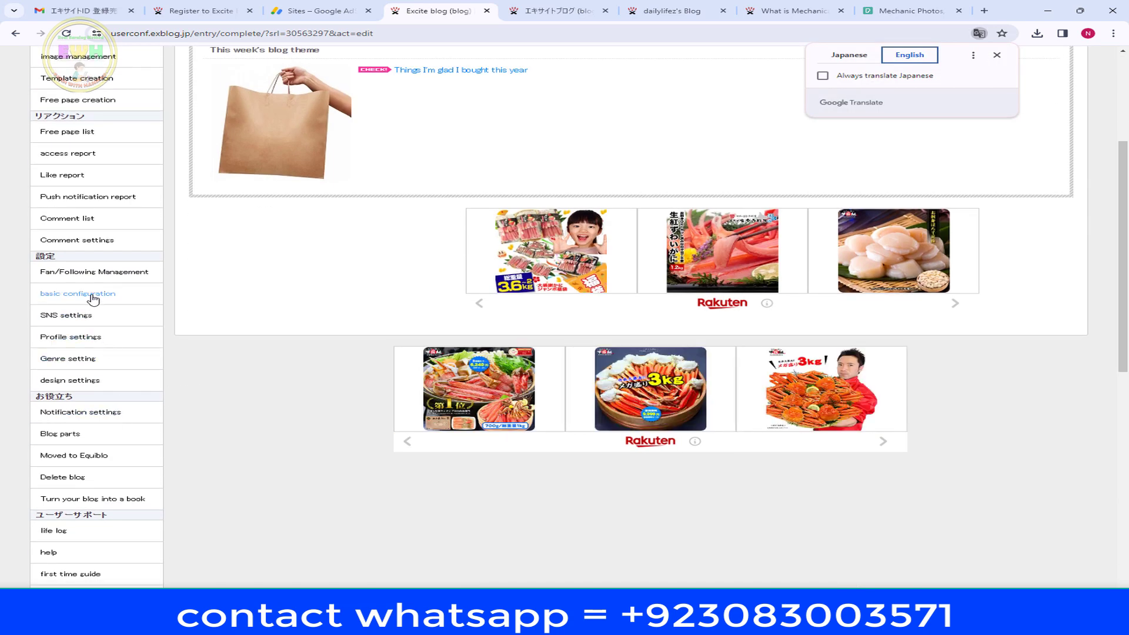
left_click(88, 294)
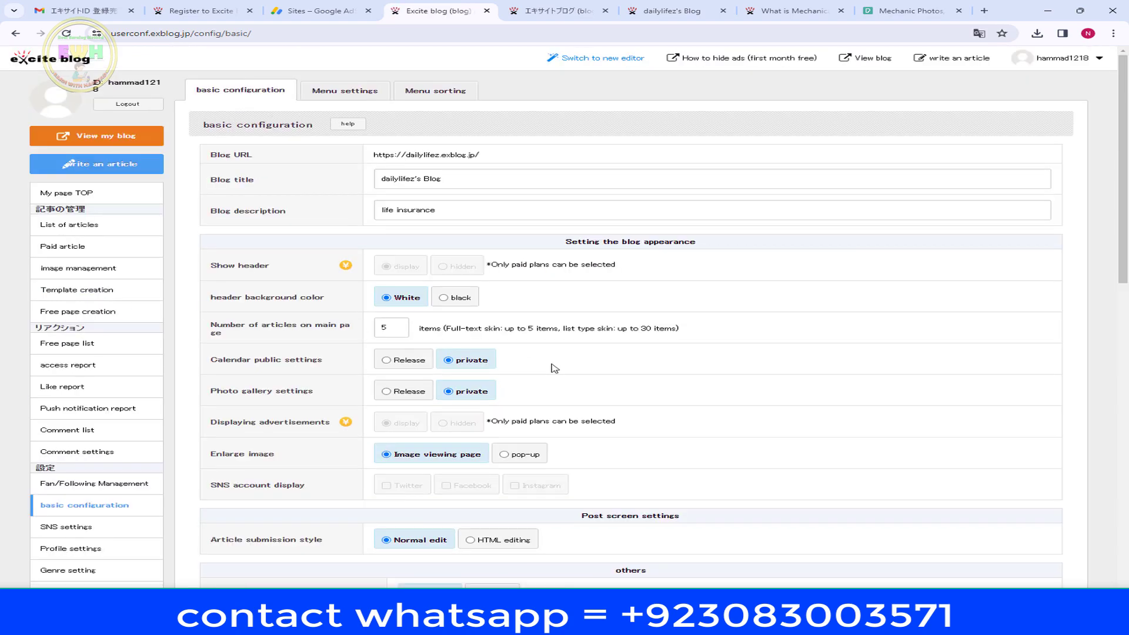
Paste the publisher ID into the AdSense Operator ID field and save the basic settings
scroll(532, 413, "down", 6)
scroll(531, 413, "down", 6)
scroll(532, 412, "down", 1)
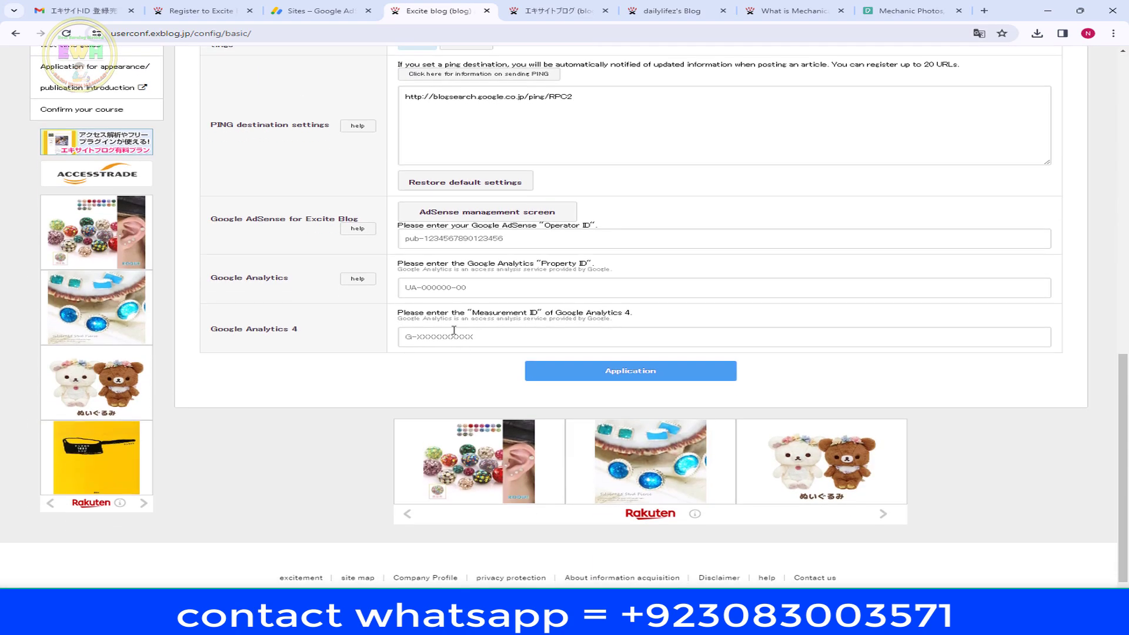
left_click(453, 242)
right_click(452, 245)
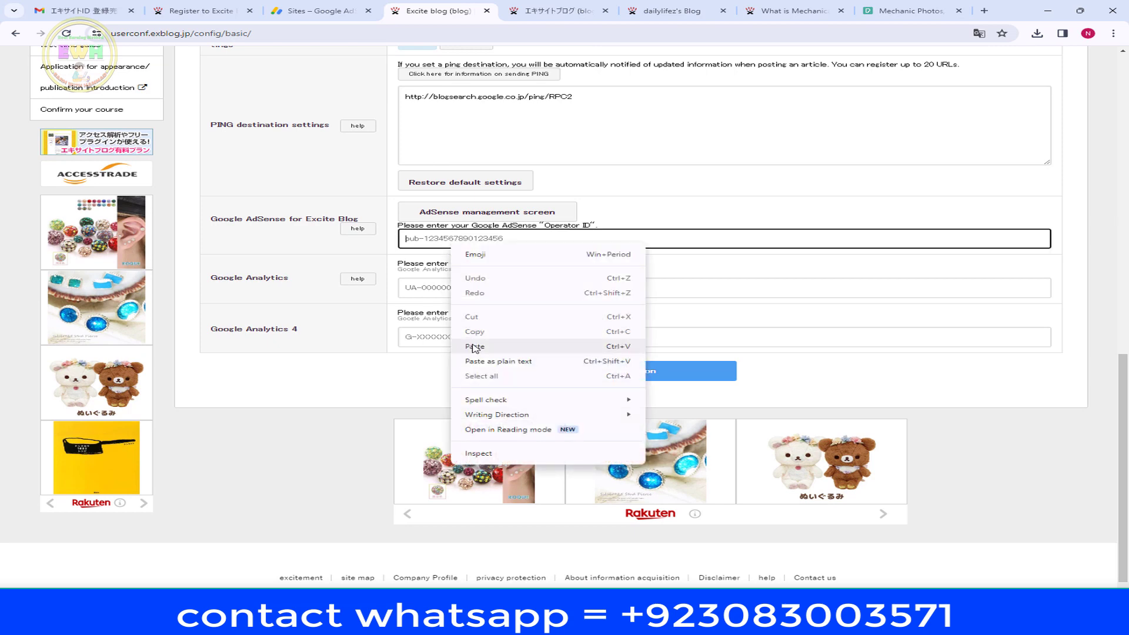
left_click(475, 347)
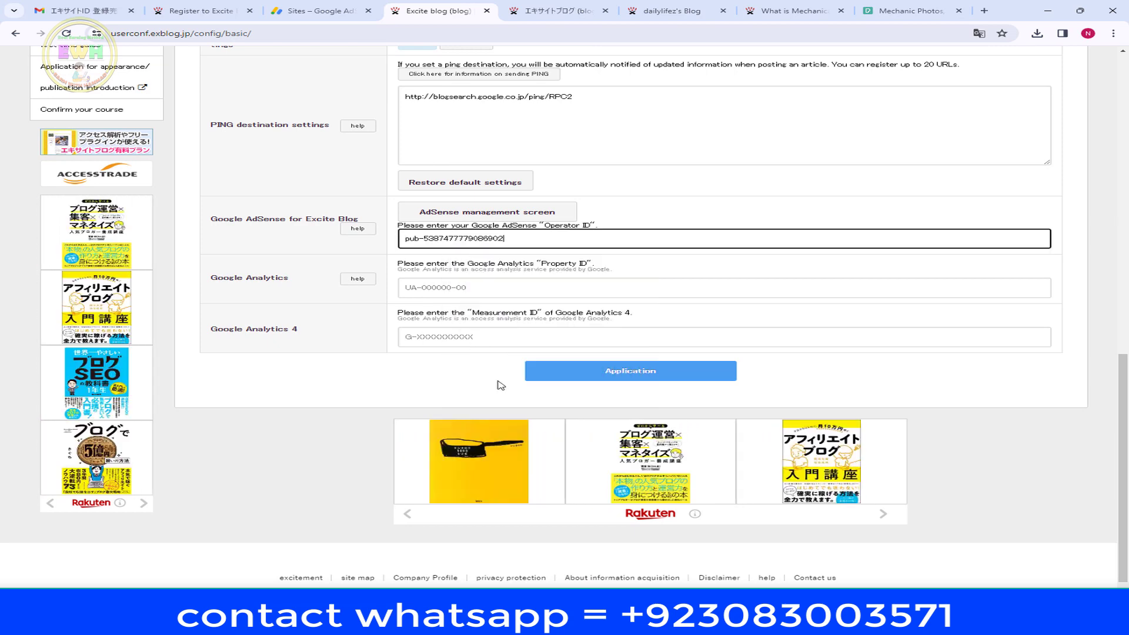
scroll(500, 385, "up", 5)
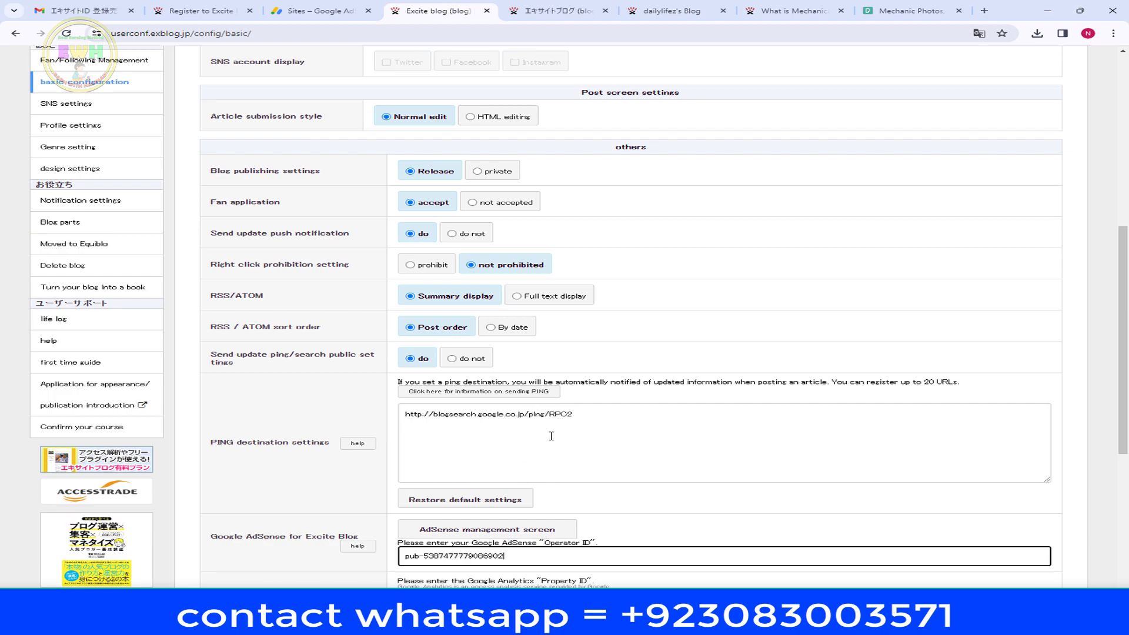
scroll(551, 435, "up", 8)
scroll(555, 440, "down", 14)
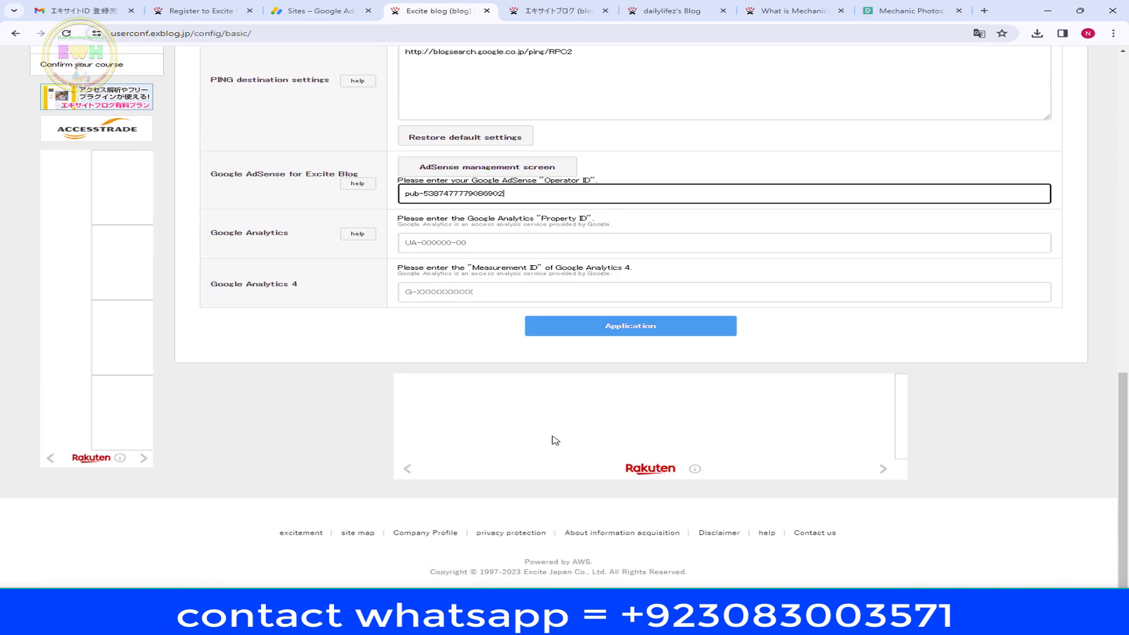
left_click(623, 331)
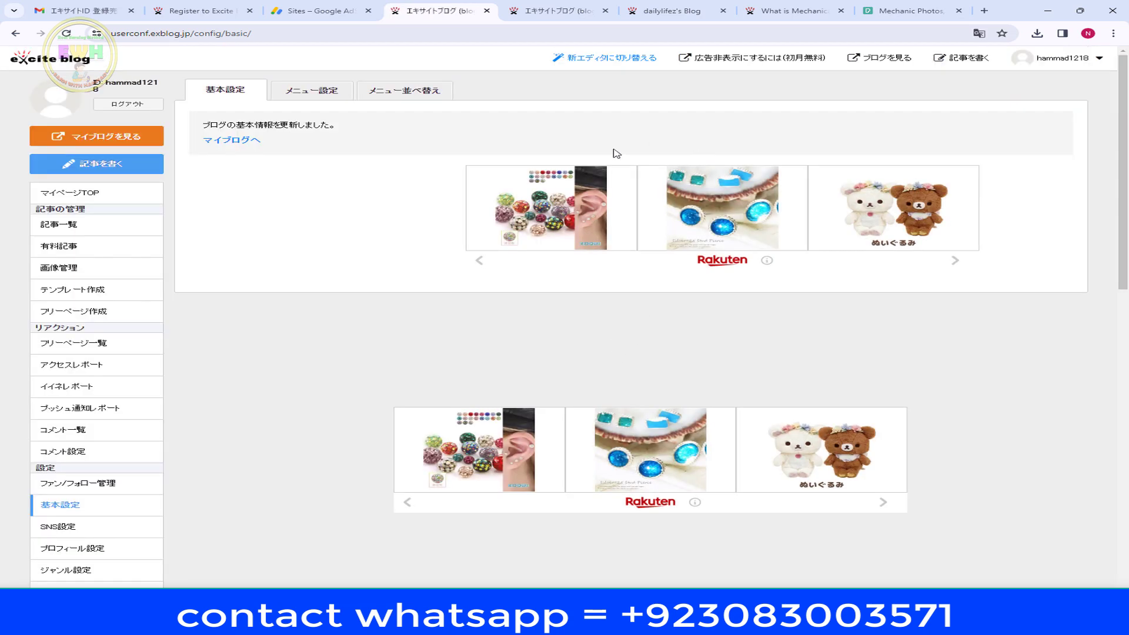
Search for 'google analytics login' in a new browser tab
left_click(986, 13)
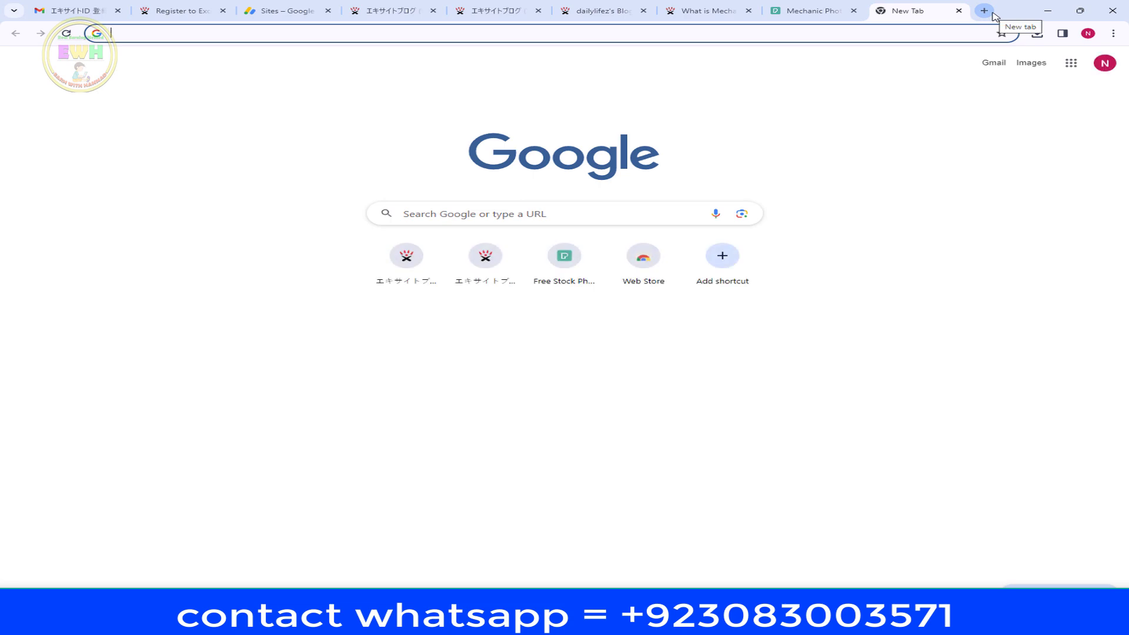
type("google")
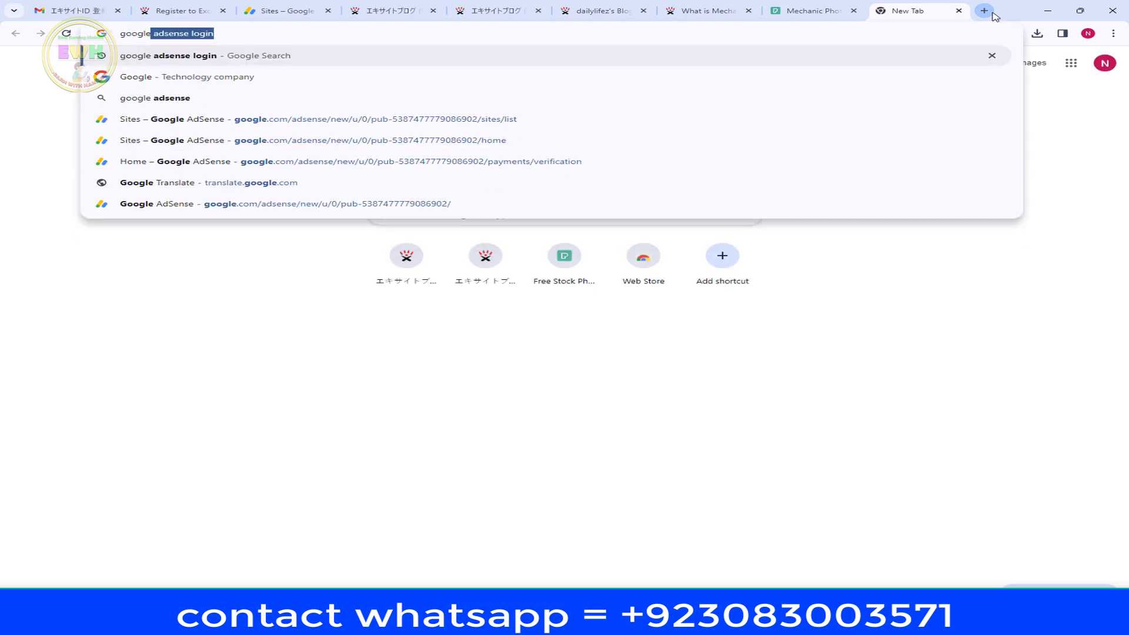
type(" an")
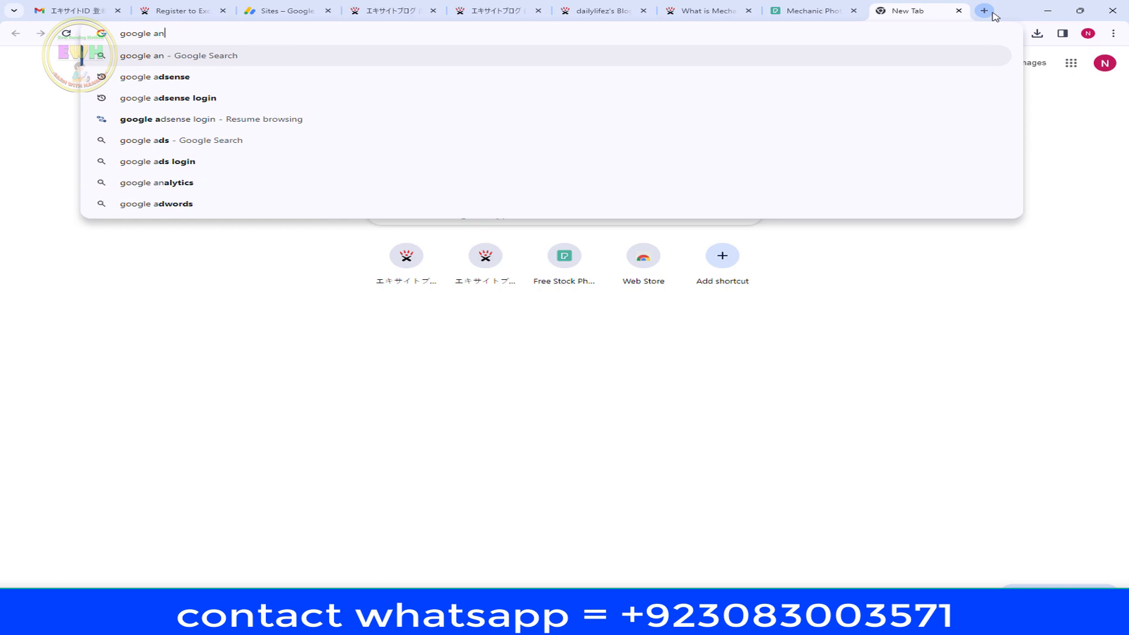
key("Down")
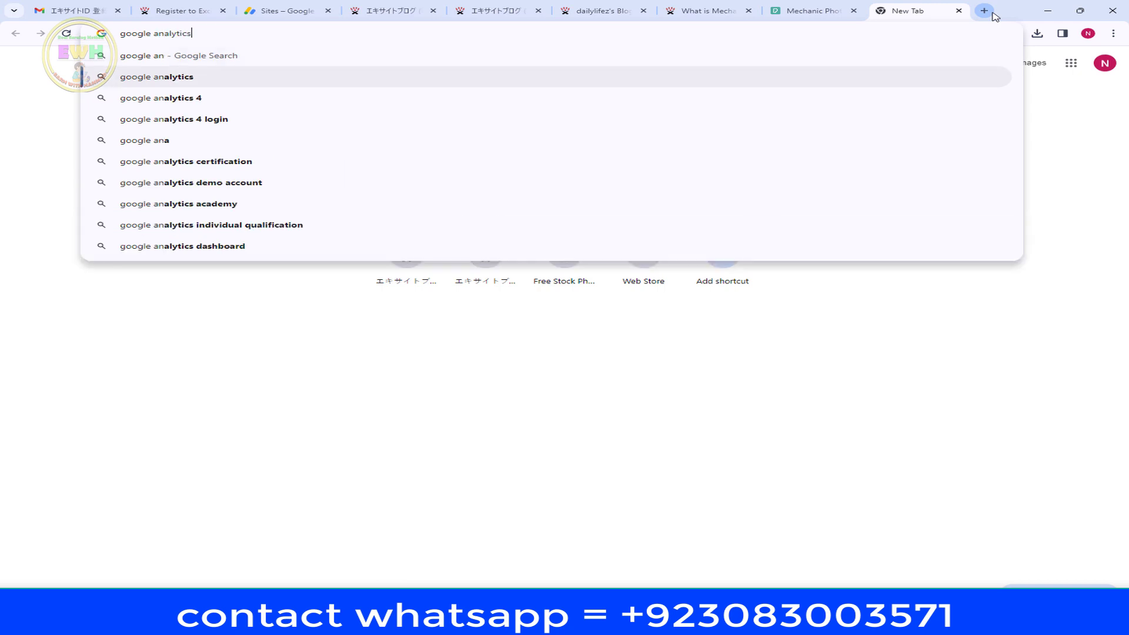
type("l")
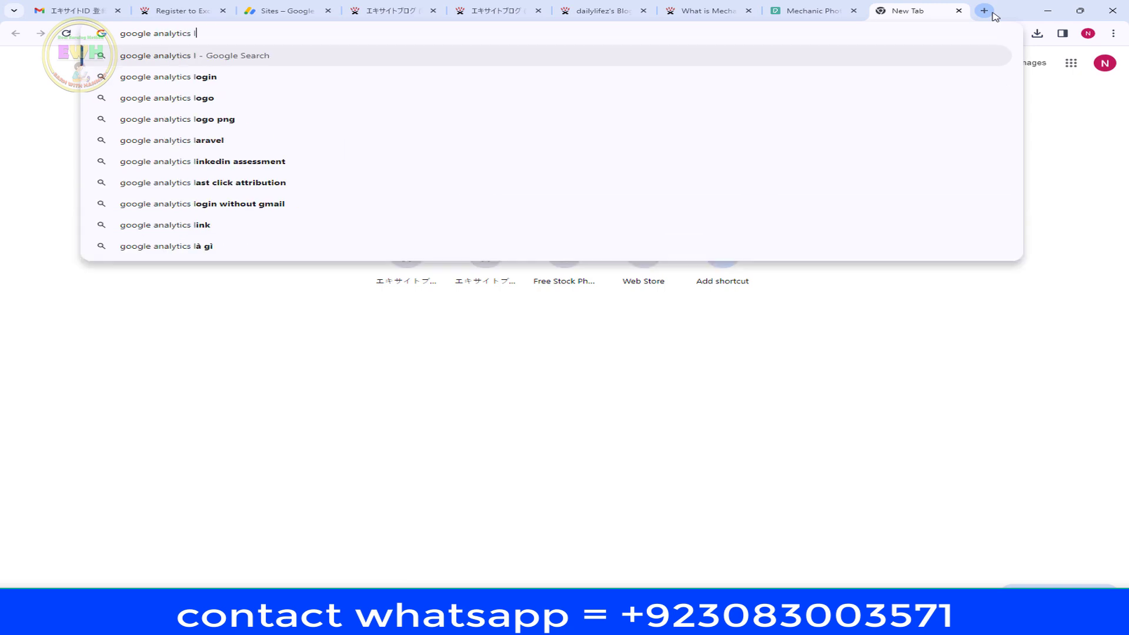
key("Down")
key("Return")
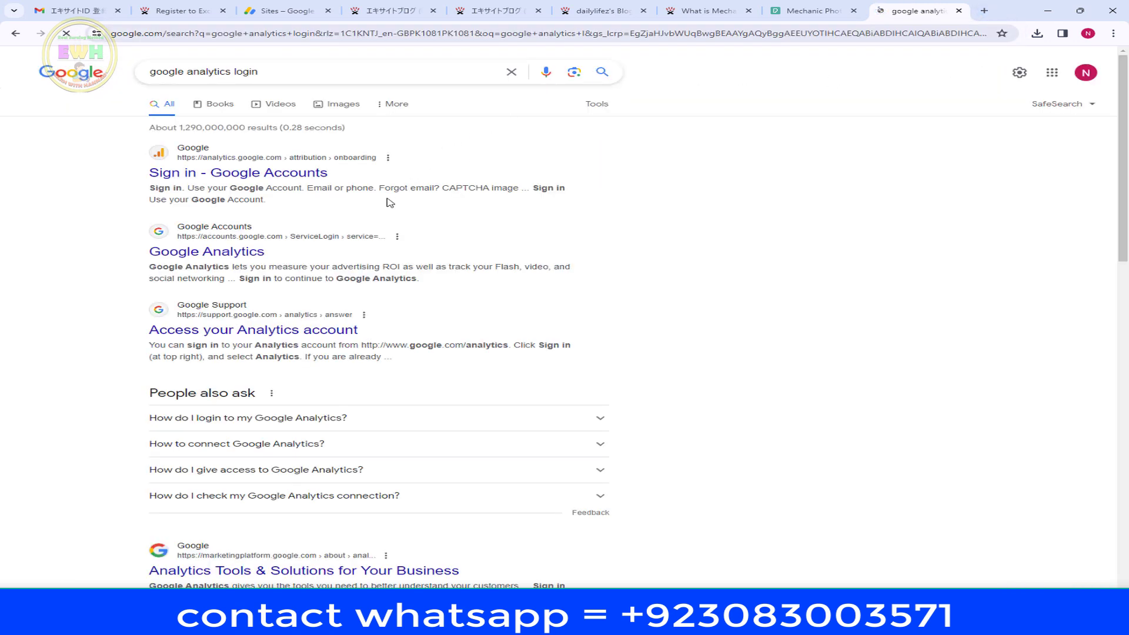
Open the first Analytics result and load analytics.google.com directly
middle_click(316, 154)
left_click(921, 9)
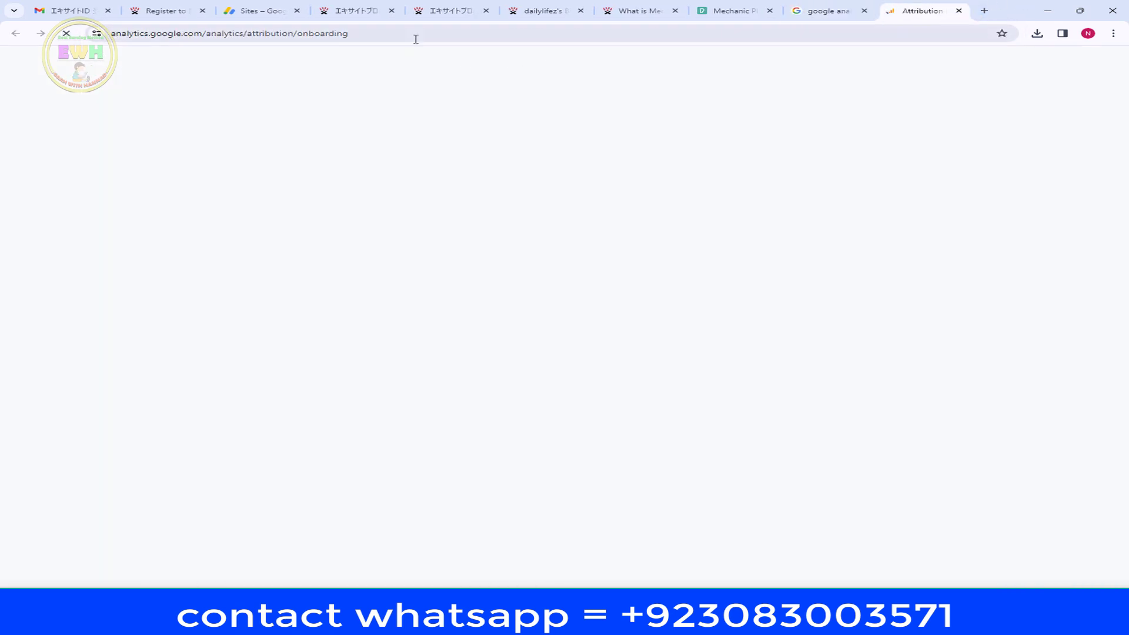
left_click(423, 33)
left_click_drag(423, 33, 234, 36)
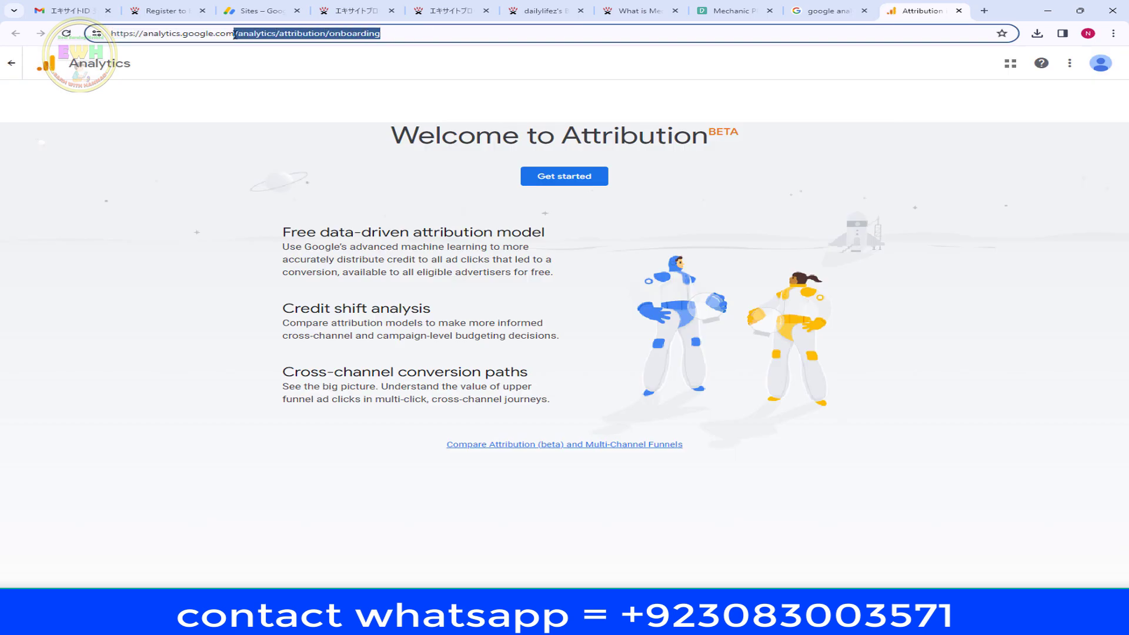
key("BackSpace")
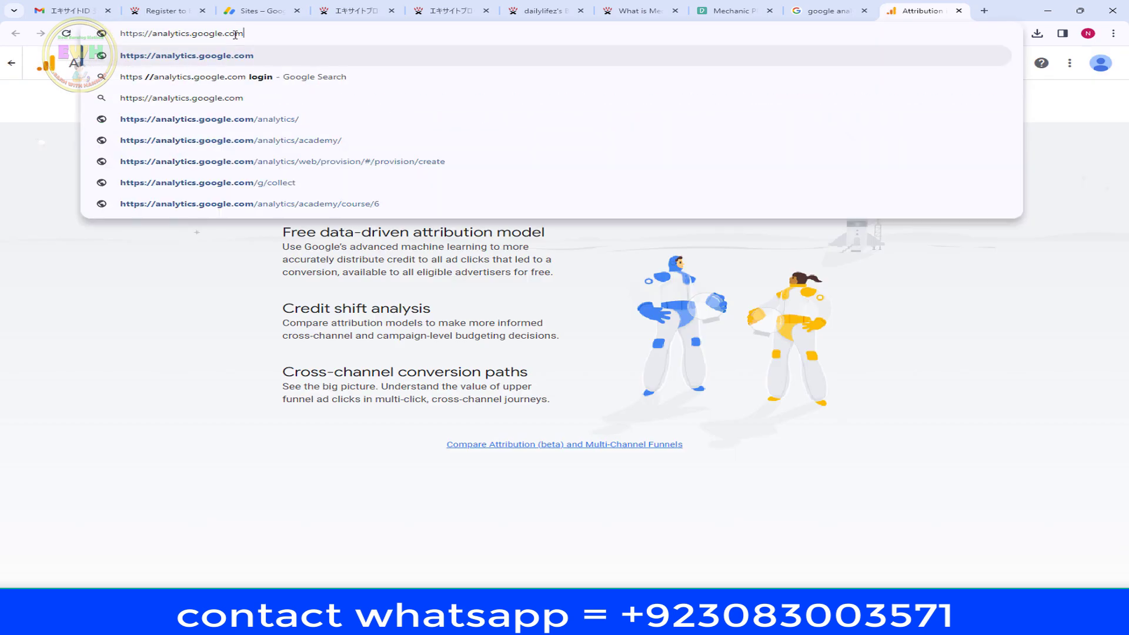
key("Return")
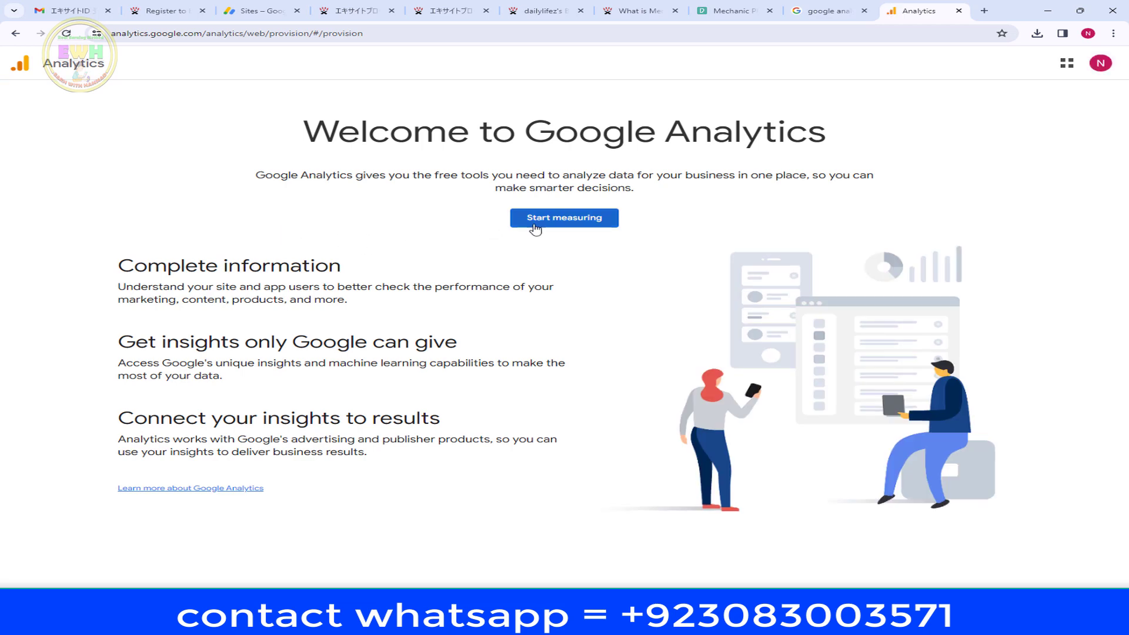
Start measuring and enter 'dailylifez' as the Google Analytics account name
left_click(552, 222)
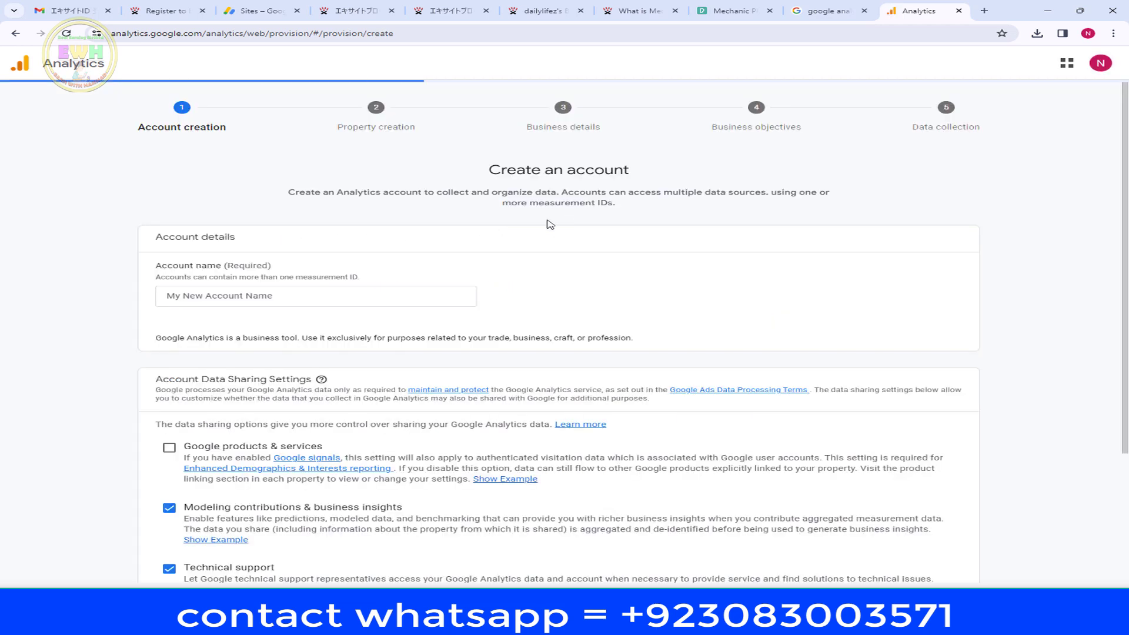
left_click(315, 294)
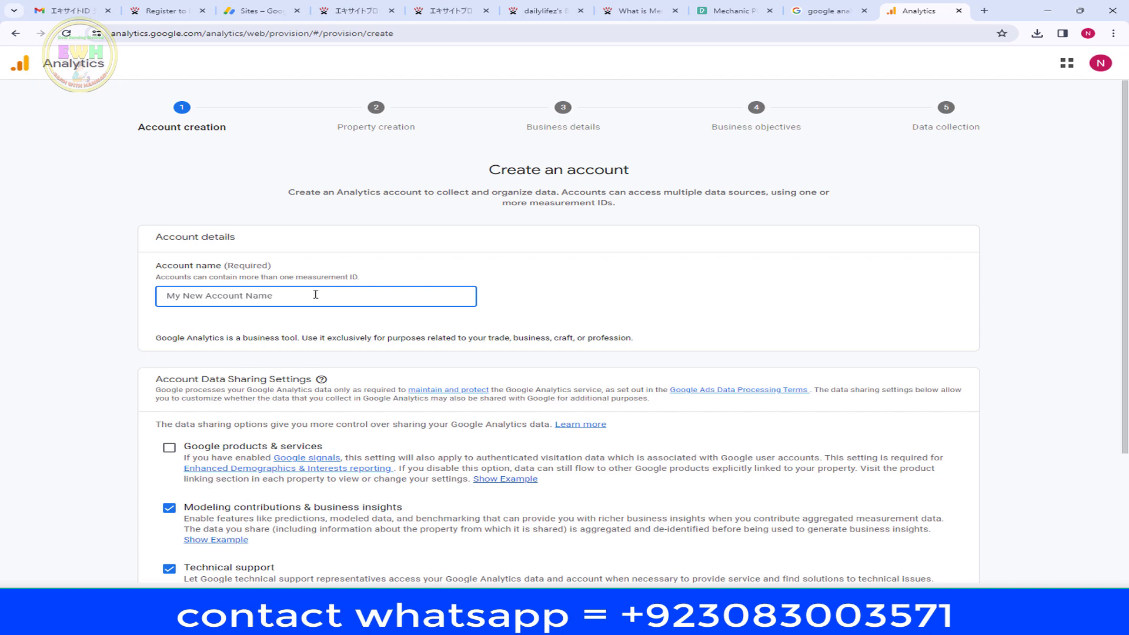
type("https://dailylifez.exblog.jp/")
key("ctrl+shift+Left")
key("Left")
key("shift+Home")
key("BackSpace")
left_click(556, 296)
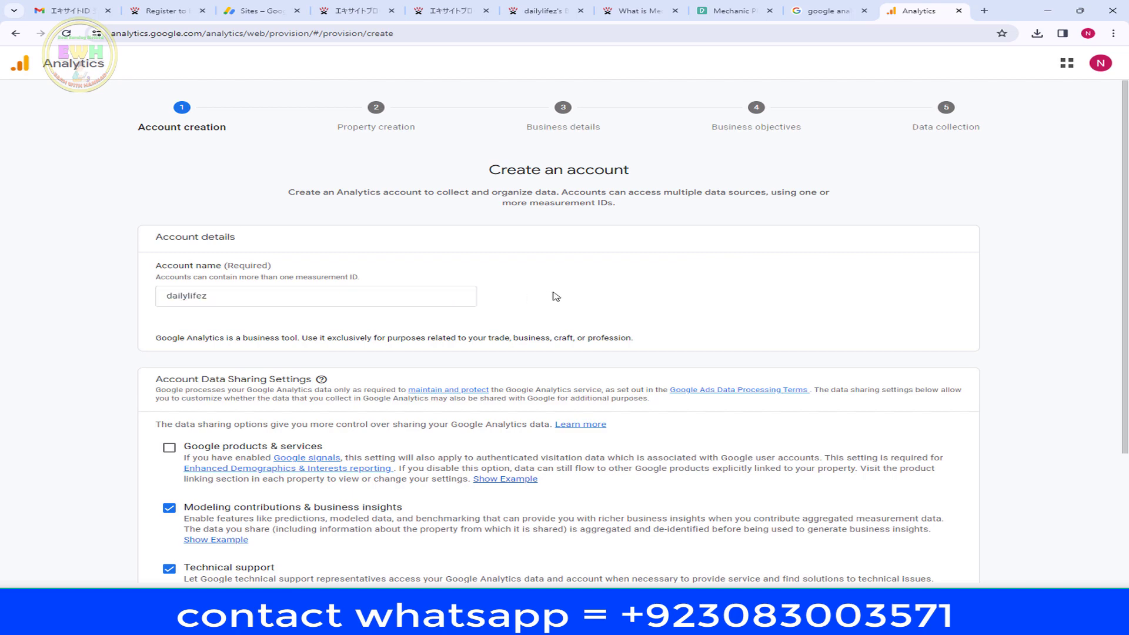
Proceed from the account details to the Create a property step
scroll(483, 339, "down", 3)
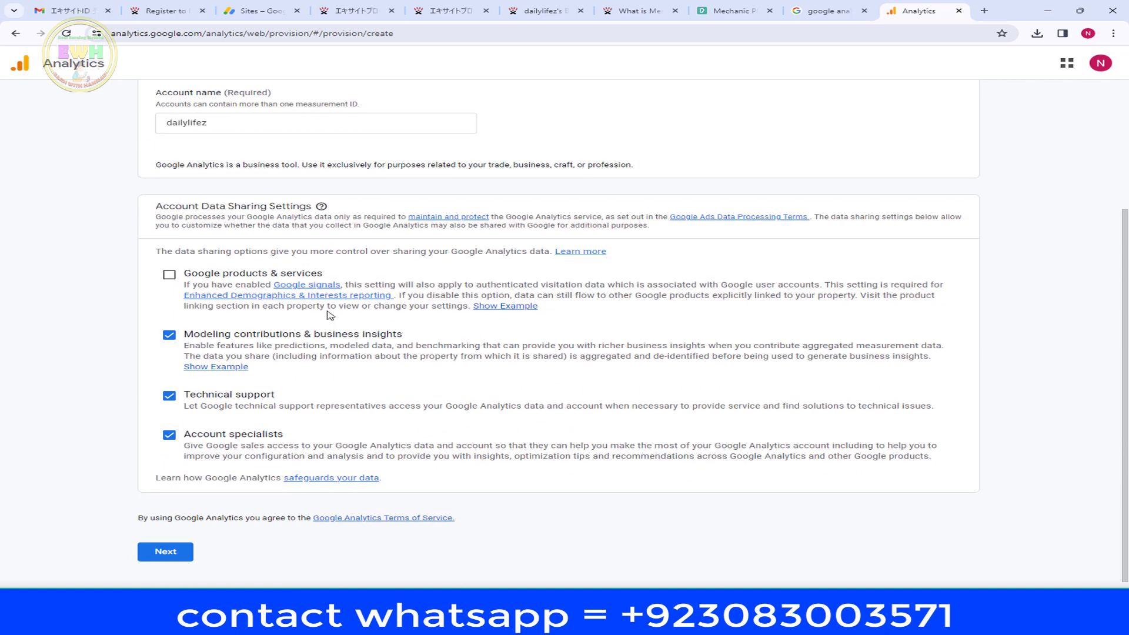
scroll(329, 315, "up", 3)
scroll(329, 315, "down", 3)
left_click(165, 552)
Name the property 'dailylifez', set the reporting time zone to Pakistan, and continue
left_click(430, 282)
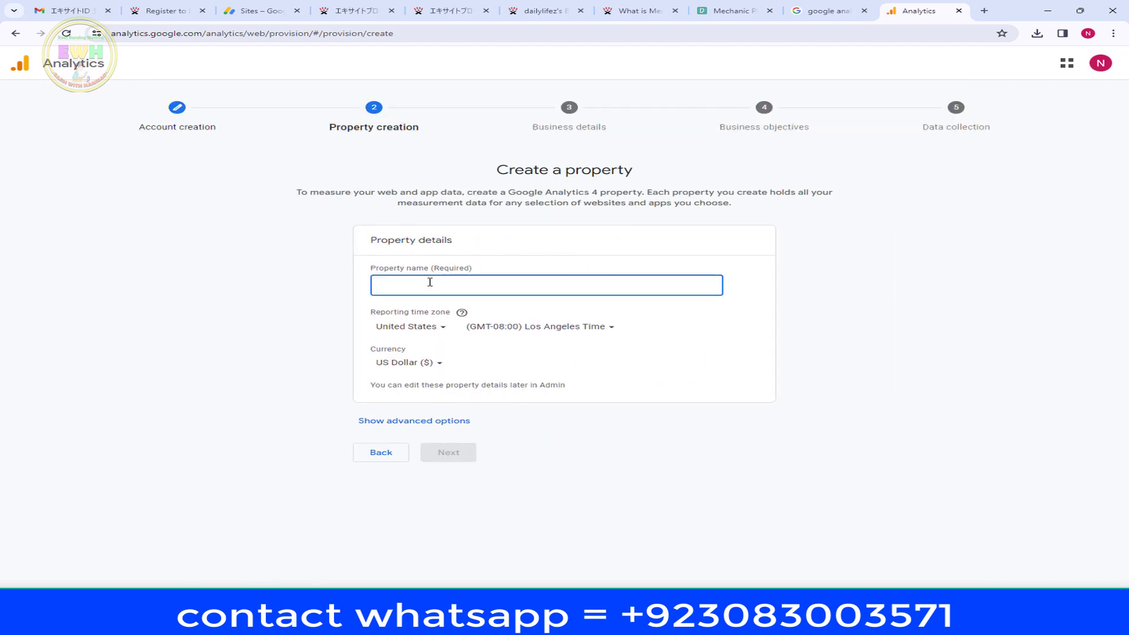
type("dail")
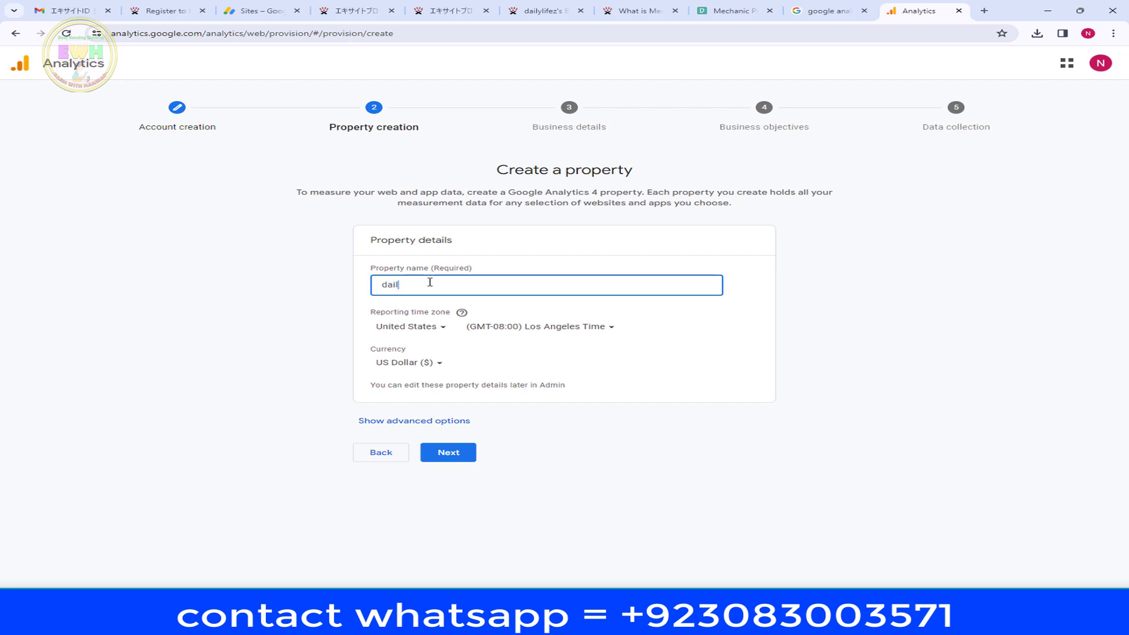
type("ylifez")
left_click(409, 326)
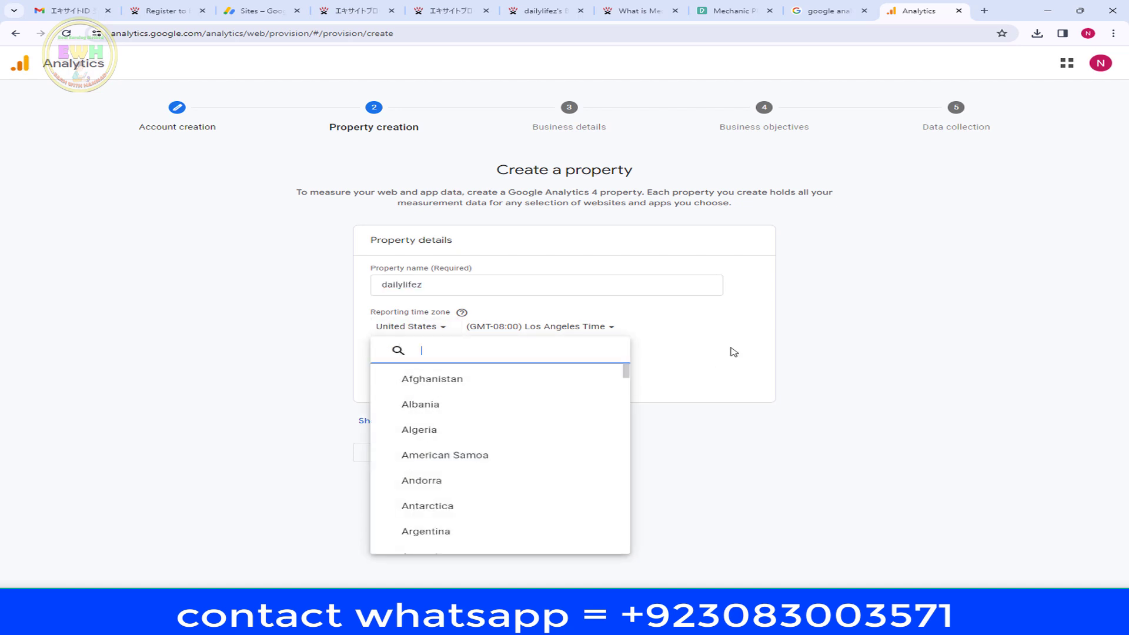
left_click(663, 372)
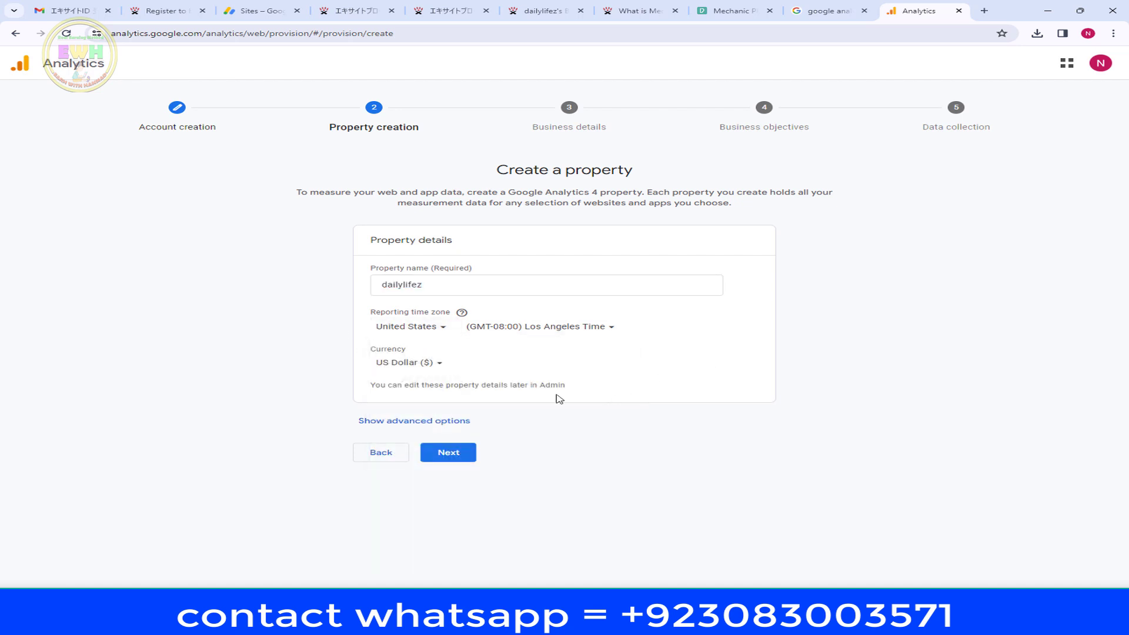
left_click(411, 328)
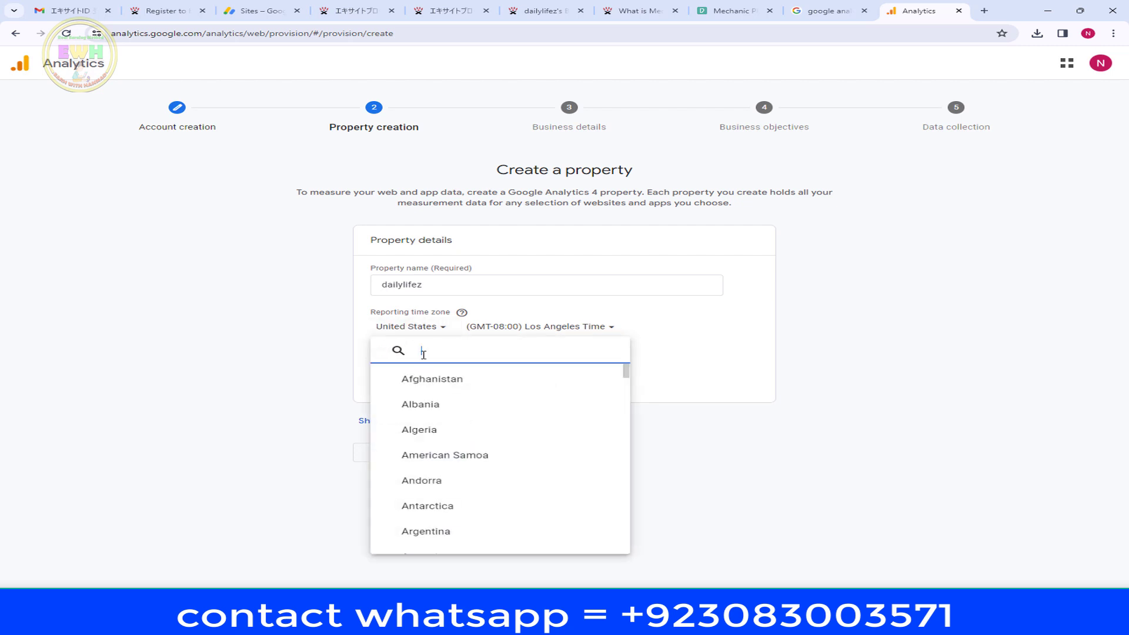
type("o")
key("BackSpace")
type("pa")
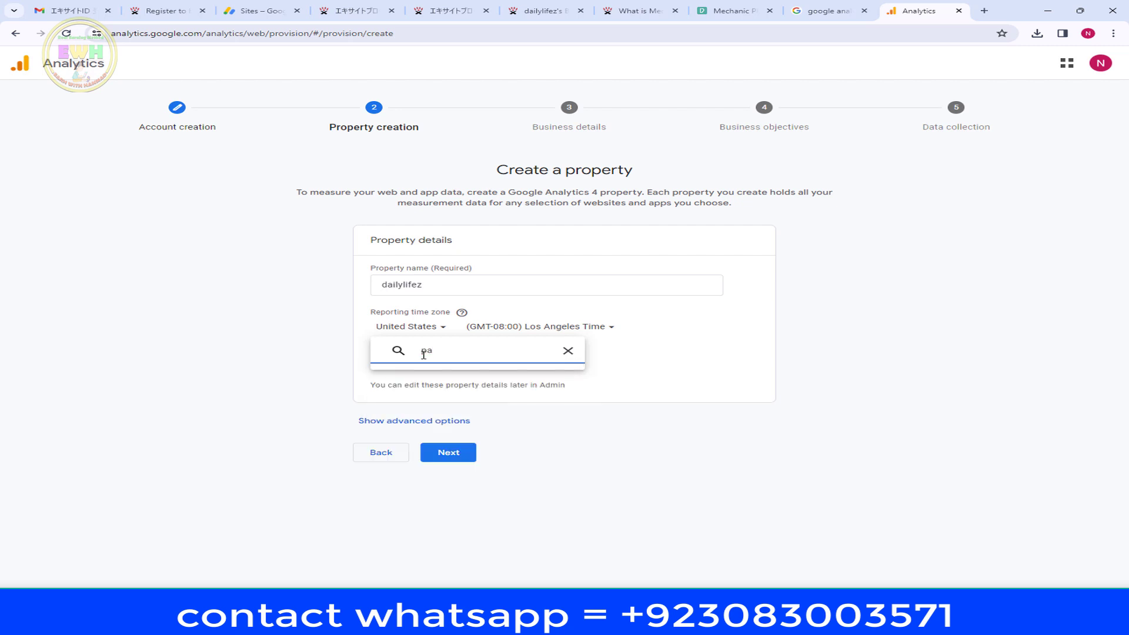
left_click(418, 429)
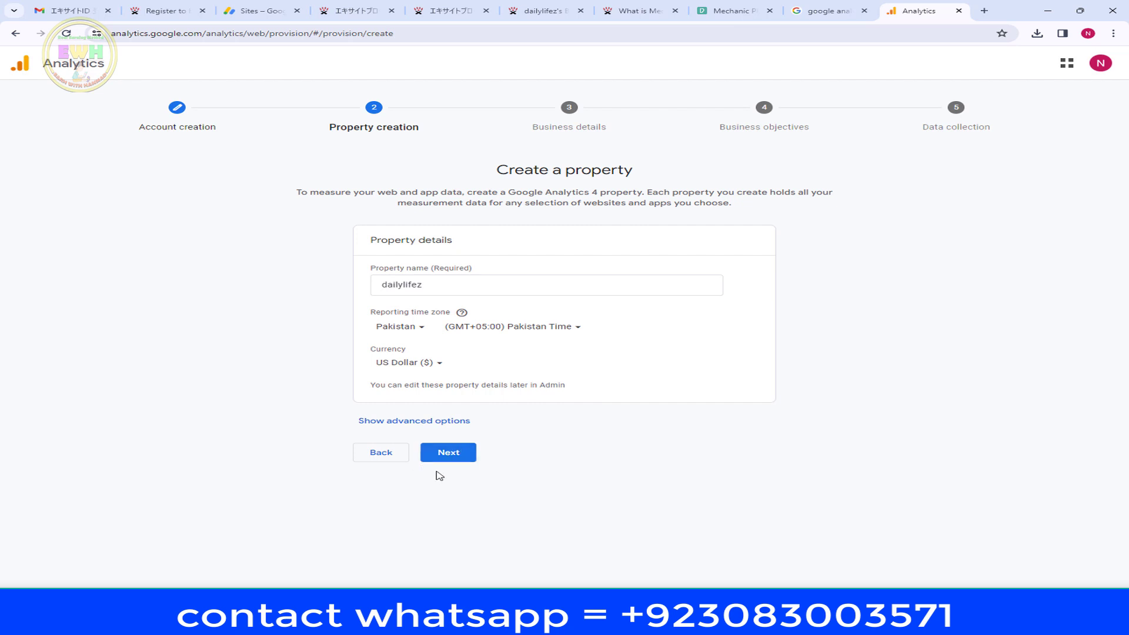
left_click(444, 453)
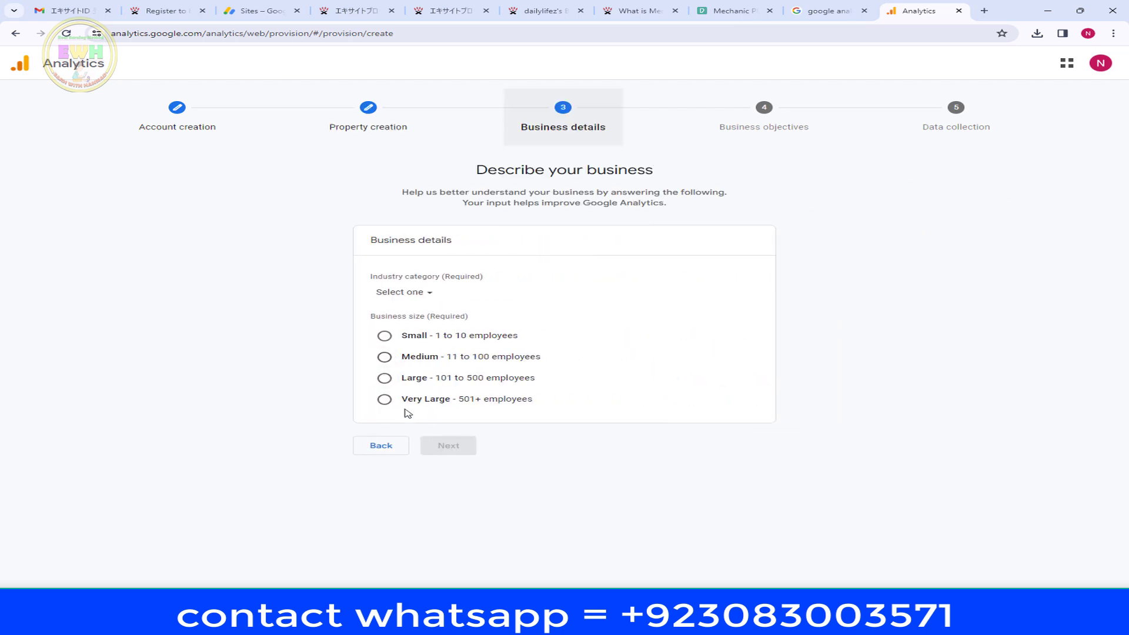
Set business size to Small and industry category to Beauty & Fitness, then continue
left_click(384, 336)
left_click(404, 292)
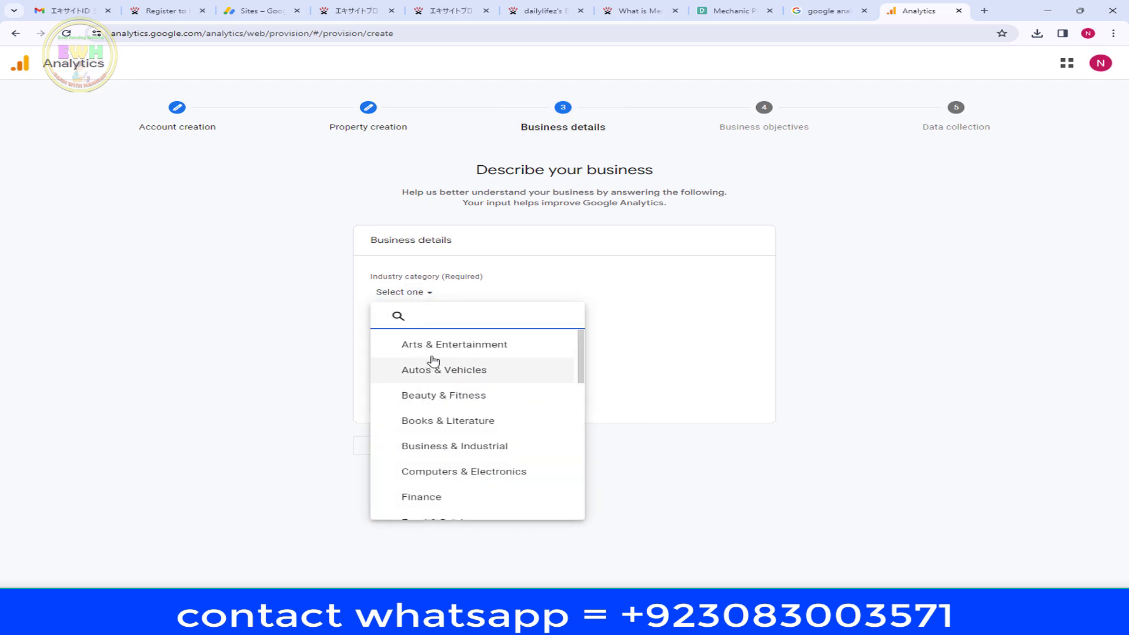
scroll(453, 415, "down", 2)
scroll(454, 417, "down", 3)
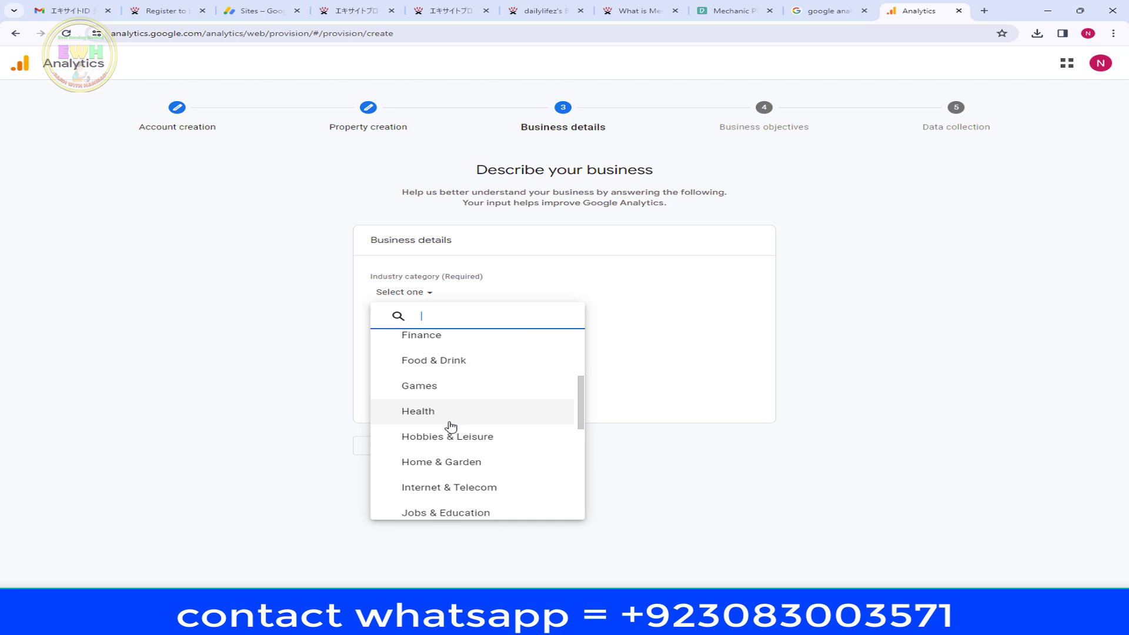
scroll(452, 427, "down", 5)
scroll(452, 450, "down", 2)
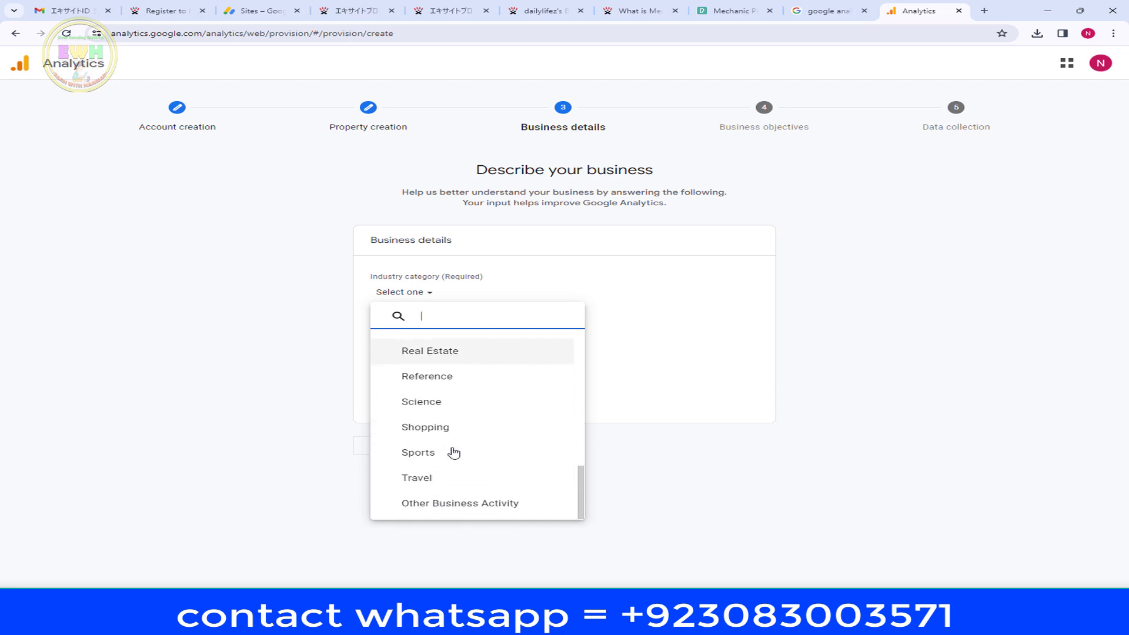
scroll(453, 451, "up", 3)
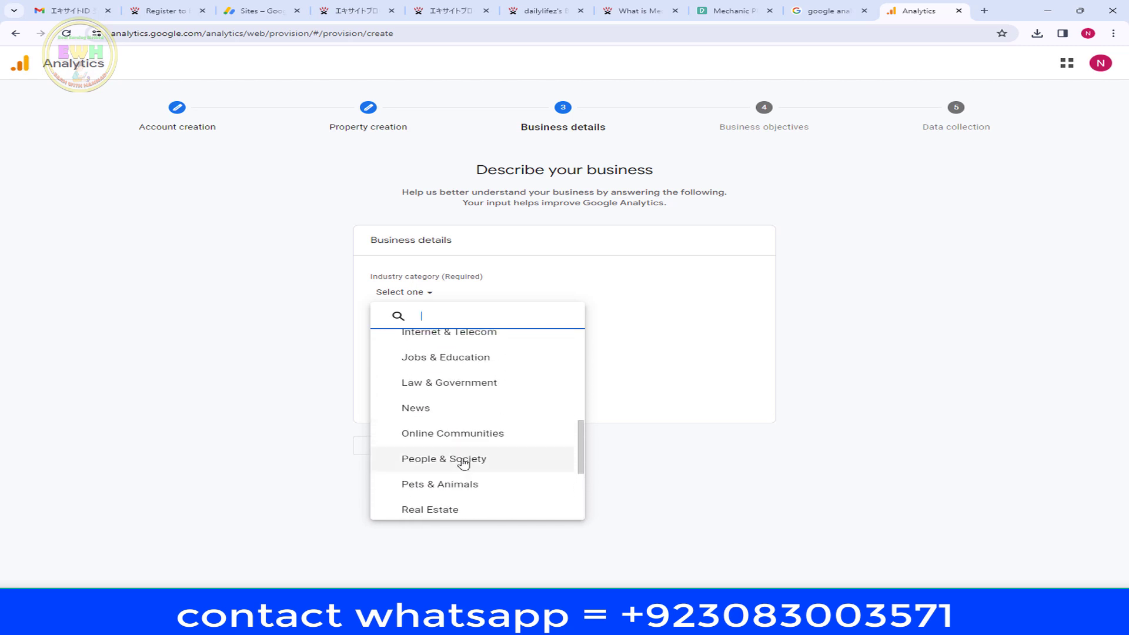
scroll(464, 461, "up", 2)
scroll(451, 442, "up", 3)
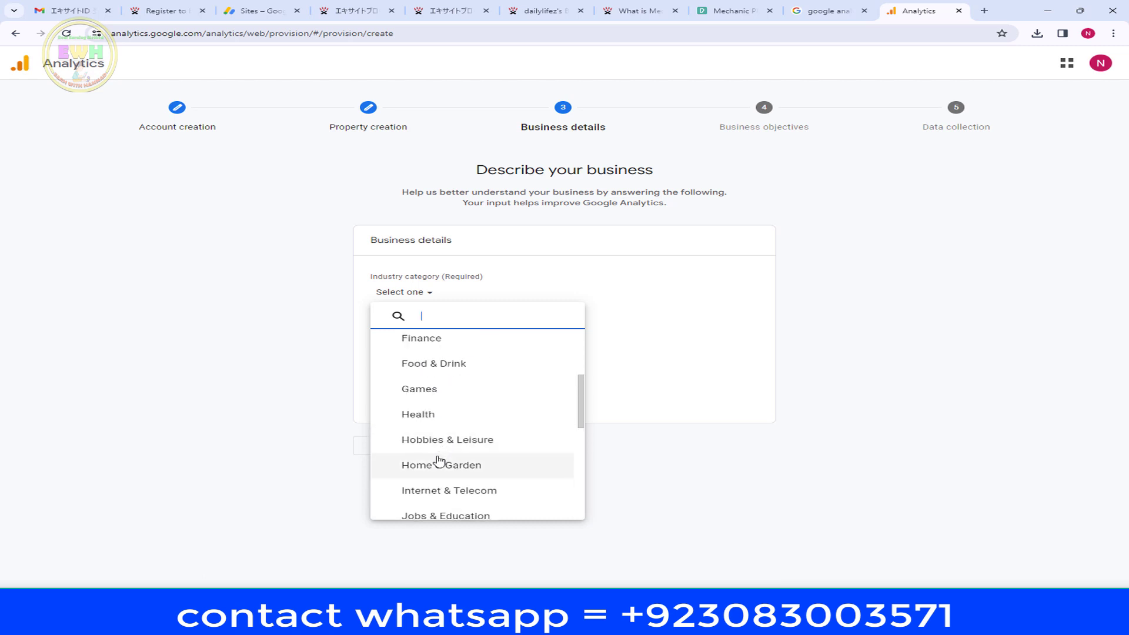
scroll(439, 461, "up", 2)
scroll(442, 489, "down", 1)
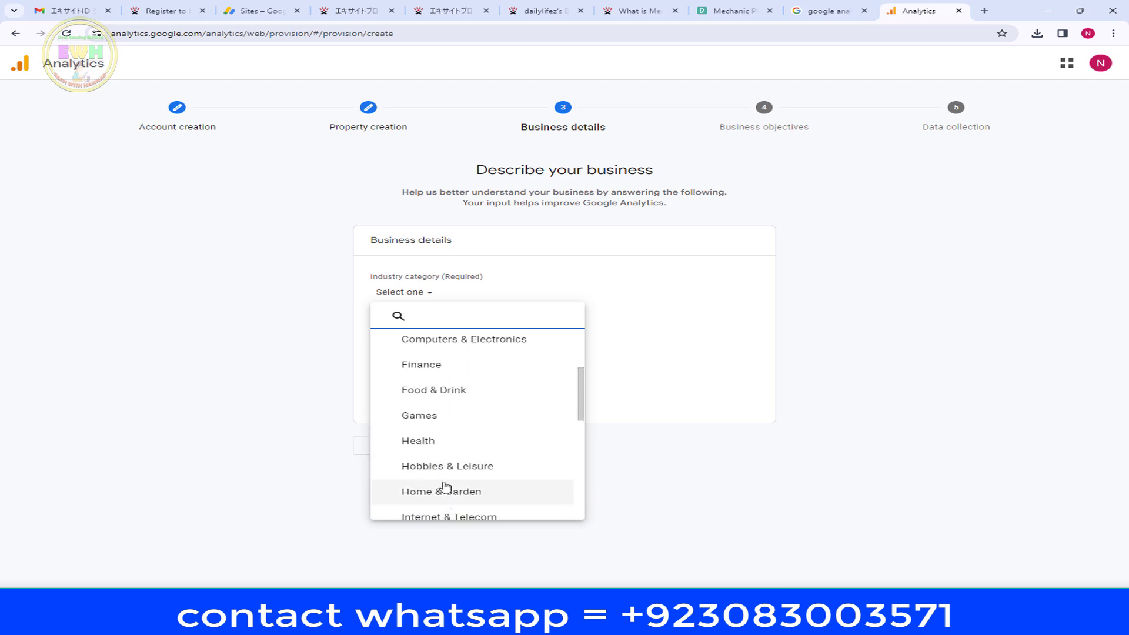
scroll(445, 487, "up", 3)
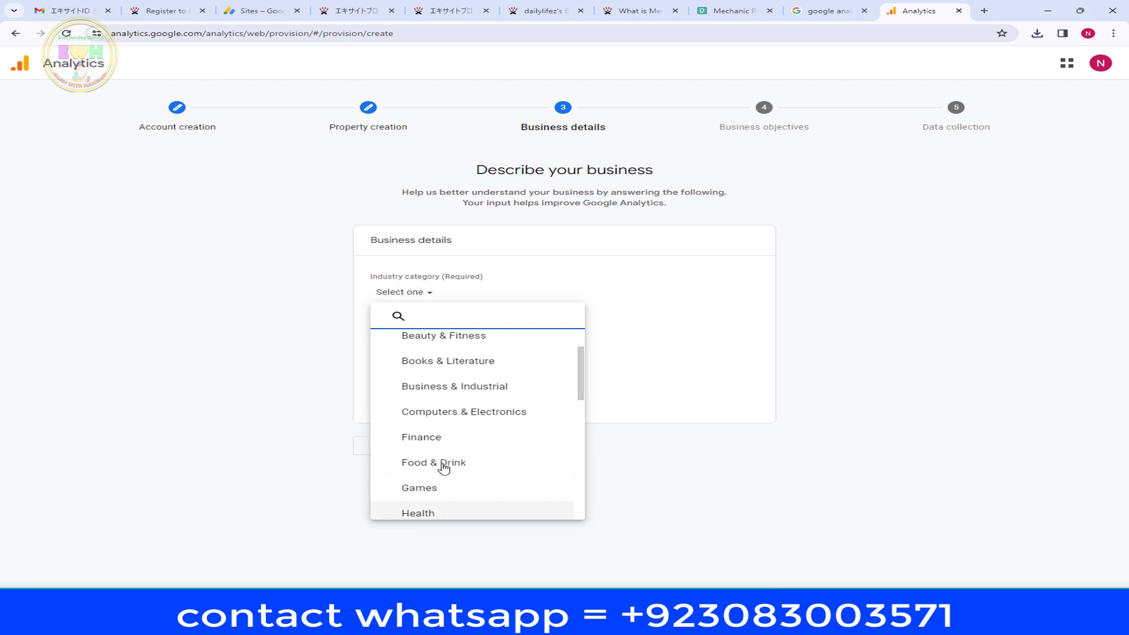
scroll(442, 466, "up", 2)
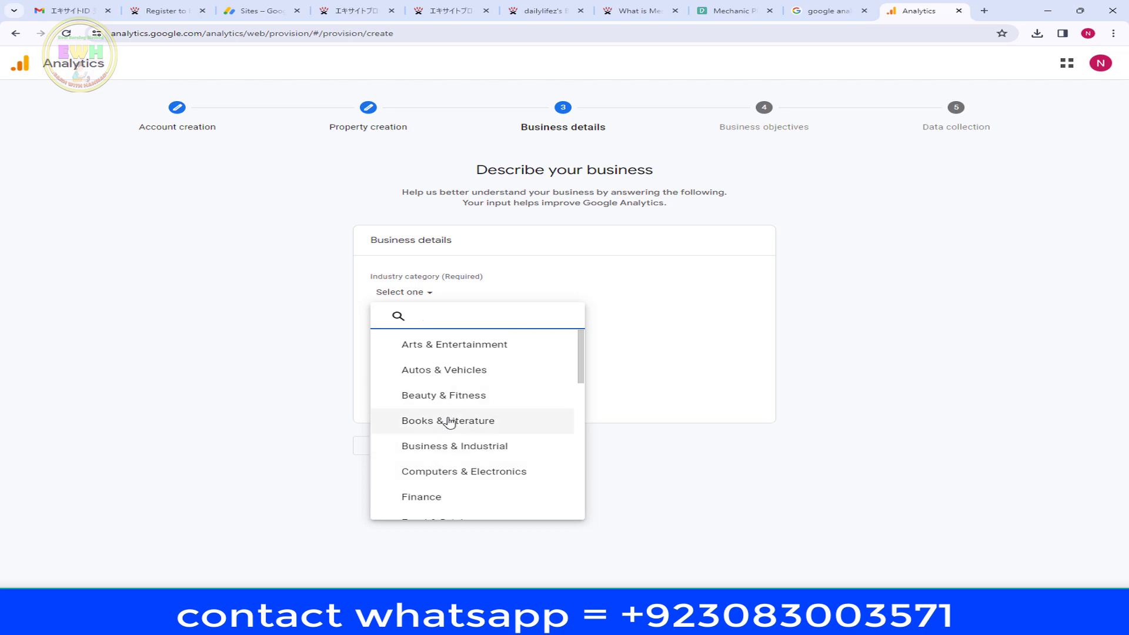
left_click(446, 395)
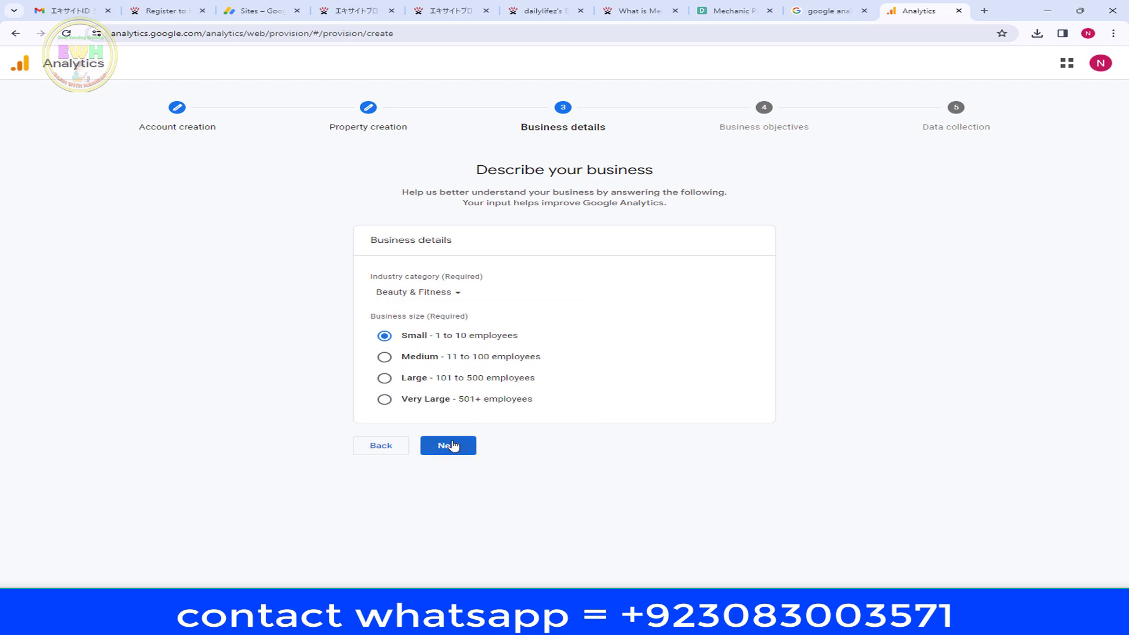
left_click(451, 446)
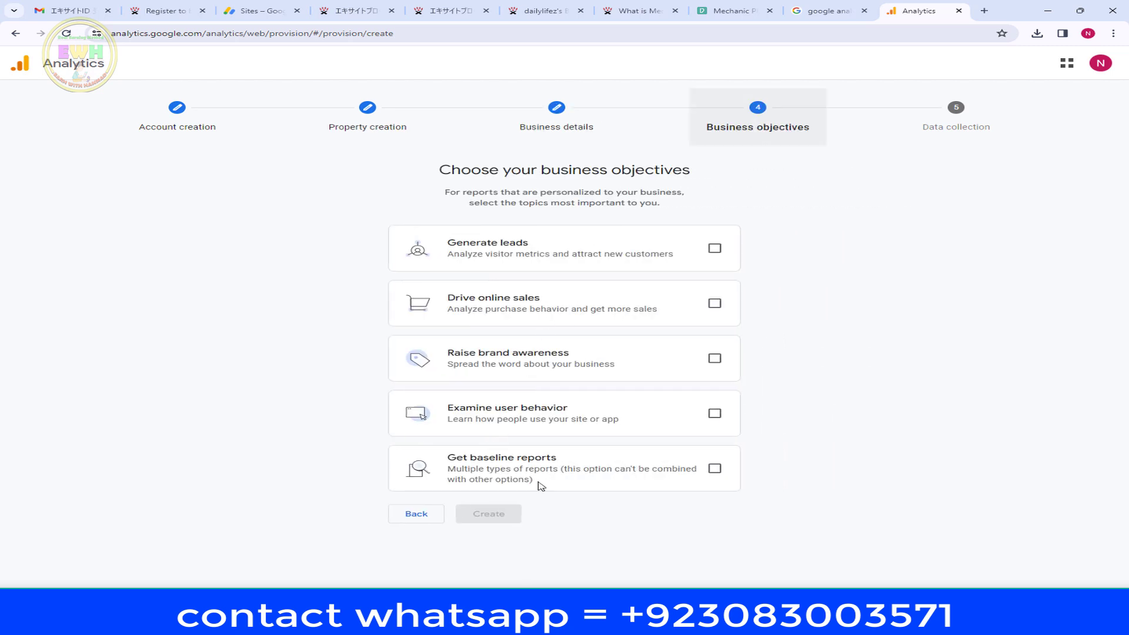
Choose Generate leads, create the account, and accept the terms including GDPR Data Processing Terms
left_click(714, 248)
left_click(479, 517)
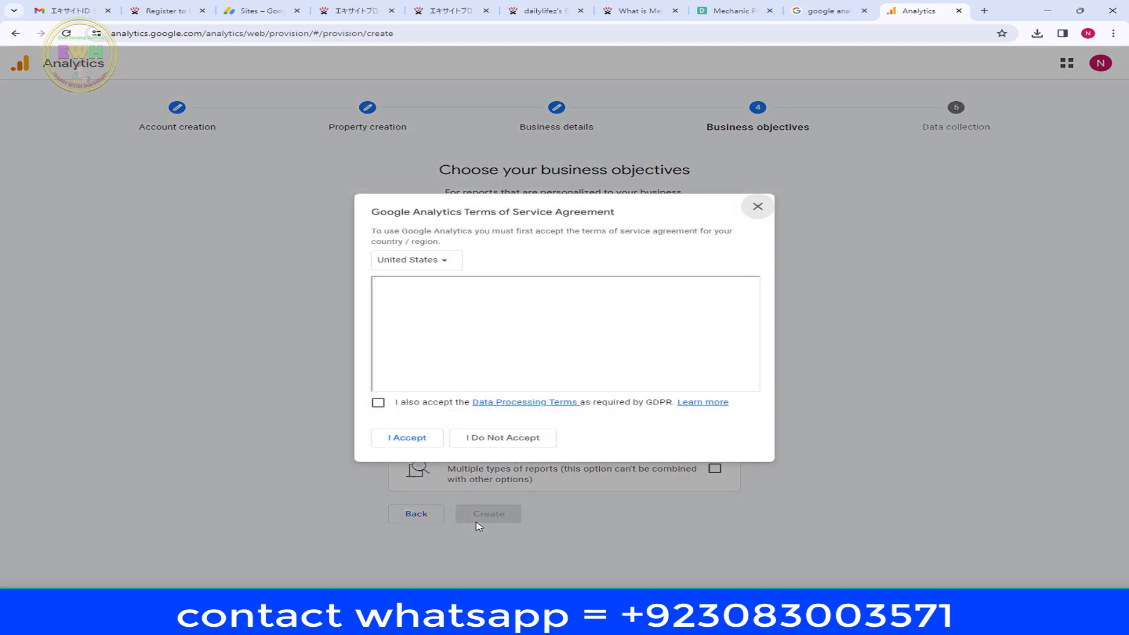
left_click(378, 403)
scroll(507, 371, "down", 15)
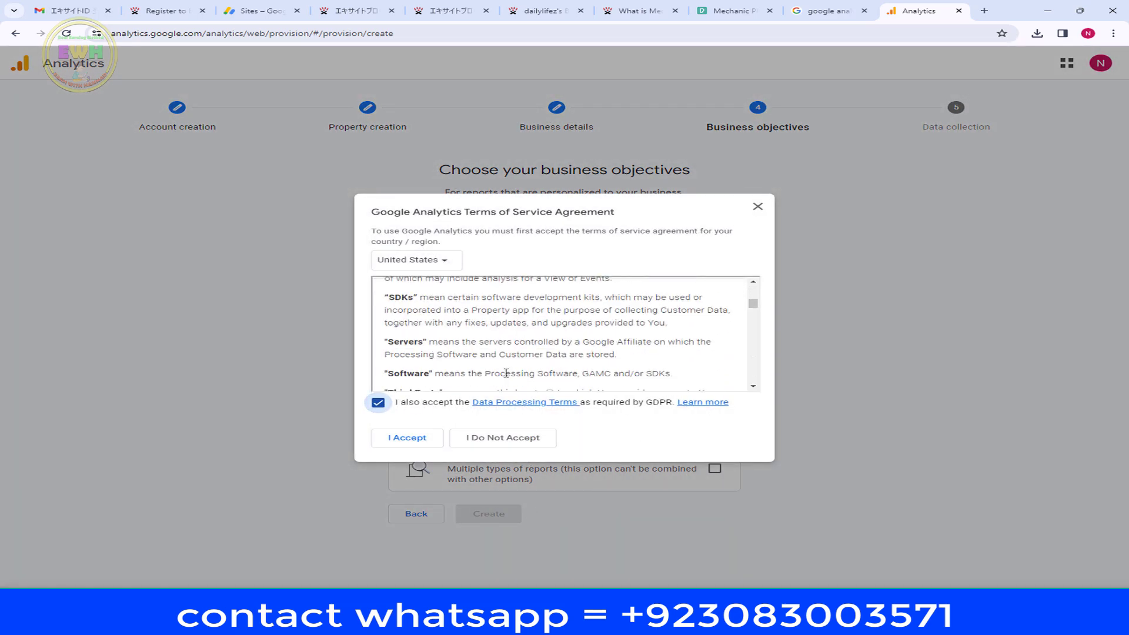
scroll(509, 374, "down", 20)
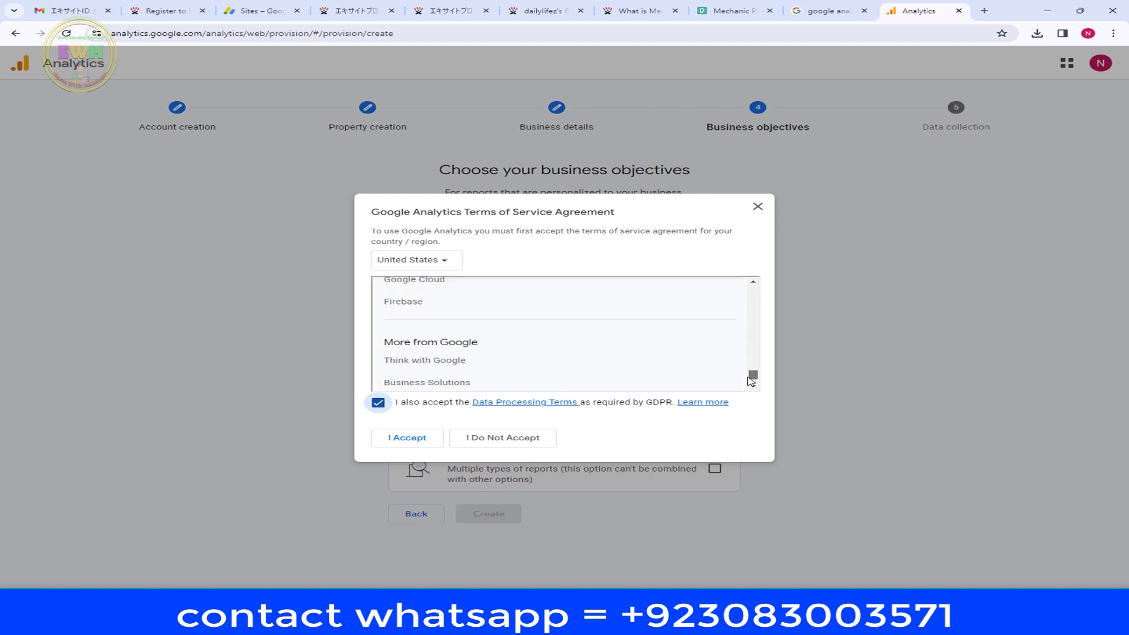
left_click(403, 439)
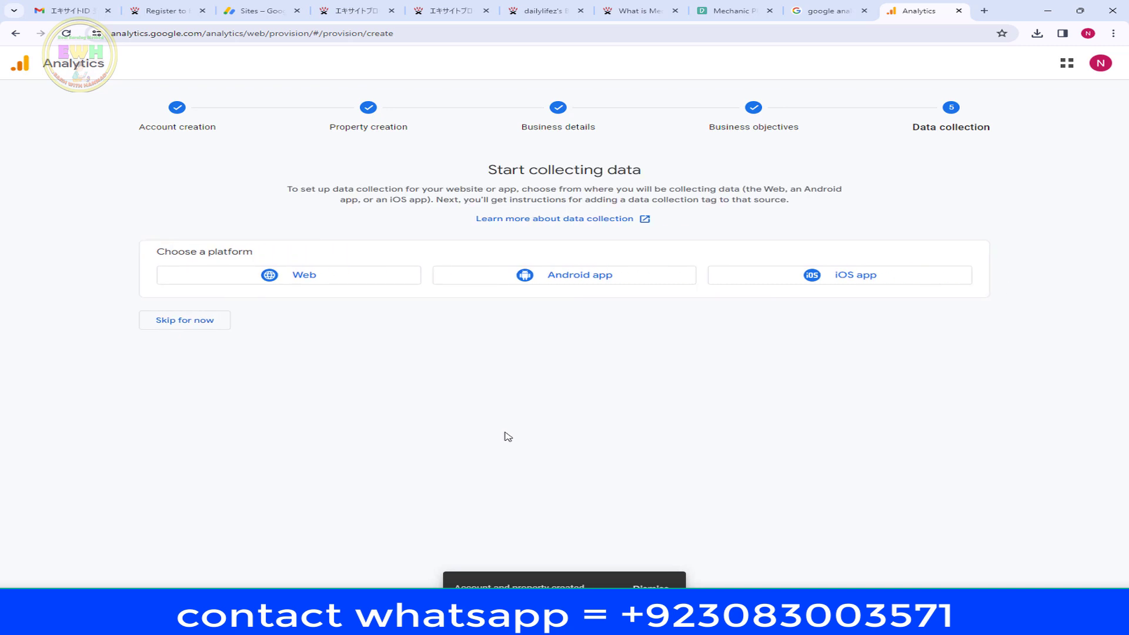
left_click(294, 278)
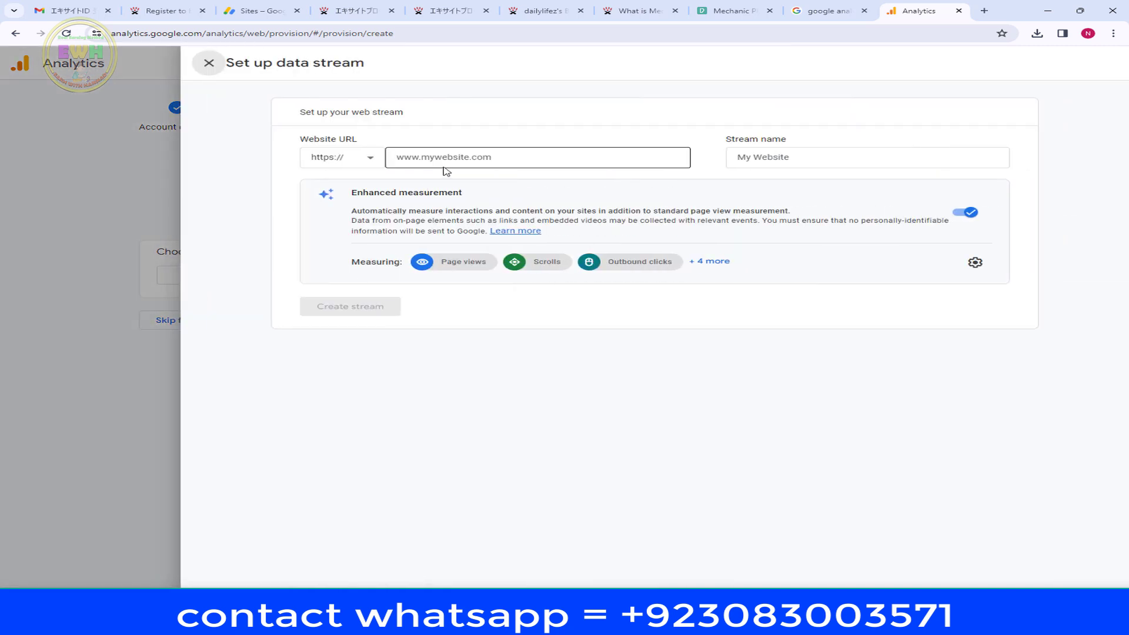
left_click(445, 157)
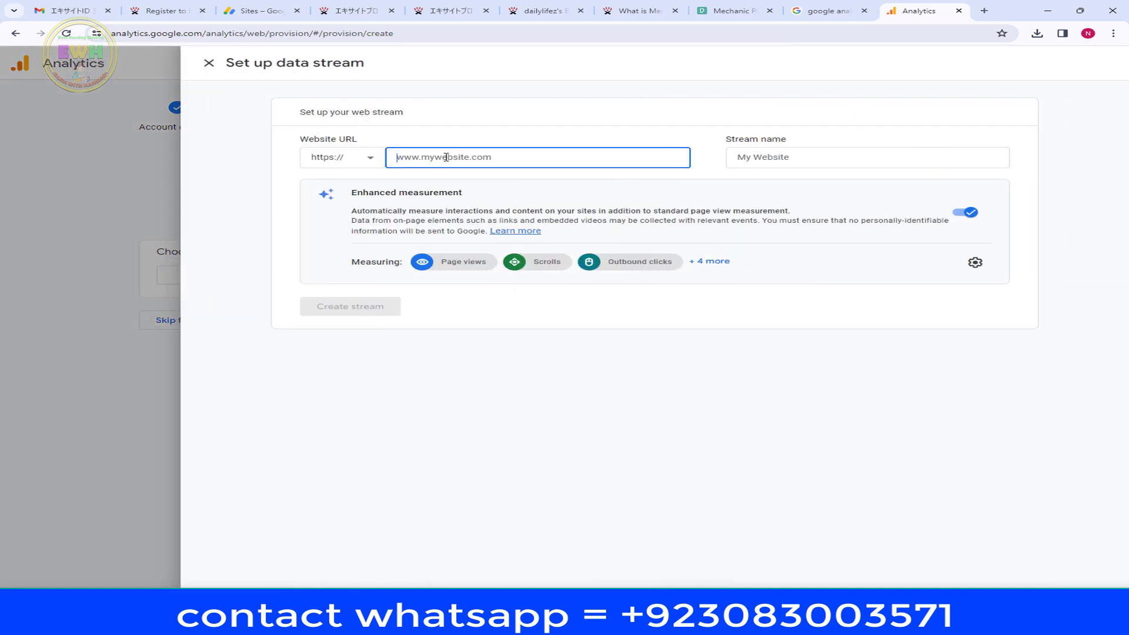
right_click(445, 157)
left_click(467, 262)
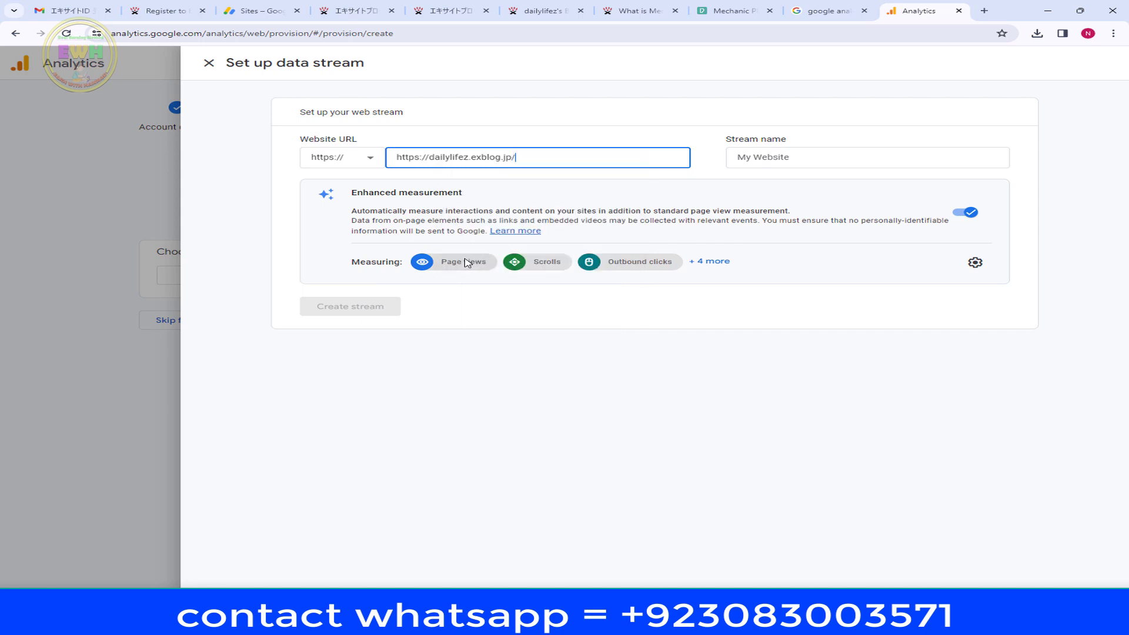
left_click(446, 325)
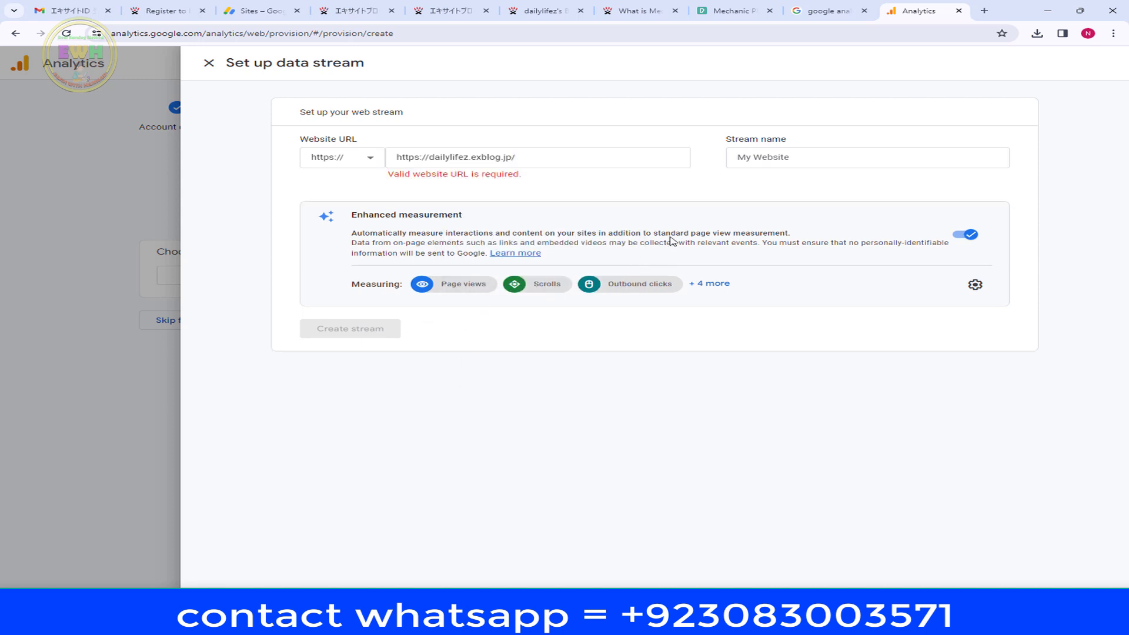
left_click(602, 158)
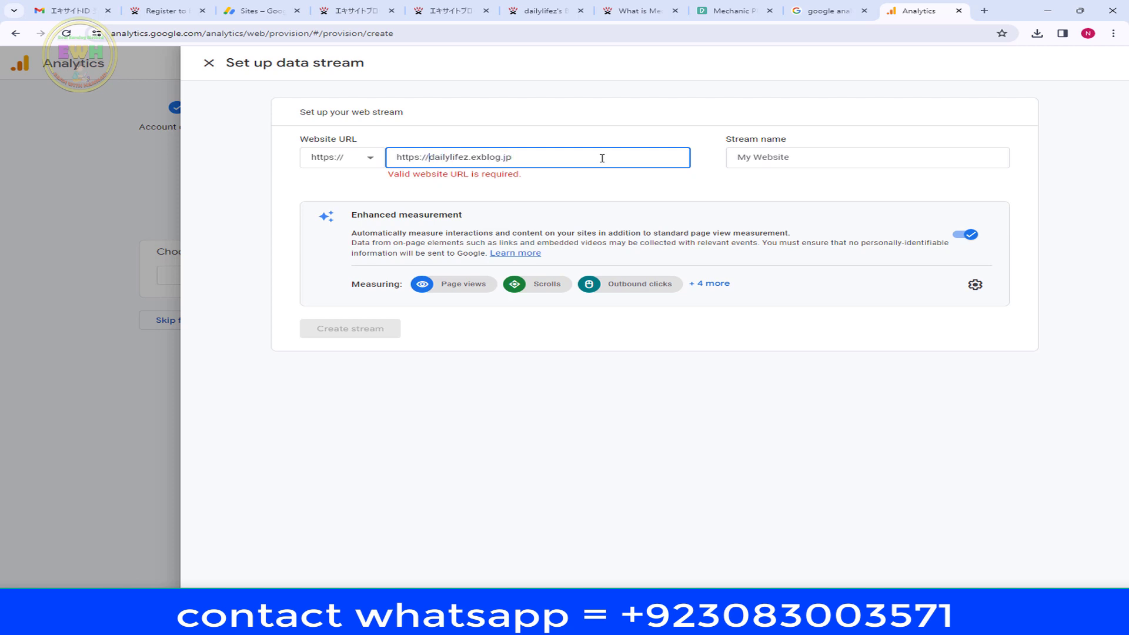
key("BackSpace")
key("BackSpace")
key("BackSpace")
key("BackSpace")
key("BackSpace")
key("BackSpace")
key("BackSpace")
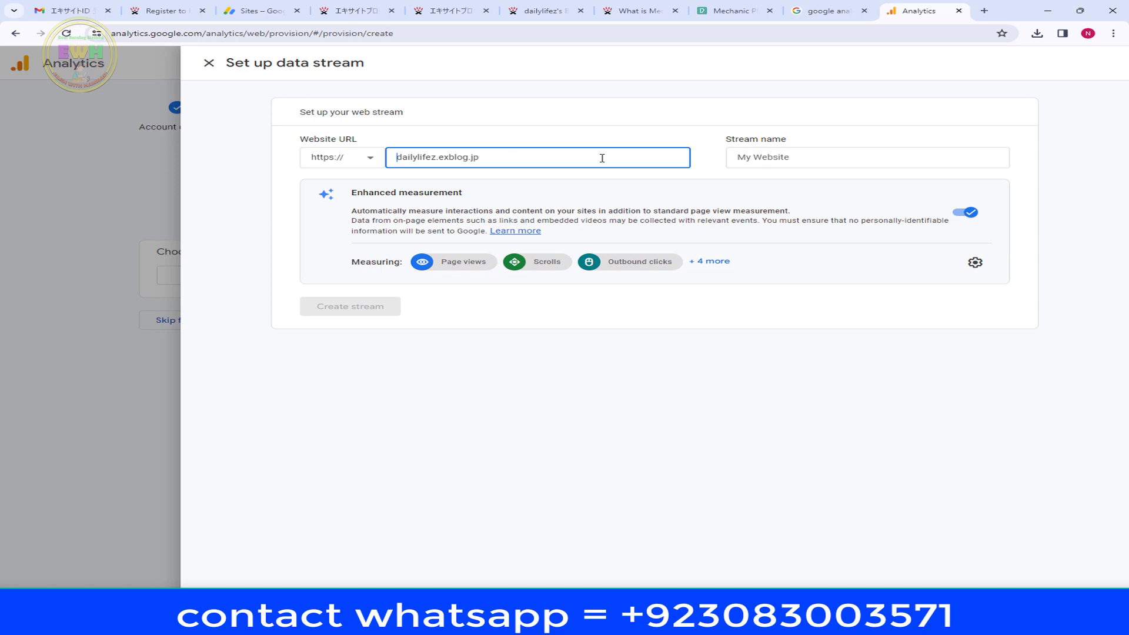
Name the stream 'dailylifez' and create it
left_click(794, 158)
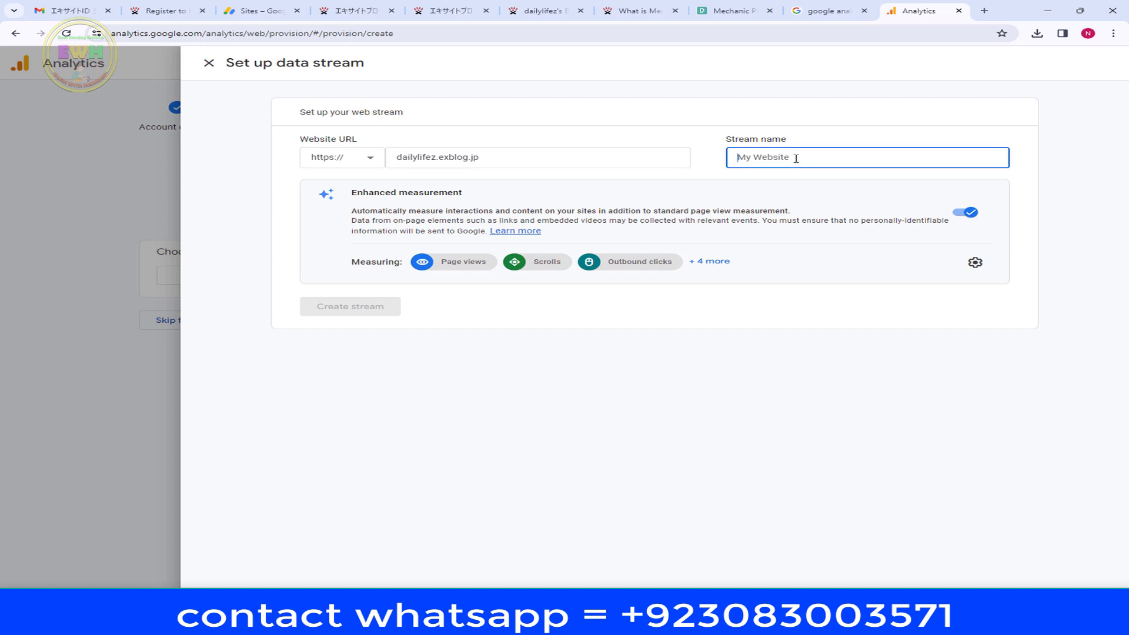
type("dailylifez")
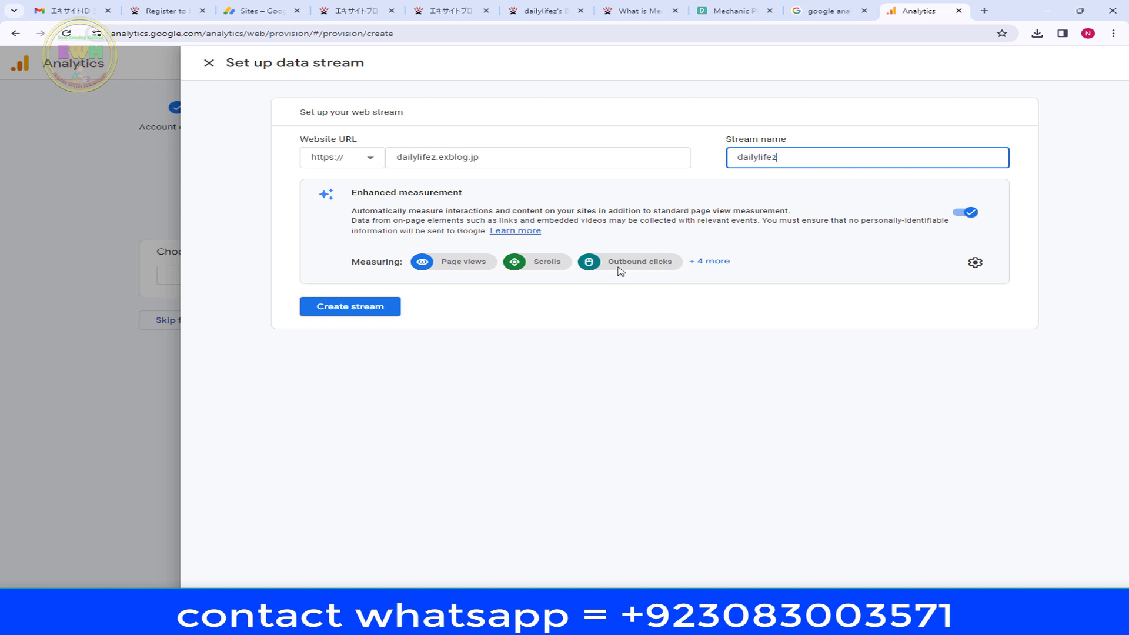
left_click(345, 308)
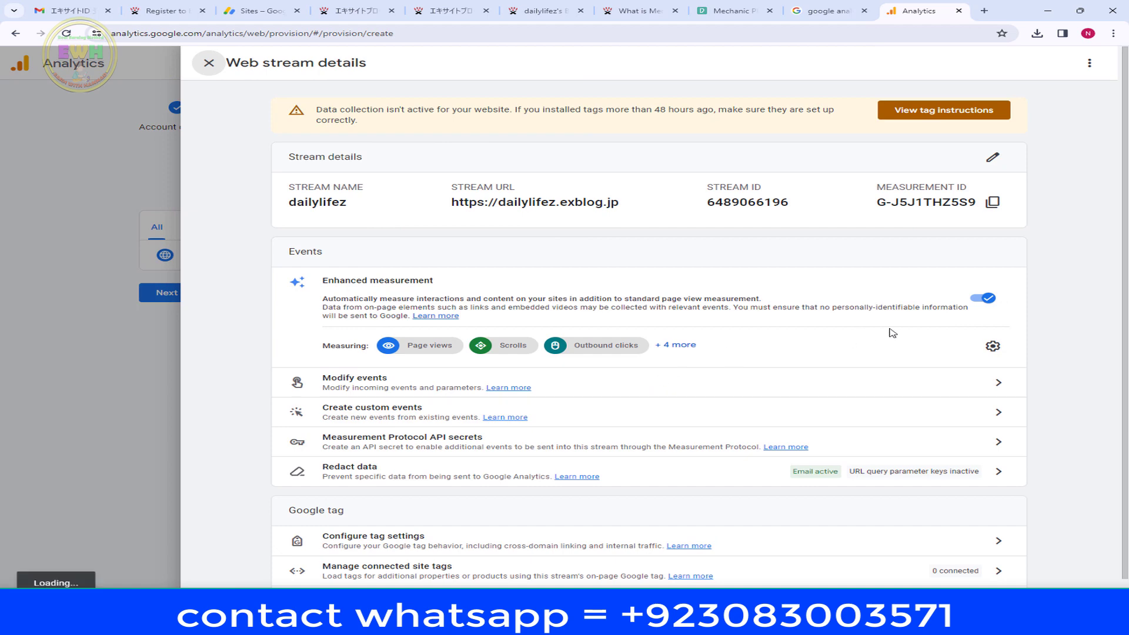
Browse the tag installation instructions and website platform list, then return to Analytics
left_click(943, 110)
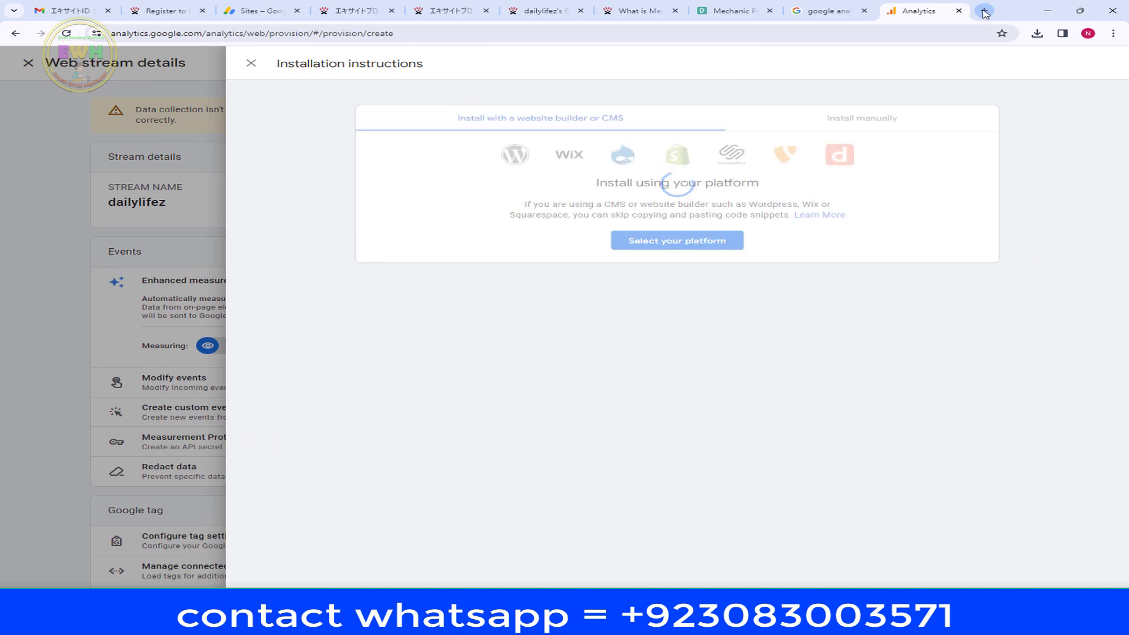
left_click(627, 248)
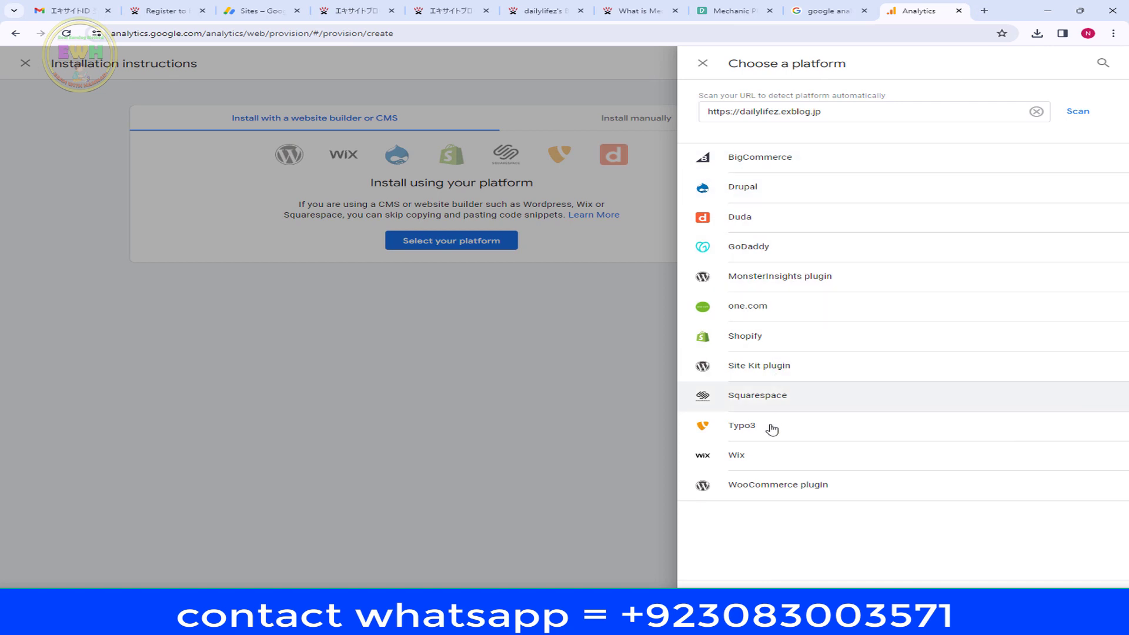
left_click(1071, 117)
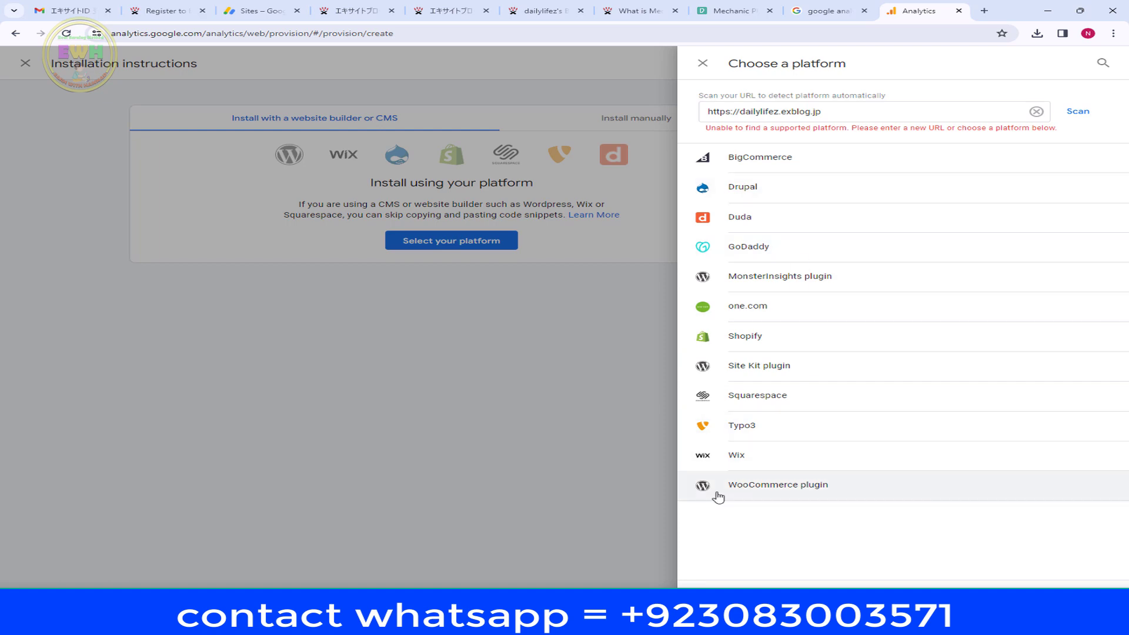
left_click(647, 429)
left_click(983, 11)
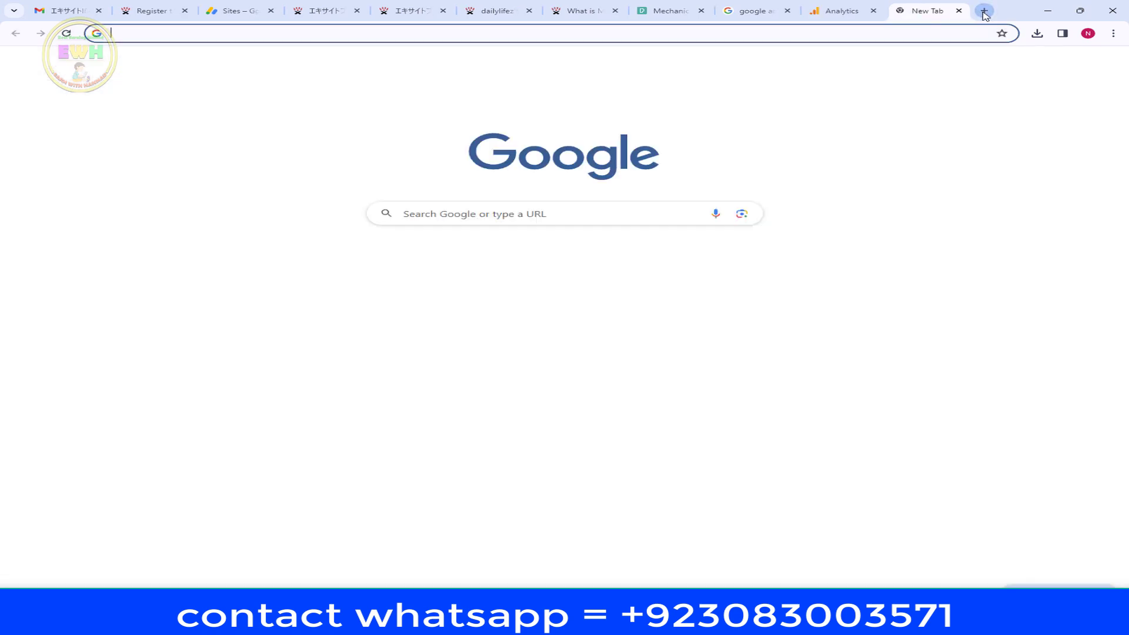
left_click(959, 11)
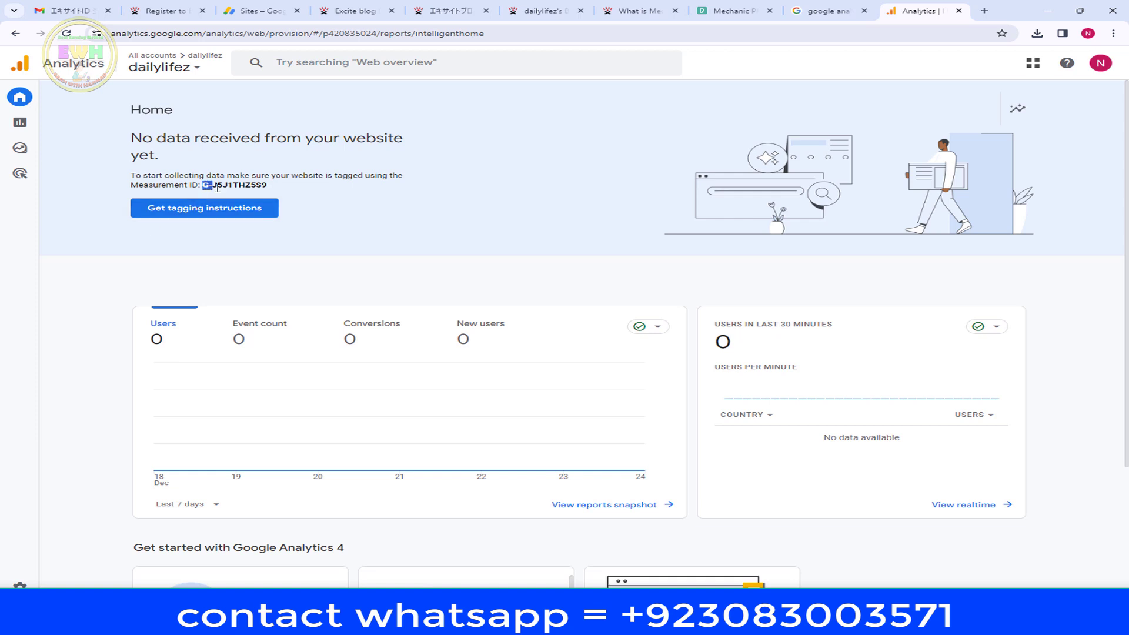
Copy the Measurement ID and go to the Excite blog settings tab
left_click_drag(218, 187, 266, 187)
right_click(266, 188)
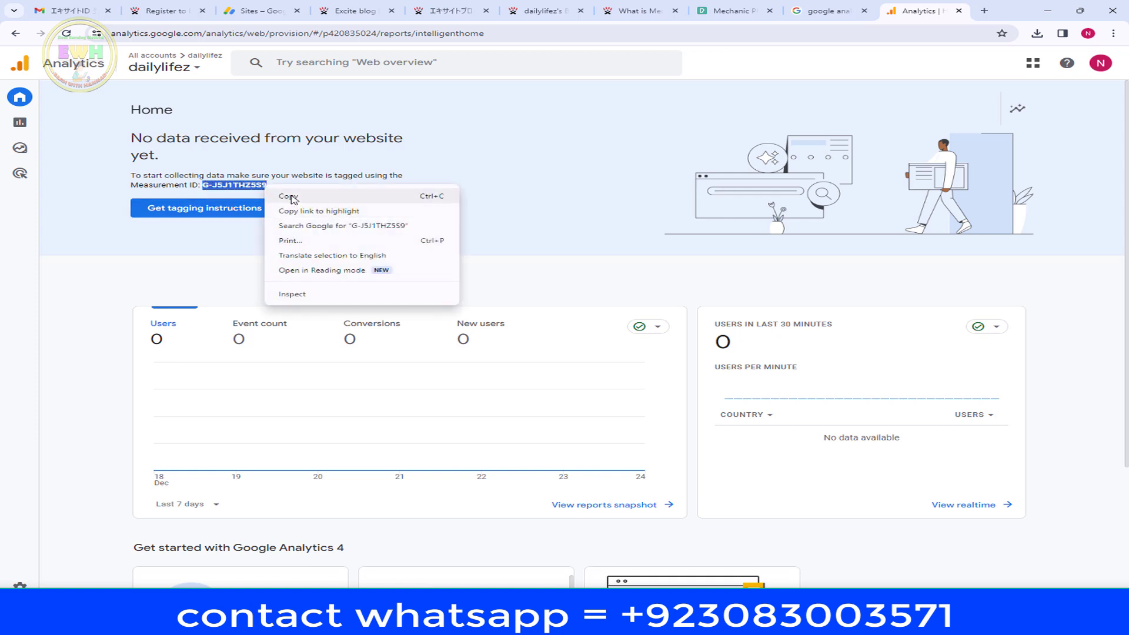
left_click(292, 198)
left_click(341, 12)
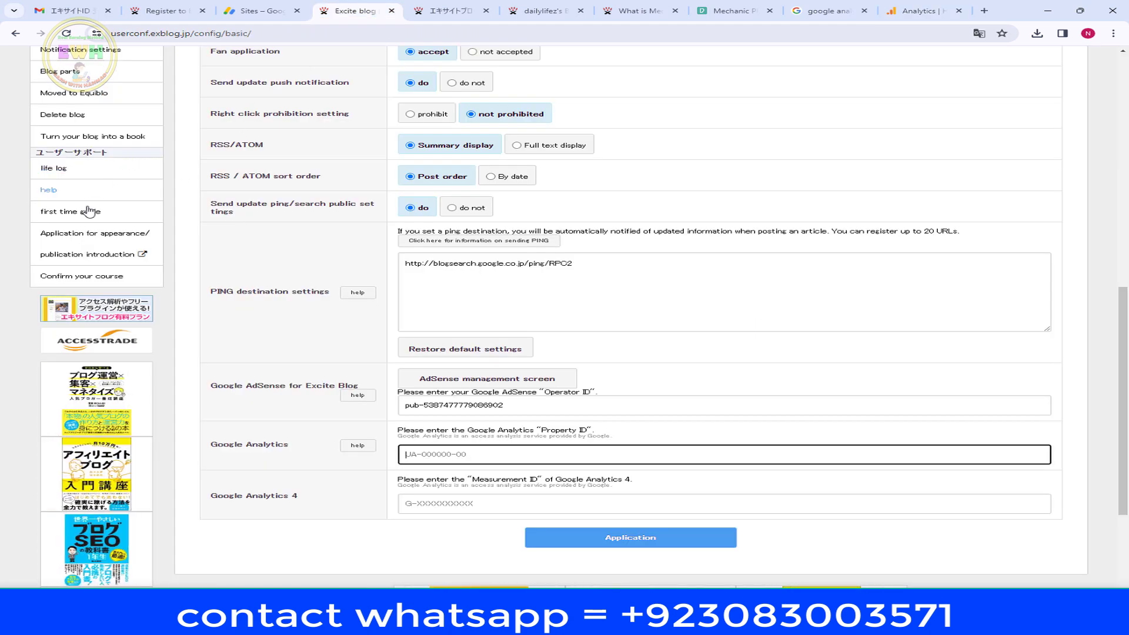
Paste the Google Analytics 4 Measurement ID into the blog's basic settings and apply it
scroll(88, 212, "up", 5)
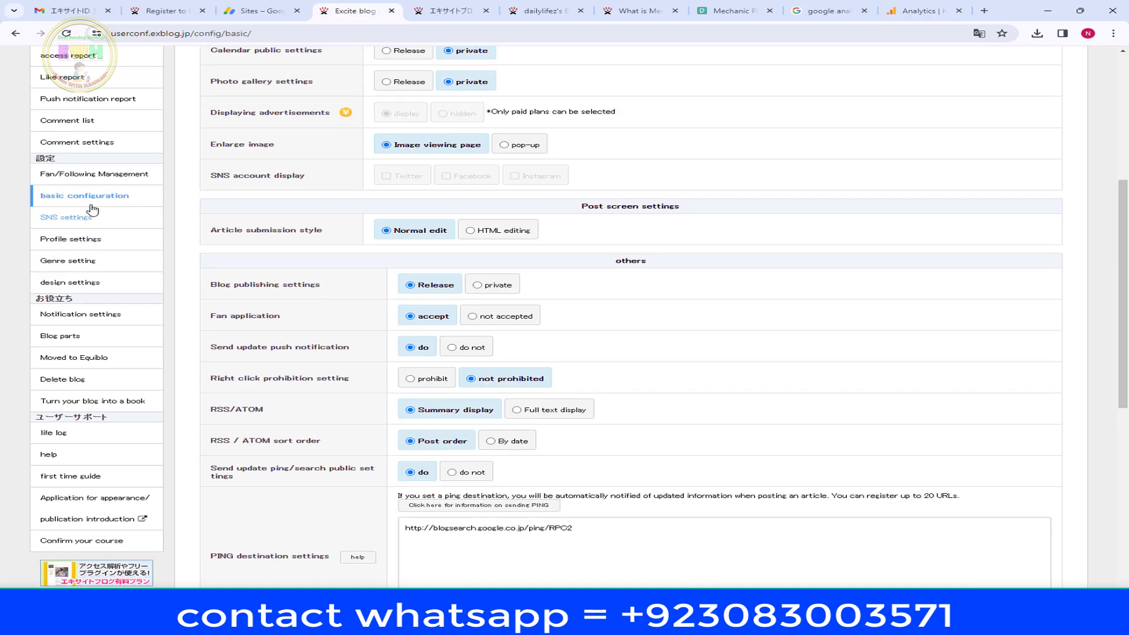
left_click(90, 199)
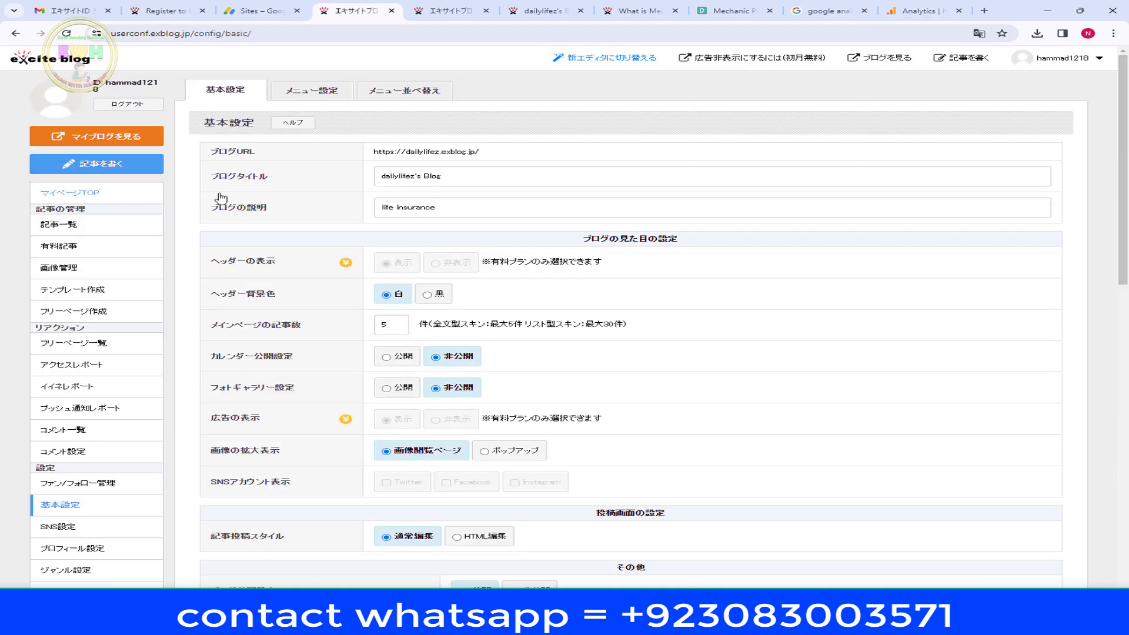
scroll(644, 239, "down", 15)
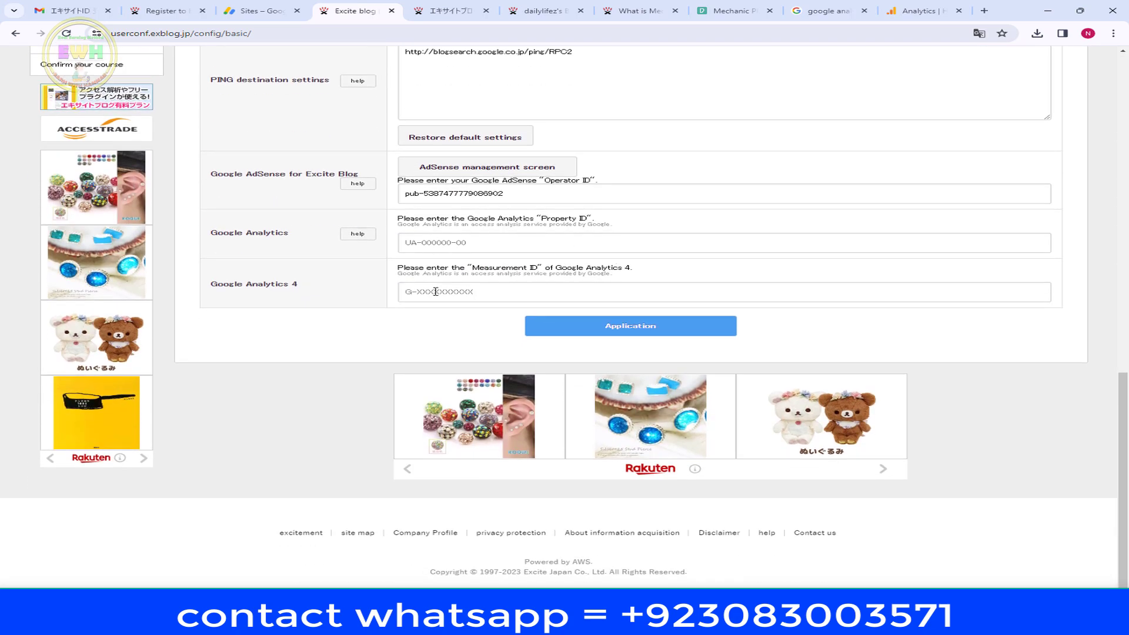
left_click(434, 294)
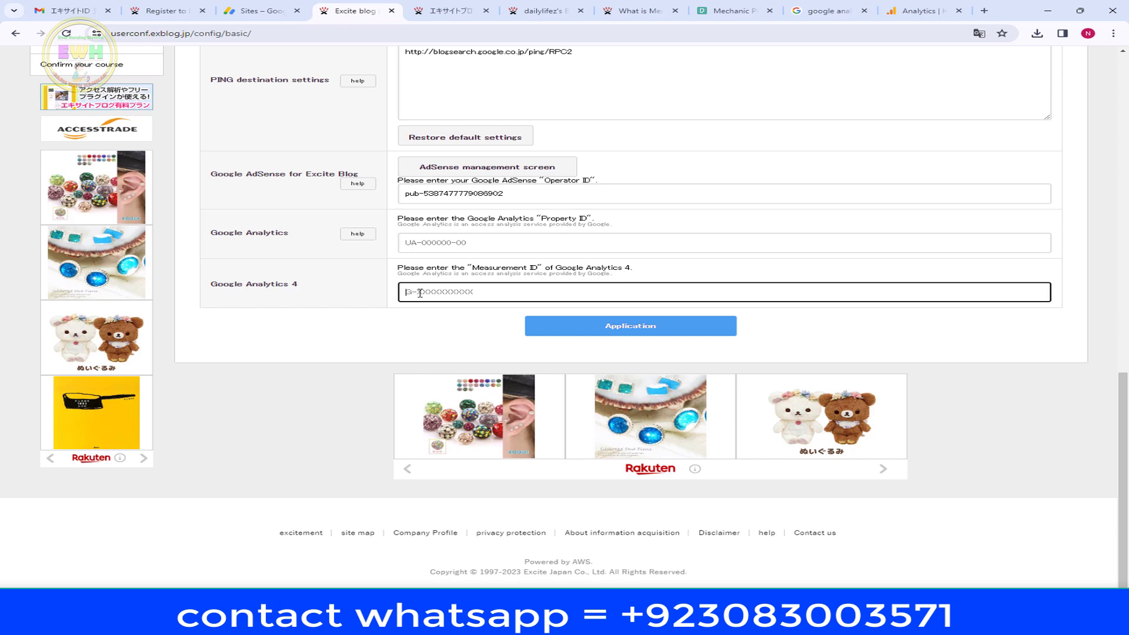
right_click(448, 294)
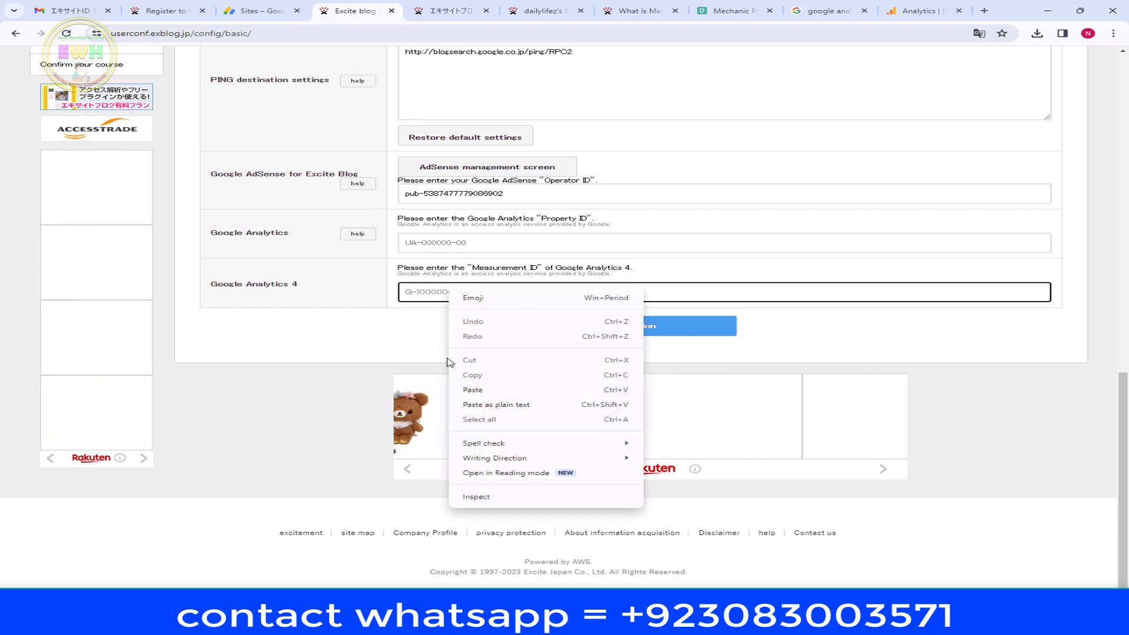
left_click(489, 390)
scroll(509, 356, "up", 3)
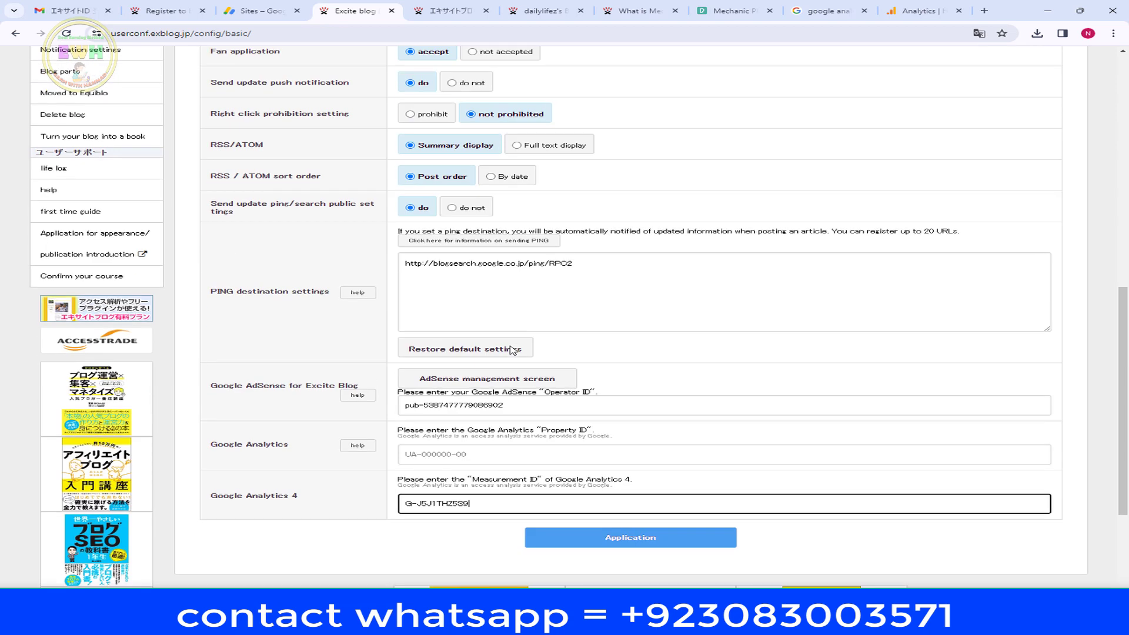
left_click(597, 544)
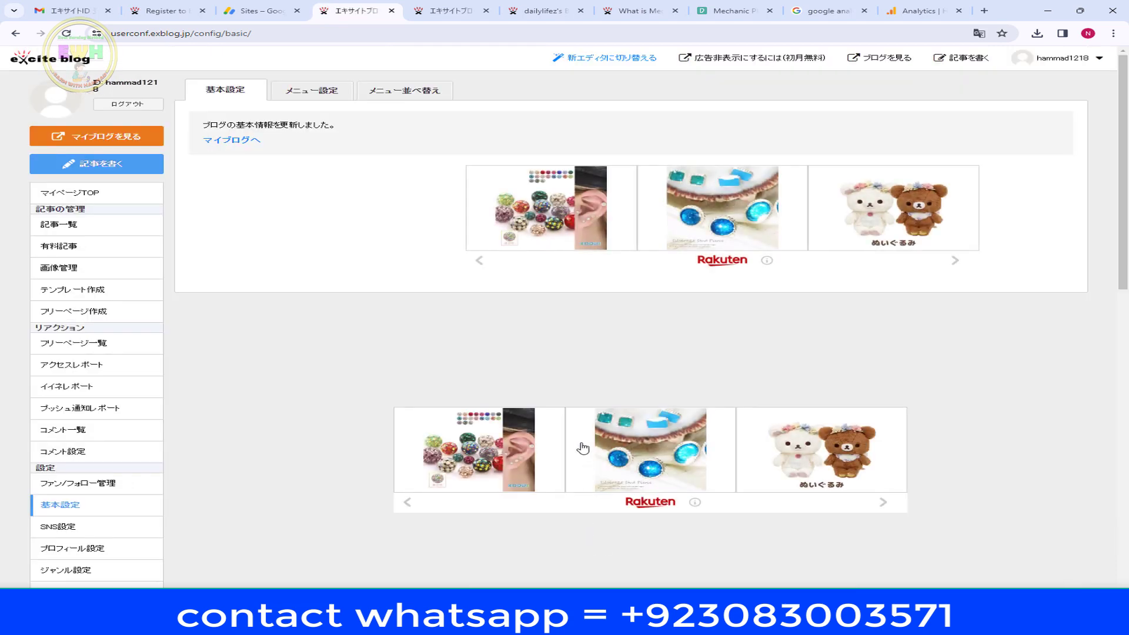
Translate the settings update confirmation page into English
scroll(456, 342, "down", 10)
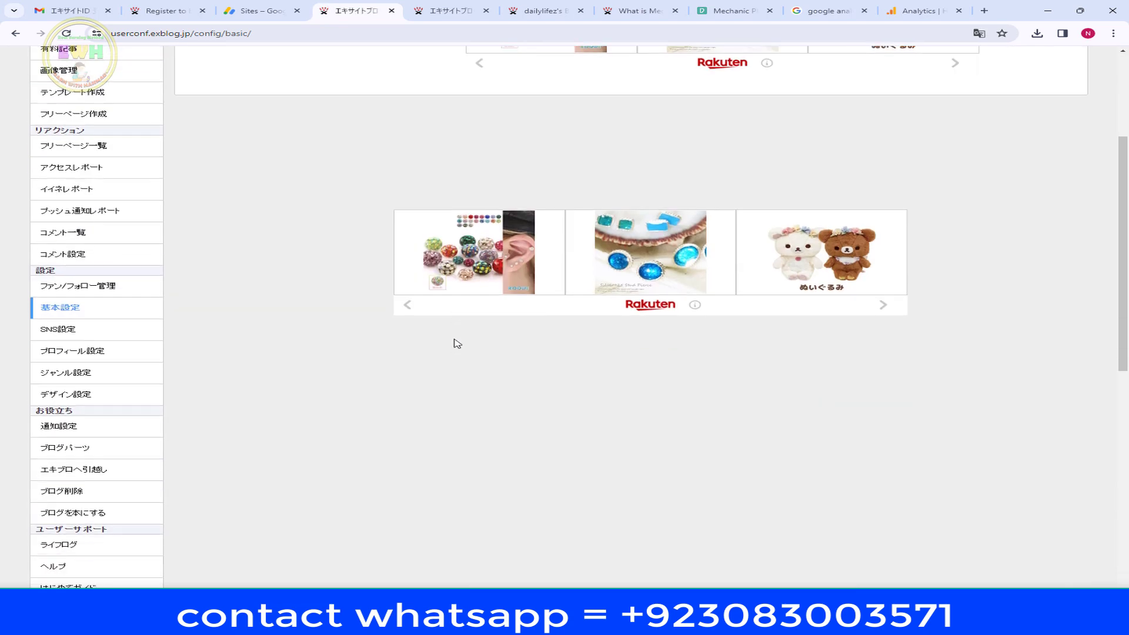
scroll(465, 341, "up", 10)
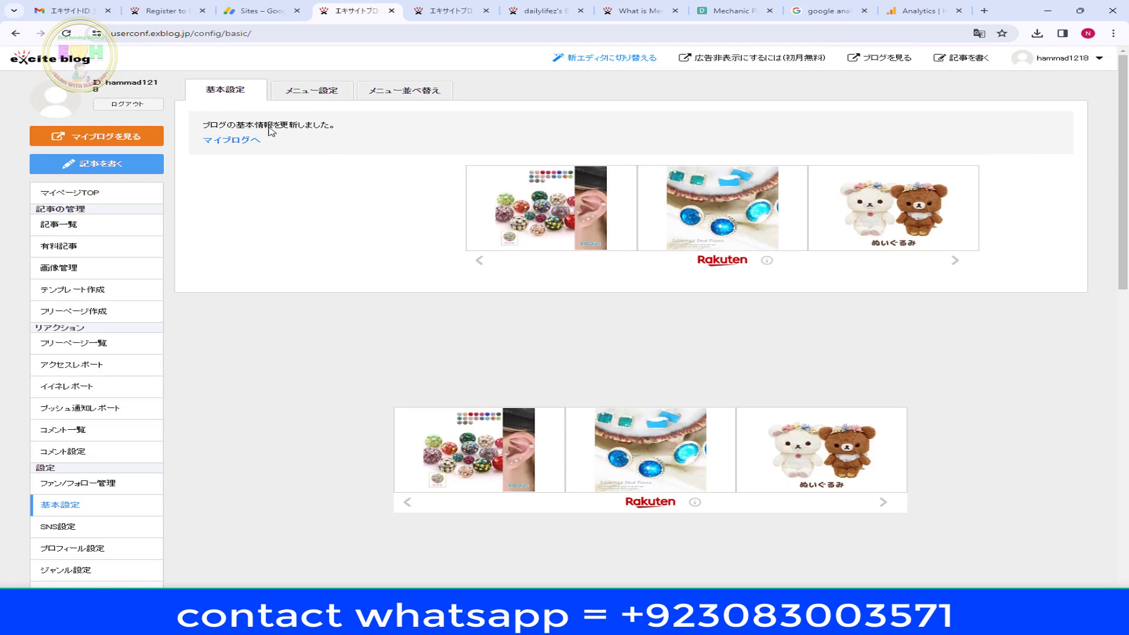
right_click(374, 263)
left_click(438, 438)
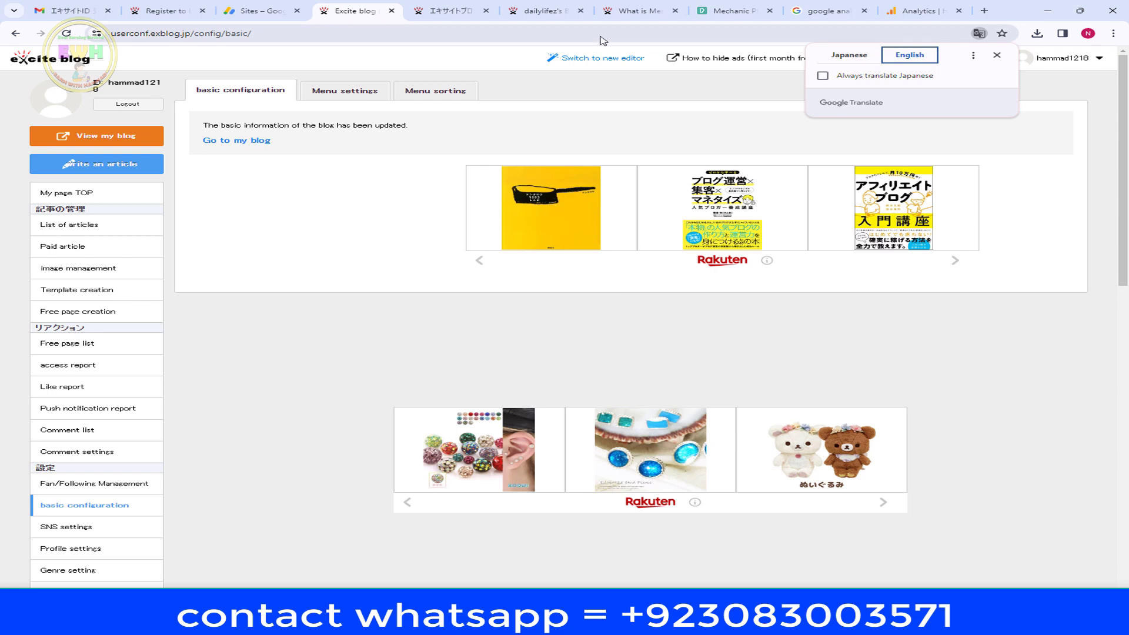
Tick 'I've added my publisher ID' and request an AdSense review for dailylifez.exblog.jp
left_click(254, 12)
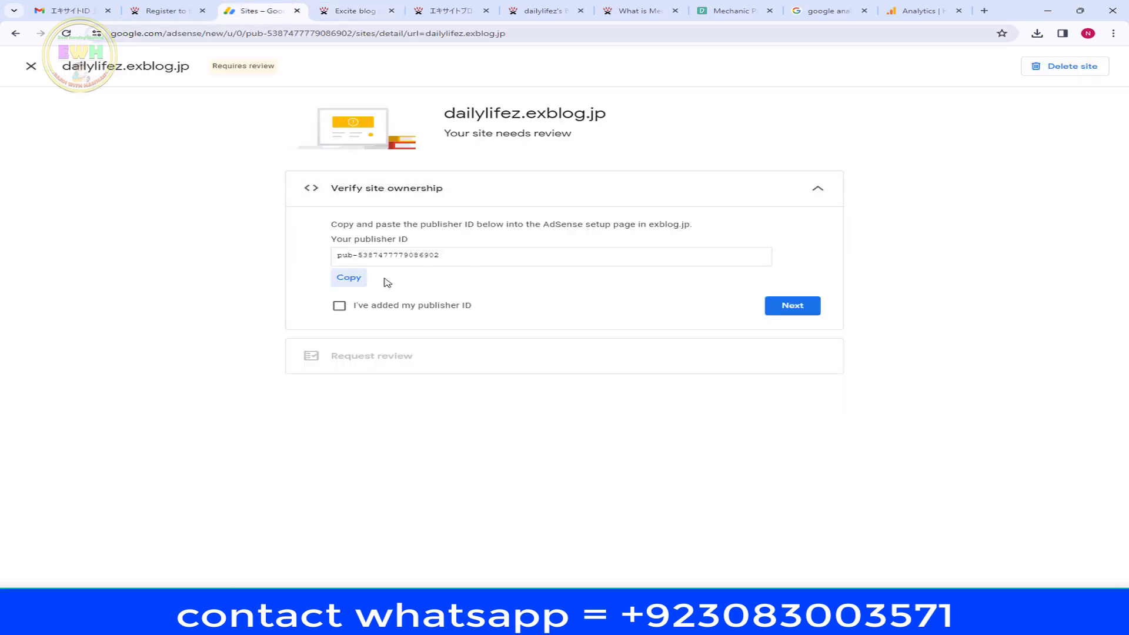
left_click(339, 307)
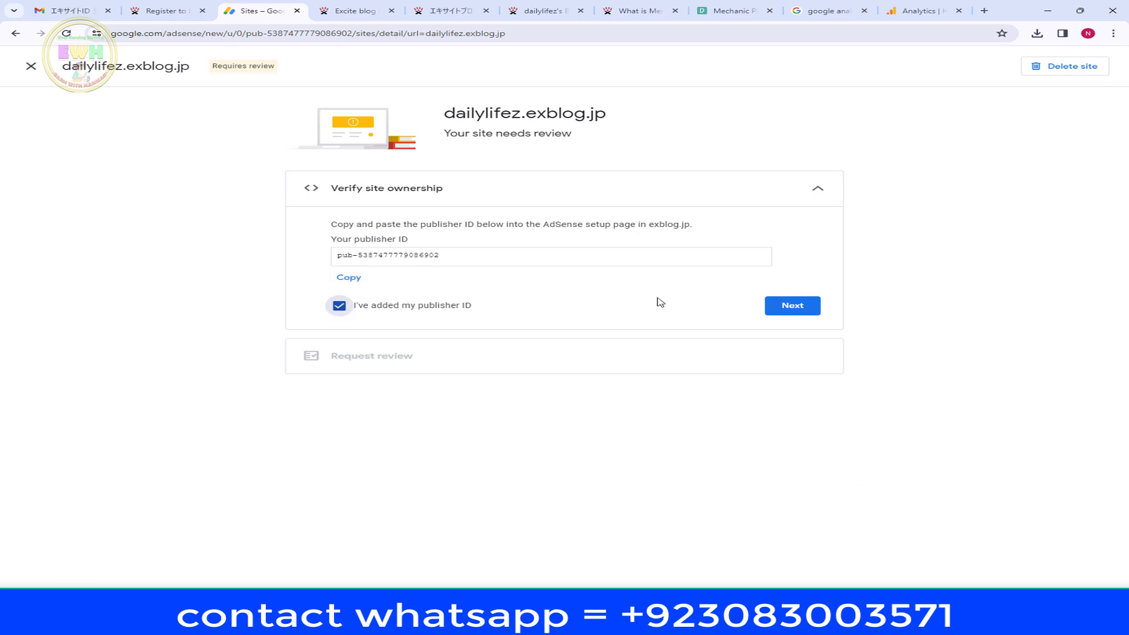
left_click(782, 310)
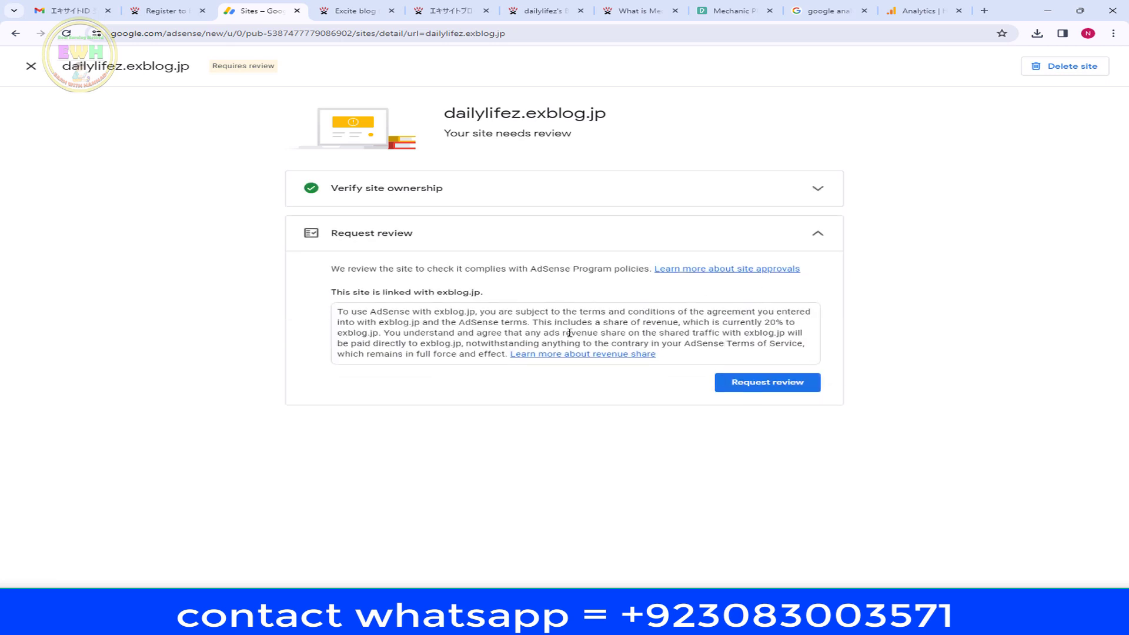
left_click(746, 381)
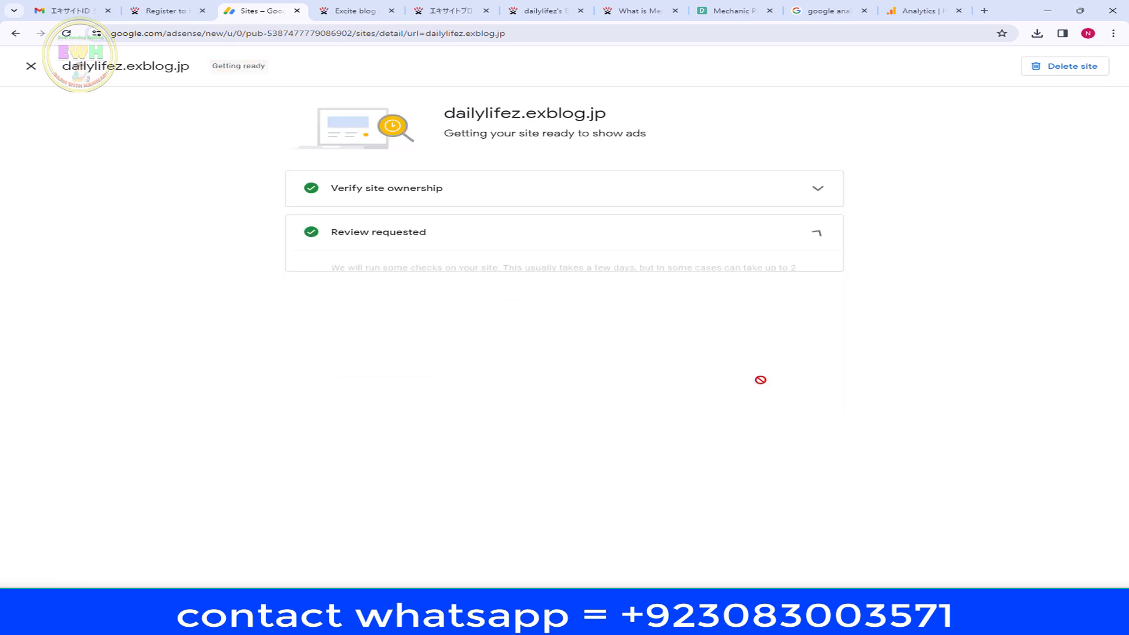
left_click(782, 233)
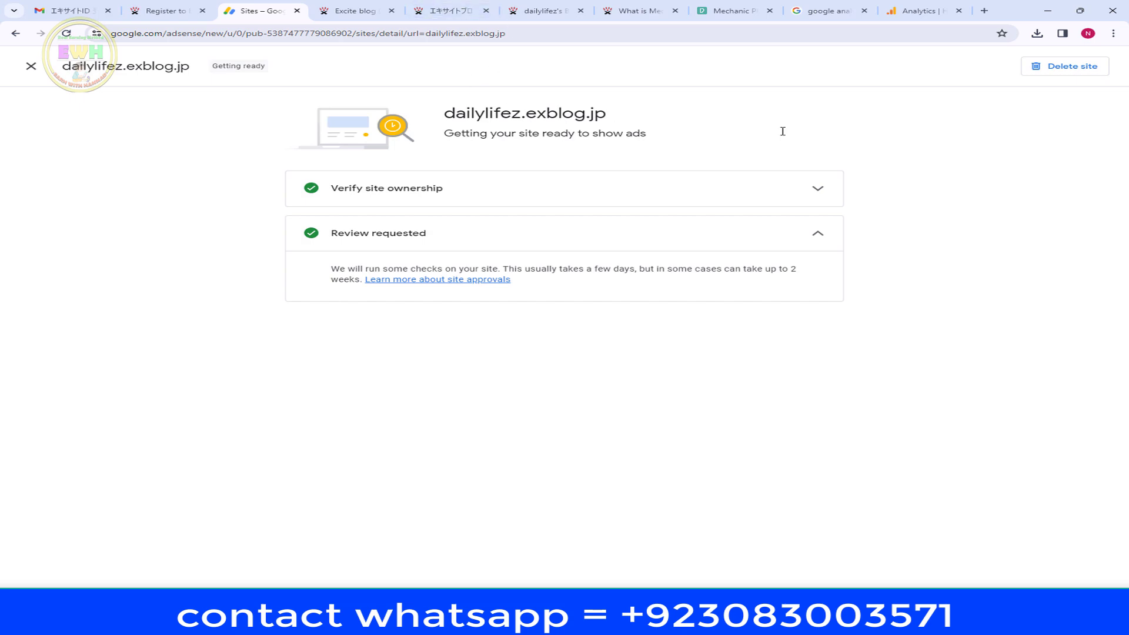
left_click(693, 6)
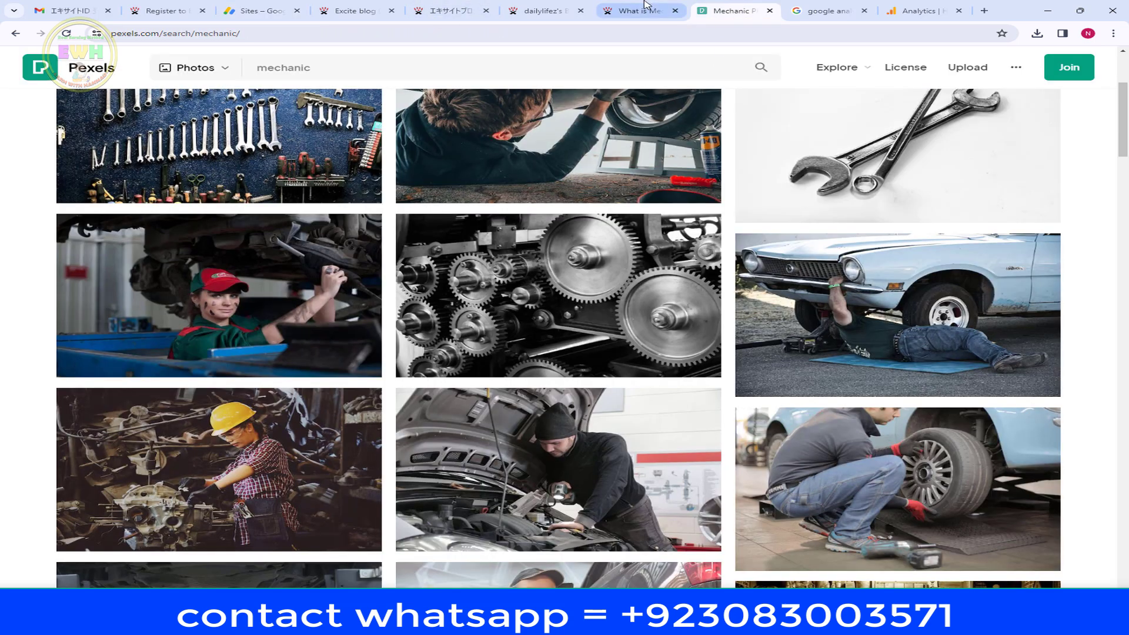
Look over the live post 'What is Mechanical Insurance in 2023' alongside the Analytics and Pexels tabs
left_click(628, 8)
scroll(747, 259, "down", 15)
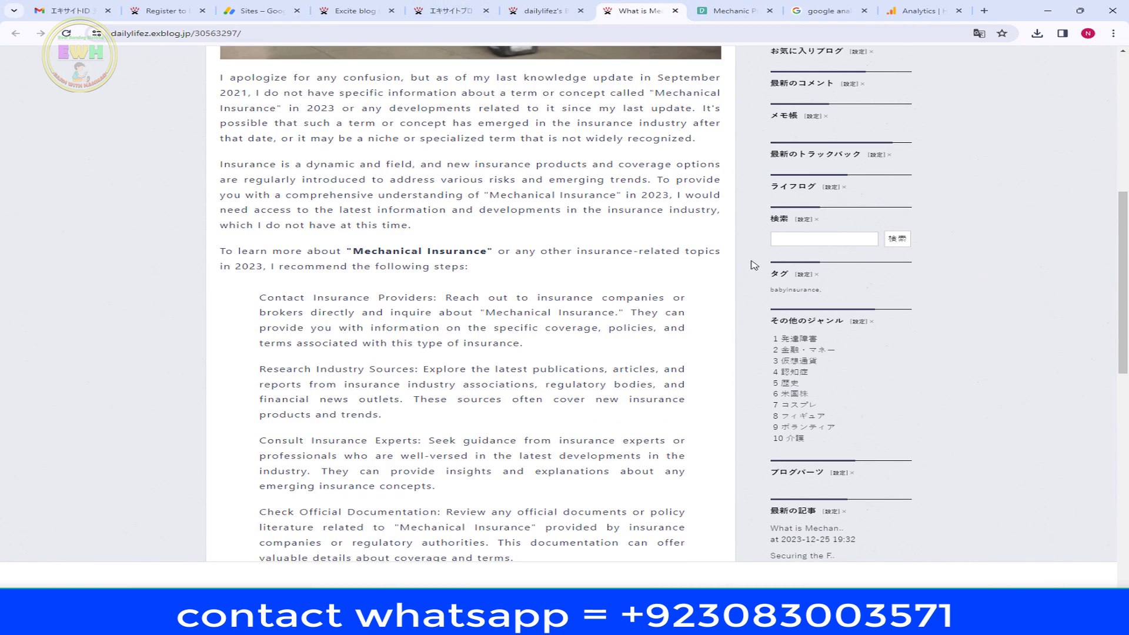
scroll(754, 265, "up", 15)
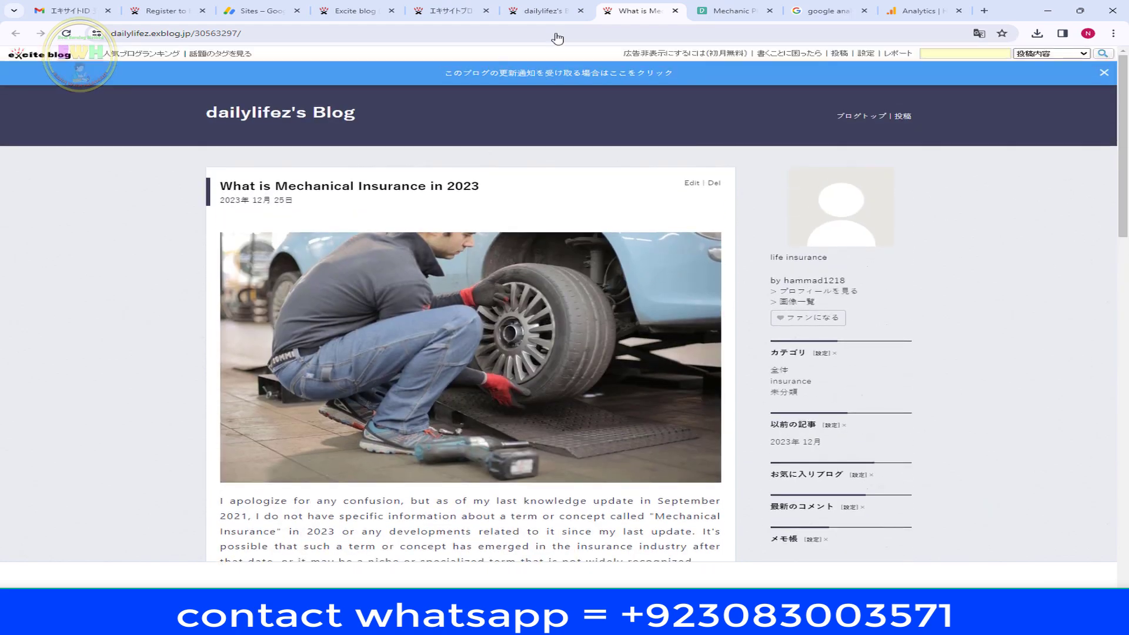
left_click(926, 8)
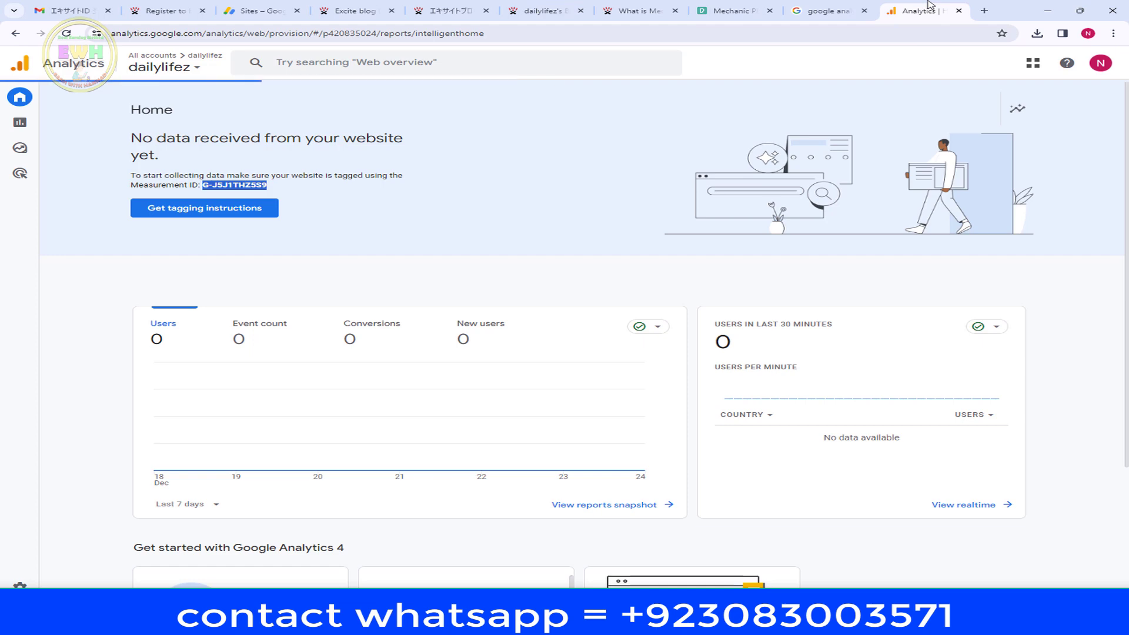
scroll(549, 295, "down", 3)
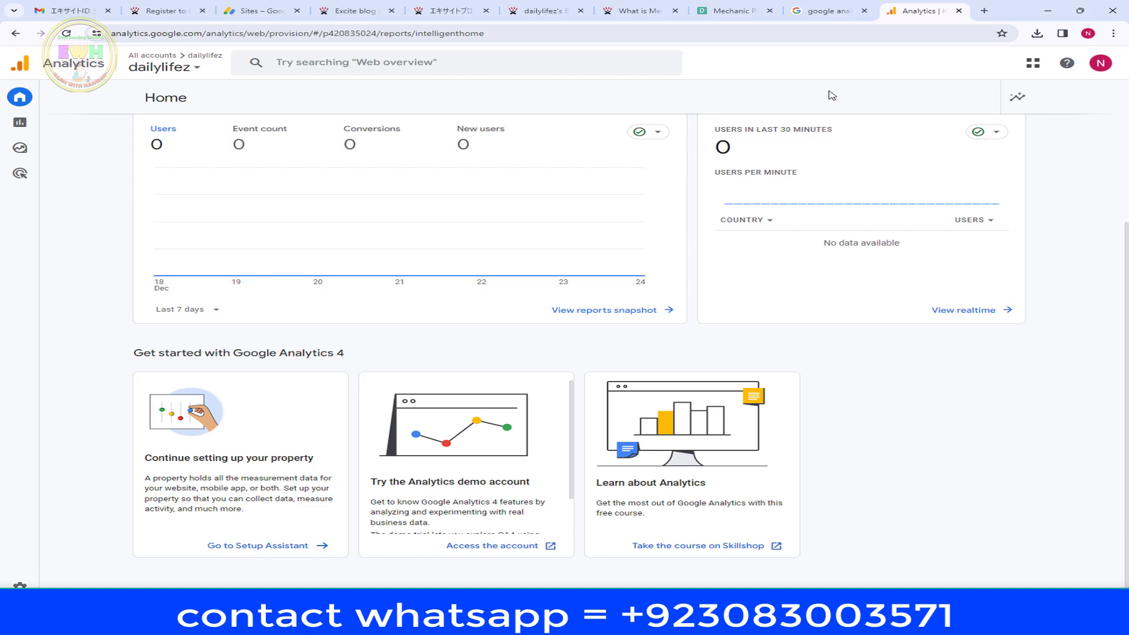
scroll(714, 318, "up", 3)
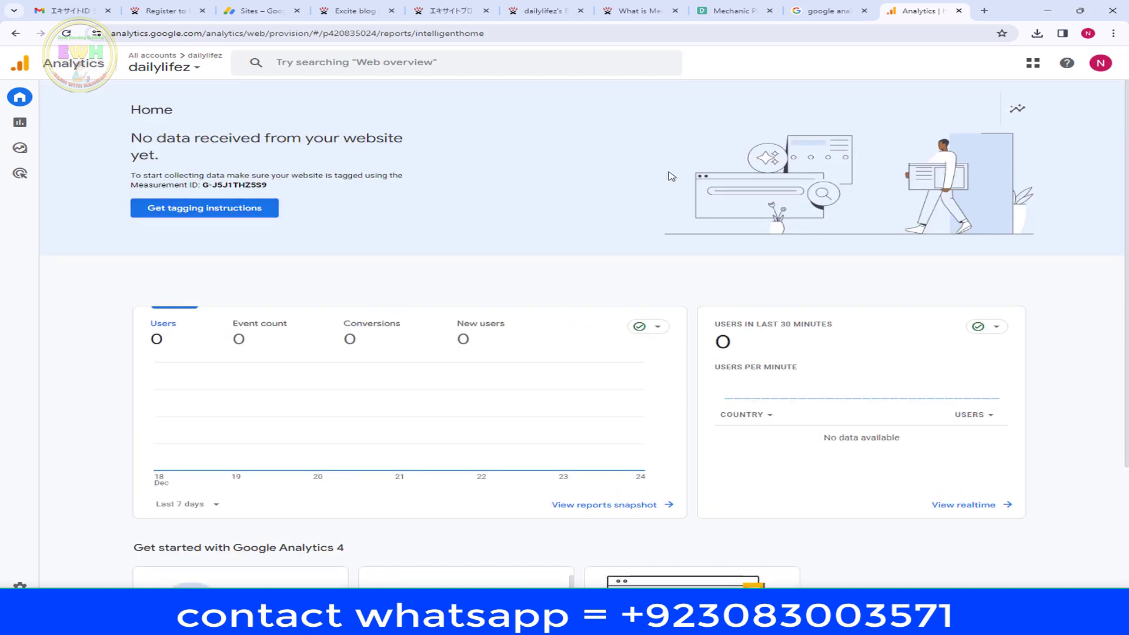
left_click(723, 5)
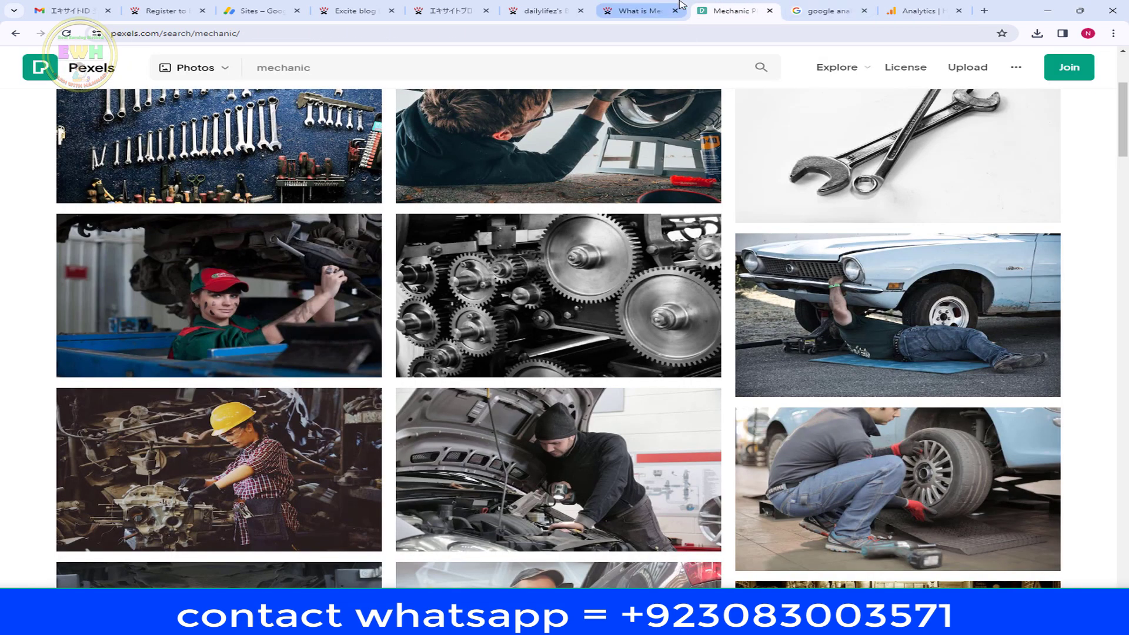
left_click(657, 5)
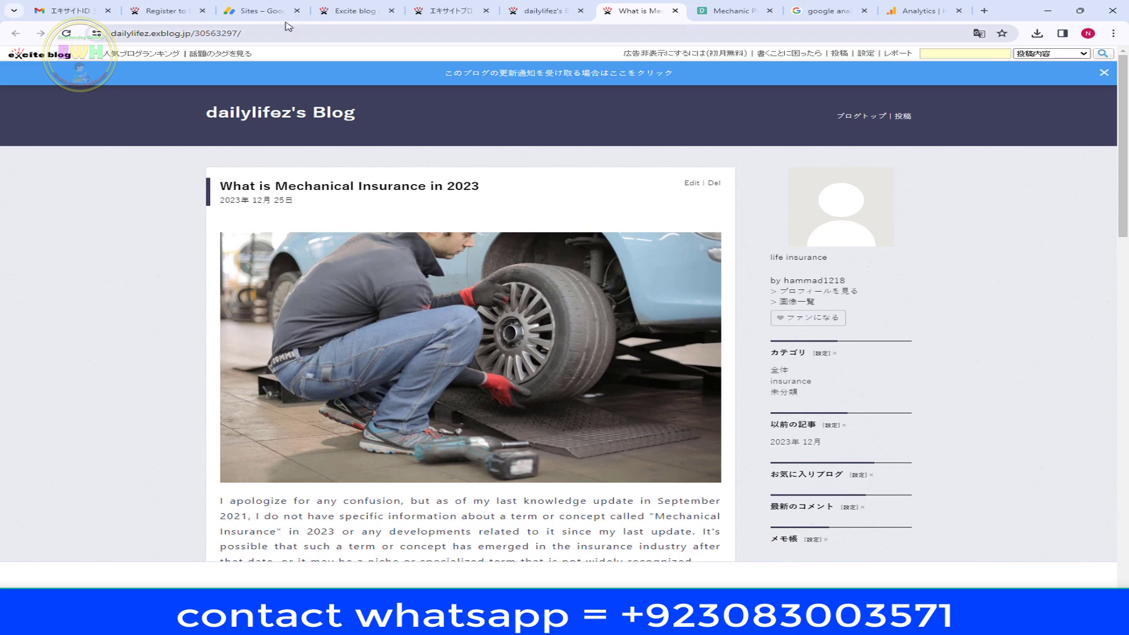
left_click(265, 5)
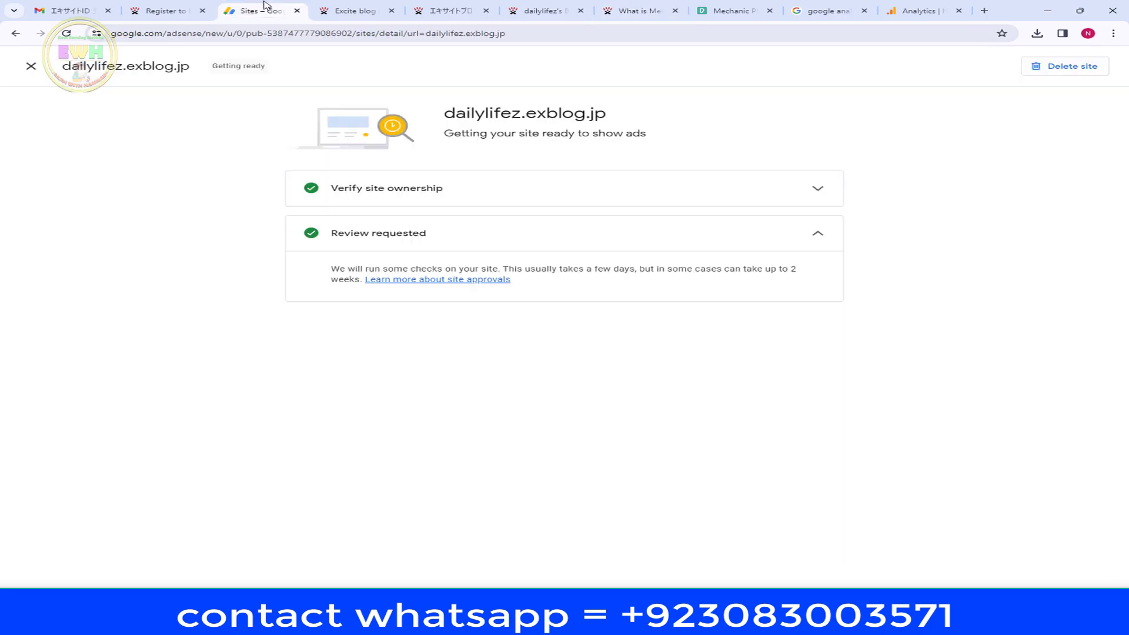
Close the site details and check dailylifez.exblog.jp's Getting ready status in the Sites table
left_click(31, 66)
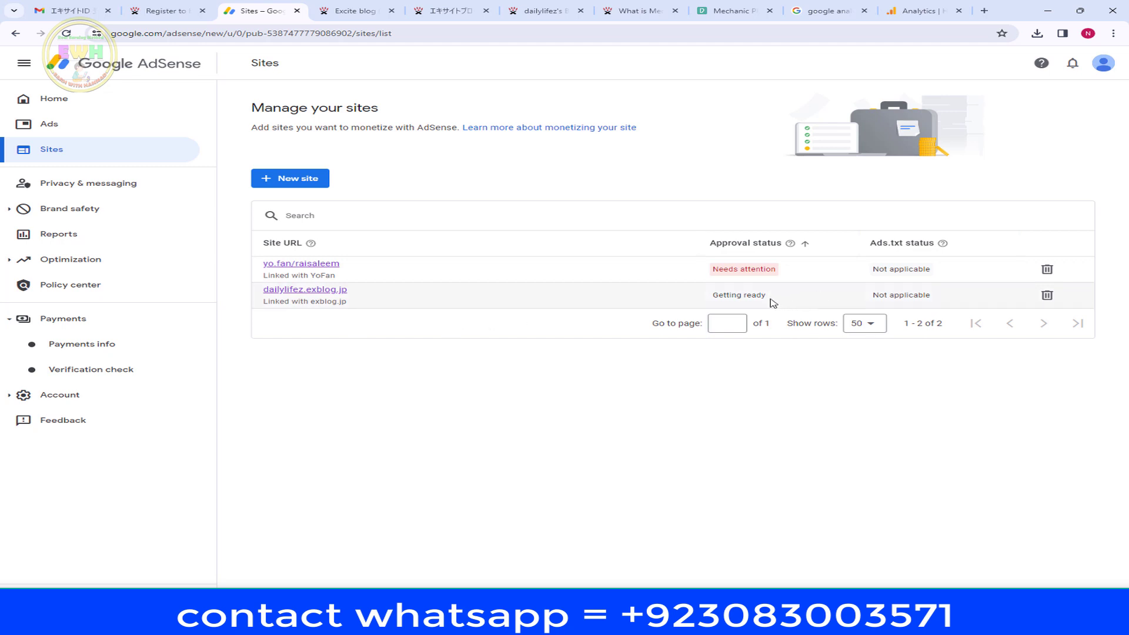
left_click_drag(772, 303, 697, 296)
left_click_drag(768, 295, 738, 292)
left_click(906, 294)
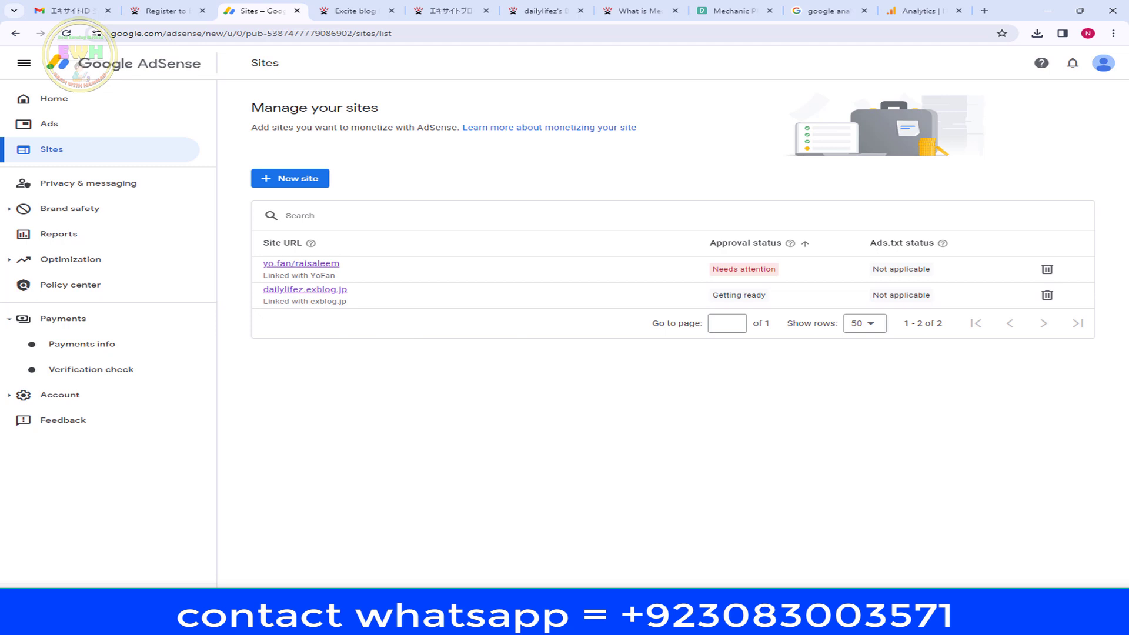
left_click(827, 11)
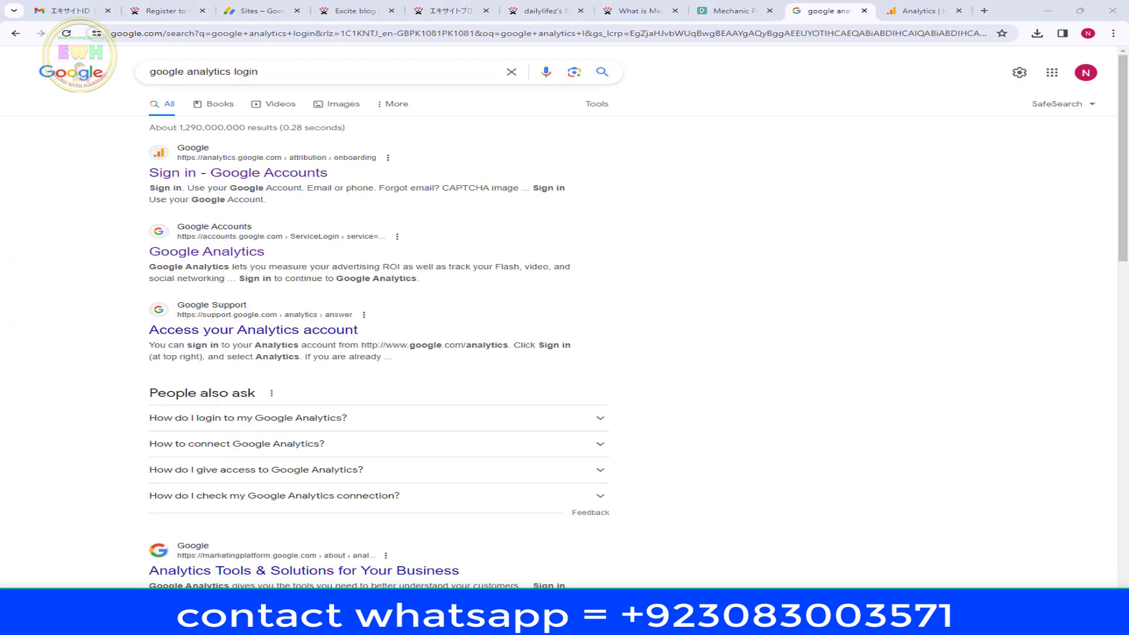
Edit the query and run the 'google adsense login' suggested search
triple_click(299, 71)
left_click(299, 71)
key("BackSpace")
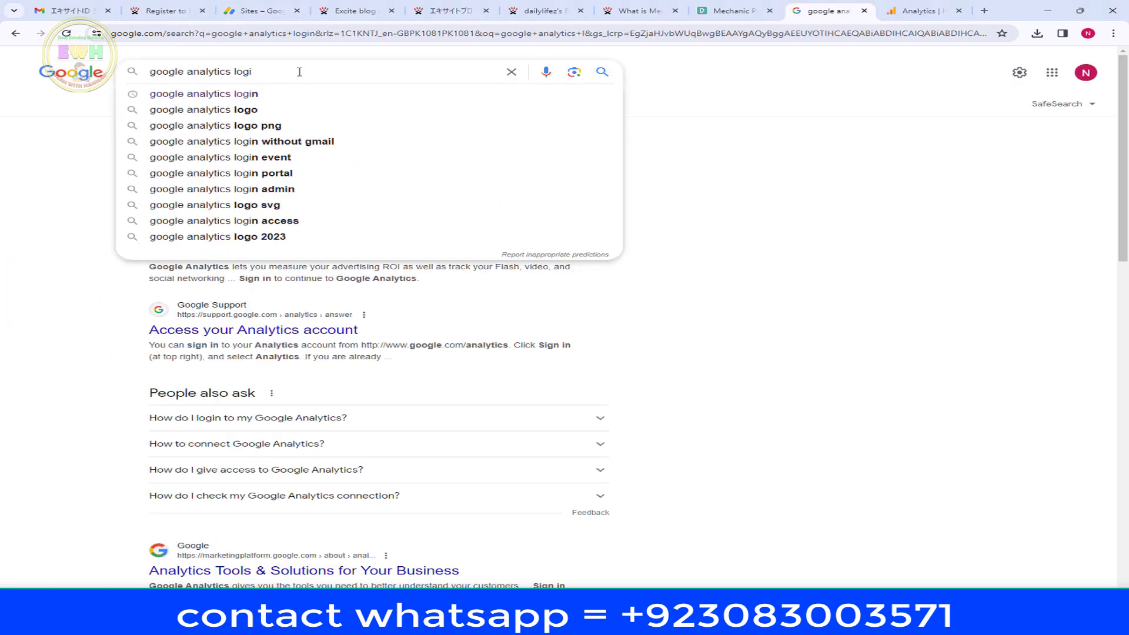
key("BackSpace")
key("BackSpace")
key("BackSpace")
key("BackSpace")
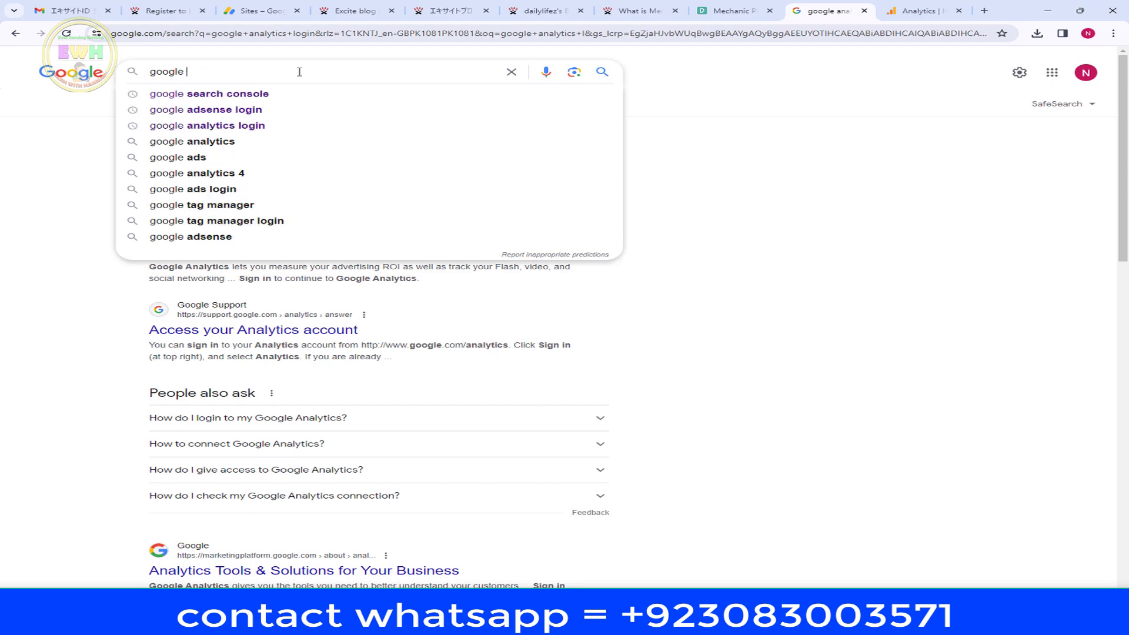
key("Down")
key("Down")
key("Return")
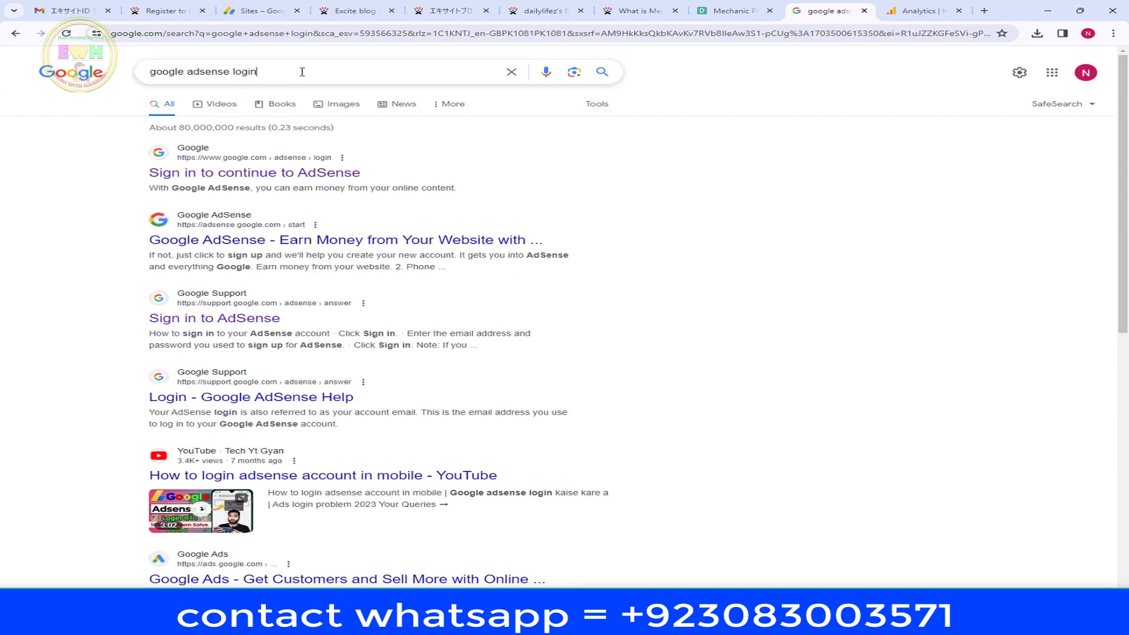
Search for 'google search console' and open the Google Search Console Tools result
left_click(302, 72)
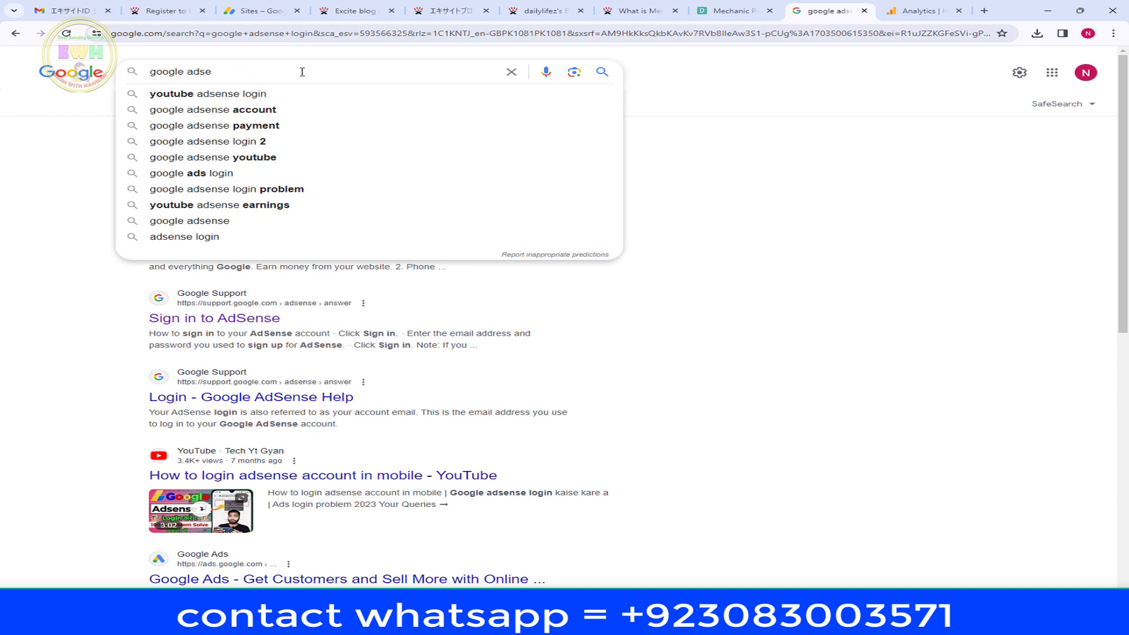
key("BackSpace")
key("BackSpace")
key("Down")
key("Down")
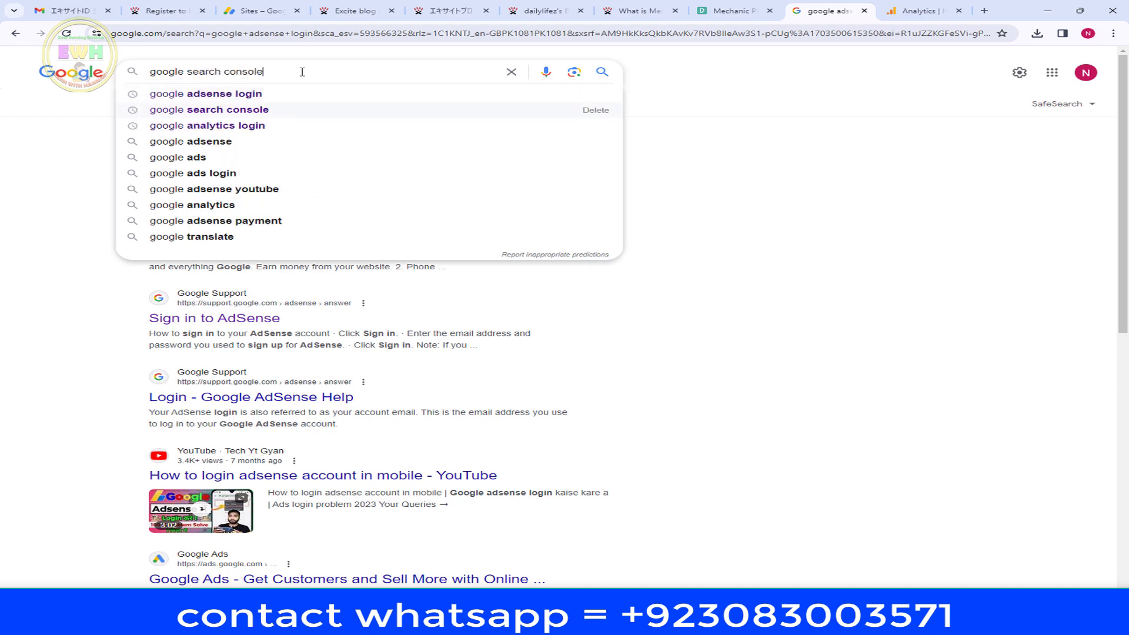
key("Return")
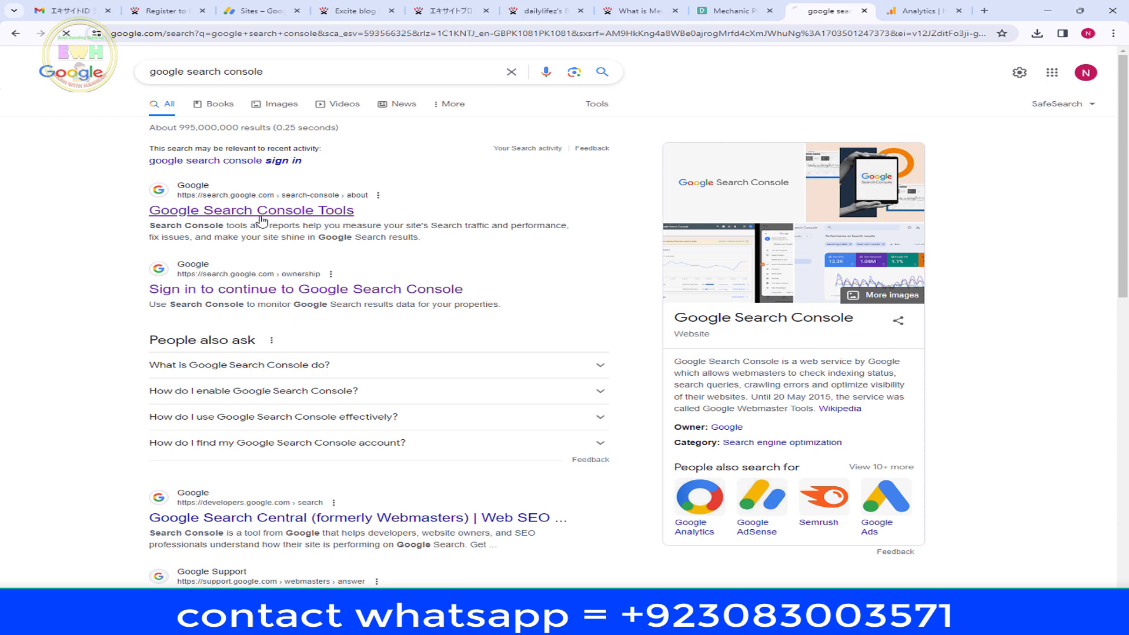
left_click(261, 218)
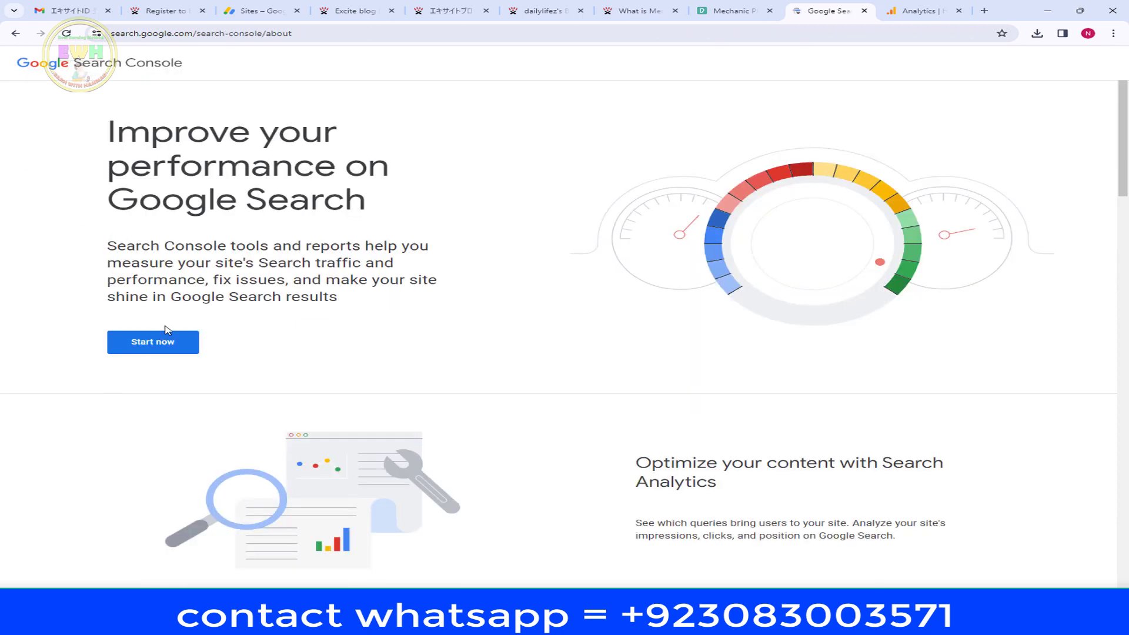
Start Search Console setup with the URL prefix type and copy the blog's web address
left_click(169, 353)
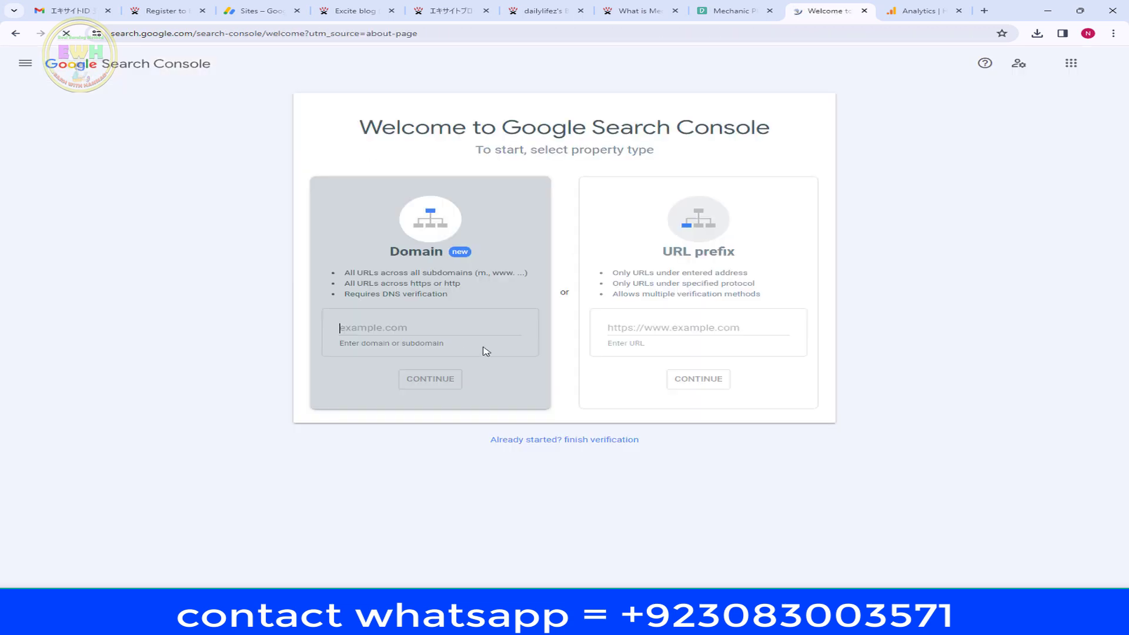
left_click(655, 329)
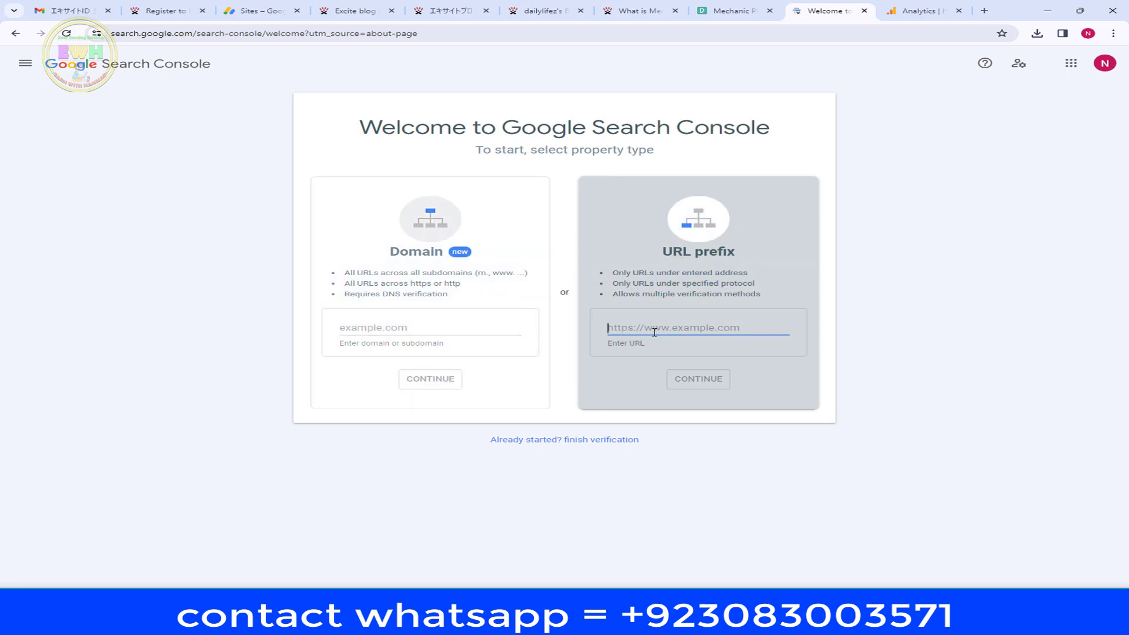
left_click(353, 11)
left_click(451, 10)
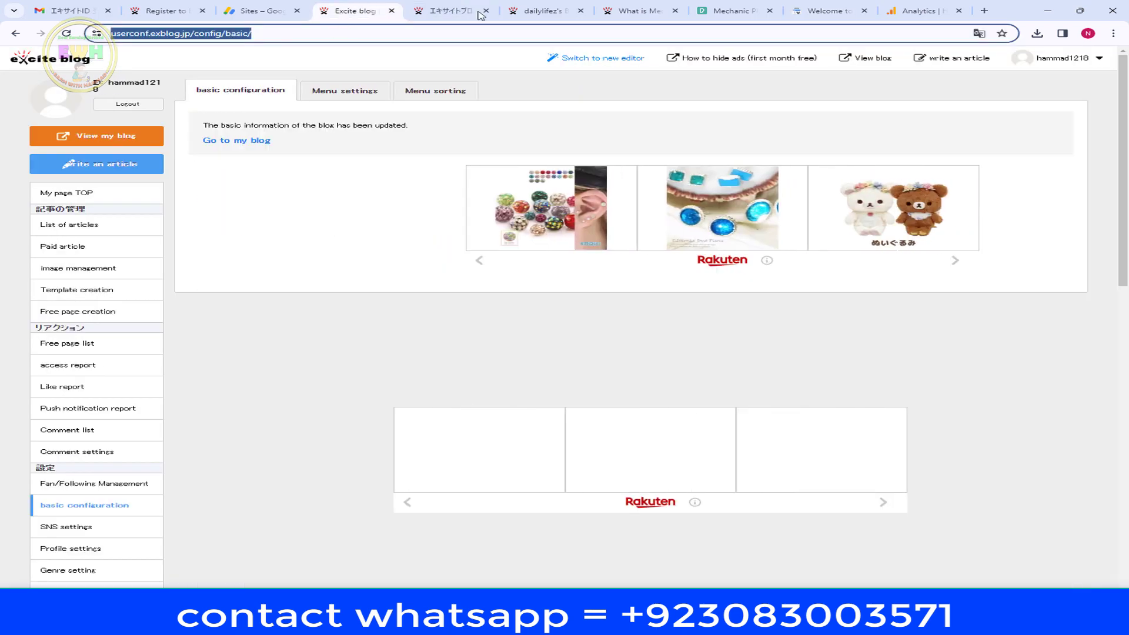
left_click(531, 8)
right_click(473, 36)
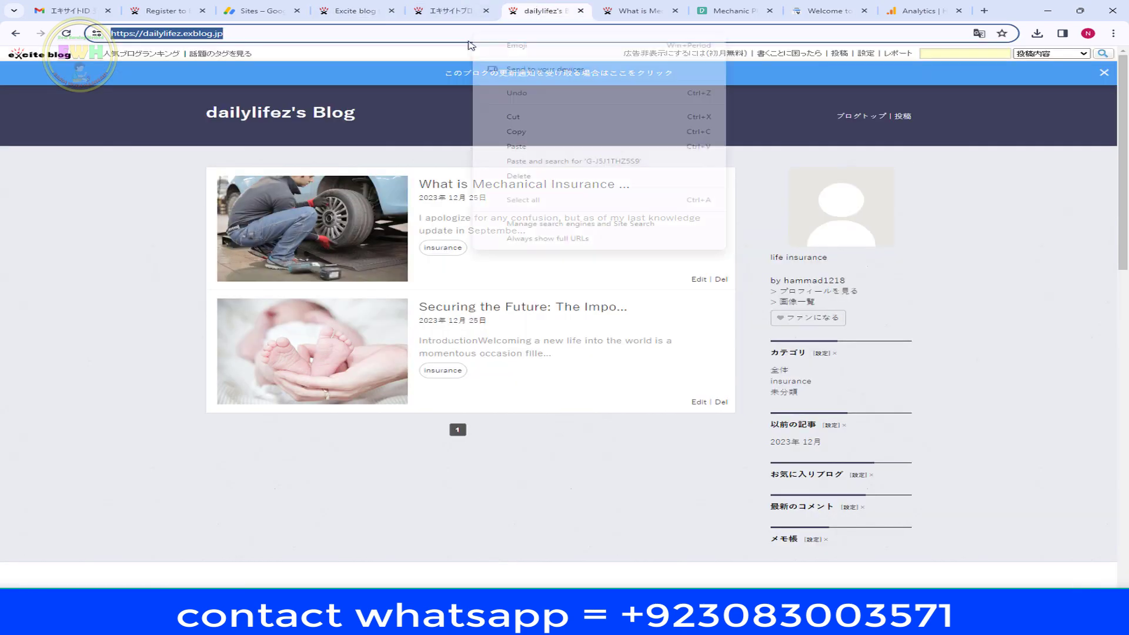
left_click(501, 130)
left_click(920, 11)
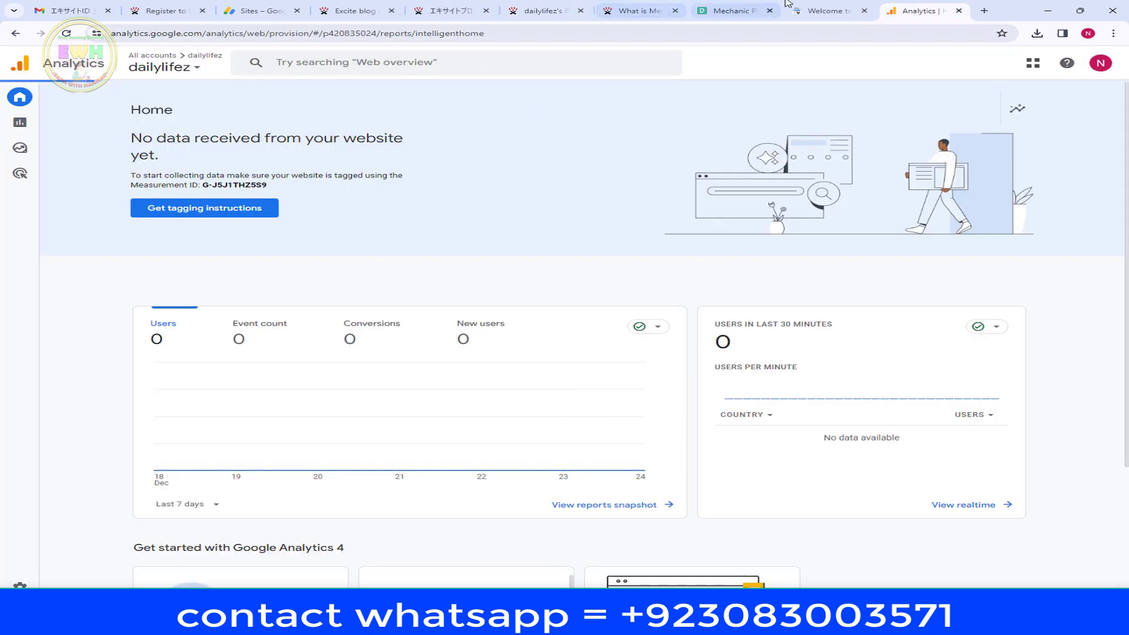
scroll(687, 358, "down", 3)
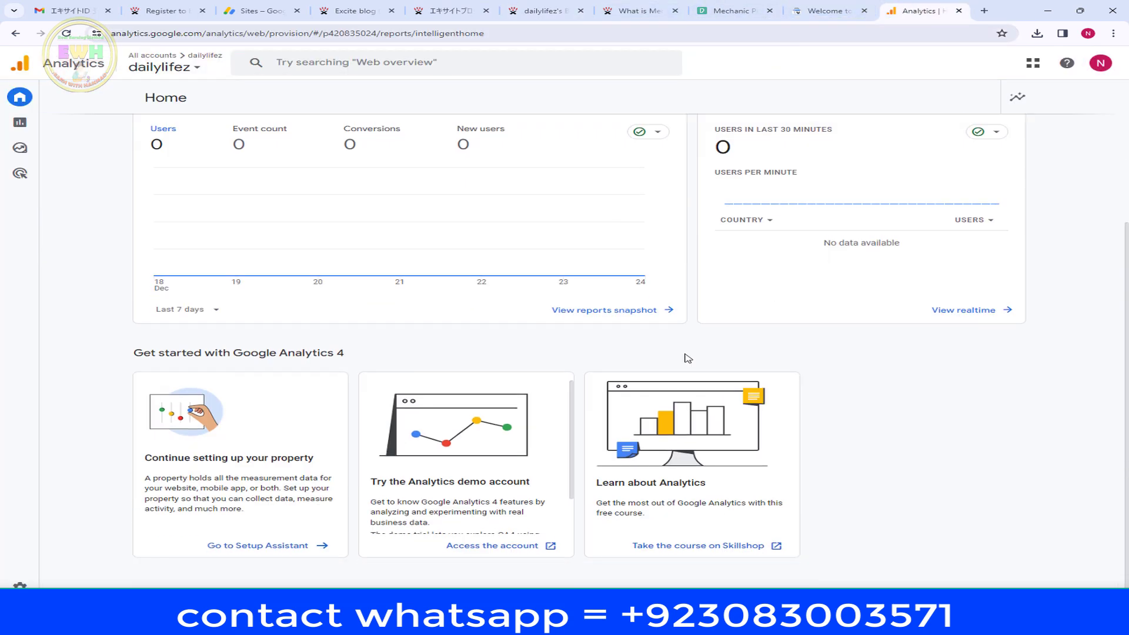
left_click(818, 10)
right_click(670, 323)
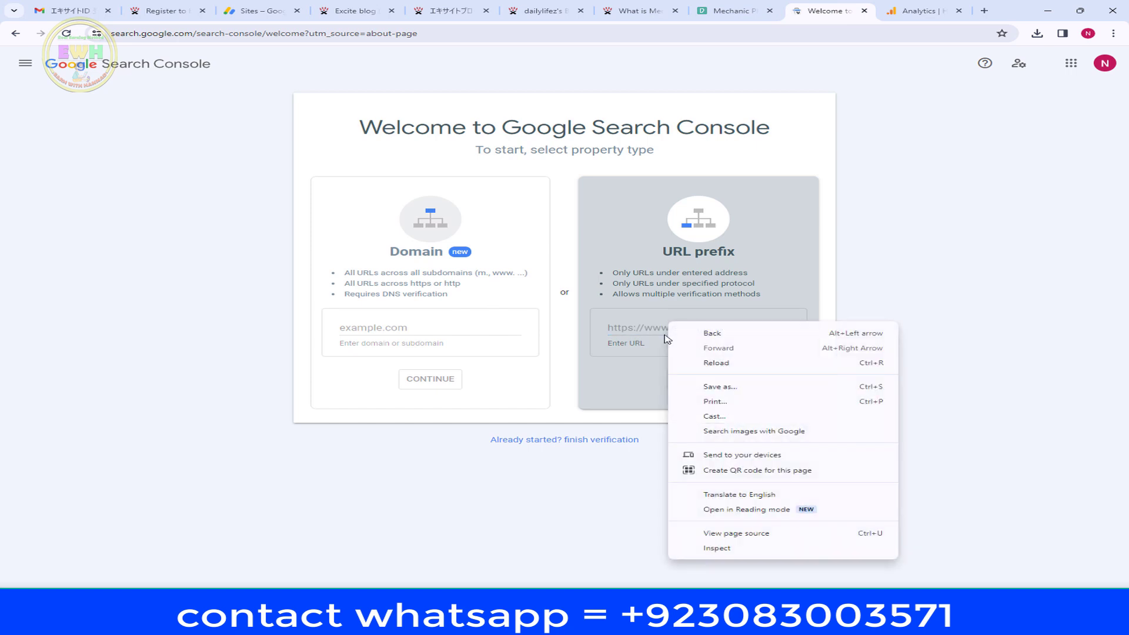
right_click(661, 333)
right_click(659, 322)
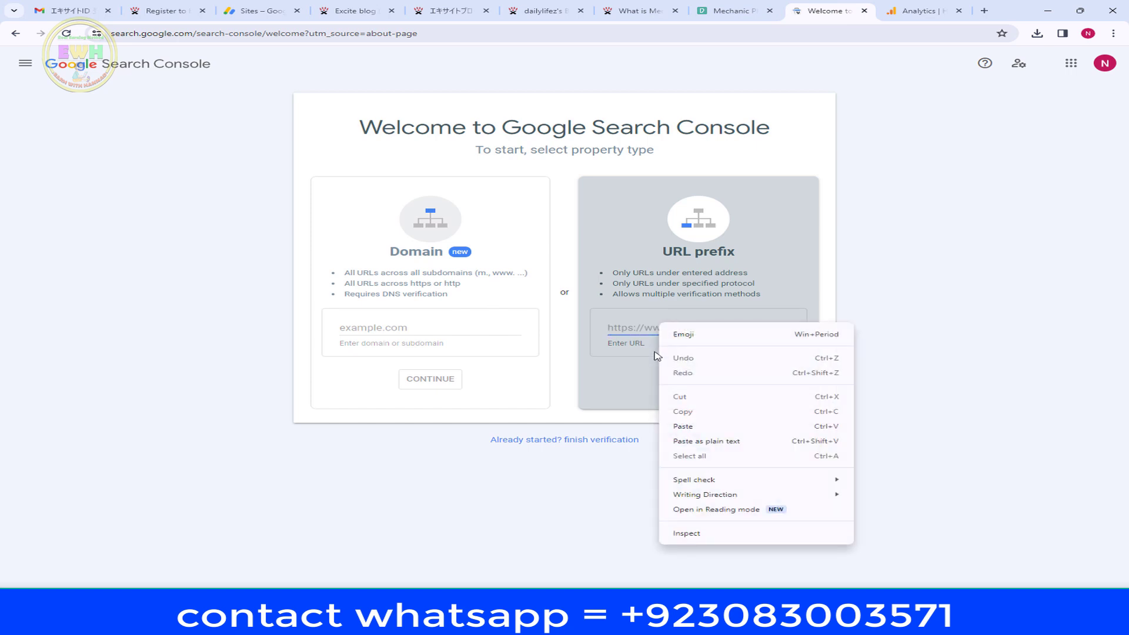
left_click(697, 424)
left_click(701, 381)
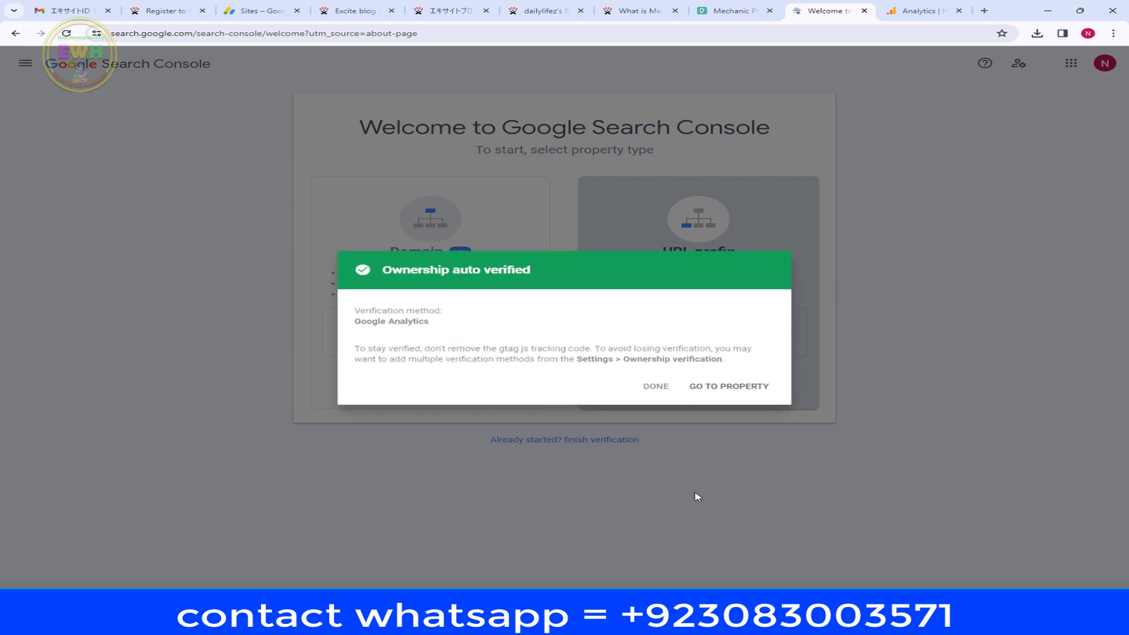
left_click(717, 391)
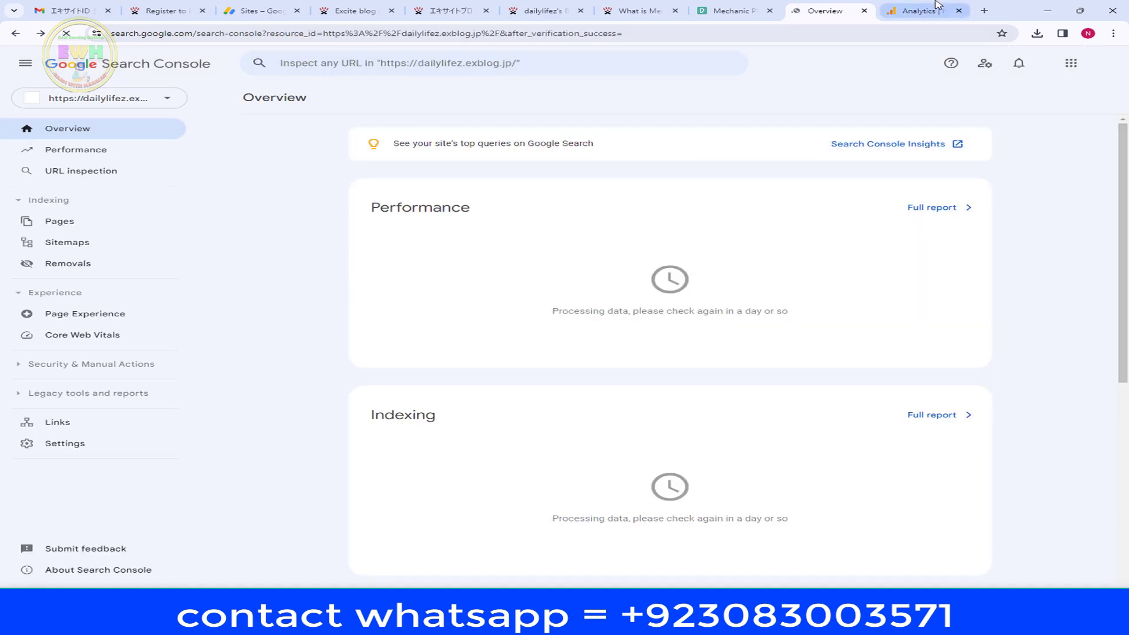
Return to the dailylifez property Overview and dismiss the Welcome to Search Console dialog
left_click(931, 11)
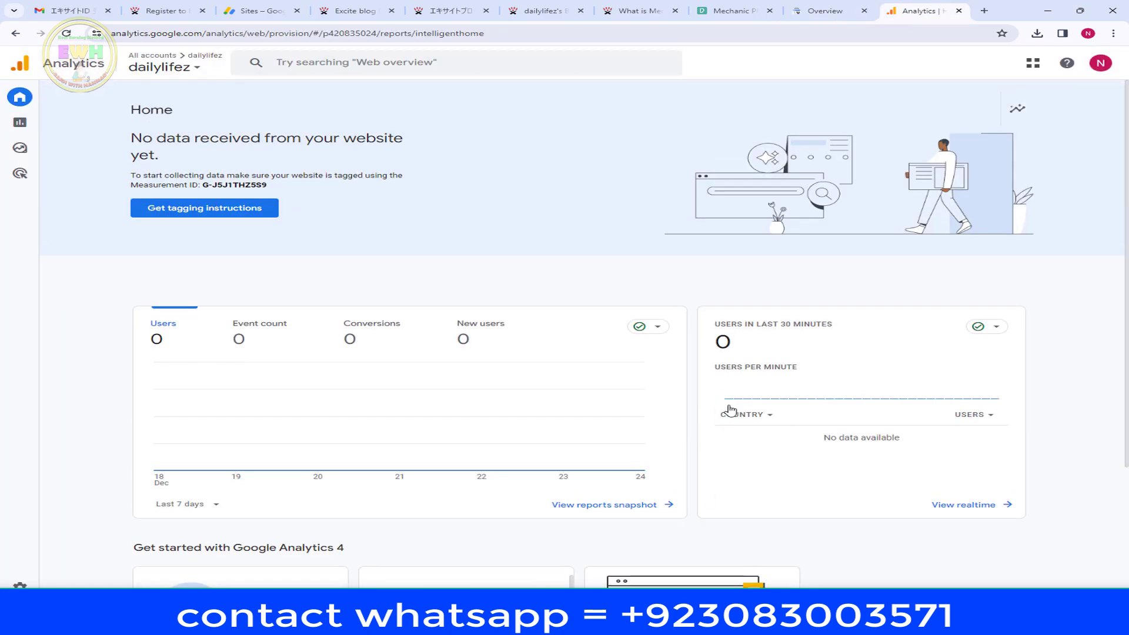
left_click(350, 11)
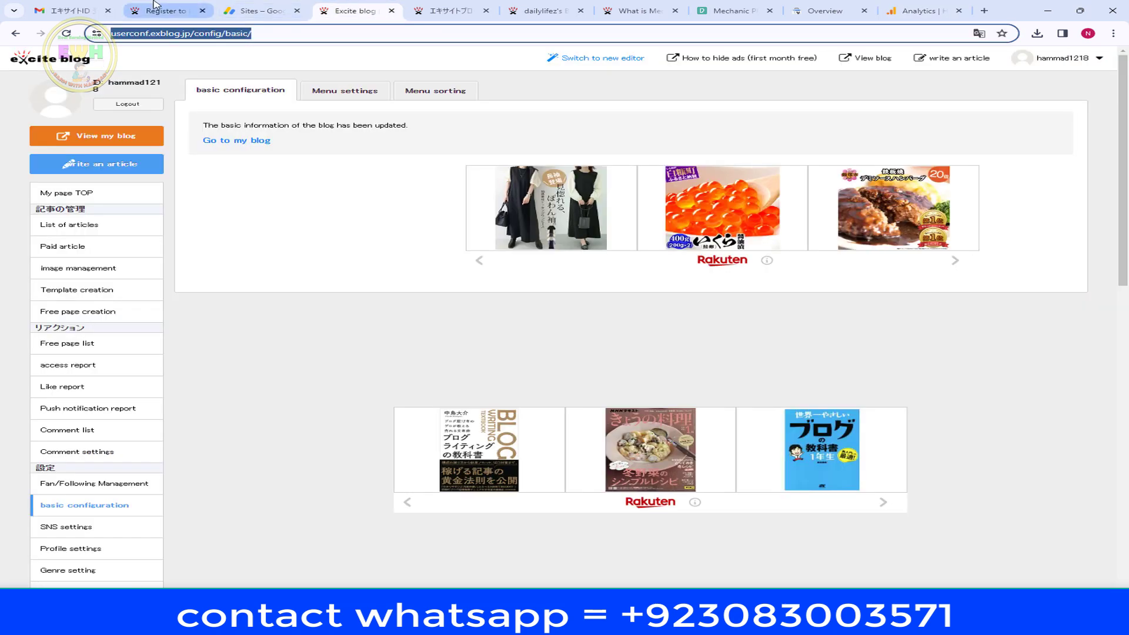
scroll(73, 470, "down", 3)
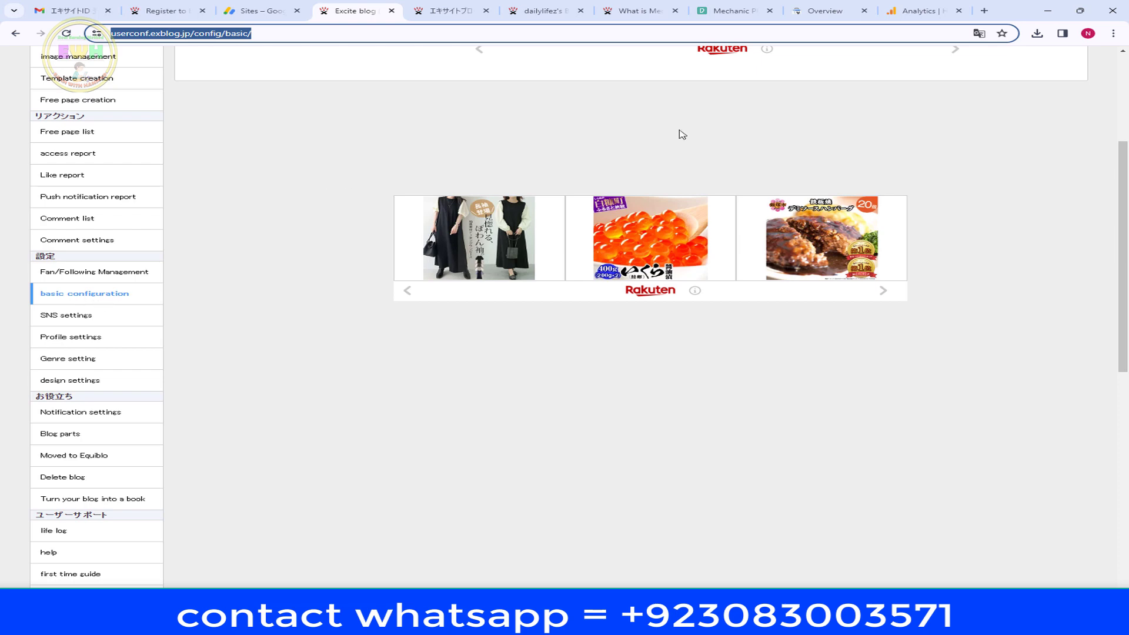
left_click(822, 8)
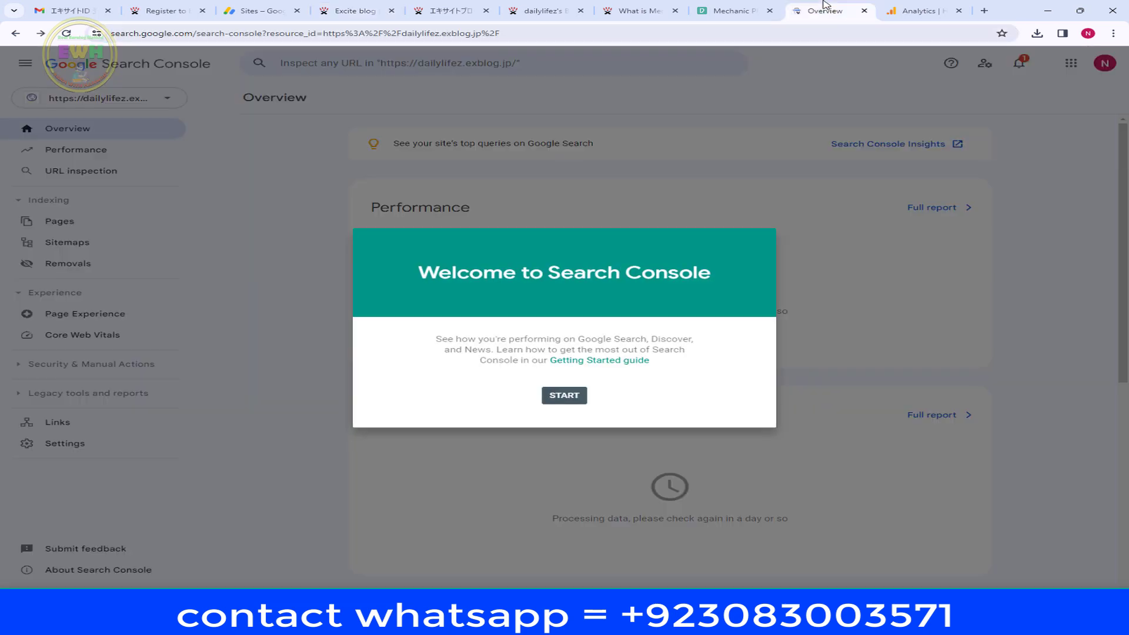
left_click(562, 396)
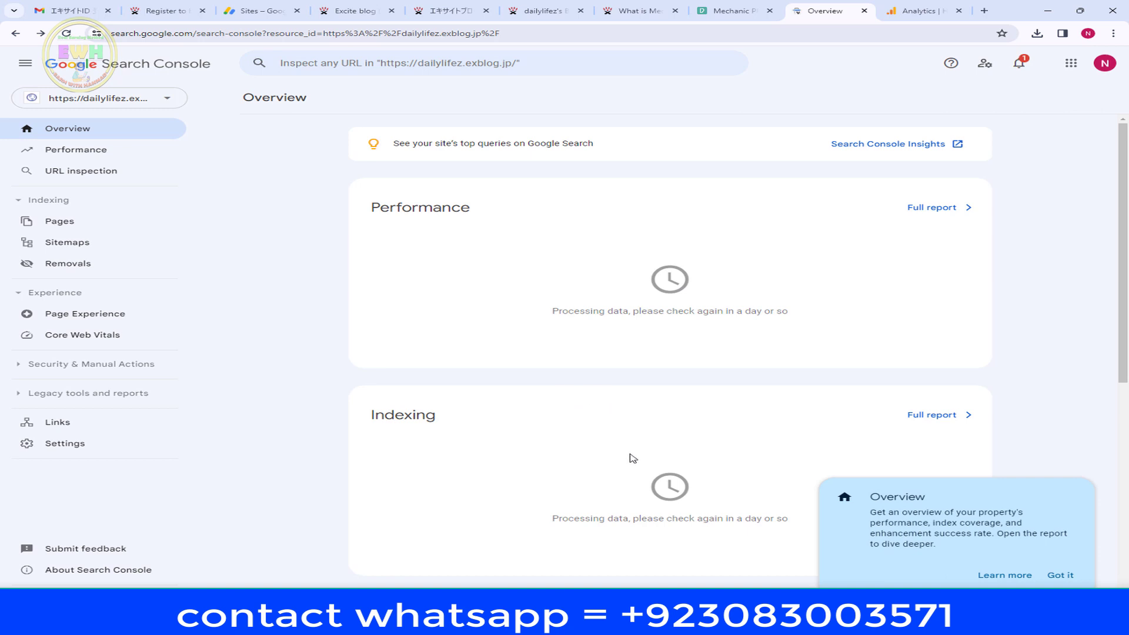
scroll(629, 458, "down", 7)
scroll(367, 462, "up", 4)
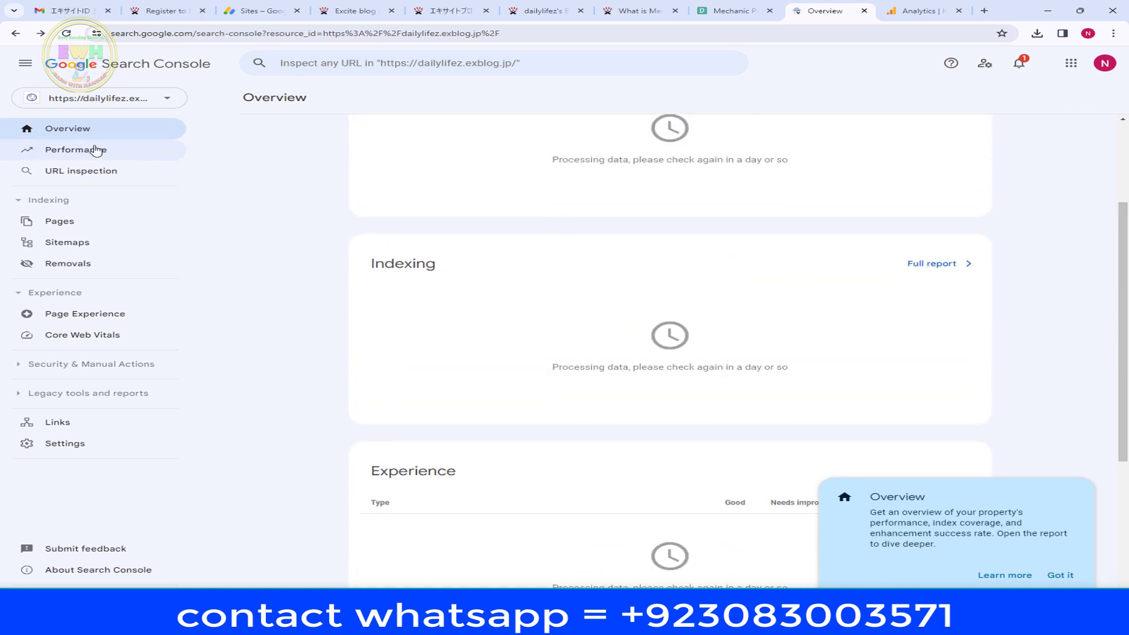
Submit sitemap.xml on the Sitemaps page and reload until it shows Success
left_click(67, 246)
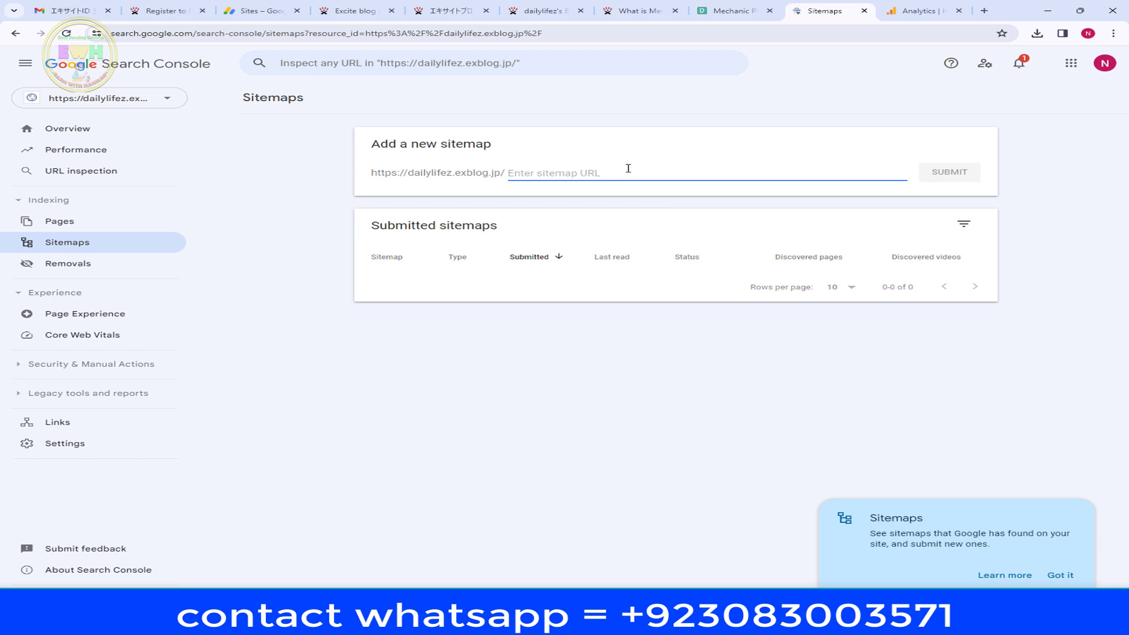
type("sitemap.xml")
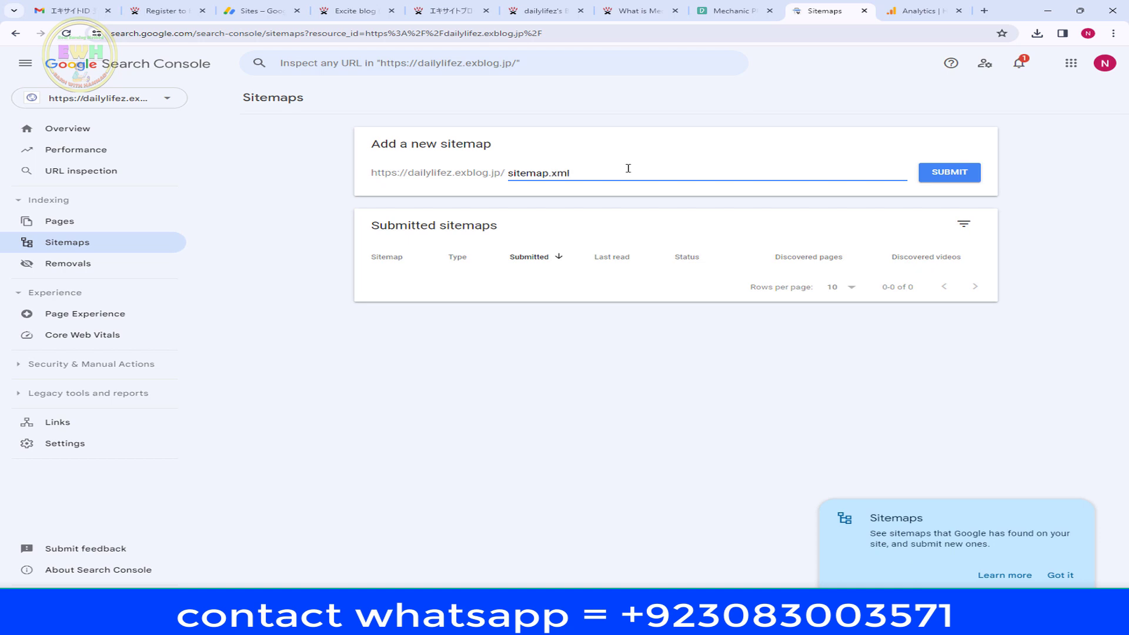
left_click(963, 175)
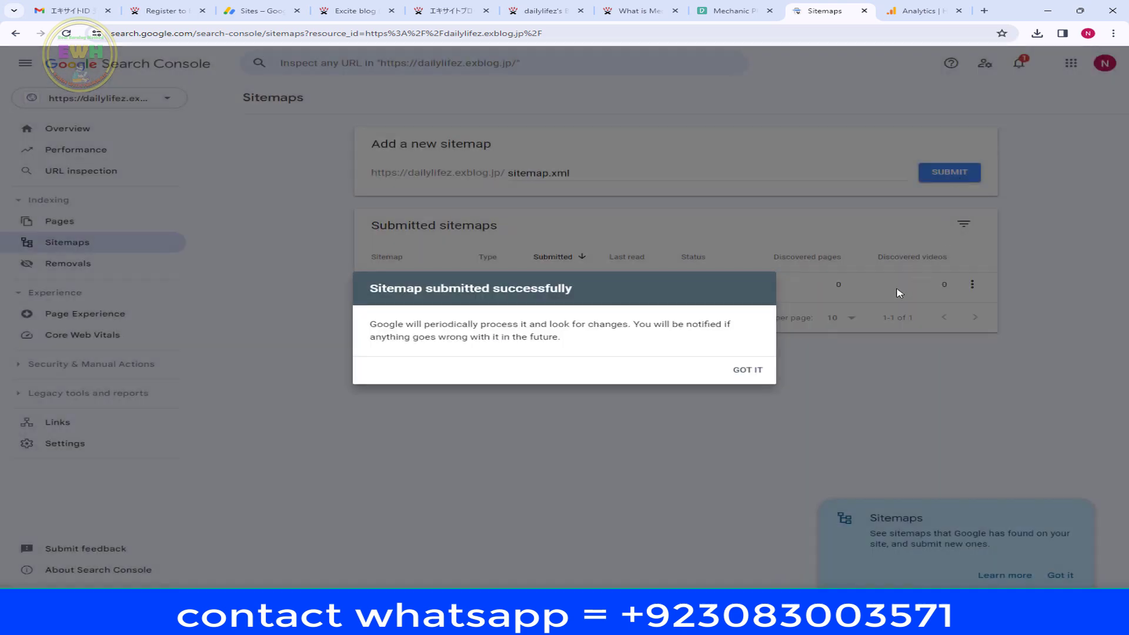
left_click(754, 370)
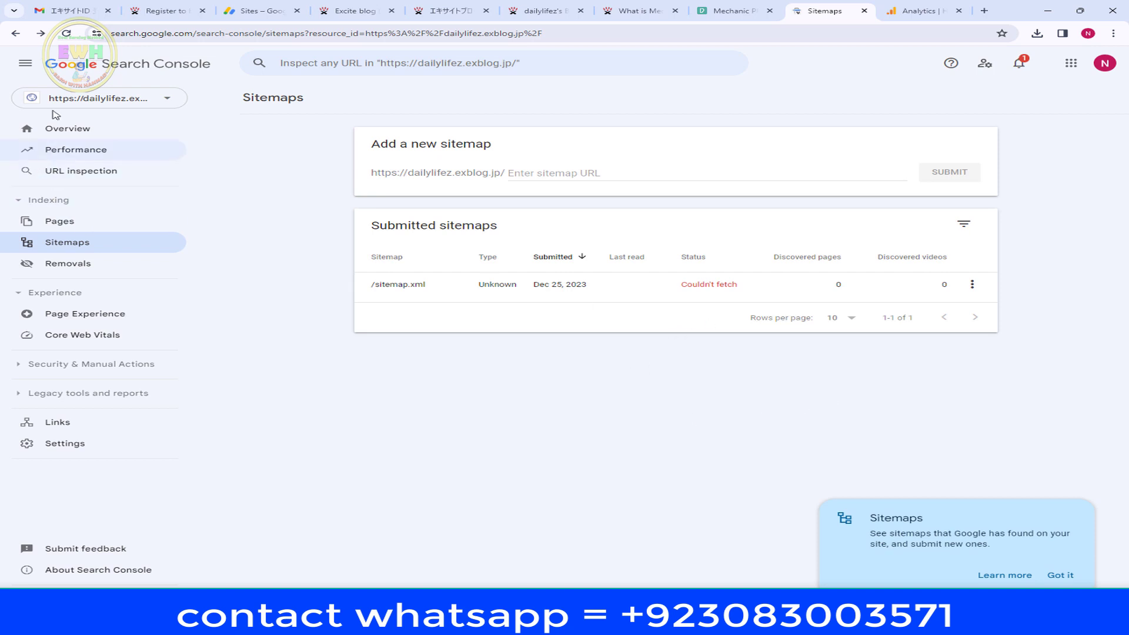
left_click(66, 33)
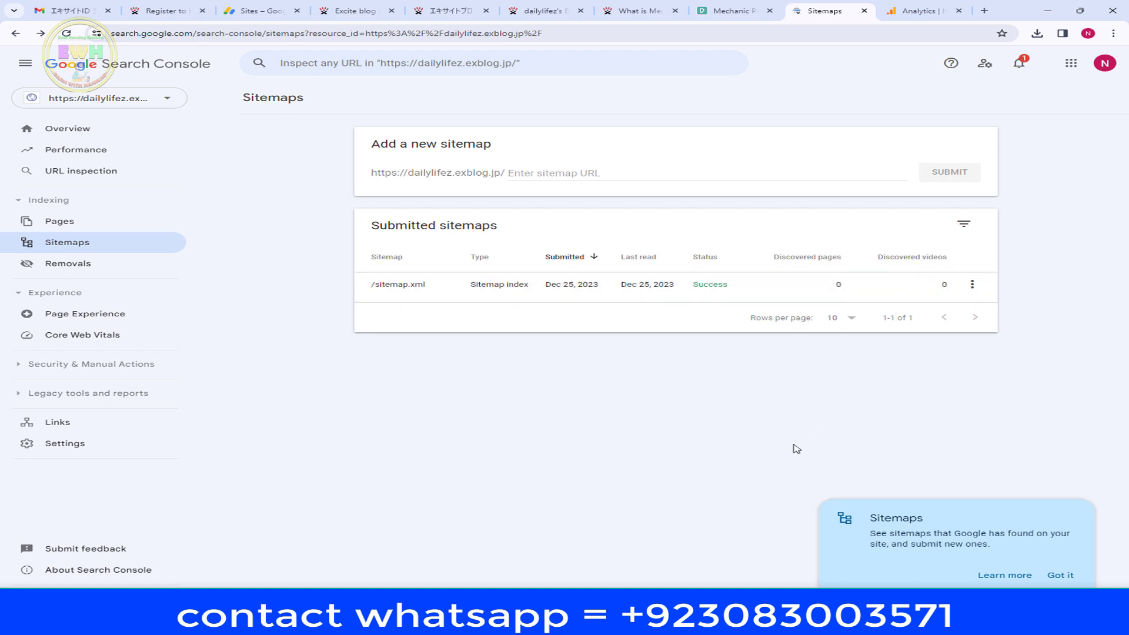
left_click(1019, 63)
left_click(832, 236)
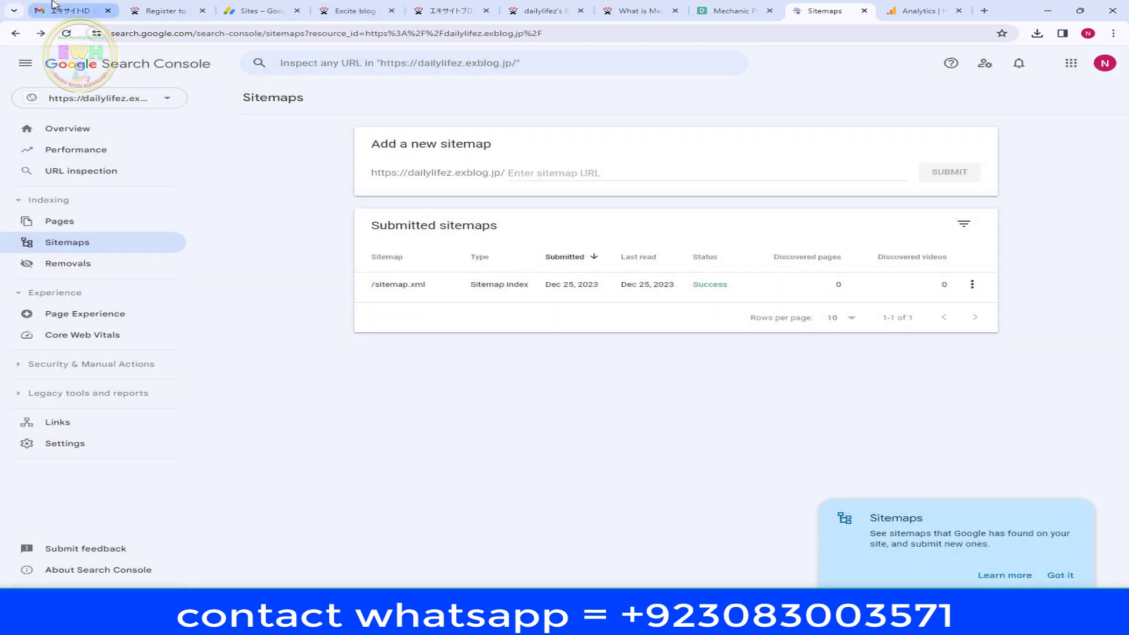
Read the Search Console getting-started email in the Gmail inbox, then return to AdSense Sites
left_click(59, 10)
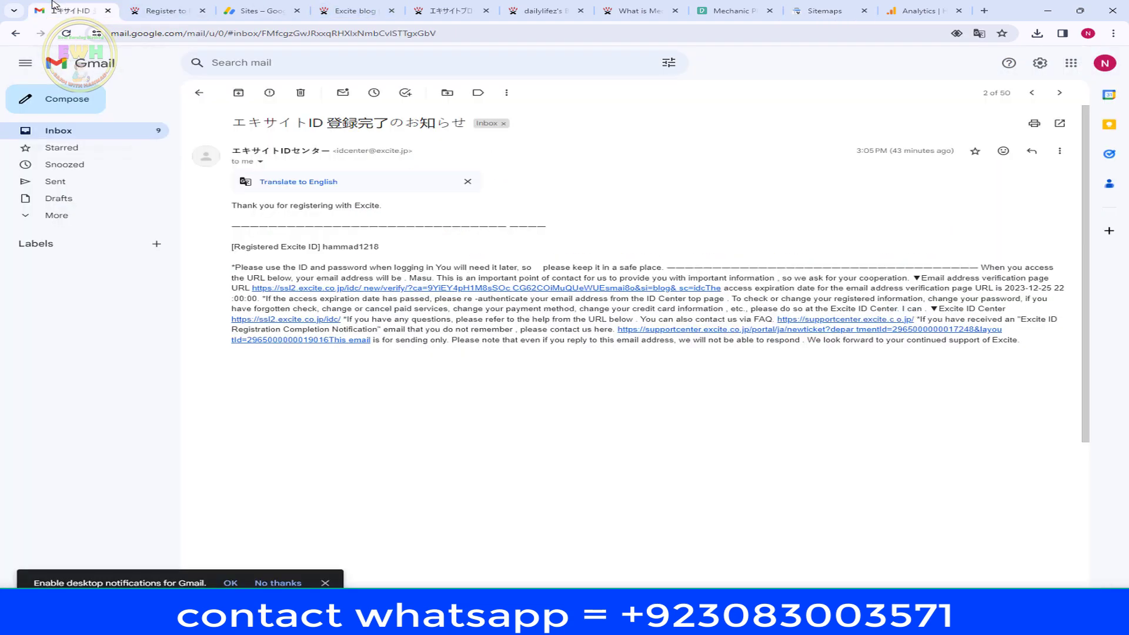
left_click(67, 131)
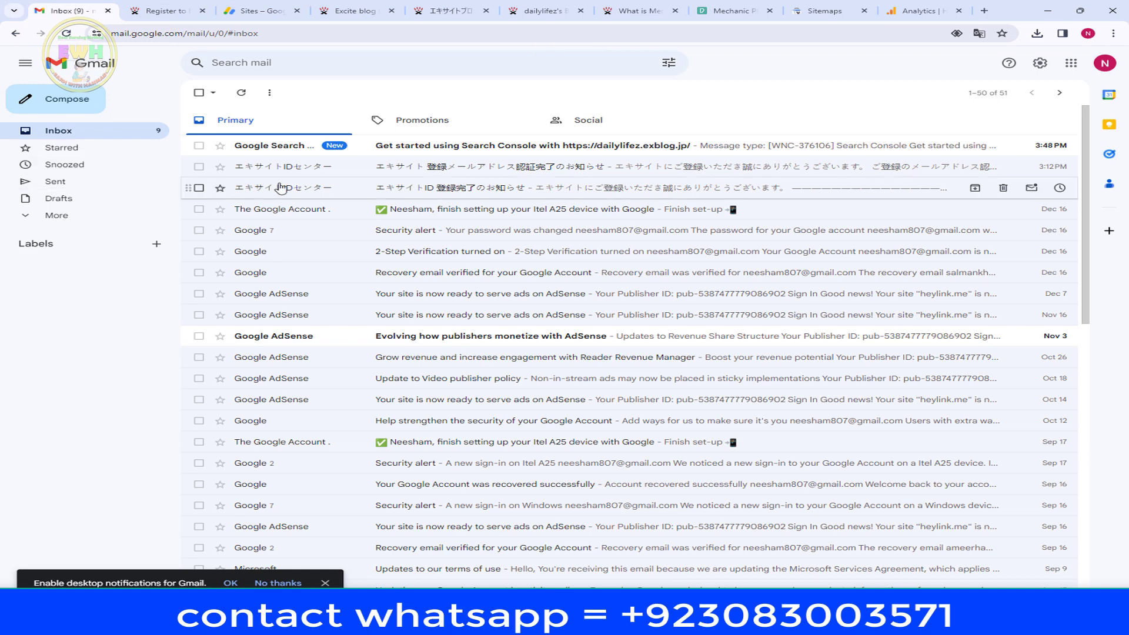
left_click(298, 147)
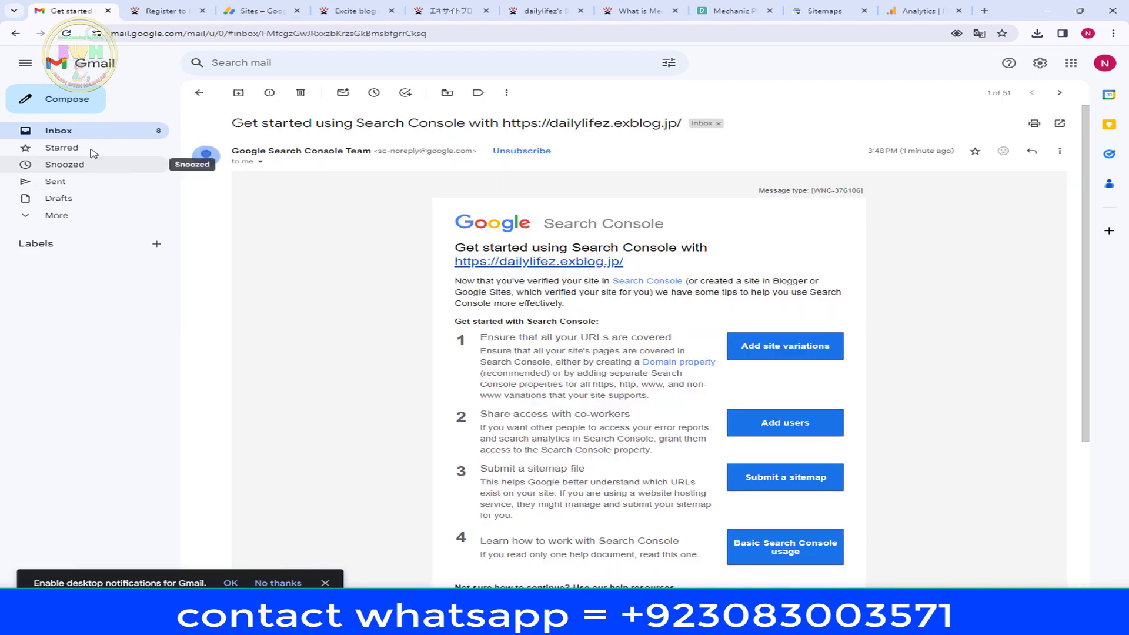
left_click(79, 133)
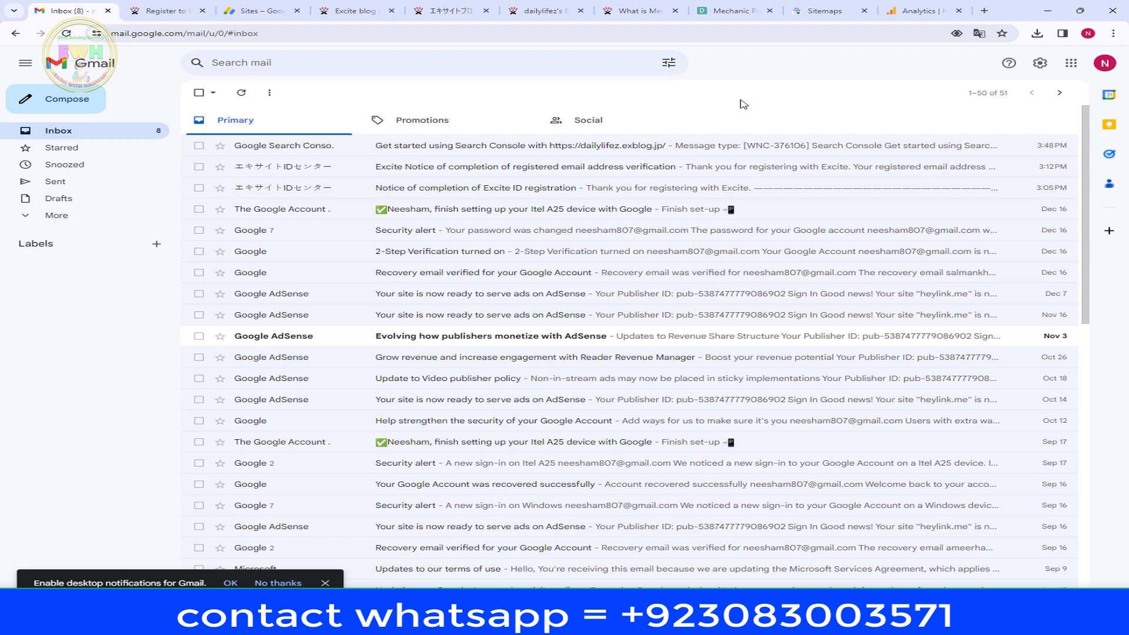
left_click(278, 6)
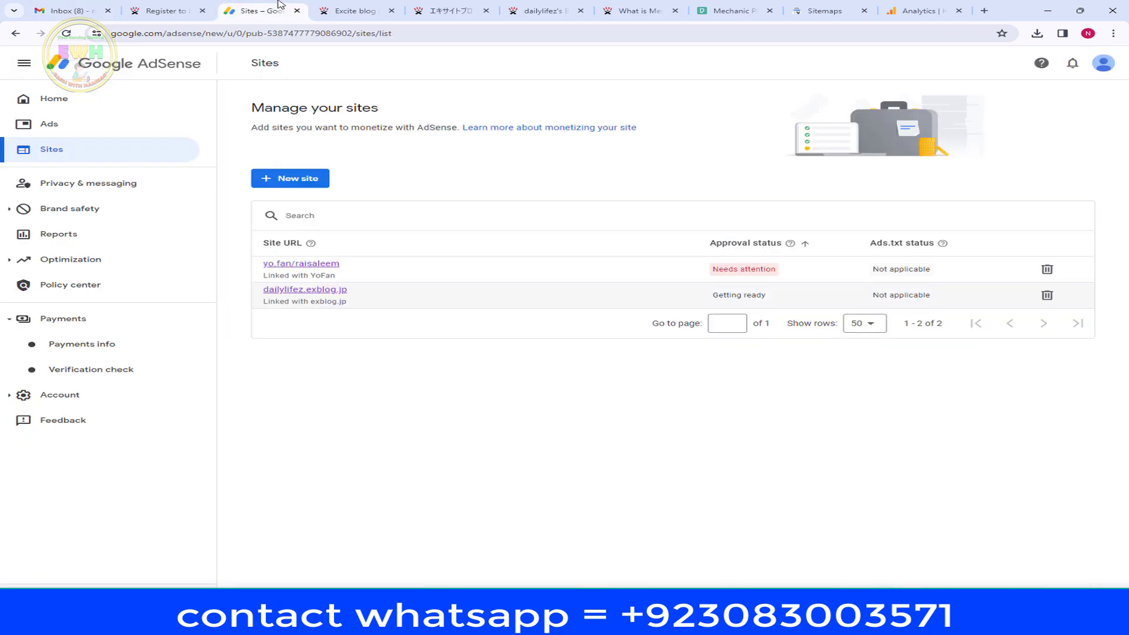